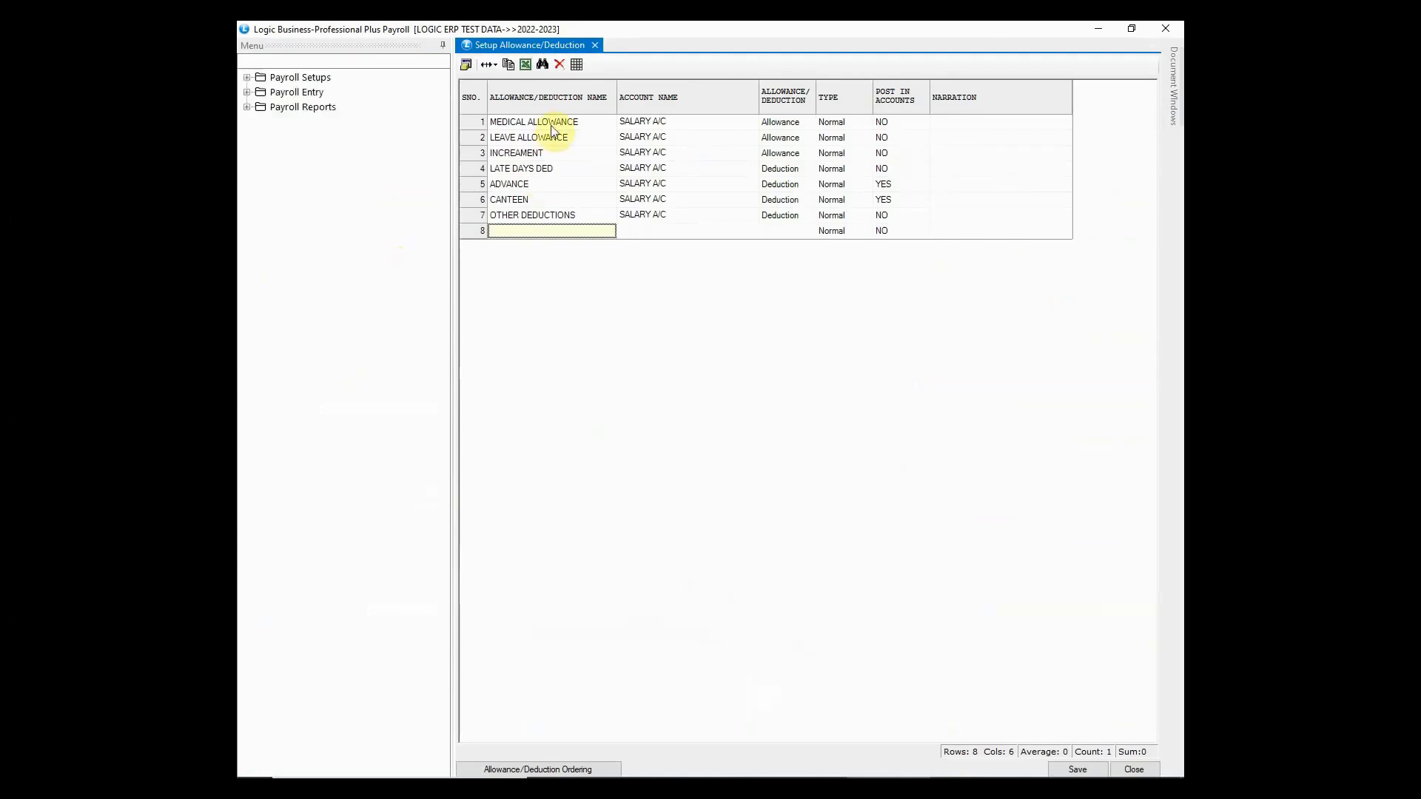
# - Add an HRA row charged to SALARY A/C as a Normal allowance posted in accounts
pyautogui.write('HRA')
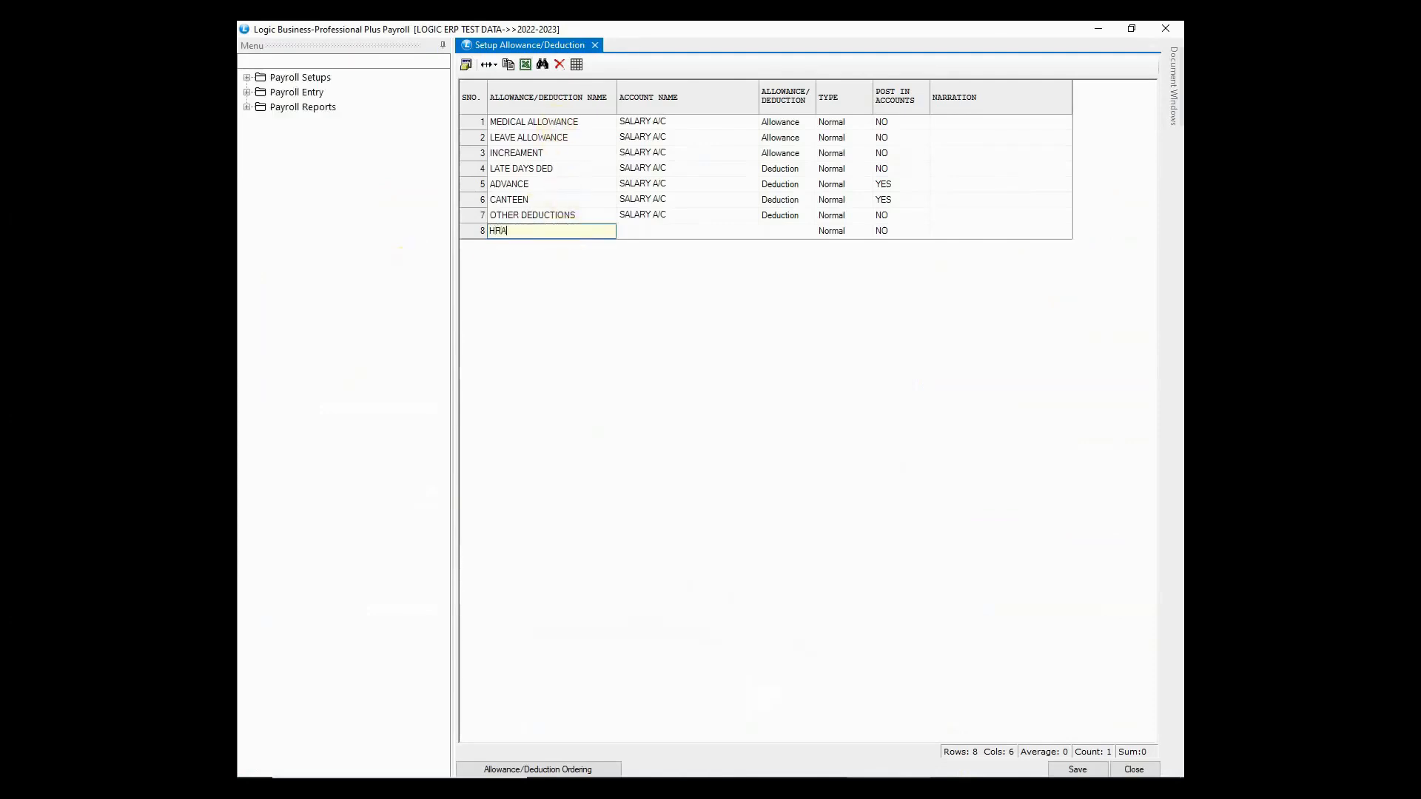
pyautogui.press('Return')
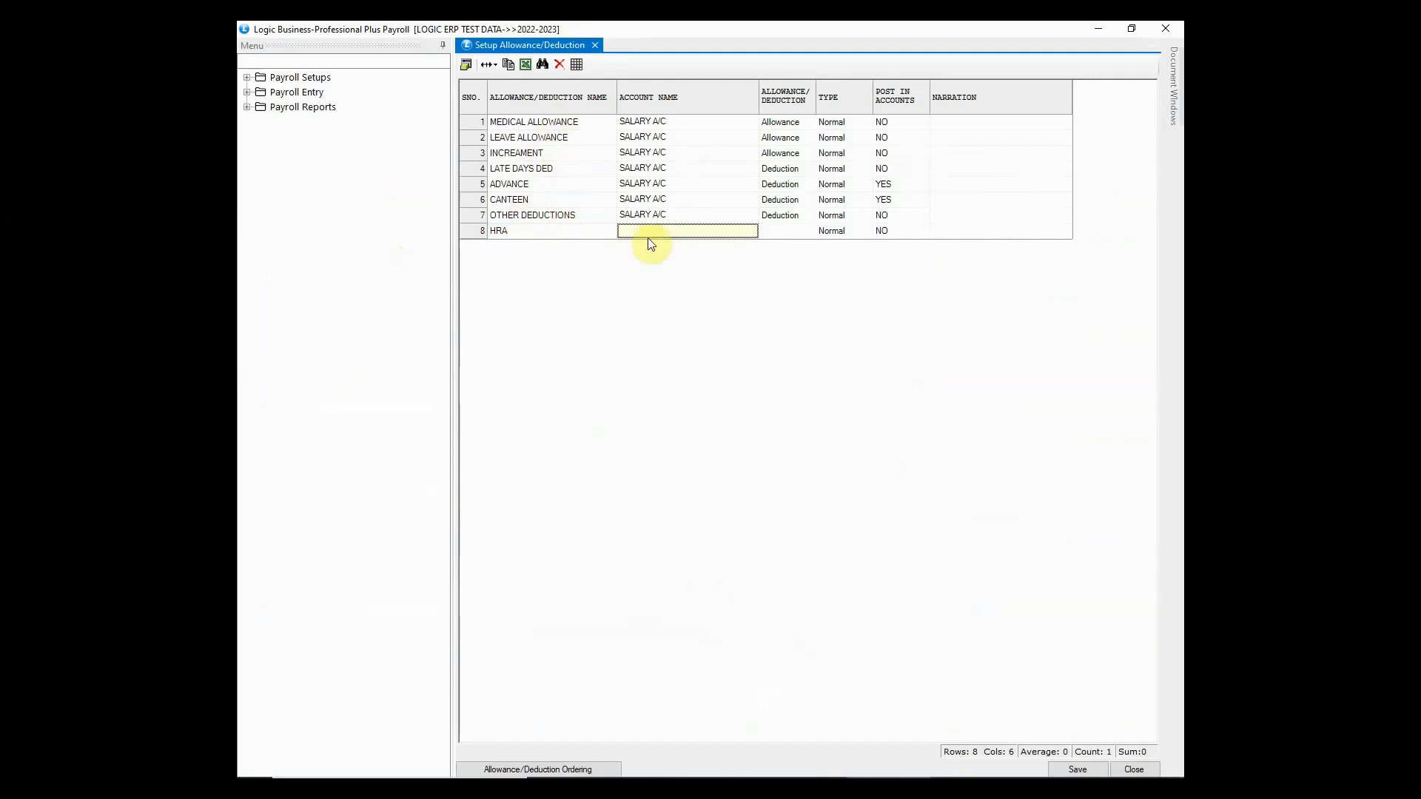
pyautogui.write('S')
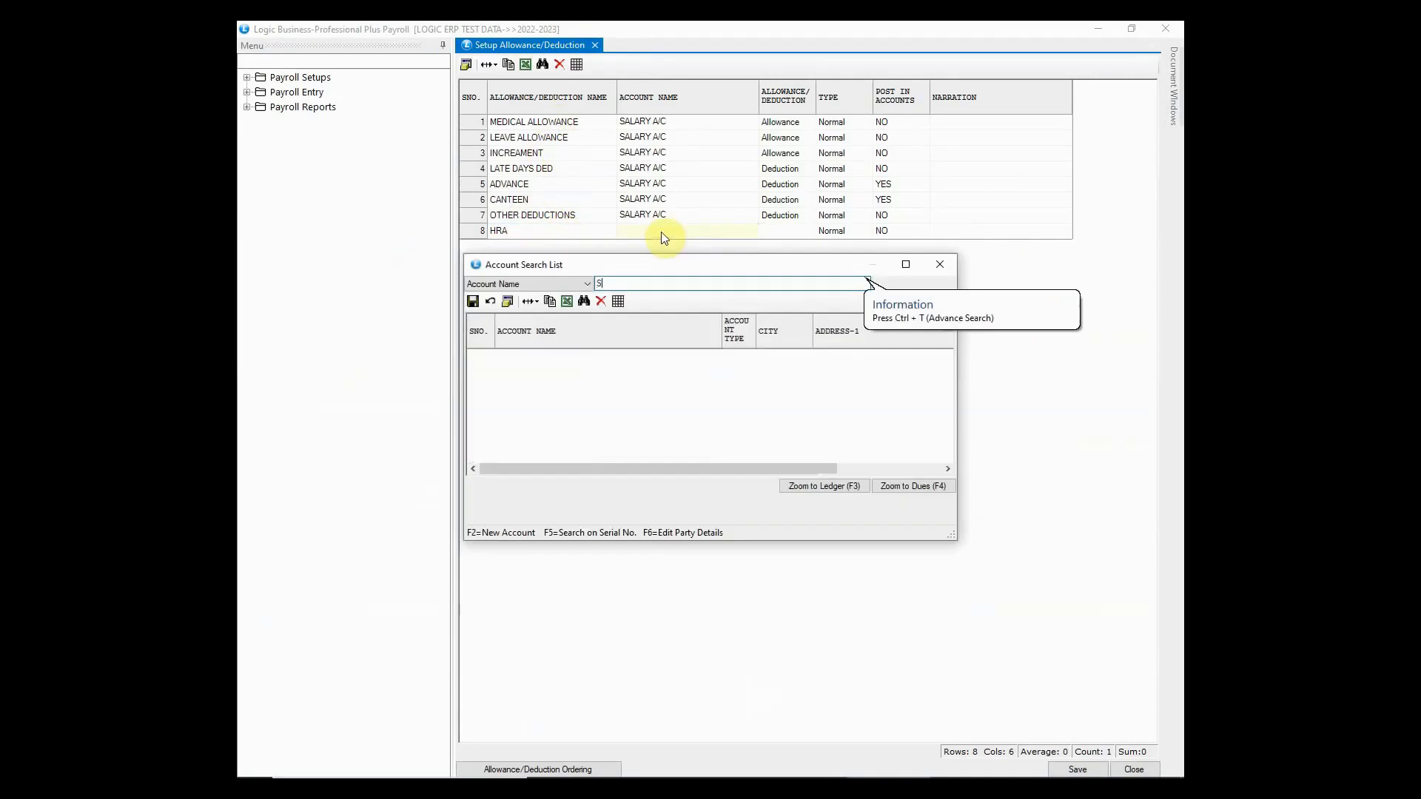
pyautogui.write('AL')
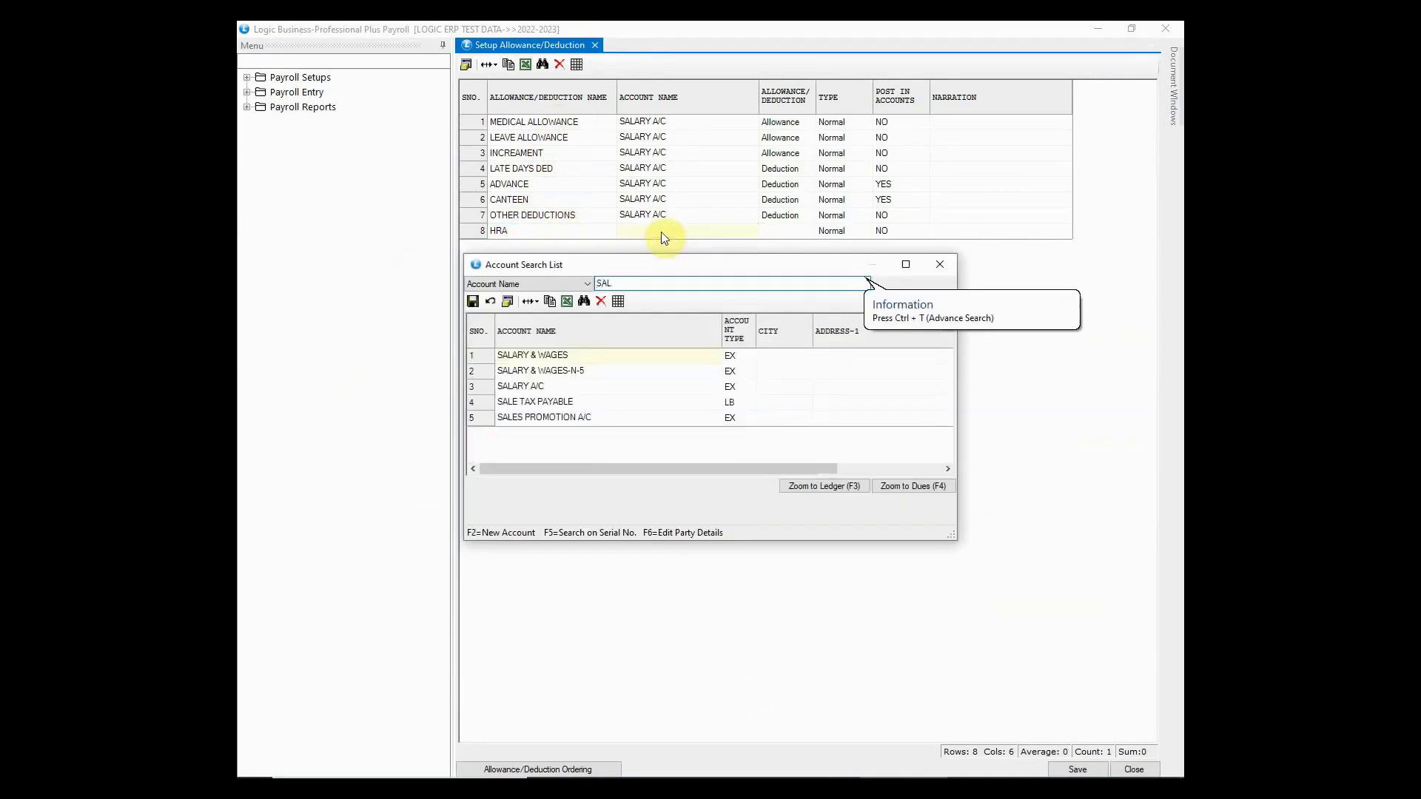
pyautogui.press('Down')
pyautogui.press('Down')
pyautogui.press('Down')
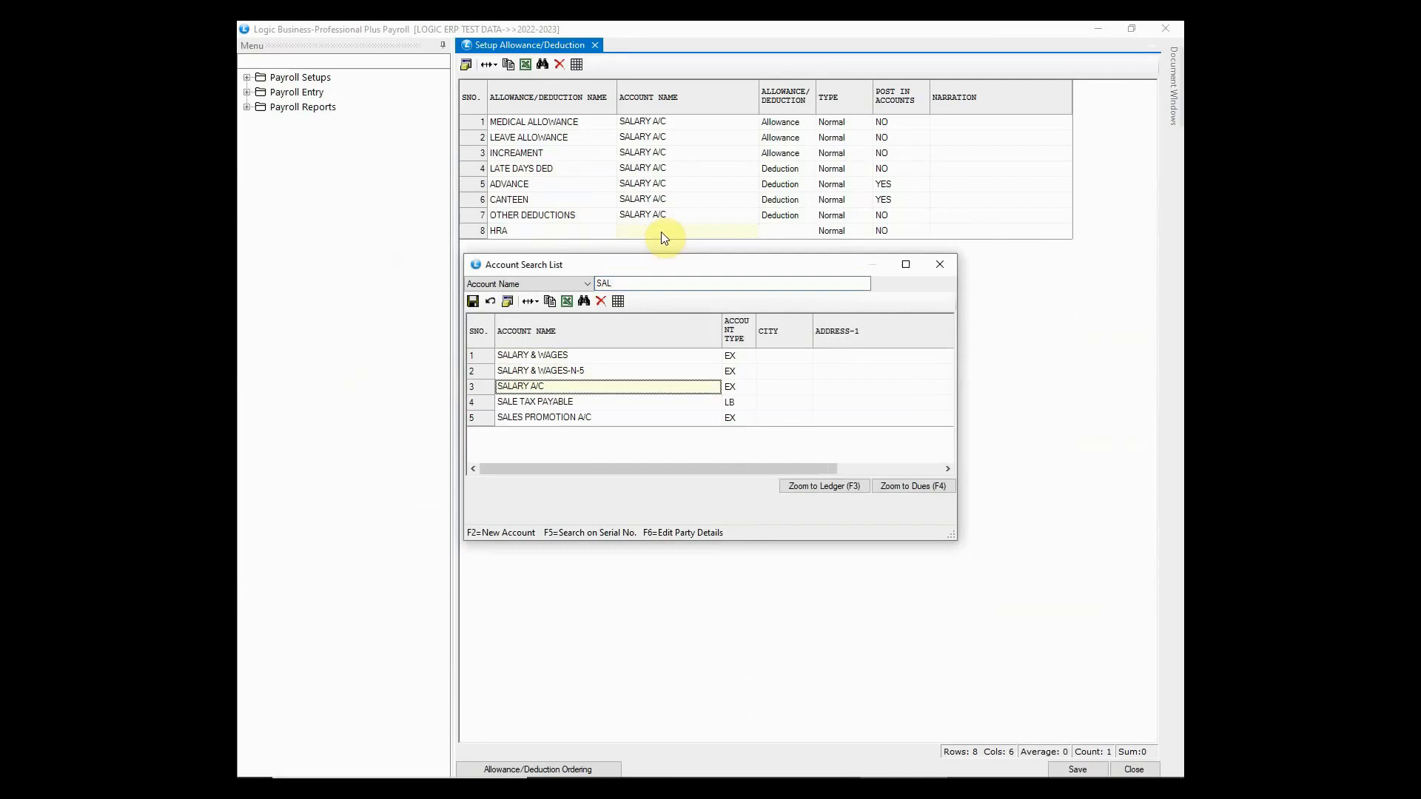
pyautogui.press('Return')
pyautogui.press('Return')
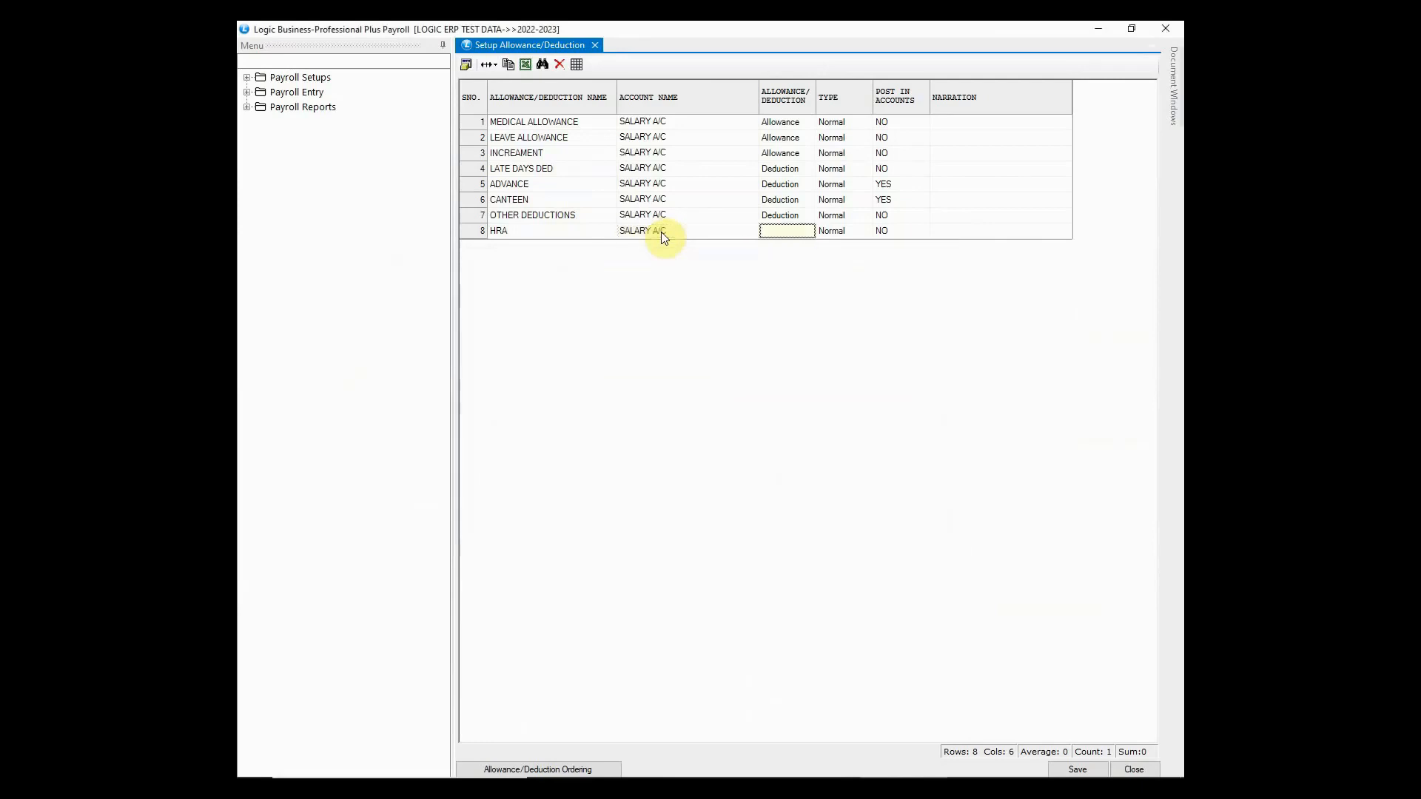
pyautogui.press('a')
pyautogui.click(806, 232)
pyautogui.press('Return')
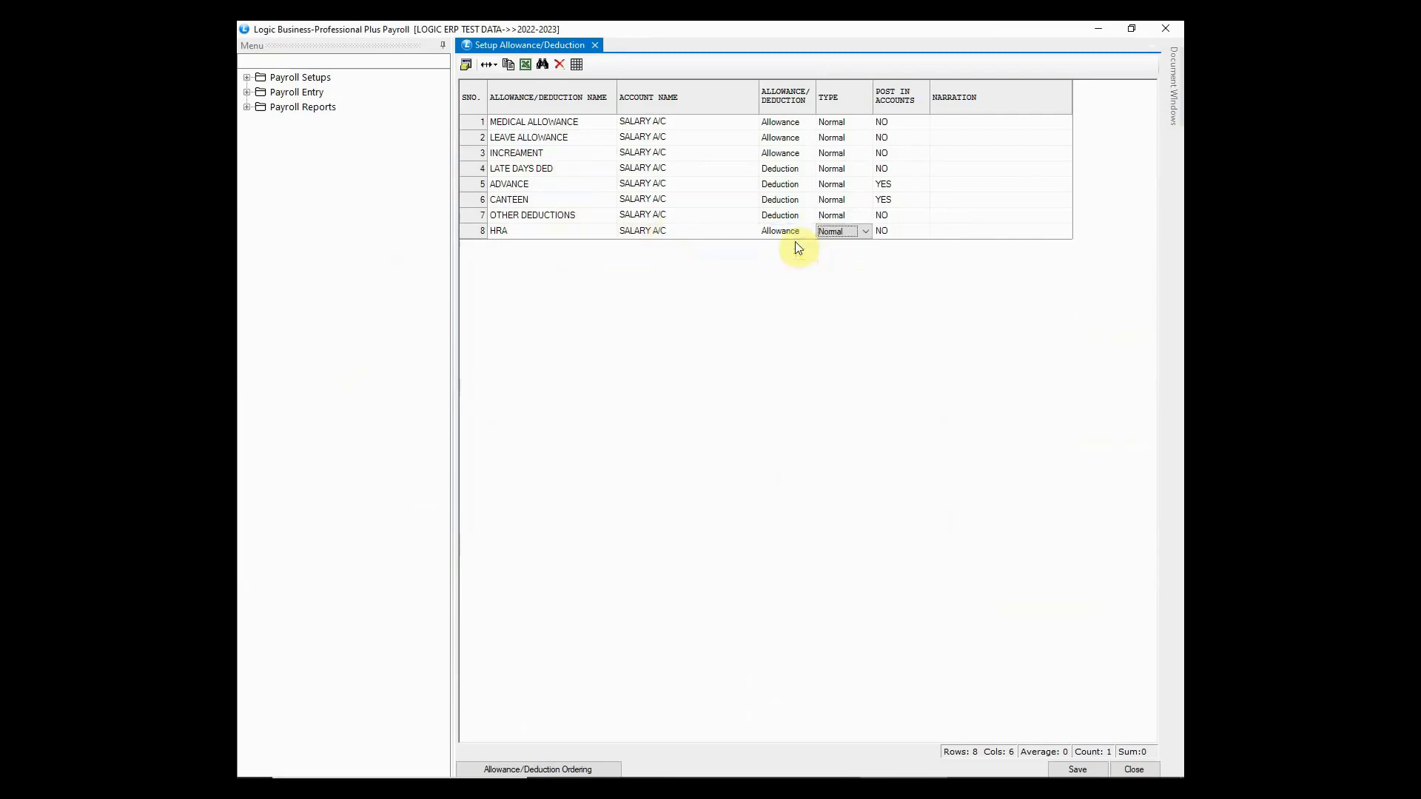
pyautogui.click(865, 231)
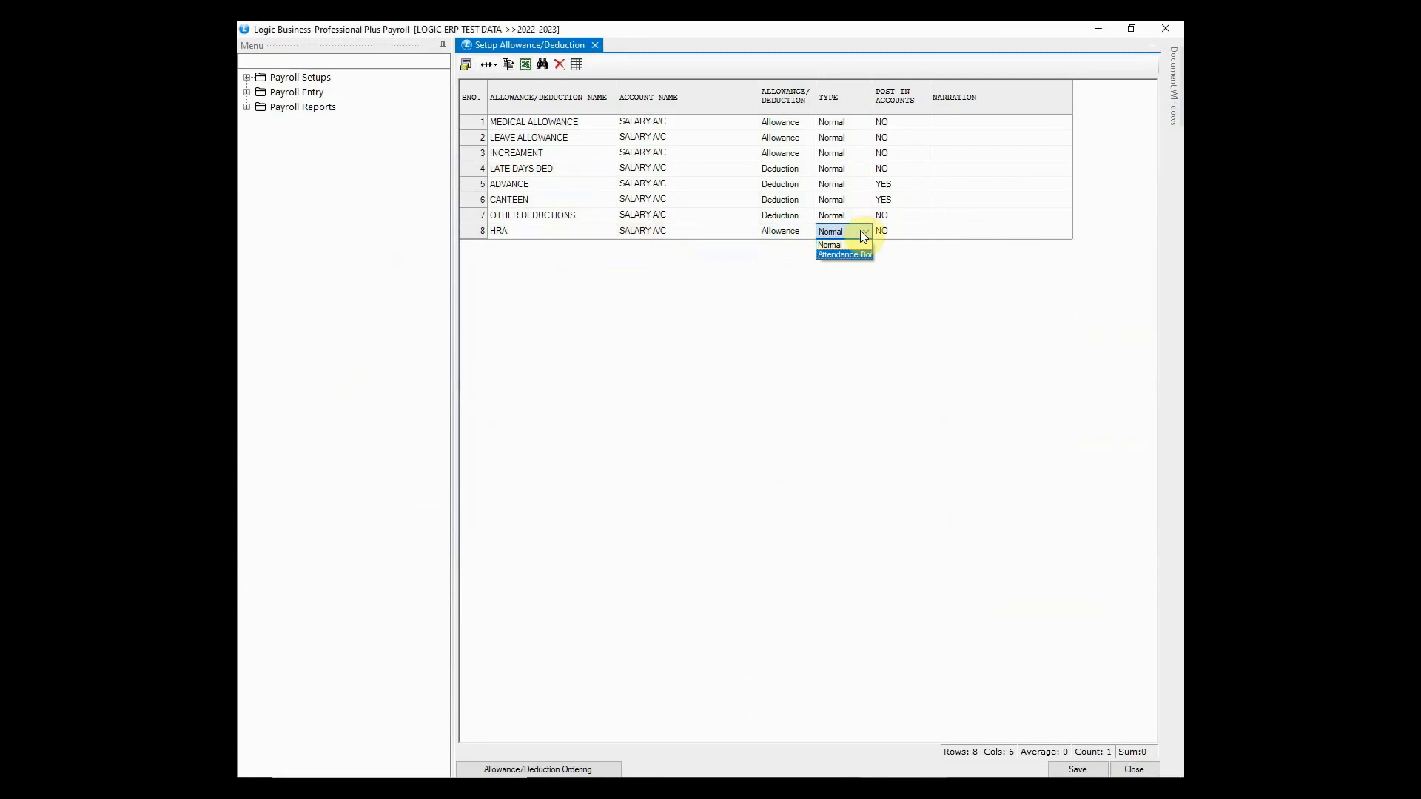
pyautogui.press('Return')
pyautogui.press('Return')
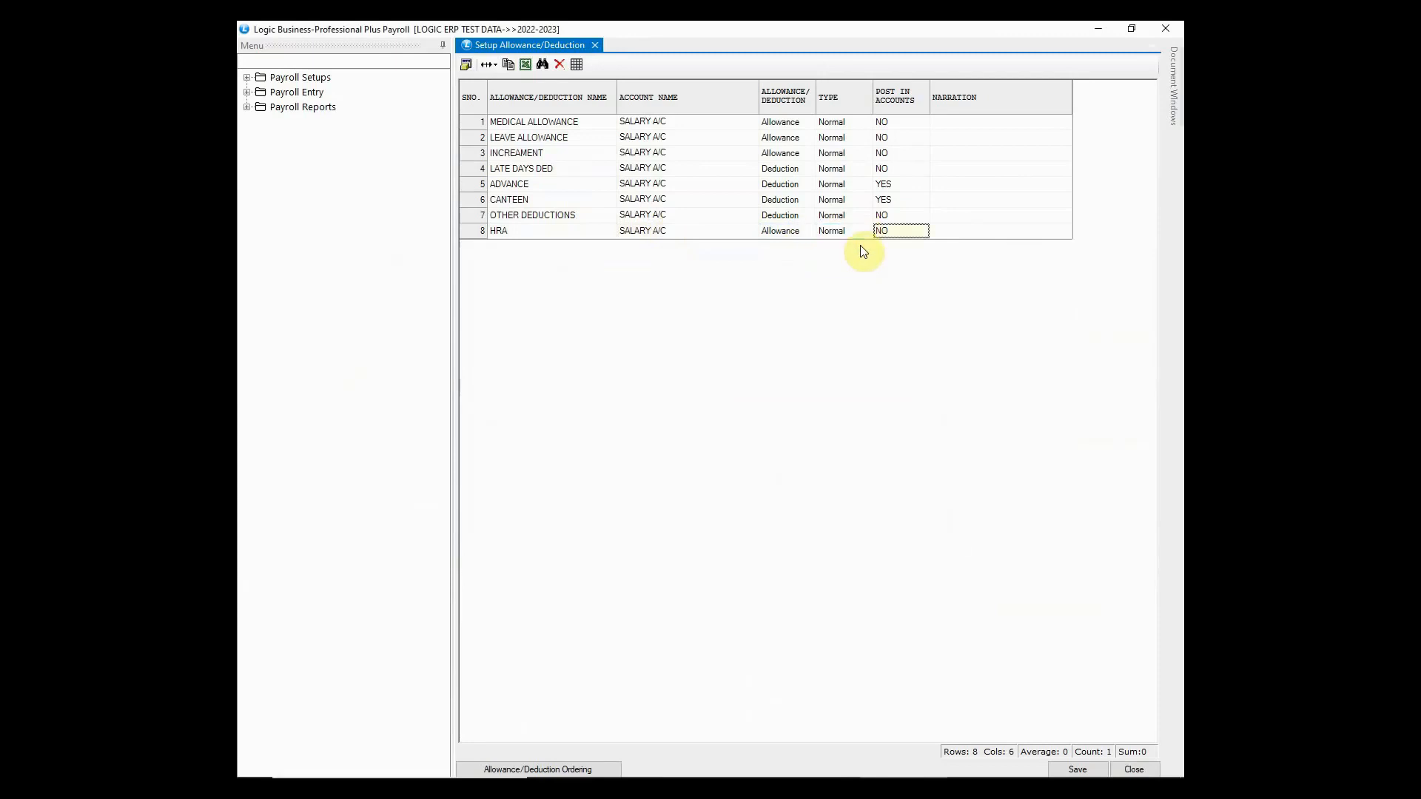
pyautogui.press('Return')
pyautogui.press('Return')
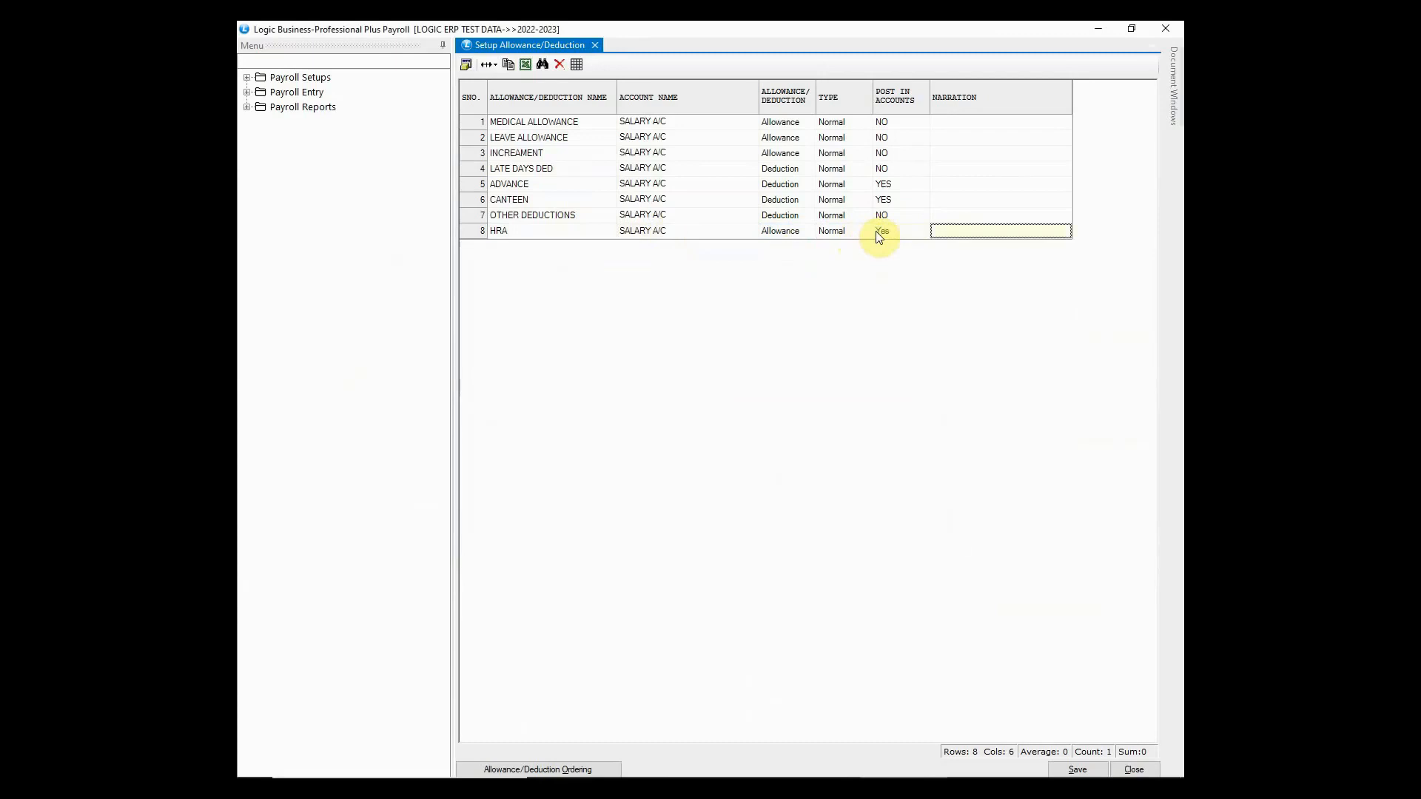
pyautogui.press('Return')
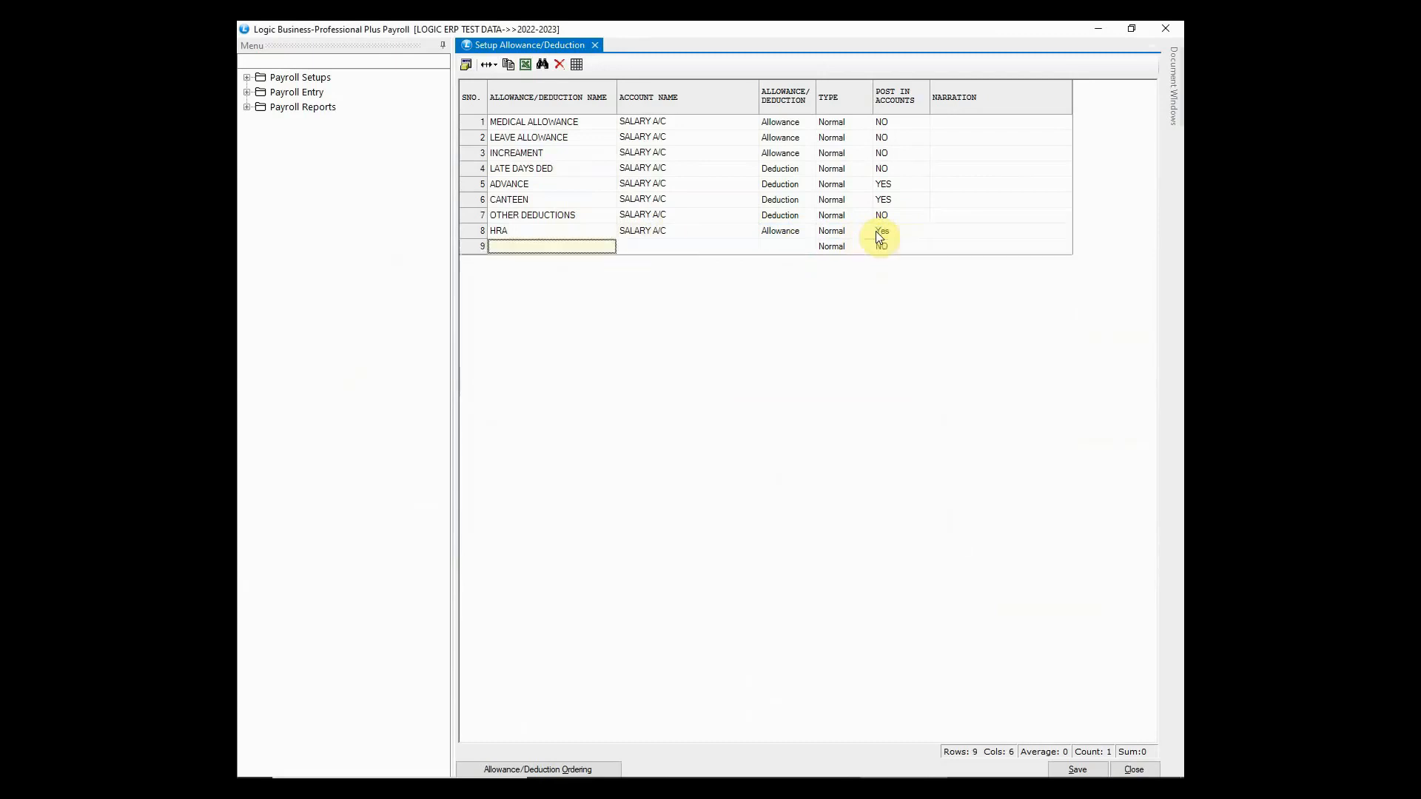
# - Save the allowance and deduction list with HRA and close the allowance setup
pyautogui.click(530, 236)
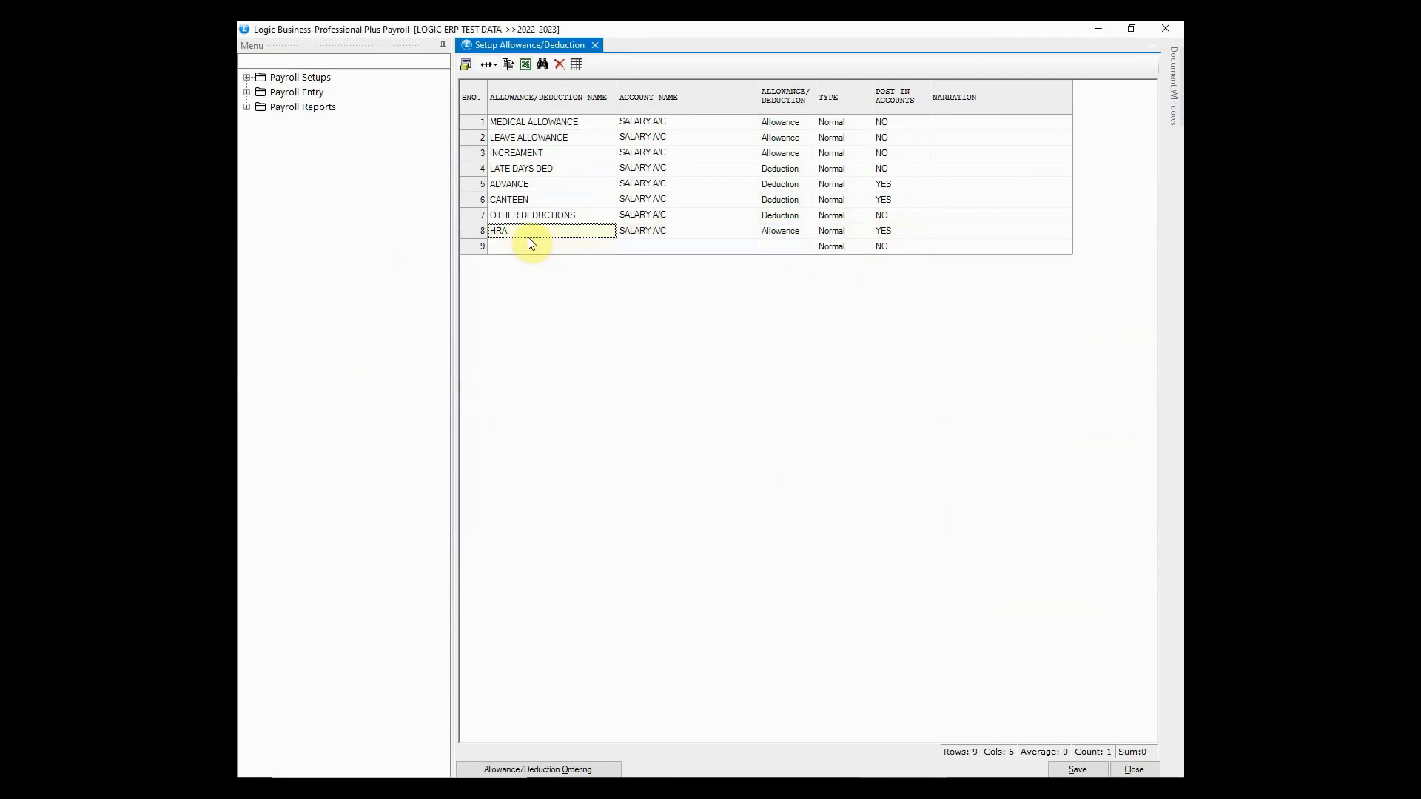
pyautogui.click(526, 247)
pyautogui.click(1068, 770)
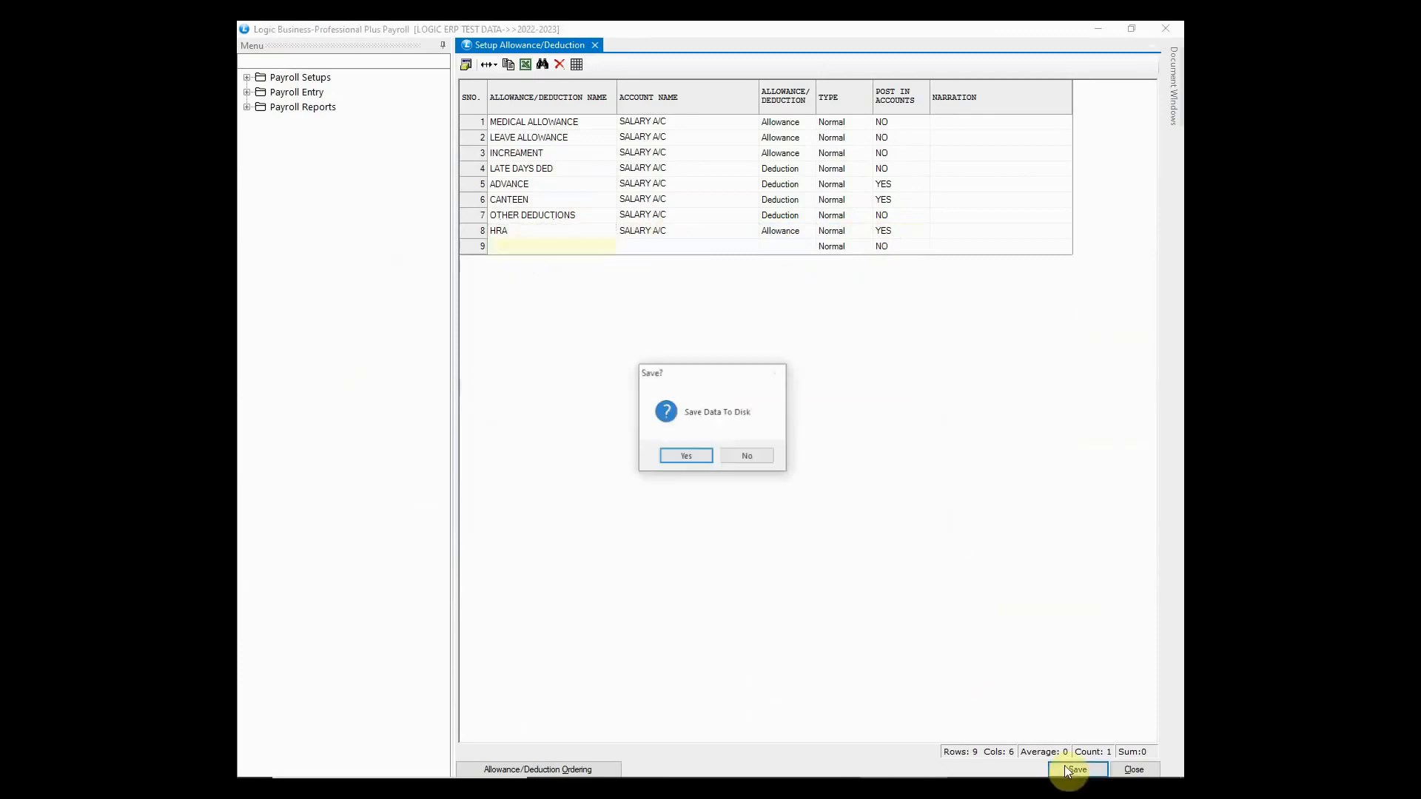
pyautogui.click(686, 455)
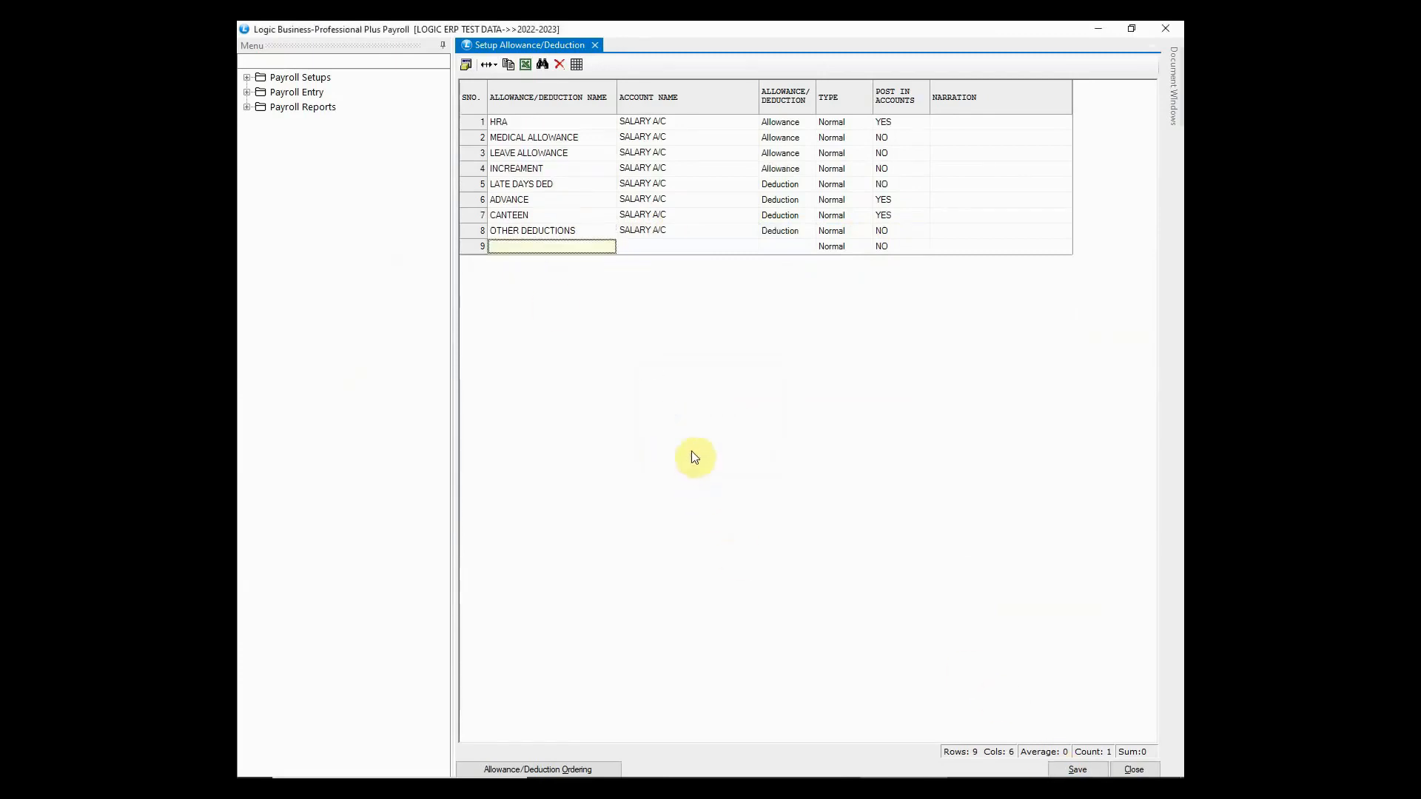
pyautogui.click(1164, 30)
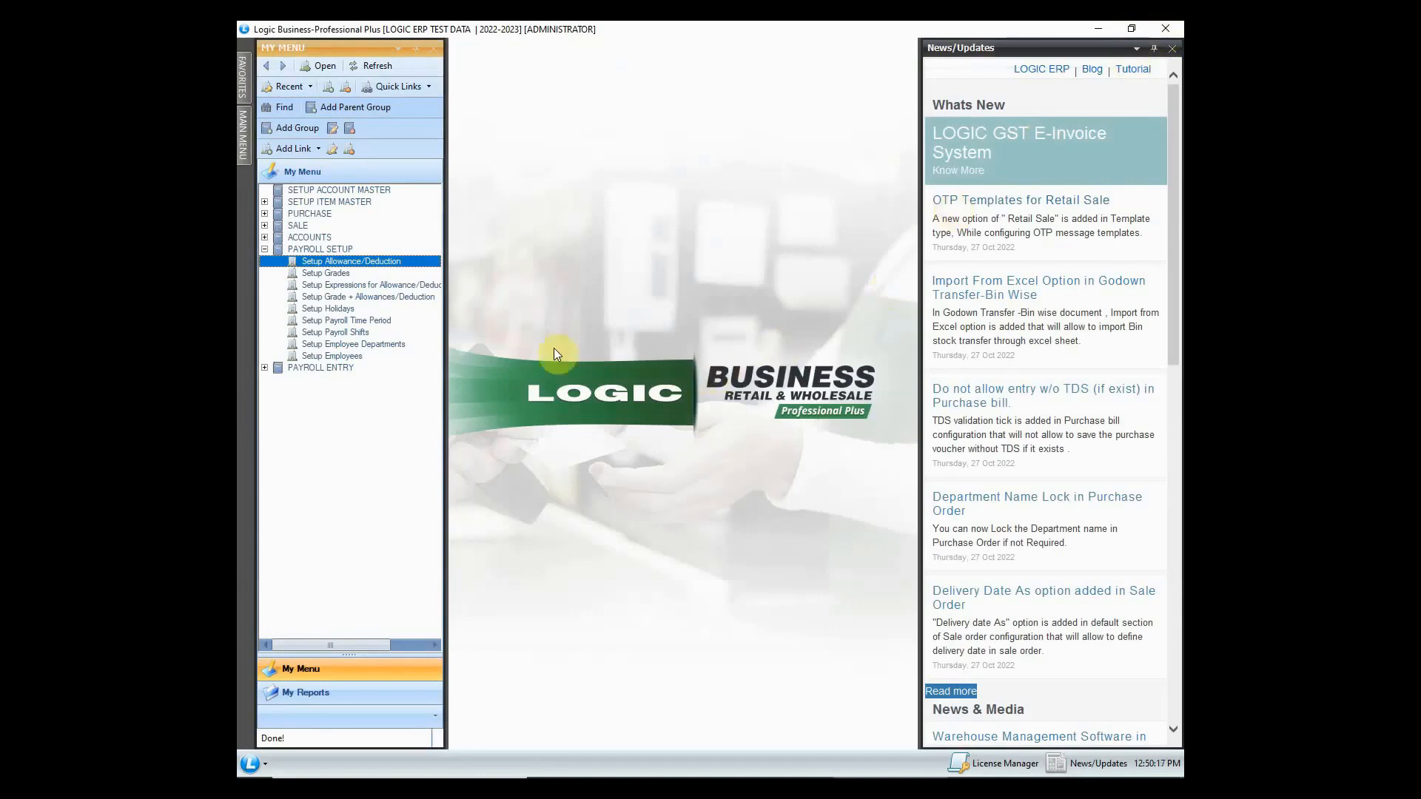
# - Create grade M5 with 5 sick leaves, overtime allowed, undertime deducted and excess days paid
pyautogui.doubleClick(342, 274)
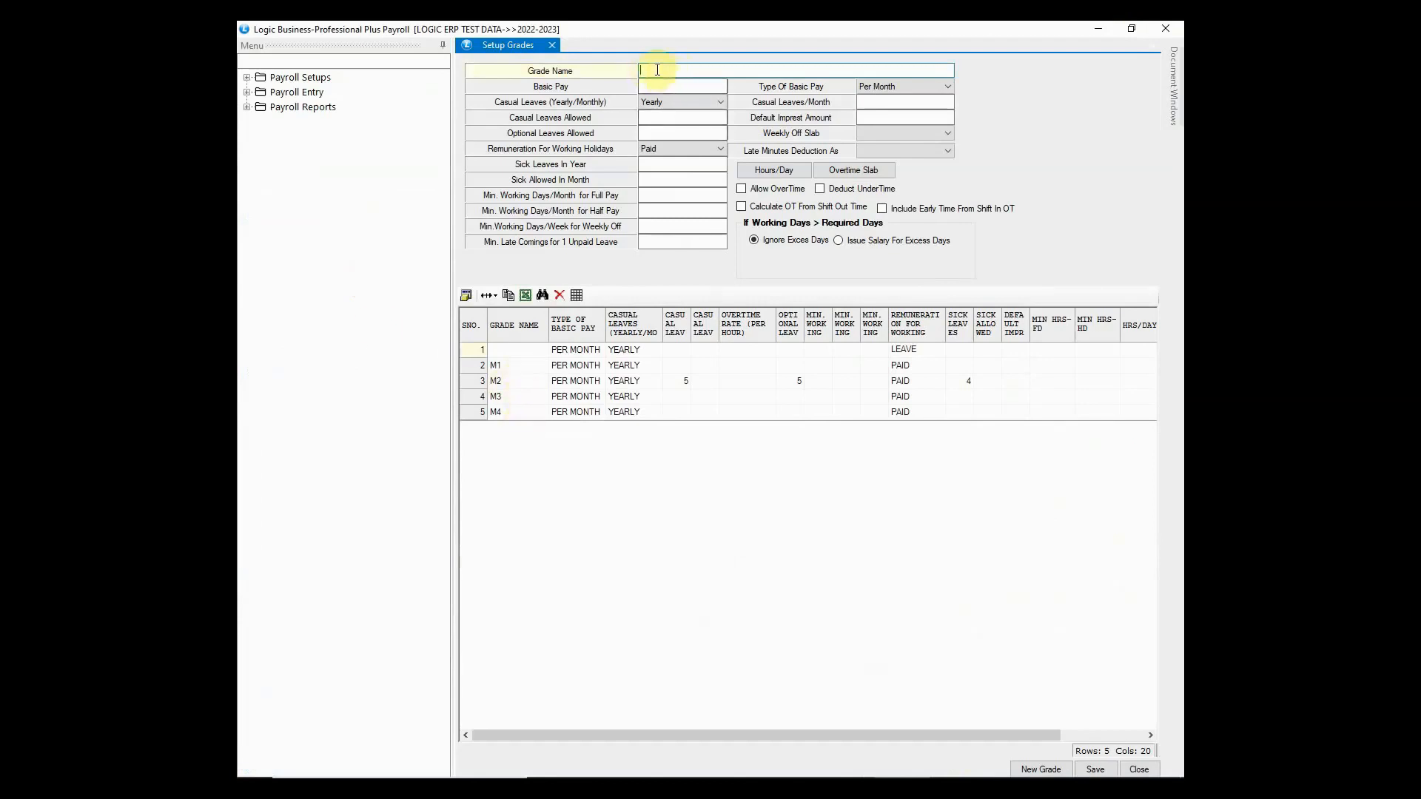
pyautogui.write('M5')
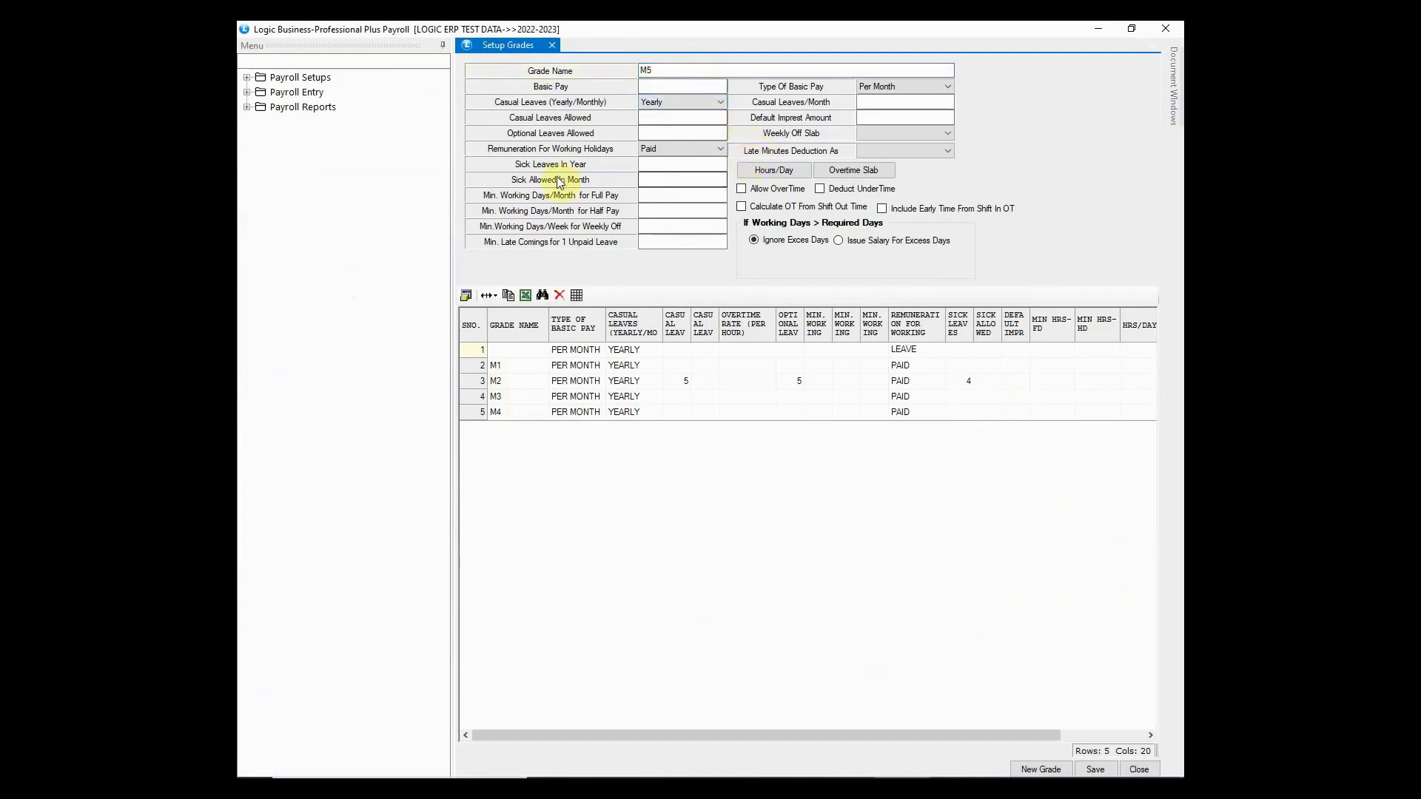
pyautogui.click(658, 166)
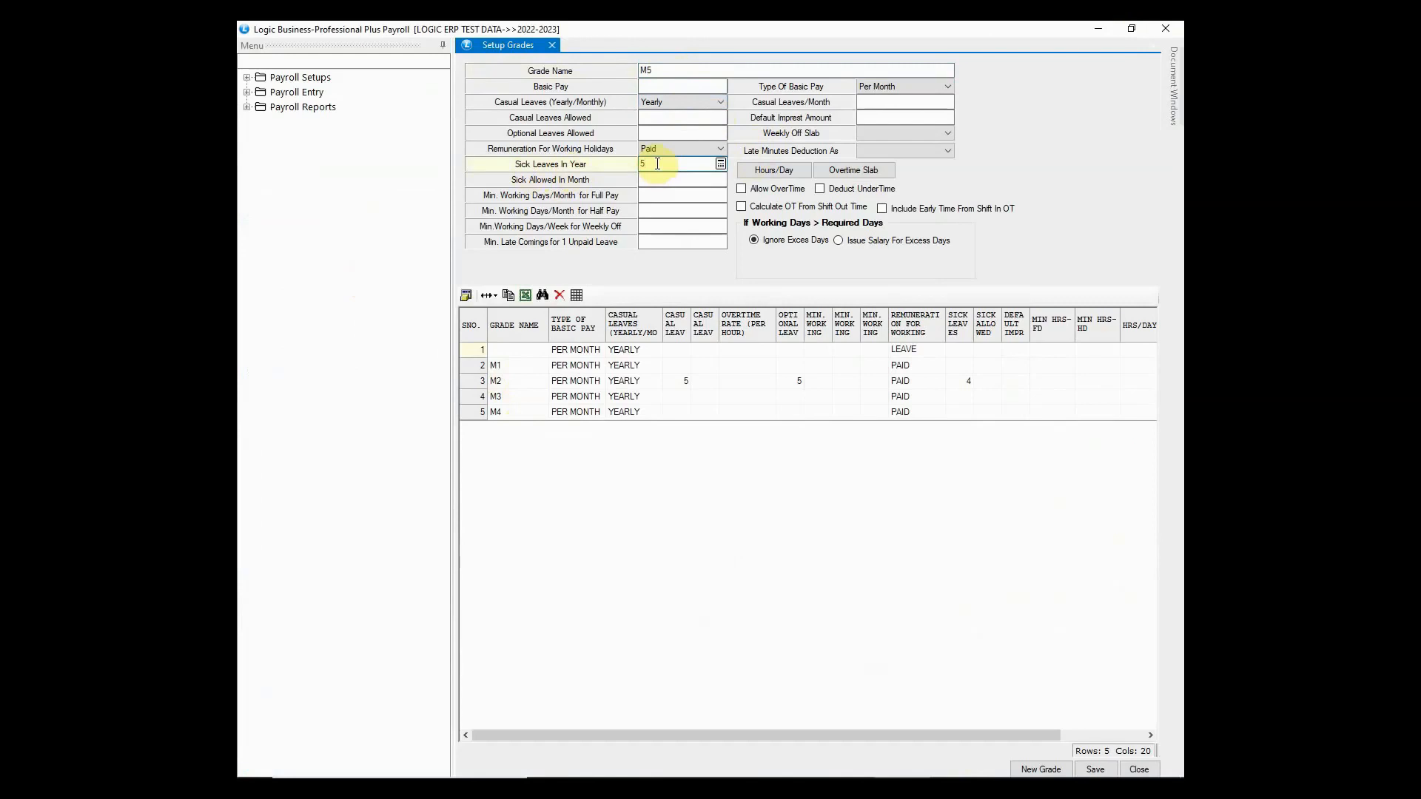
pyautogui.click(740, 188)
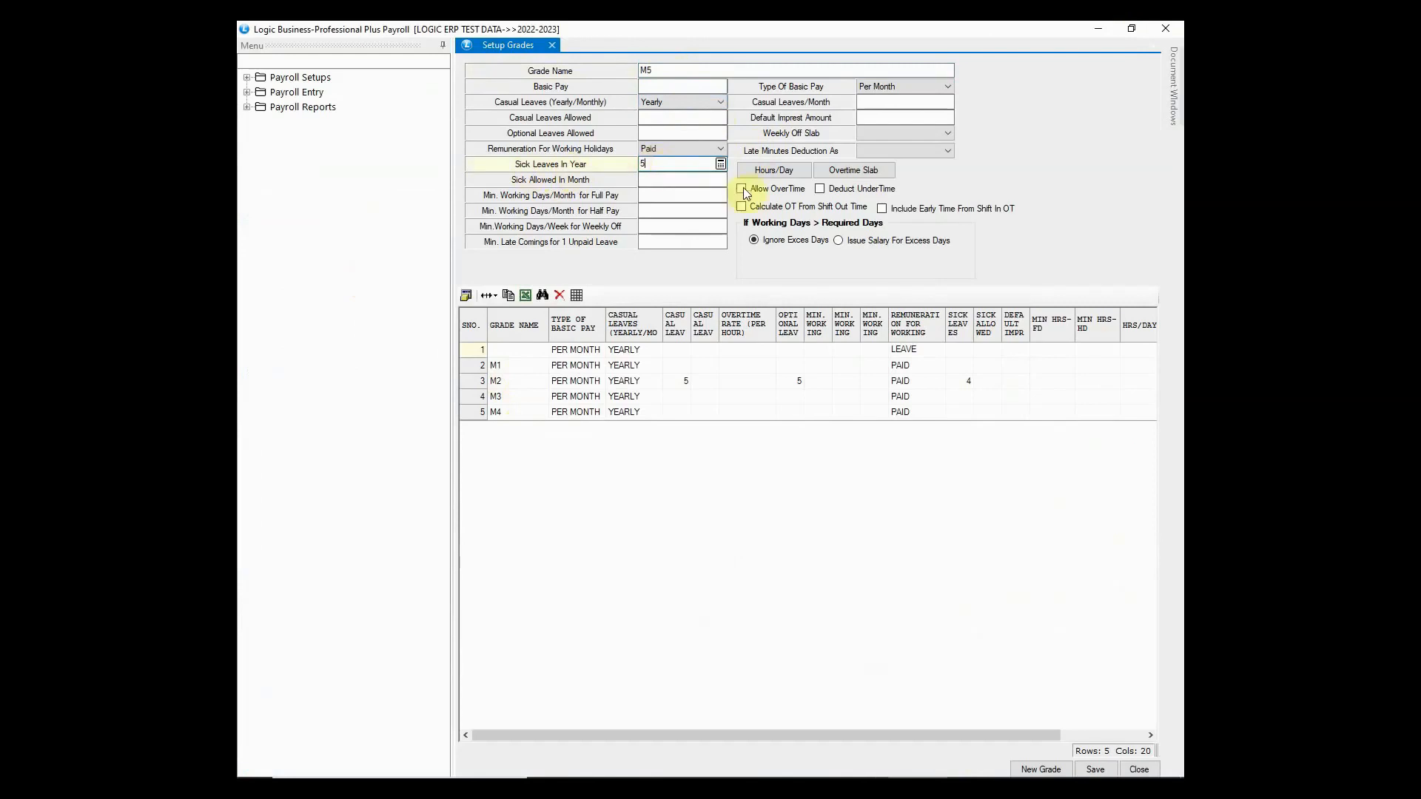
pyautogui.click(819, 189)
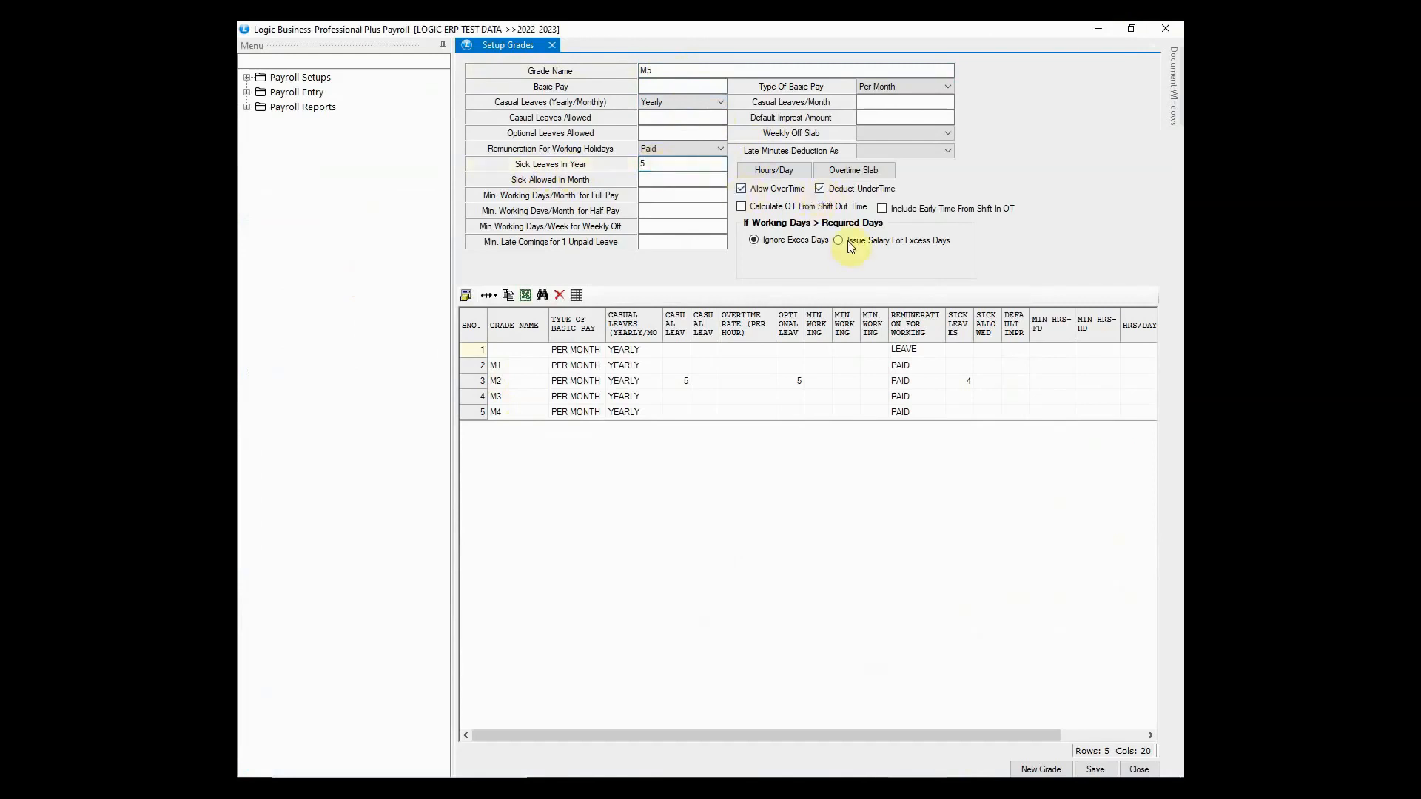
pyautogui.click(848, 241)
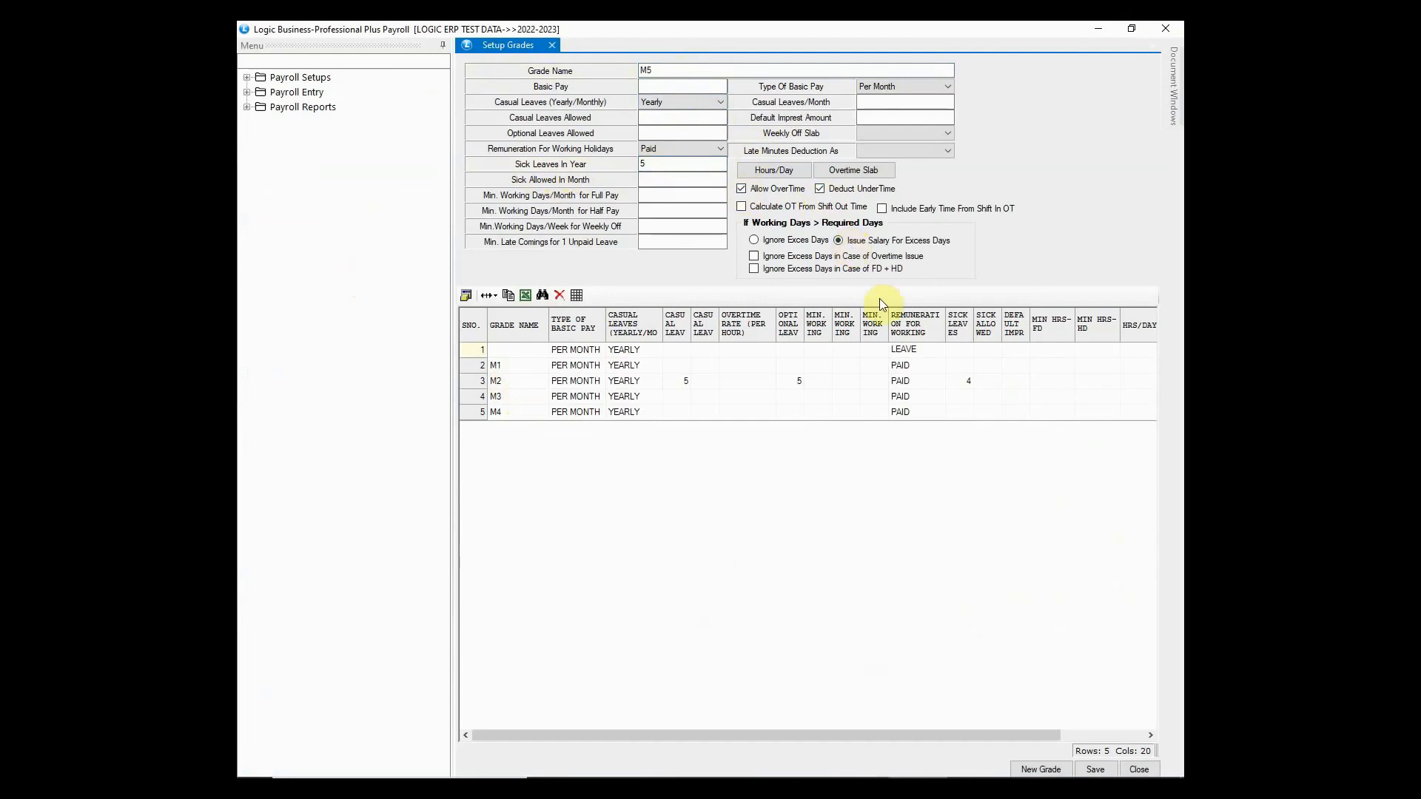
pyautogui.click(1097, 771)
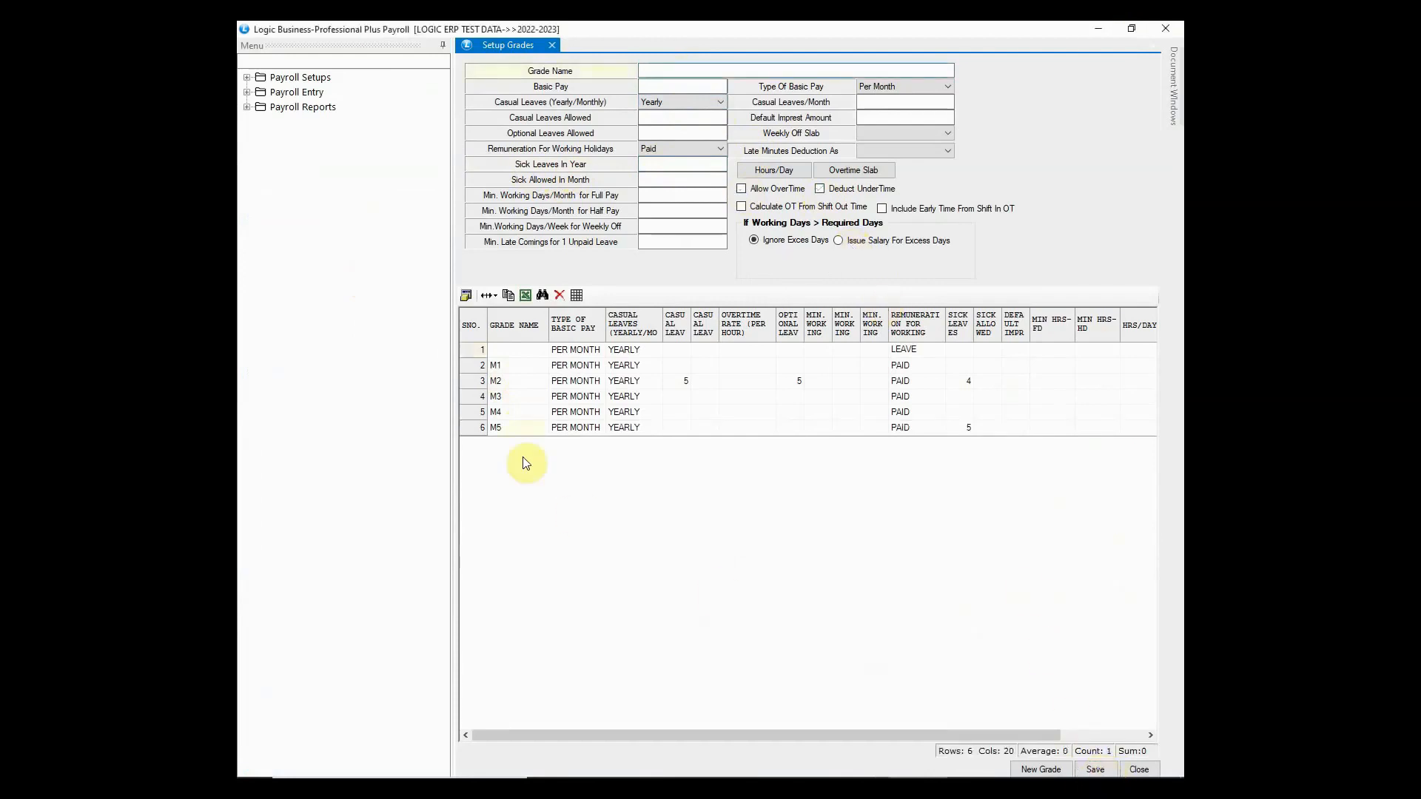
# - Review grade M5's saved settings, including its 5 sick leaves, then close grades setup
pyautogui.click(505, 425)
pyautogui.click(585, 429)
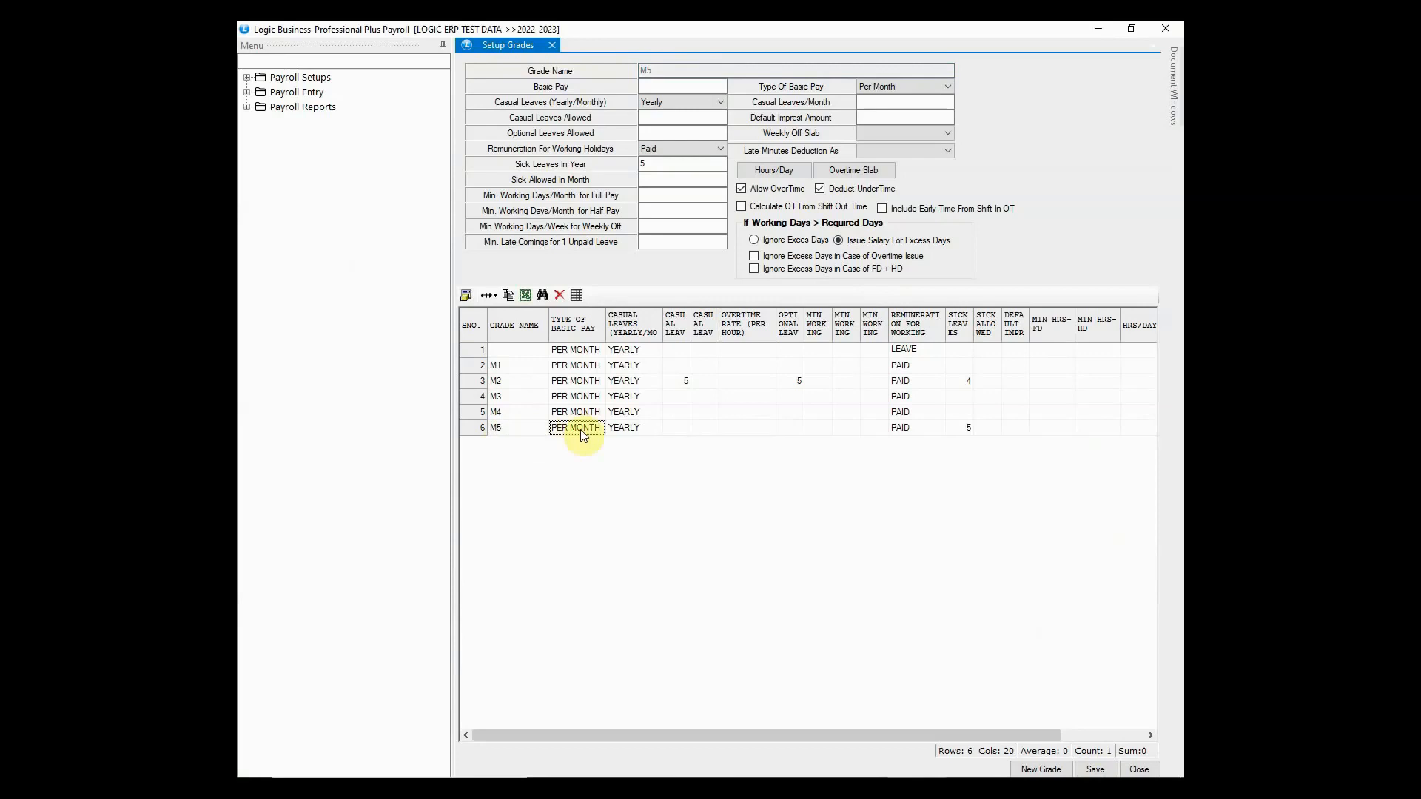
pyautogui.click(632, 432)
pyautogui.click(963, 430)
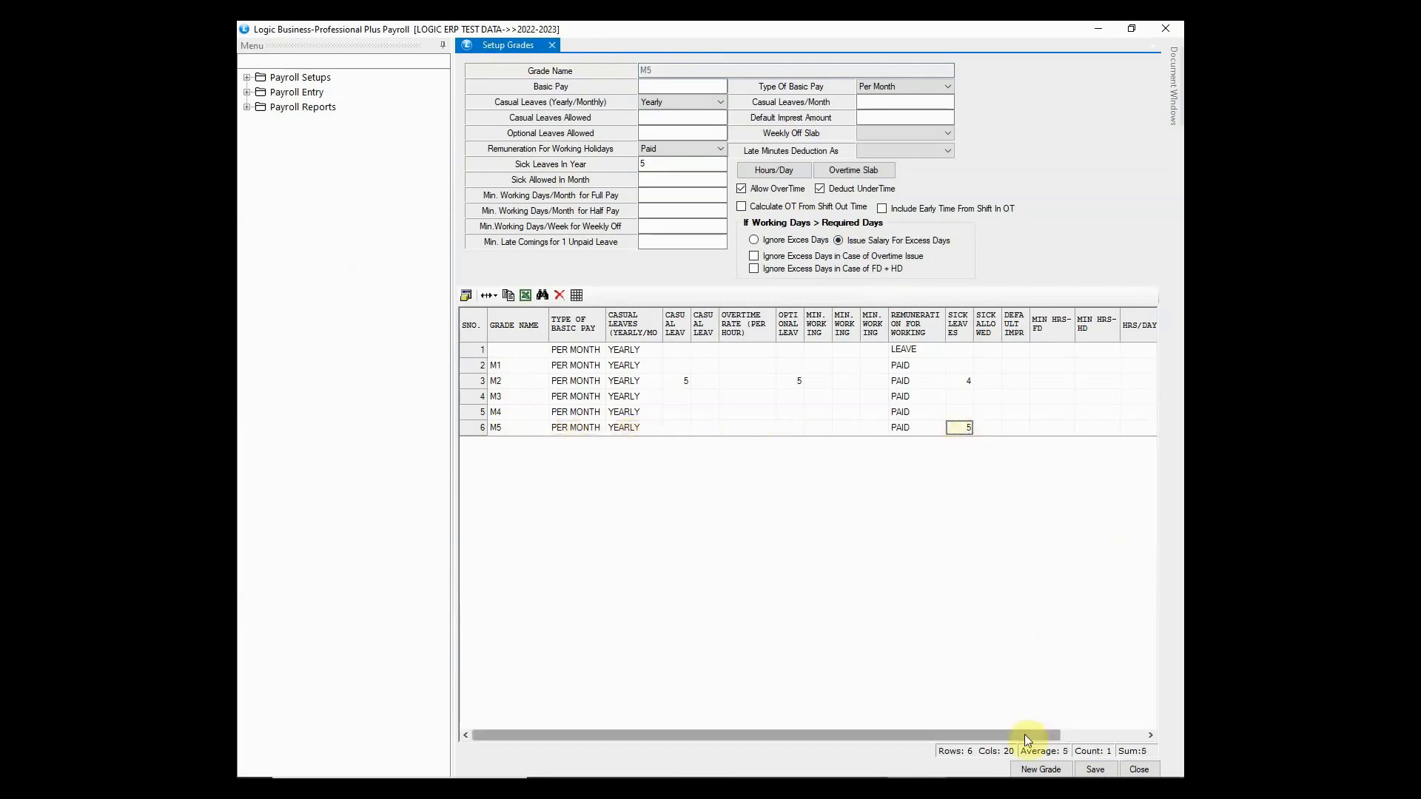
pyautogui.moveTo(1024, 734); pyautogui.dragTo(989, 755)
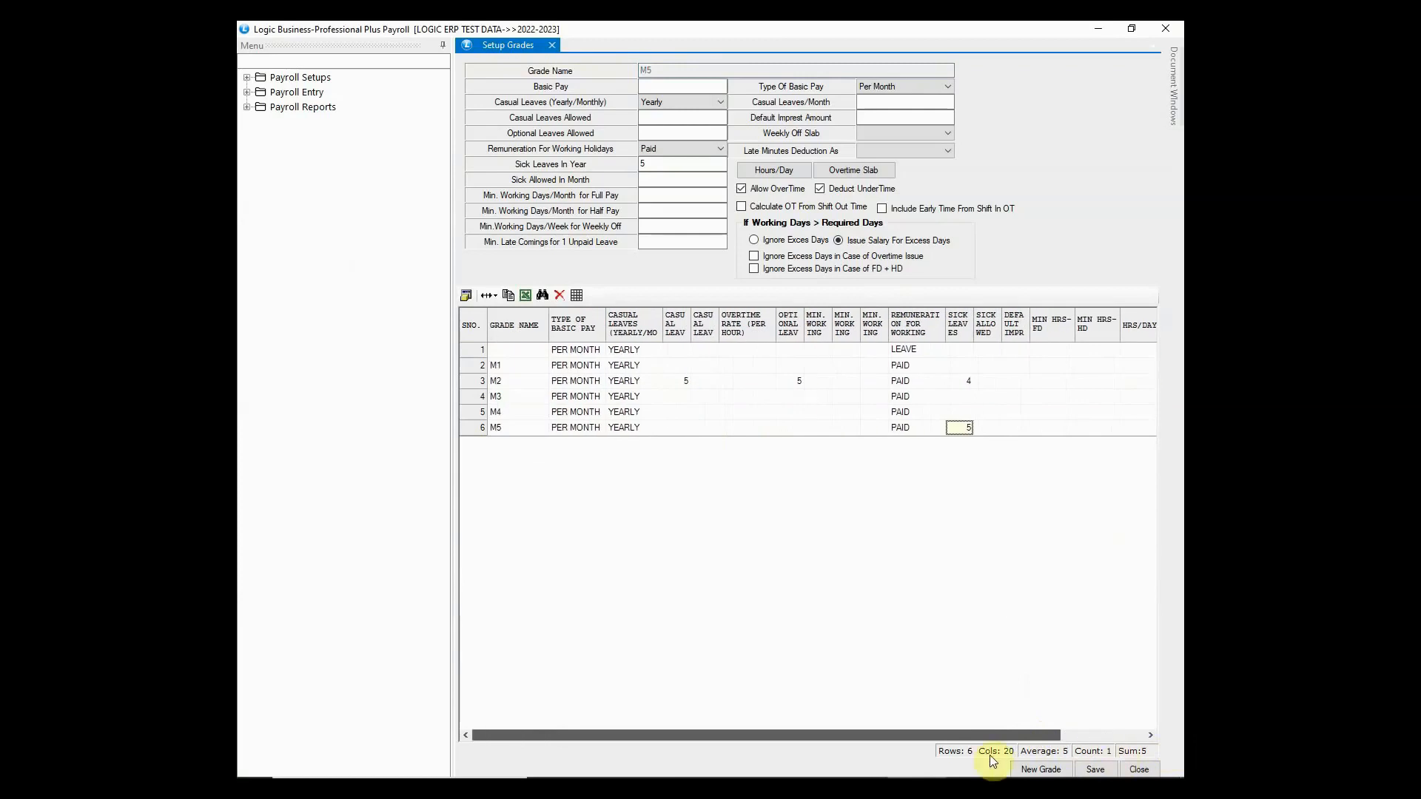
pyautogui.click(1137, 770)
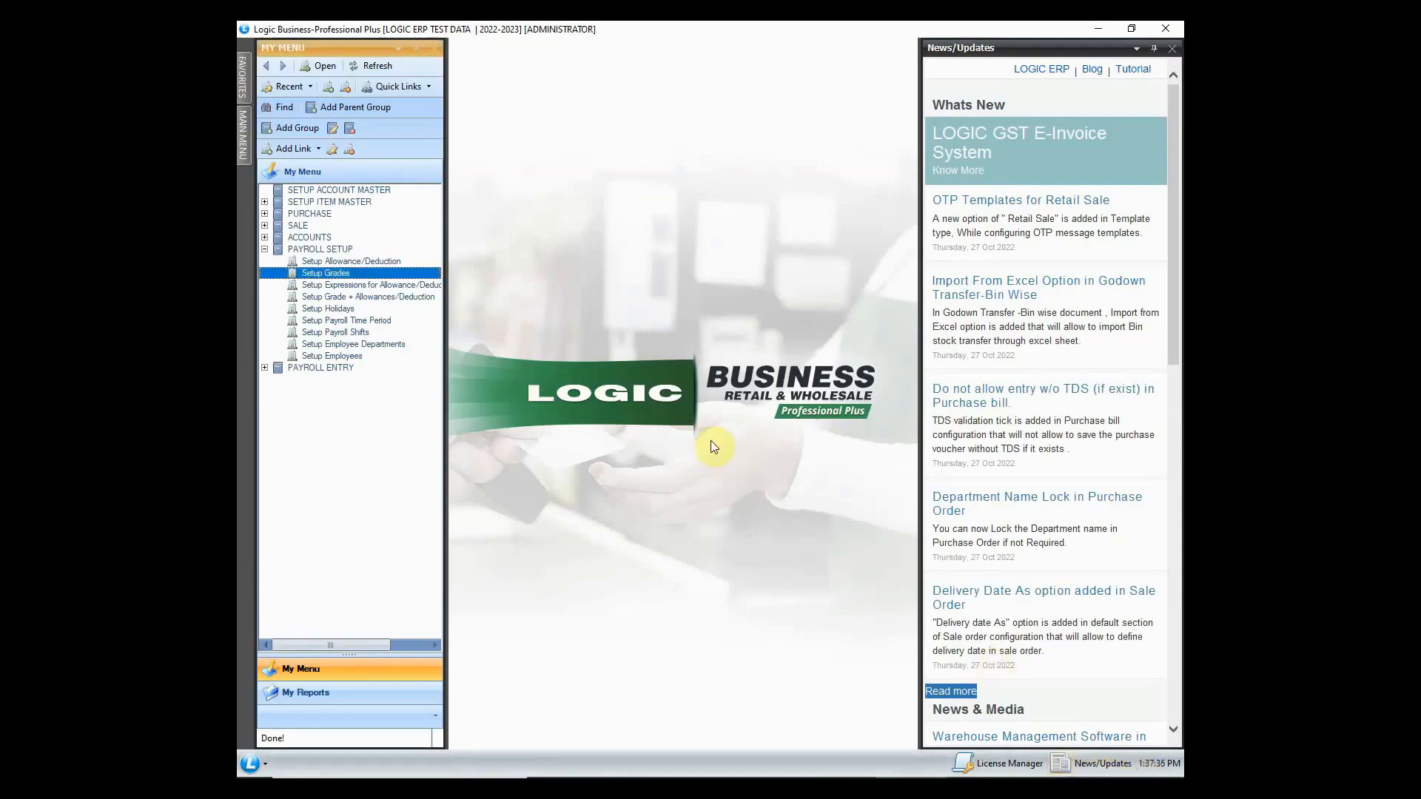
# - Add expression EXP_GROSS_PAID in row 3 of the allowance/deduction expressions and start its script
pyautogui.click(370, 286)
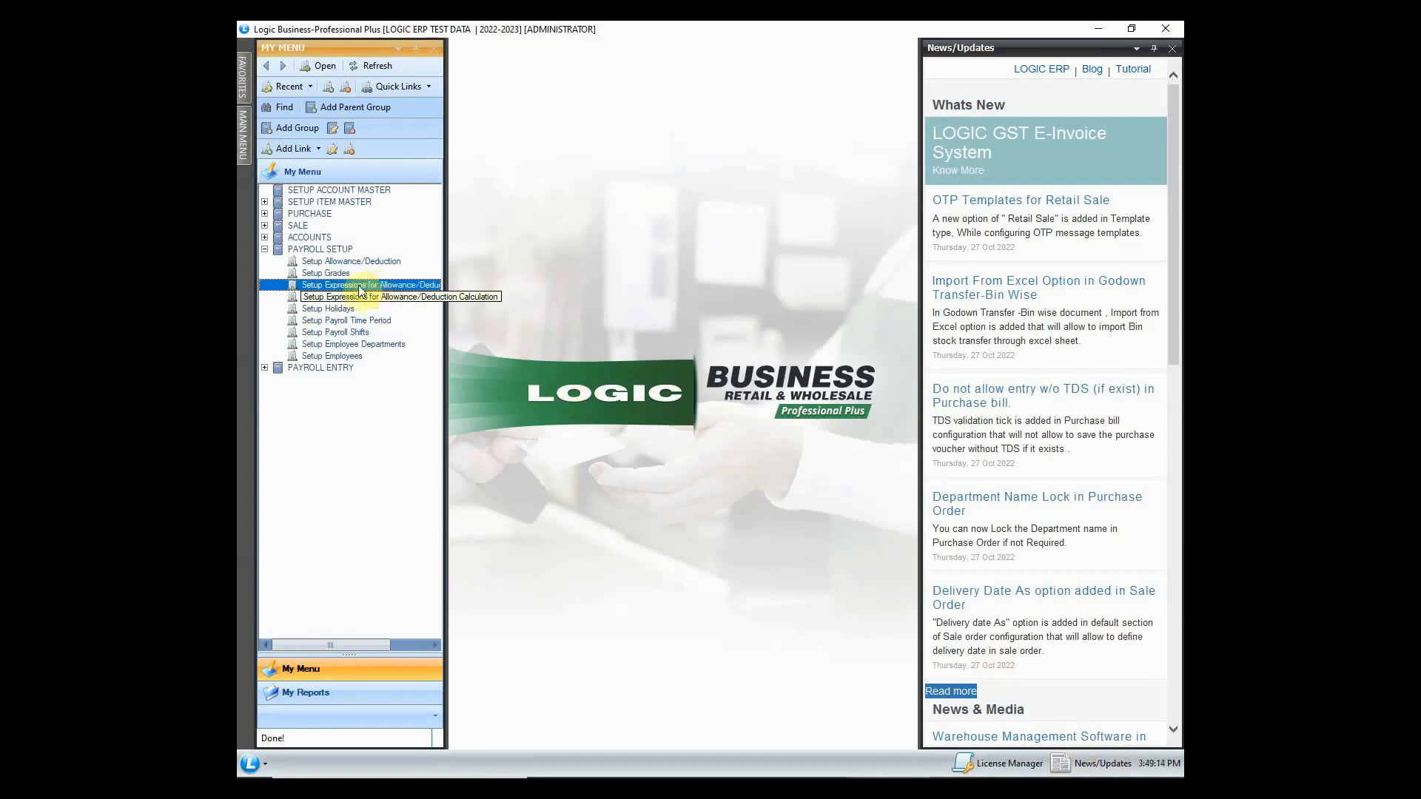
pyautogui.doubleClick(362, 288)
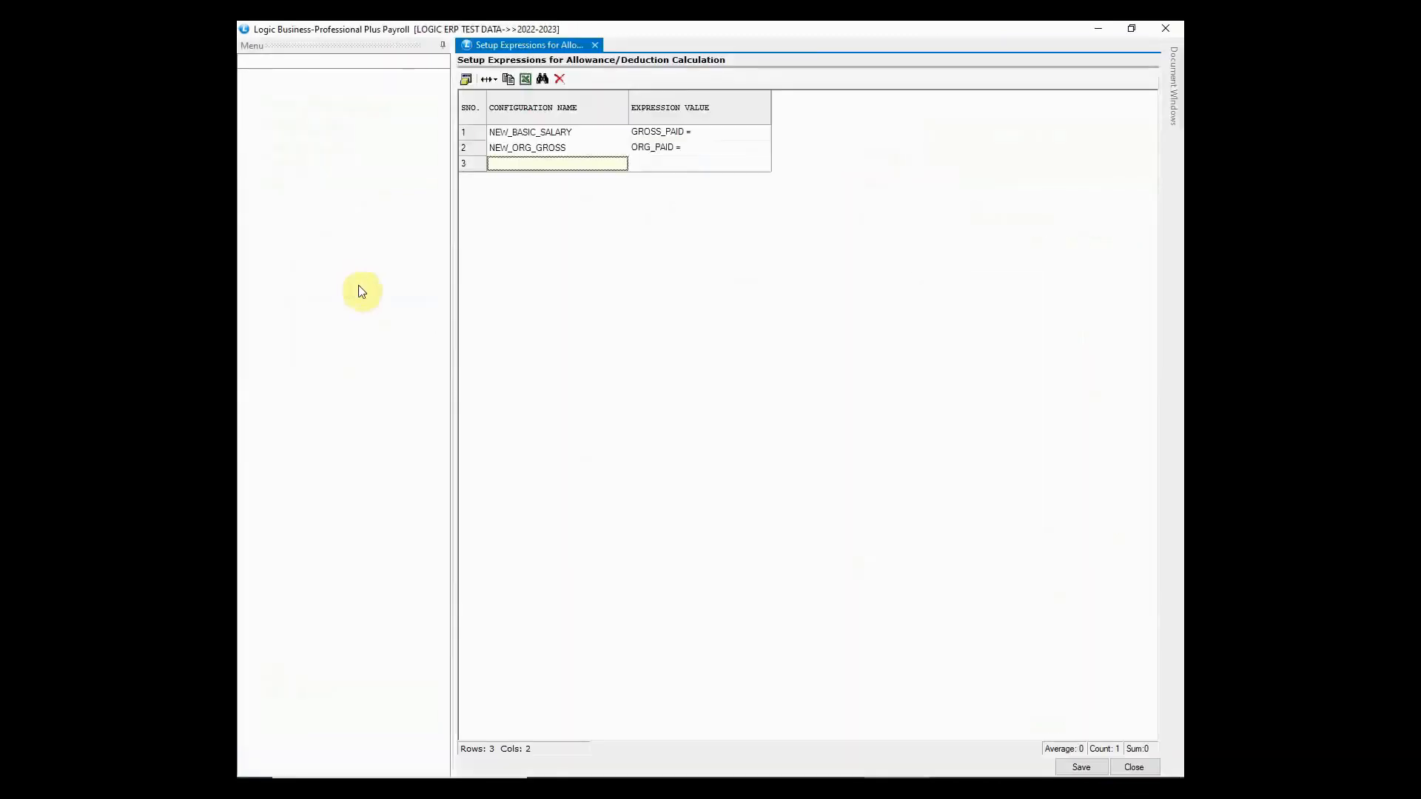
pyautogui.write('EXP_GROSS_PAID')
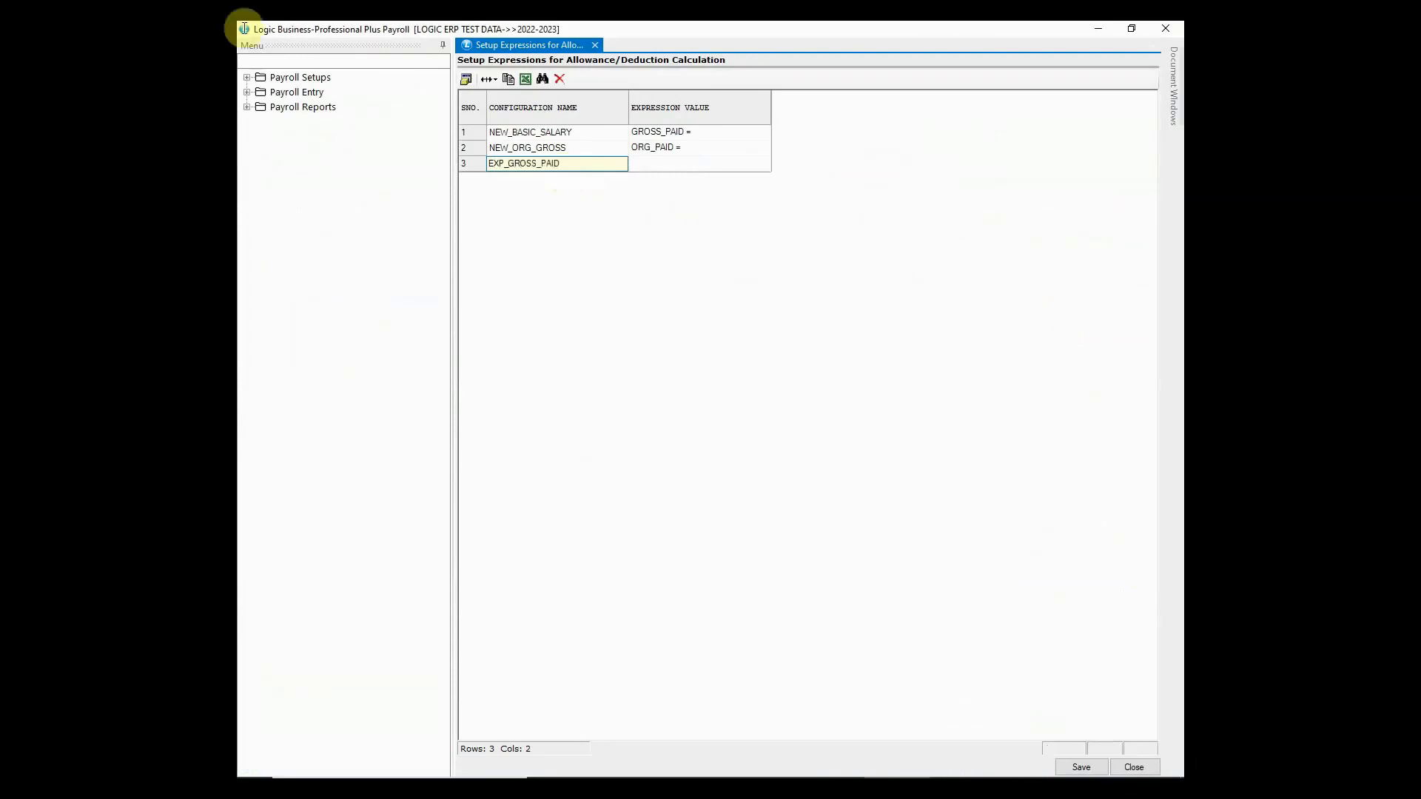
pyautogui.press('Return')
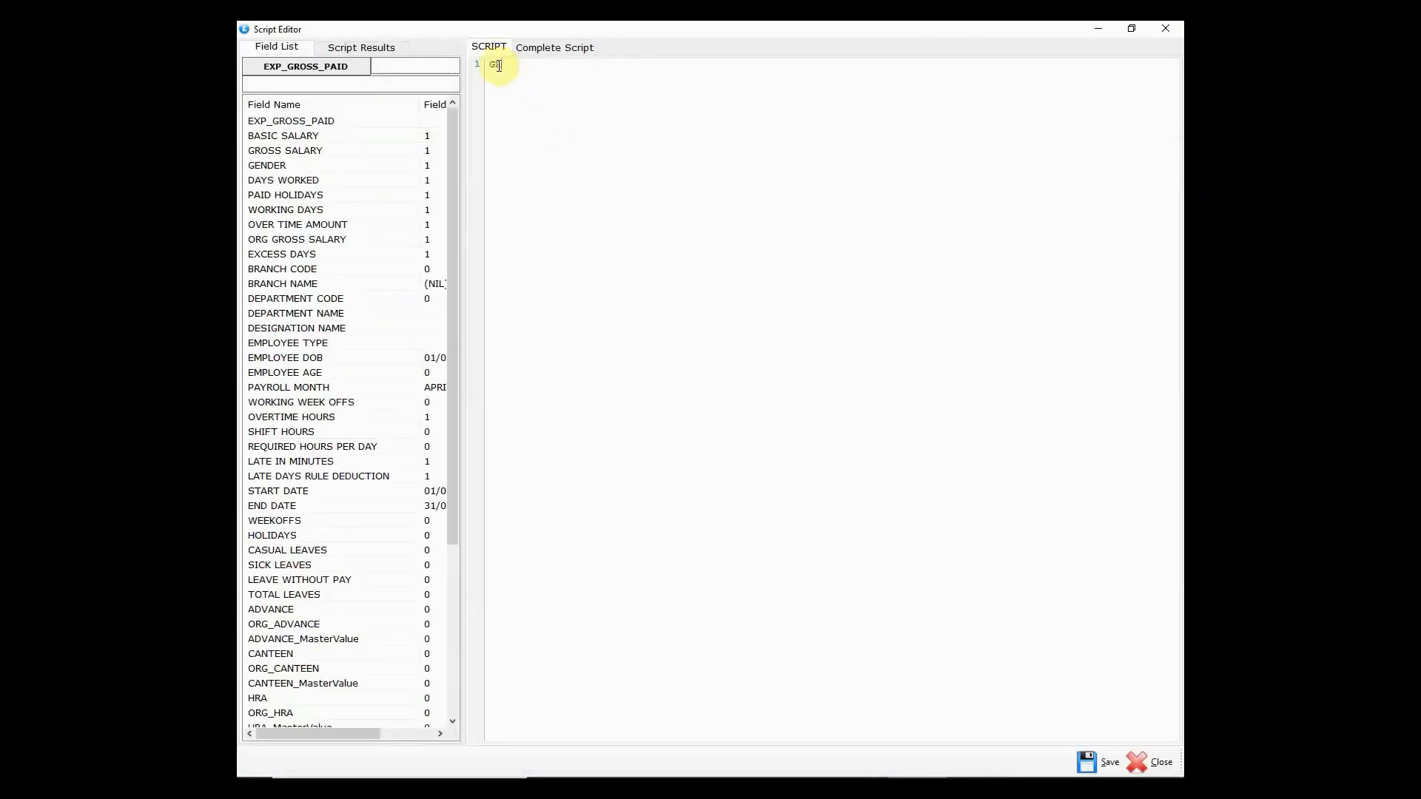
# - Build the script GROSS_PAID = GROSS_SALARY+HRA+ORG_HRA from the field list
pyautogui.click(499, 66)
pyautogui.write('GROSS')
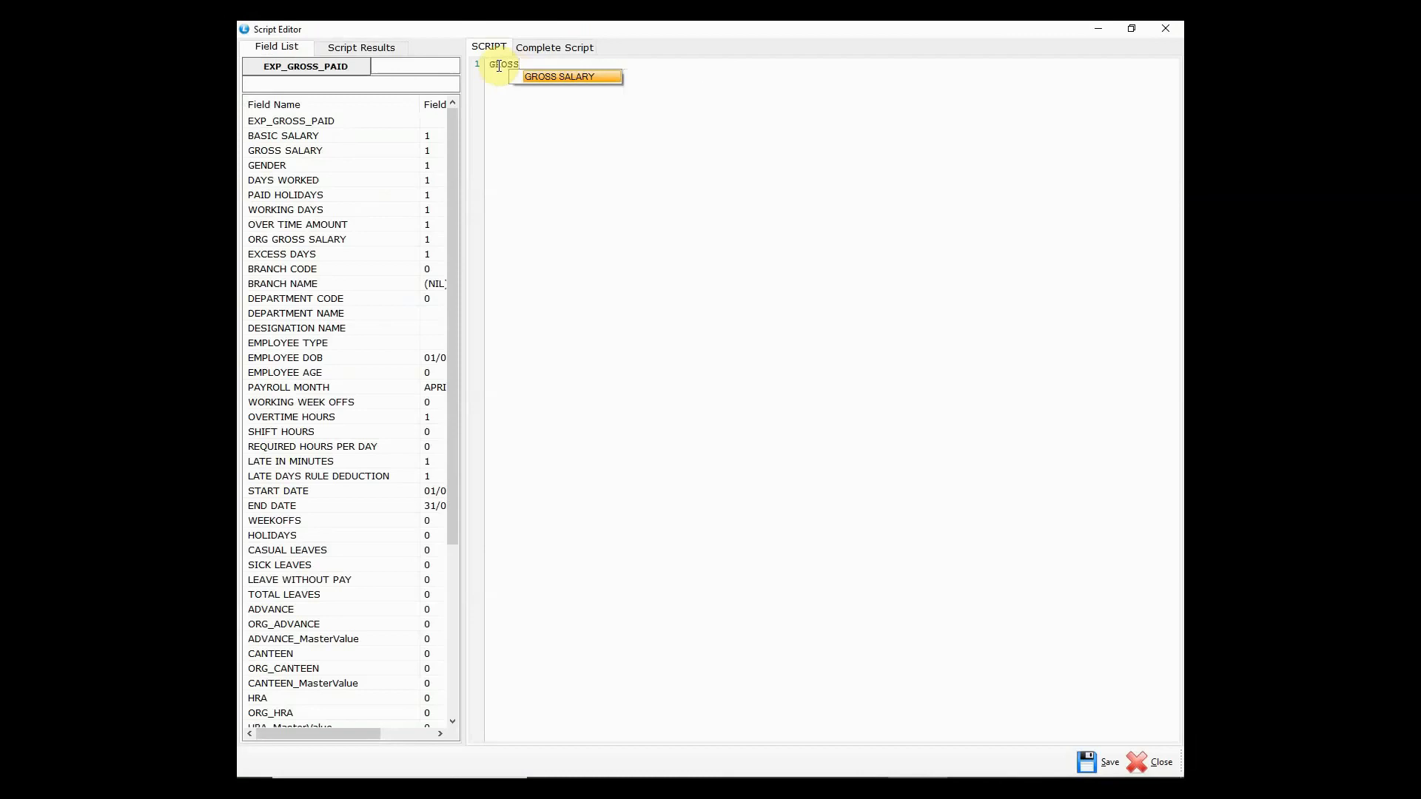
pyautogui.write('_PAI')
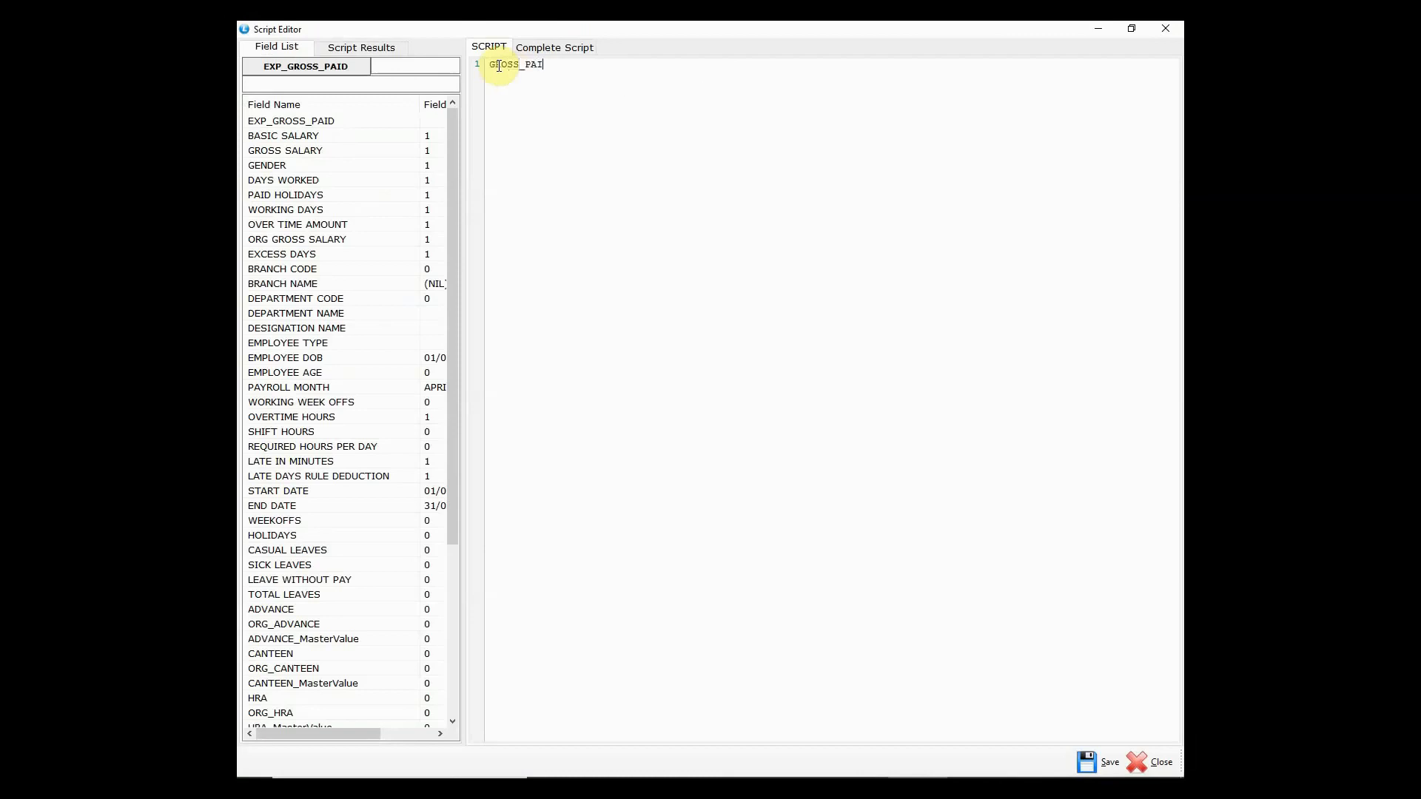
pyautogui.write('D=')
pyautogui.doubleClick(362, 151)
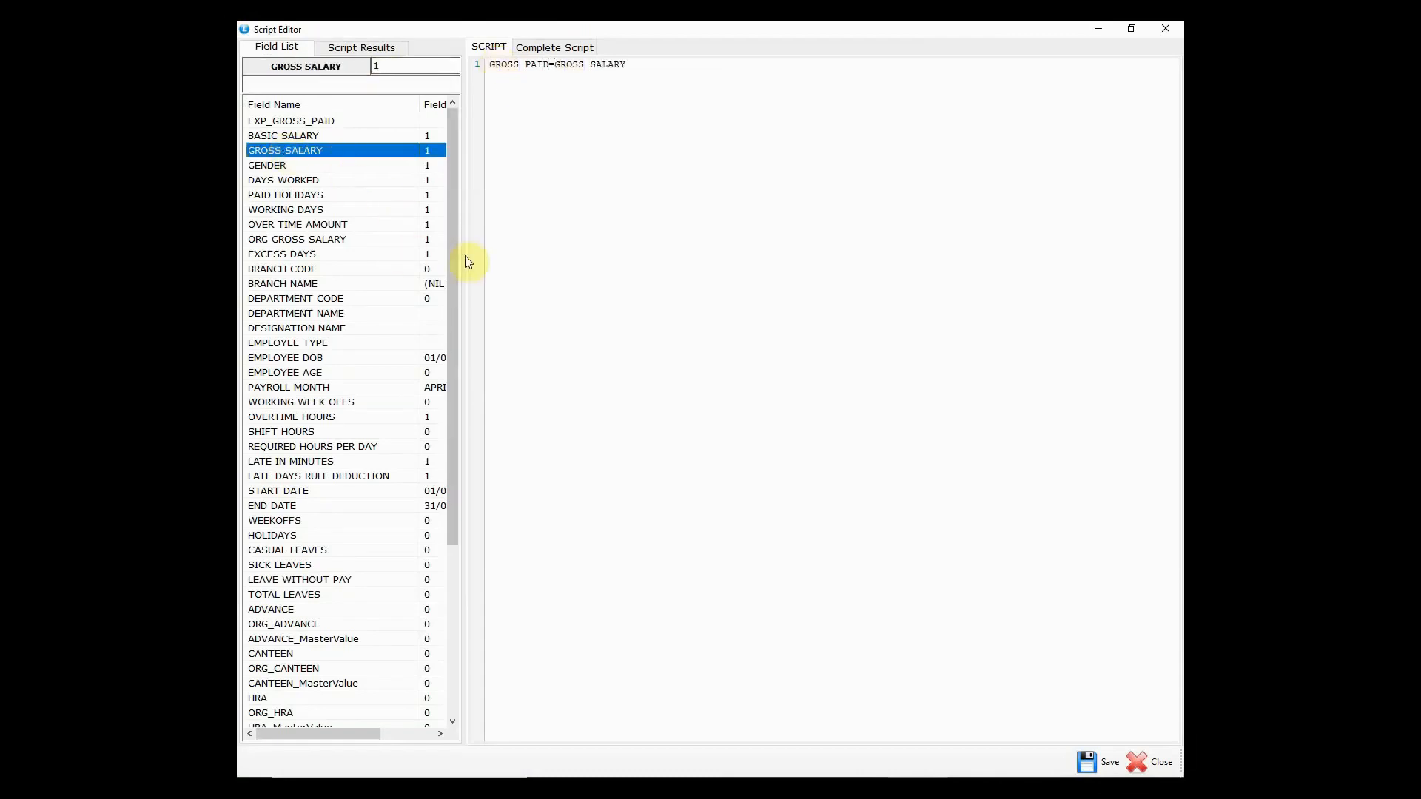
pyautogui.moveTo(456, 255); pyautogui.dragTo(469, 450)
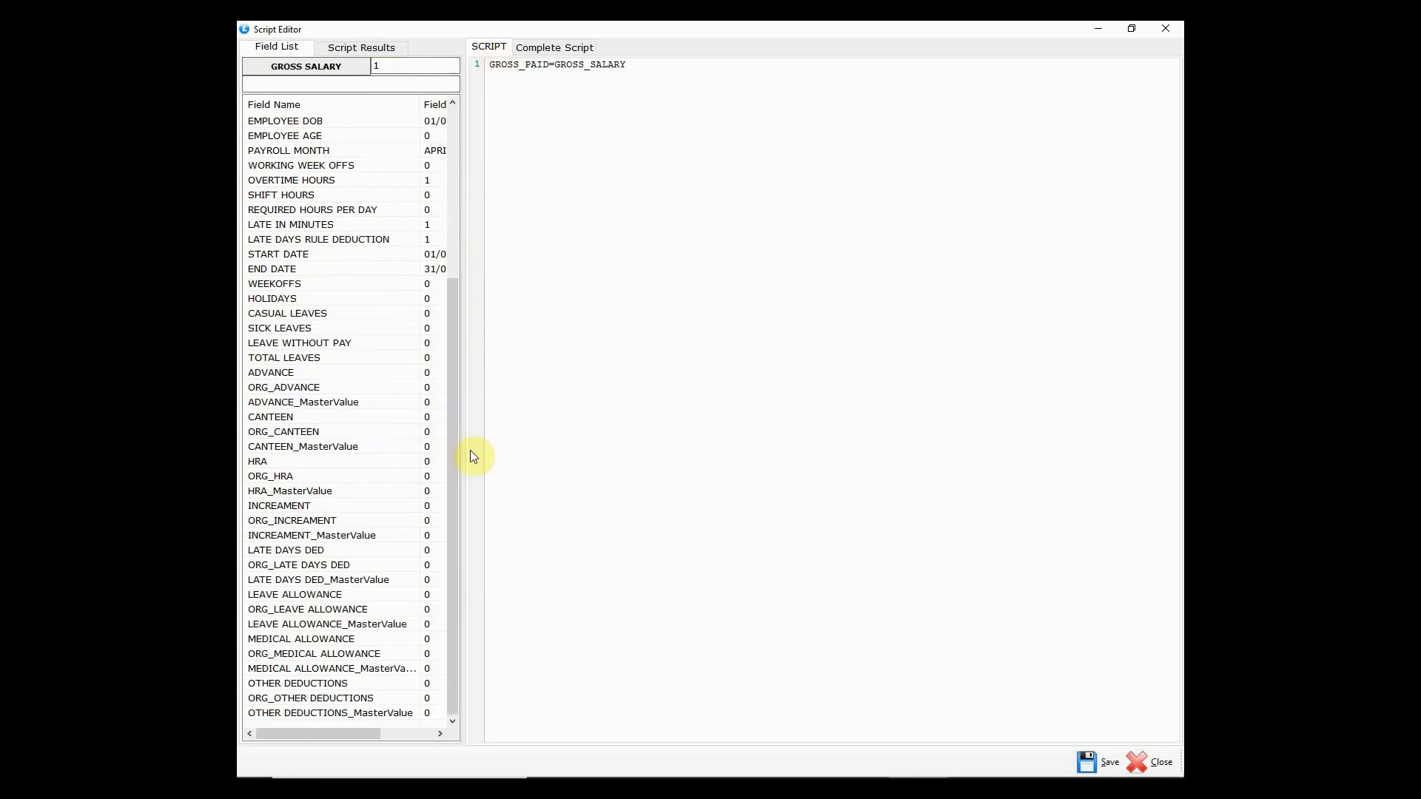
pyautogui.doubleClick(326, 461)
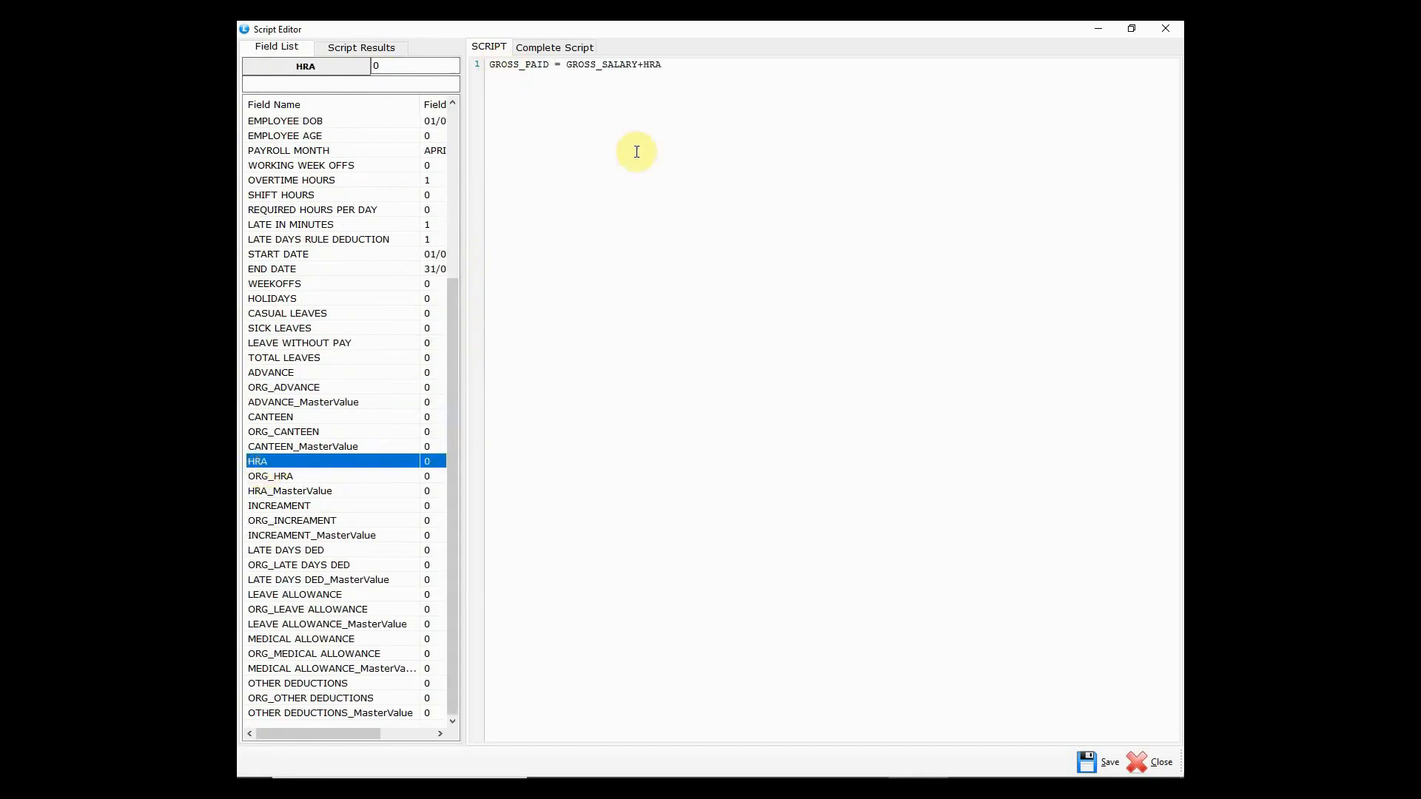
pyautogui.click(679, 66)
pyautogui.write('+')
pyautogui.doubleClick(284, 480)
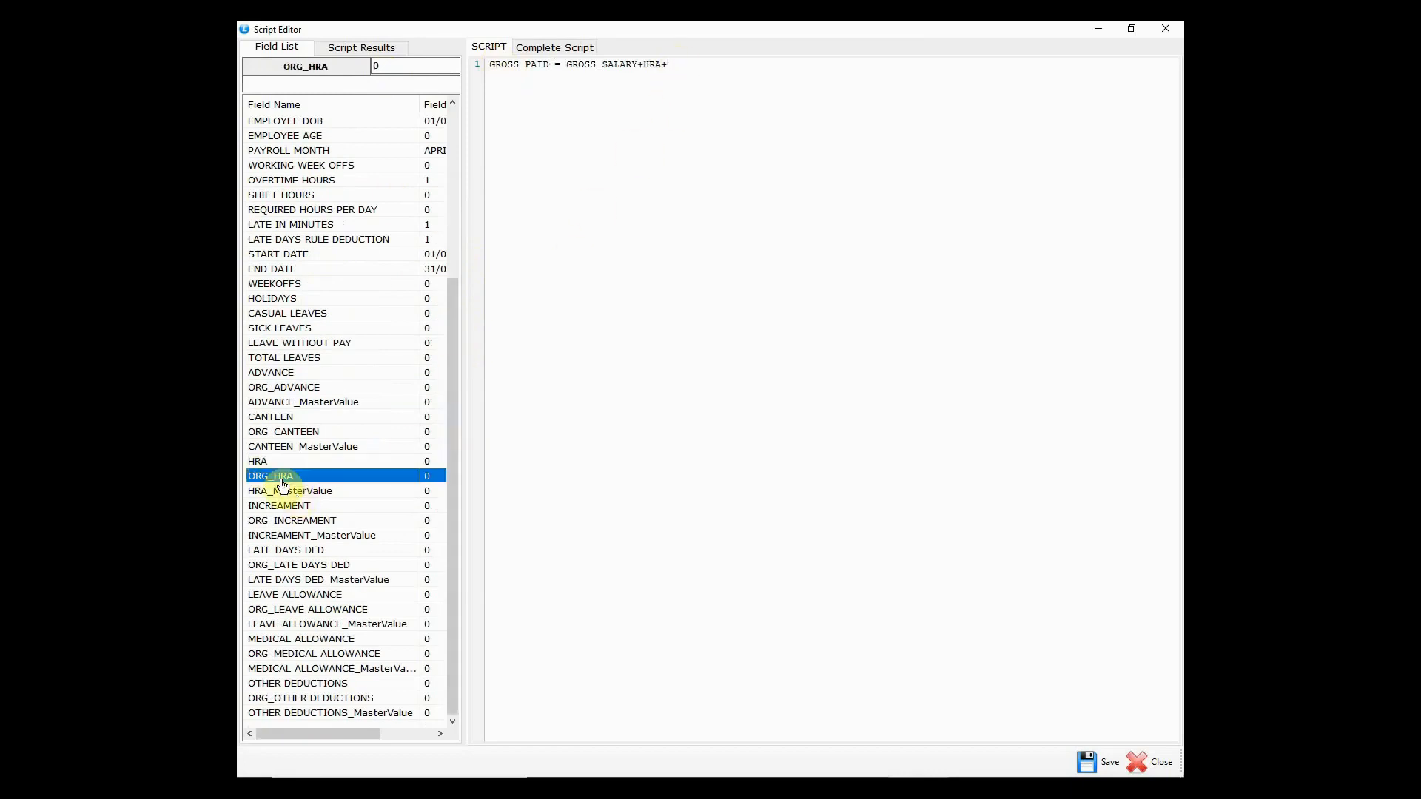
# - Append MEDICAL_ALLOWANCE to the formula and save the EXP_GROSS_PAID script
pyautogui.click(731, 72)
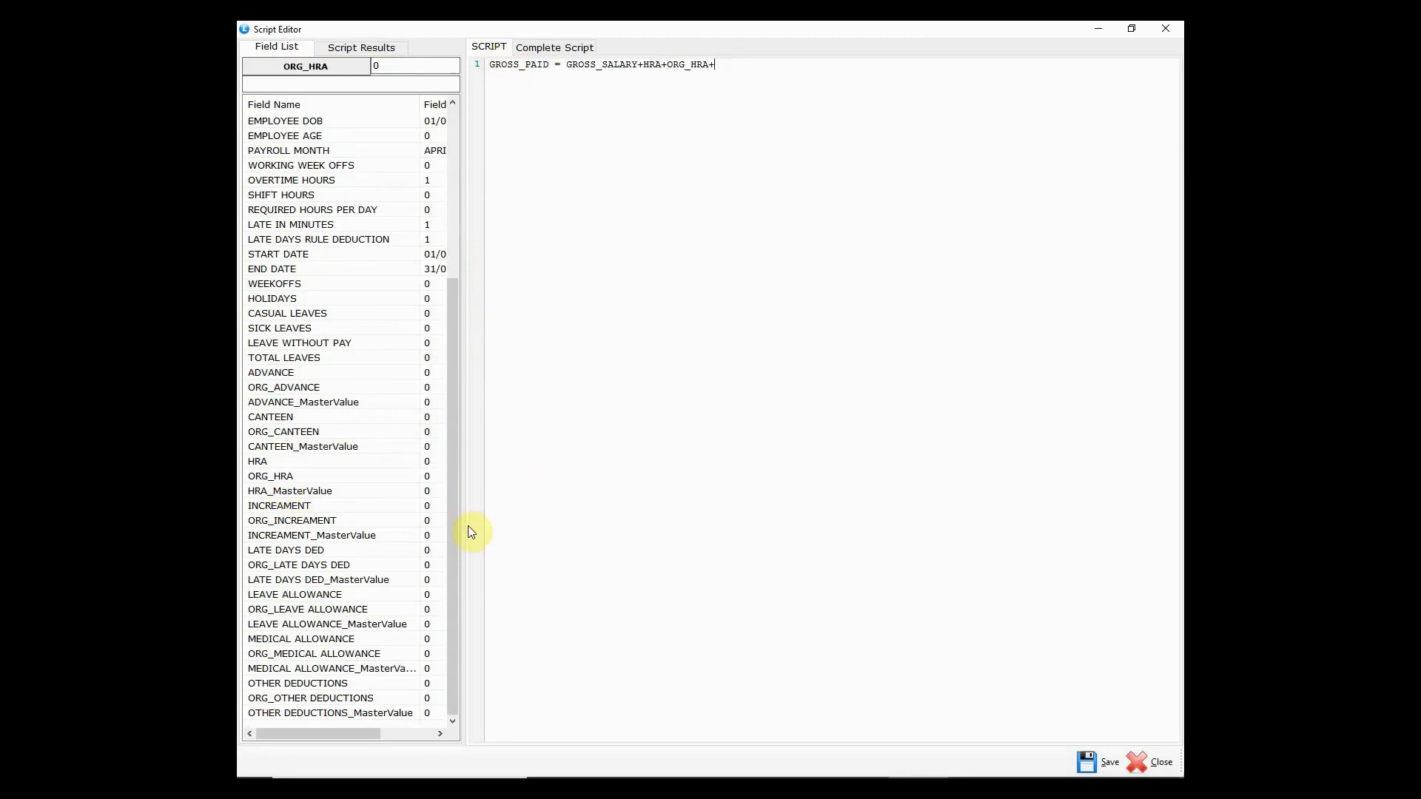
pyautogui.doubleClick(321, 640)
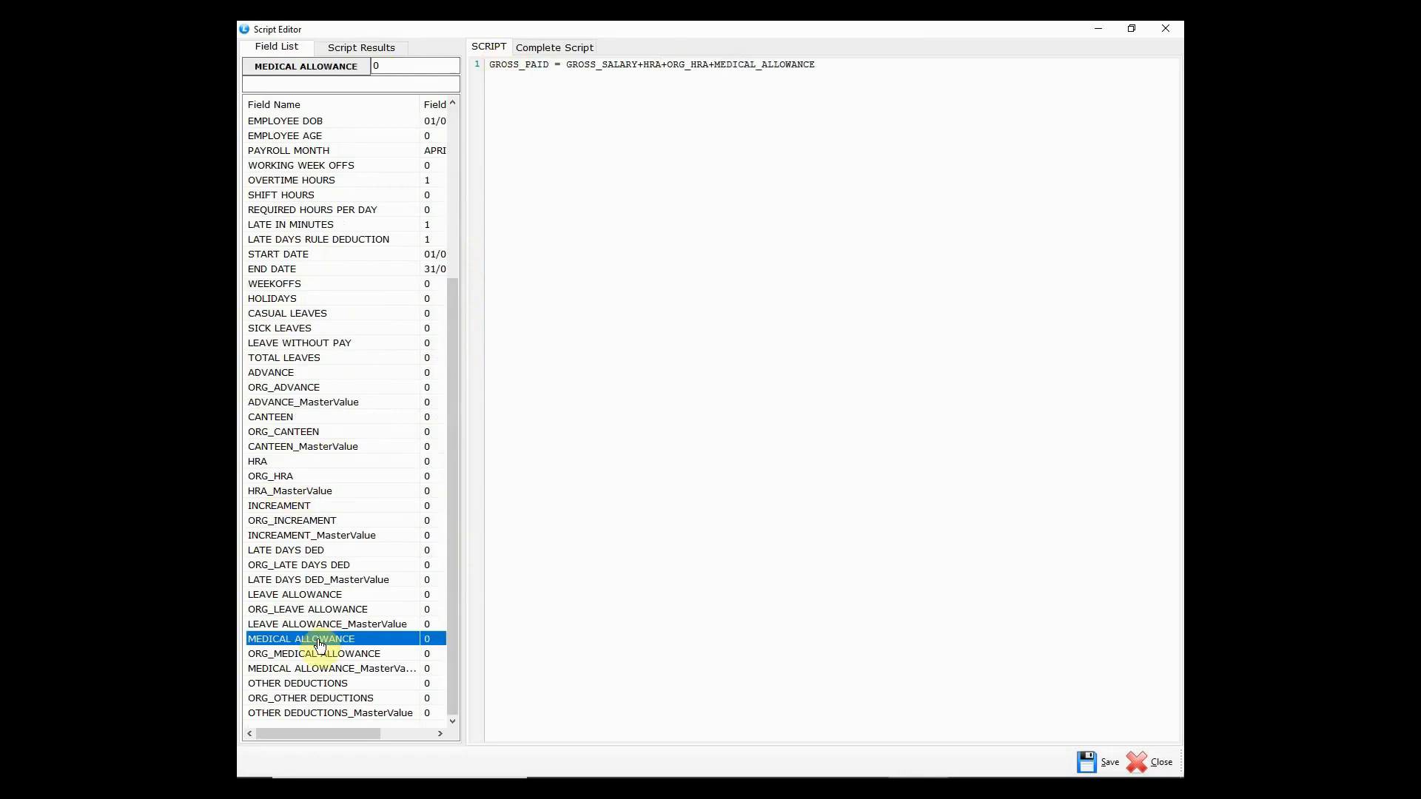
pyautogui.click(836, 70)
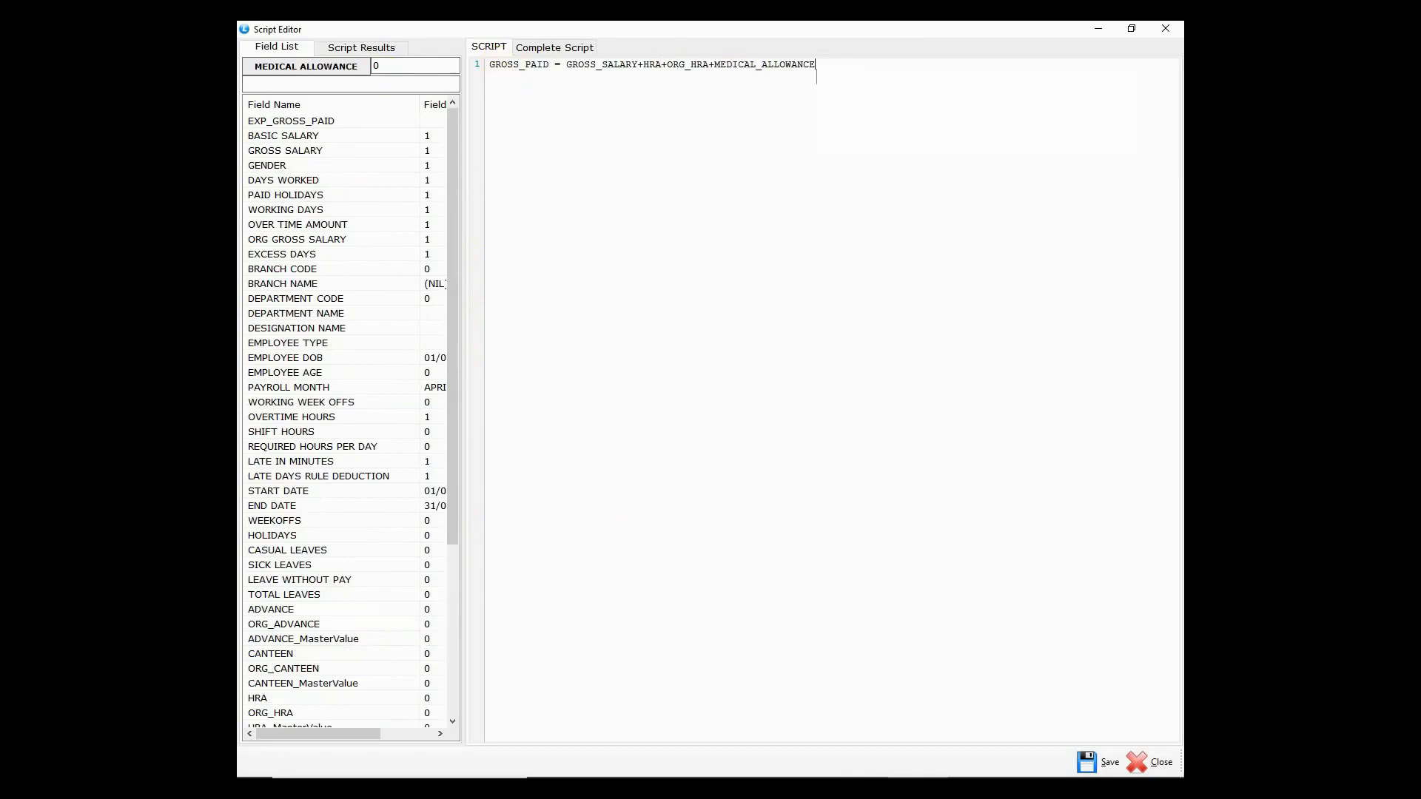
pyautogui.click(809, 372)
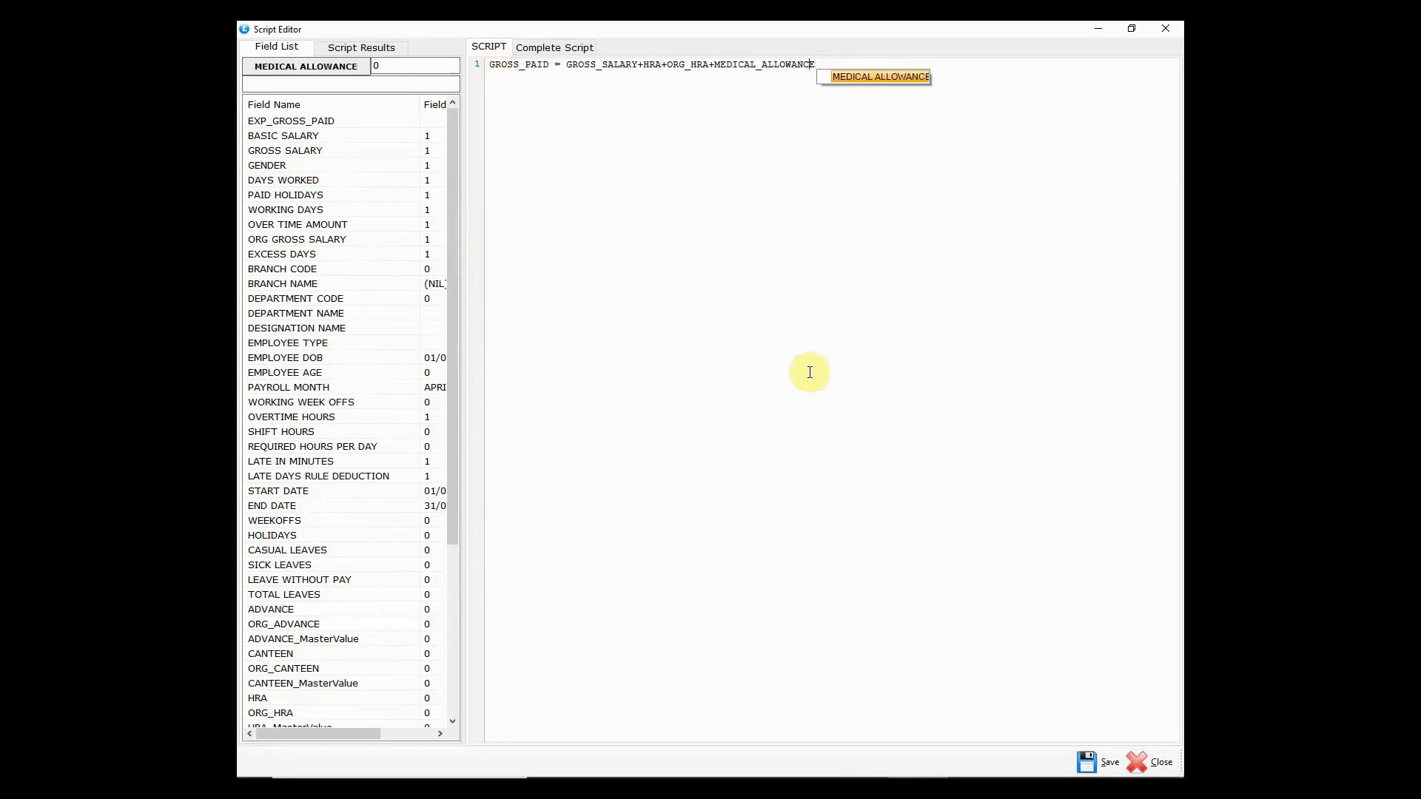
pyautogui.click(772, 117)
pyautogui.click(831, 64)
pyautogui.click(1139, 762)
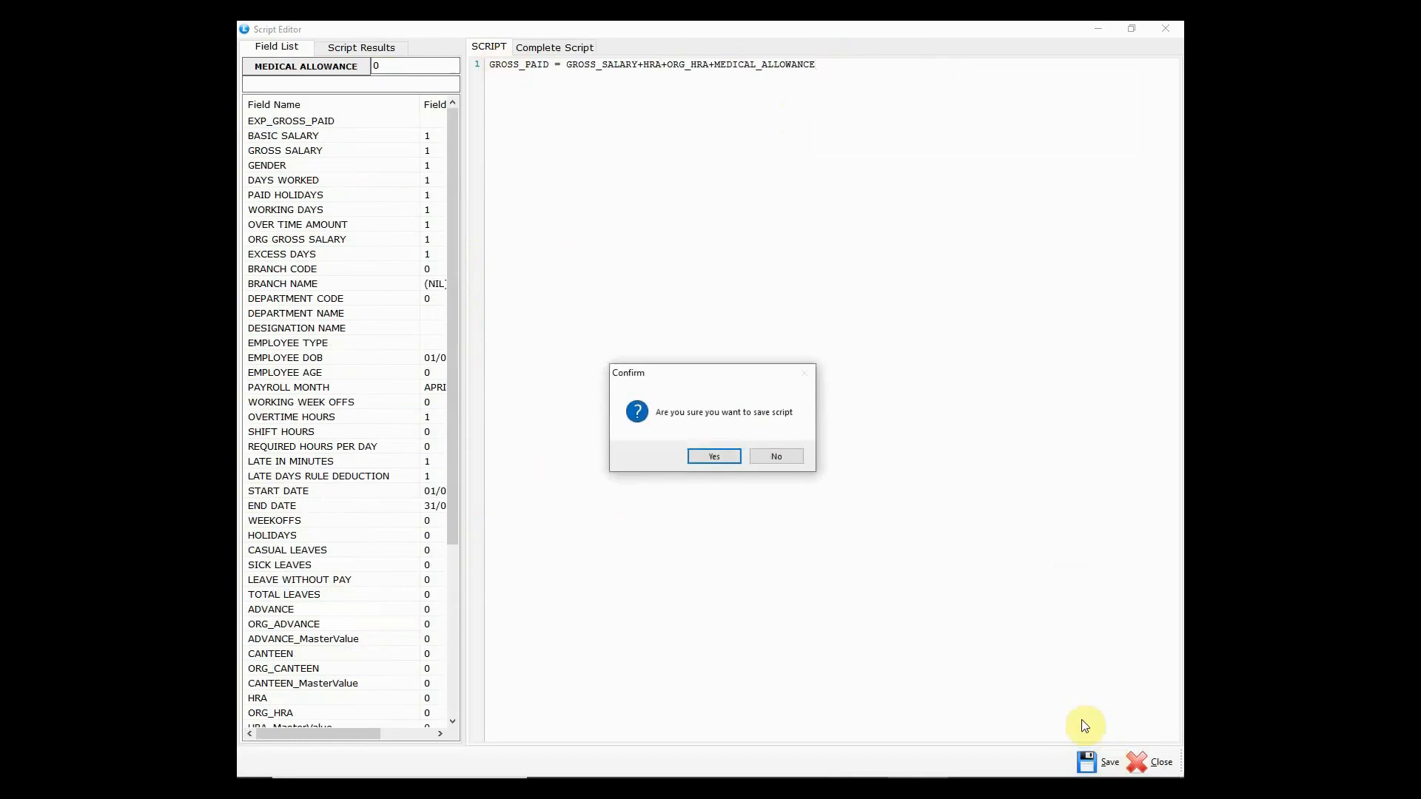
pyautogui.click(712, 456)
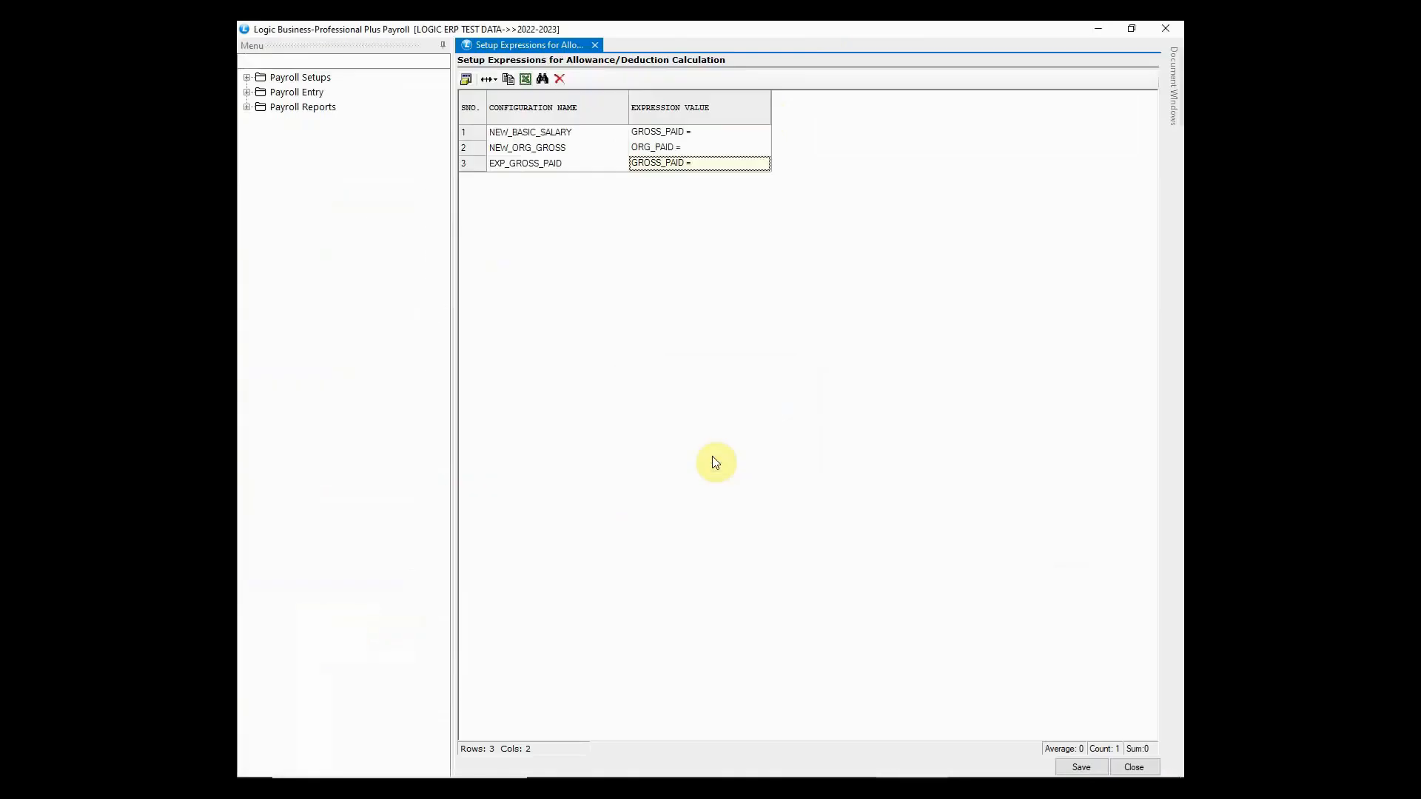
# - Save the three expressions, review NEW_ORG_GROSS, and close the expressions setup
pyautogui.click(1081, 768)
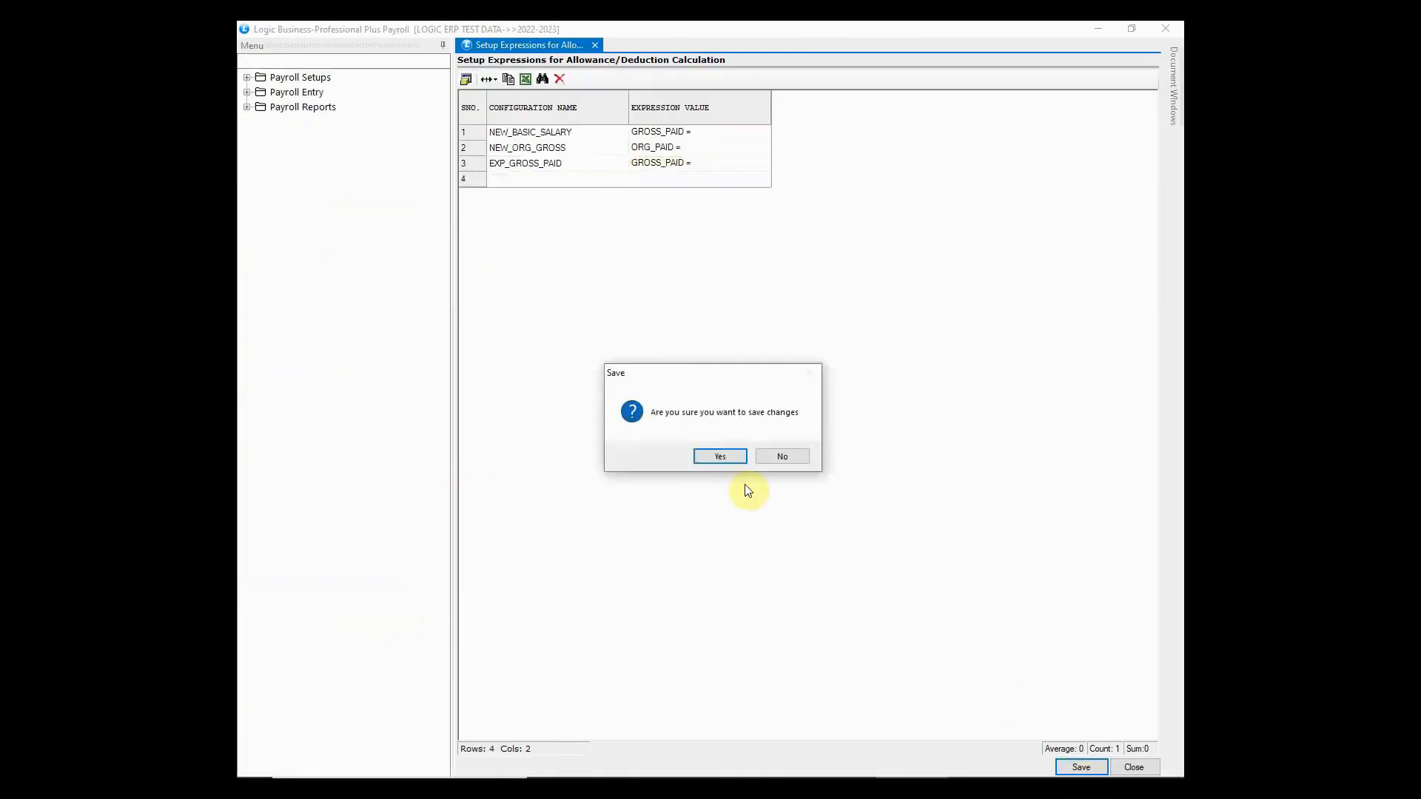
pyautogui.click(712, 453)
pyautogui.click(552, 165)
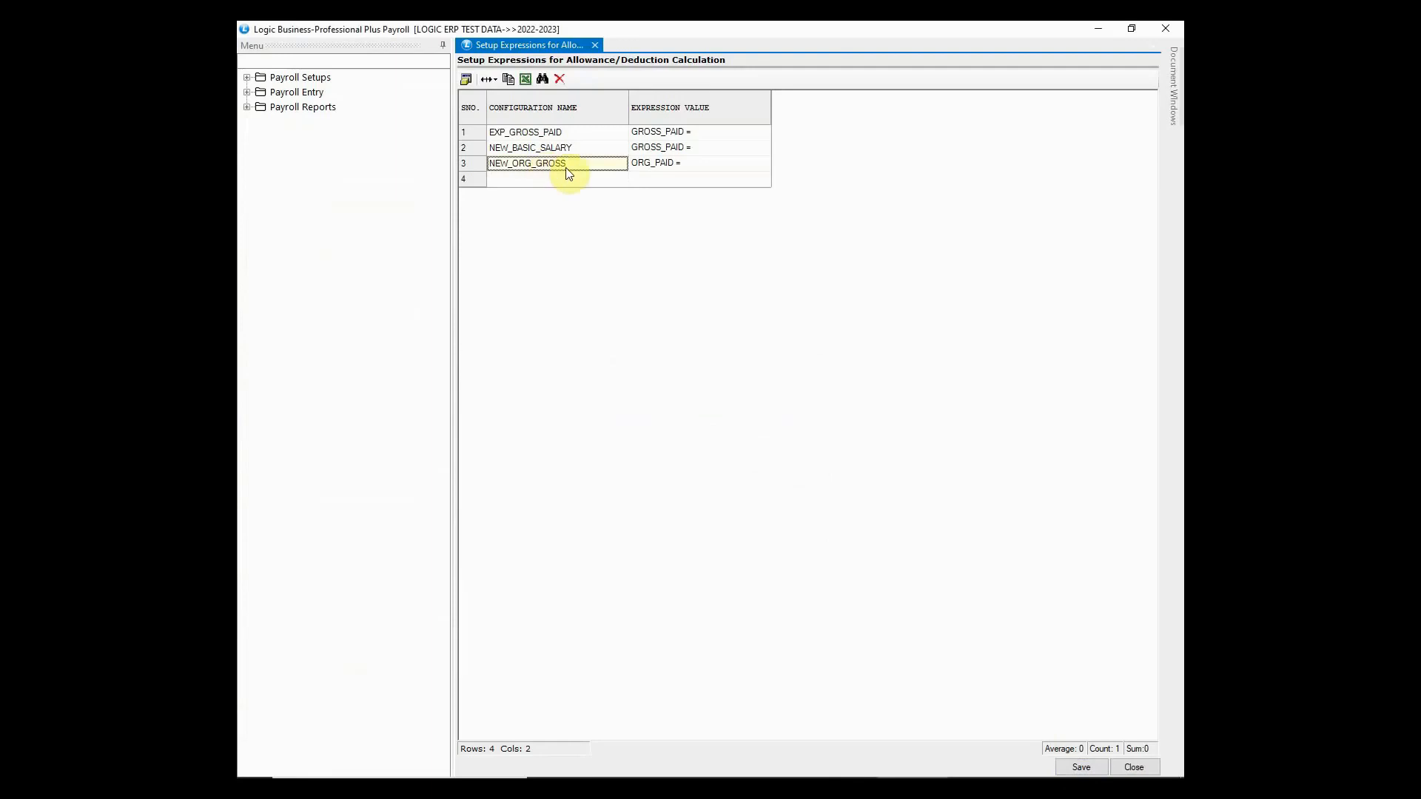
pyautogui.click(643, 164)
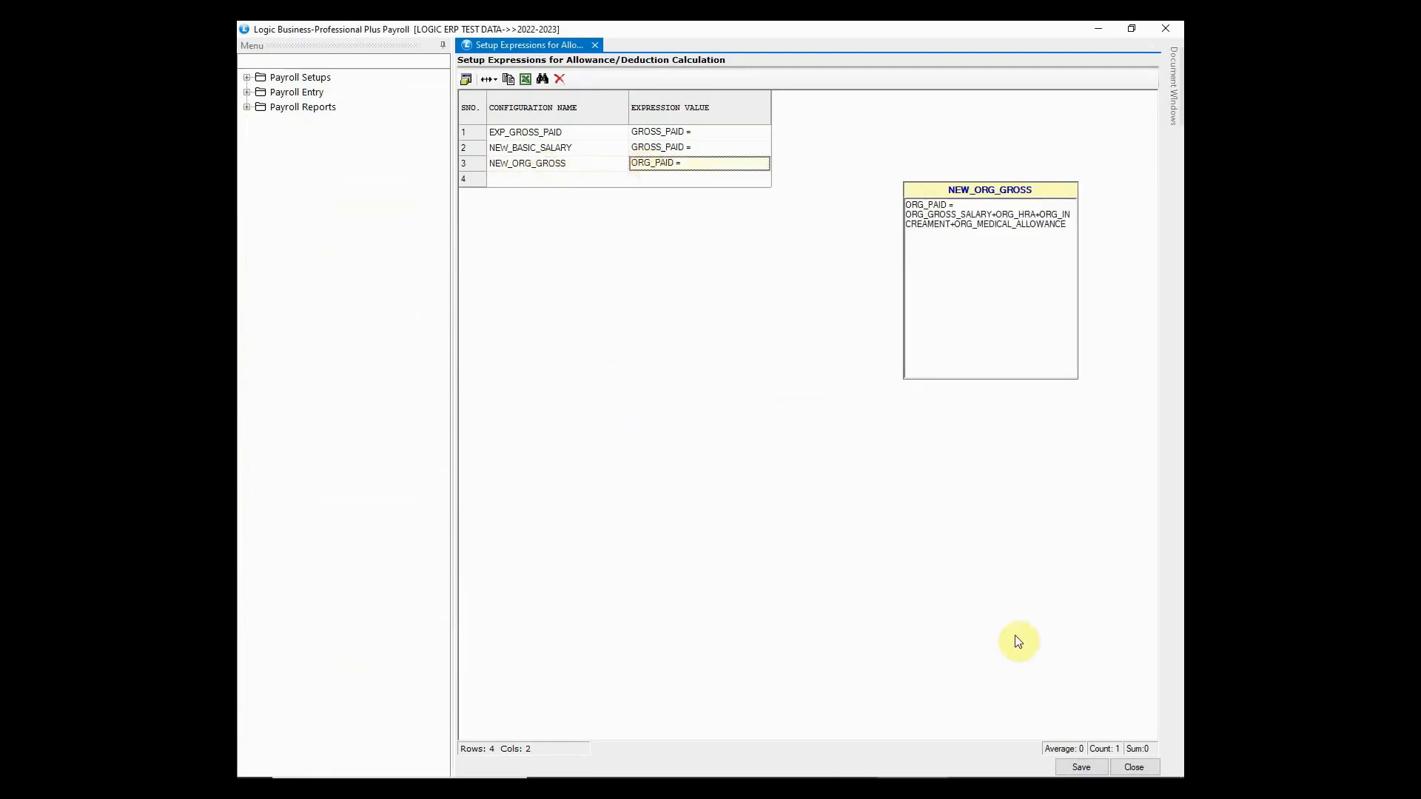
pyautogui.click(1149, 769)
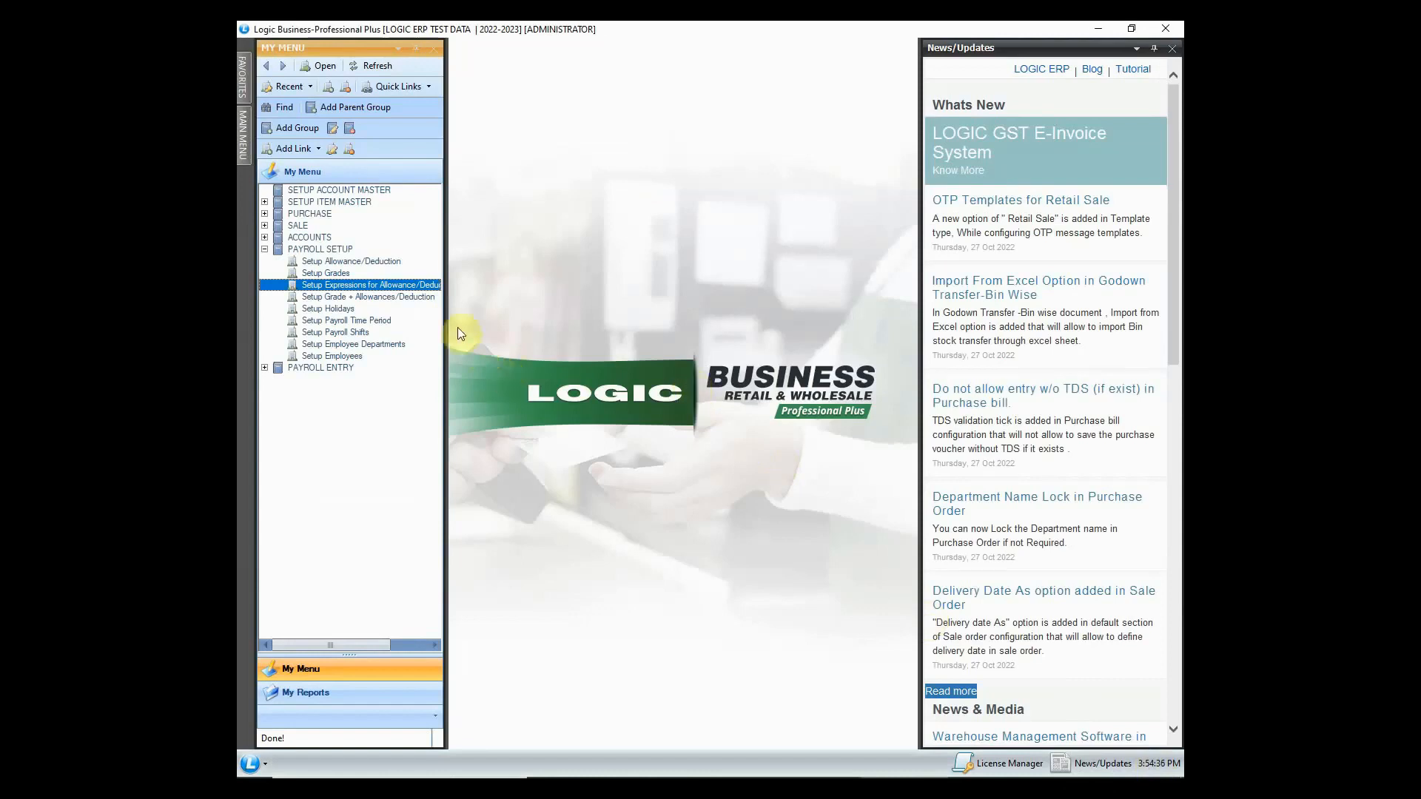
# - Open the grade allowance setup and view HRA for grade M1 set grade-wise
pyautogui.click(401, 296)
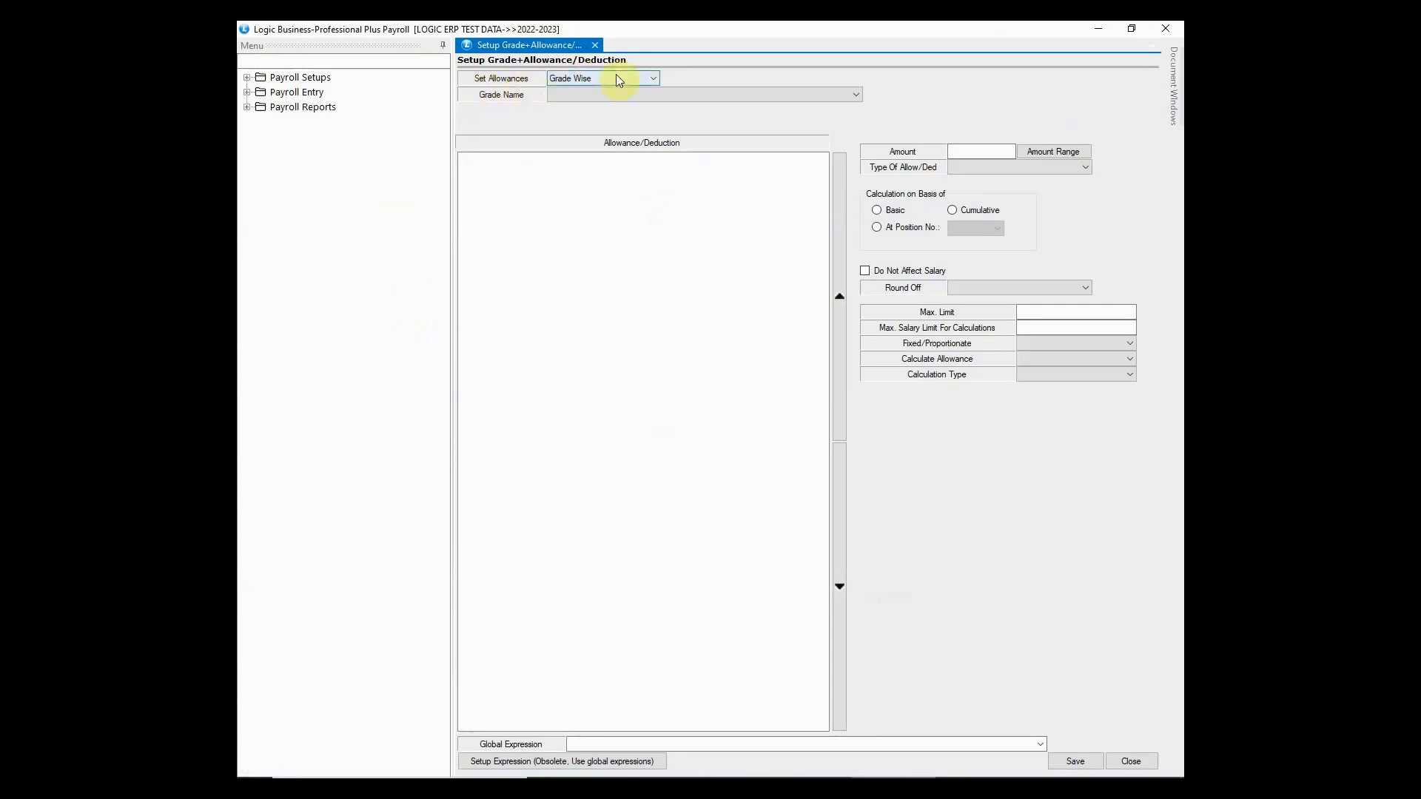
pyautogui.click(639, 83)
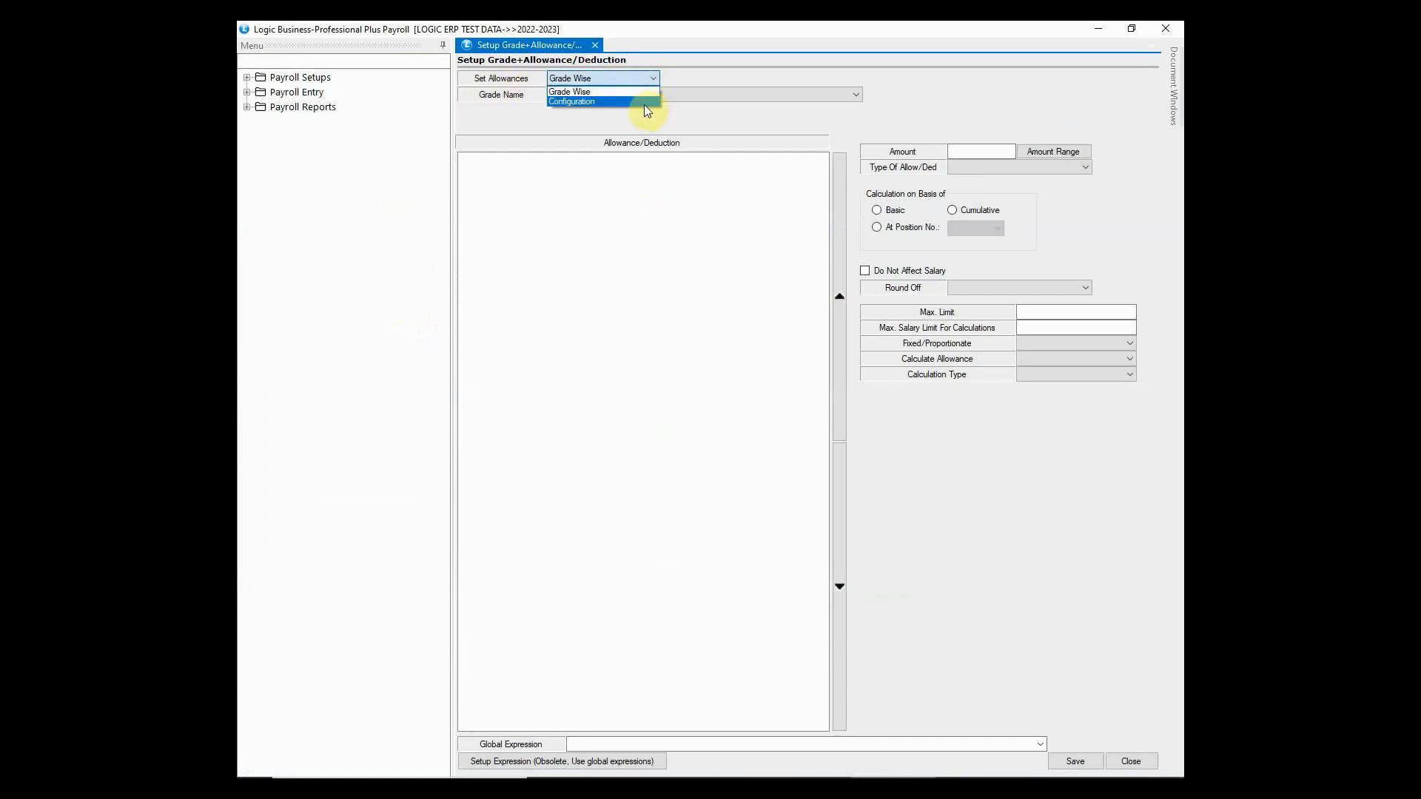
pyautogui.click(644, 91)
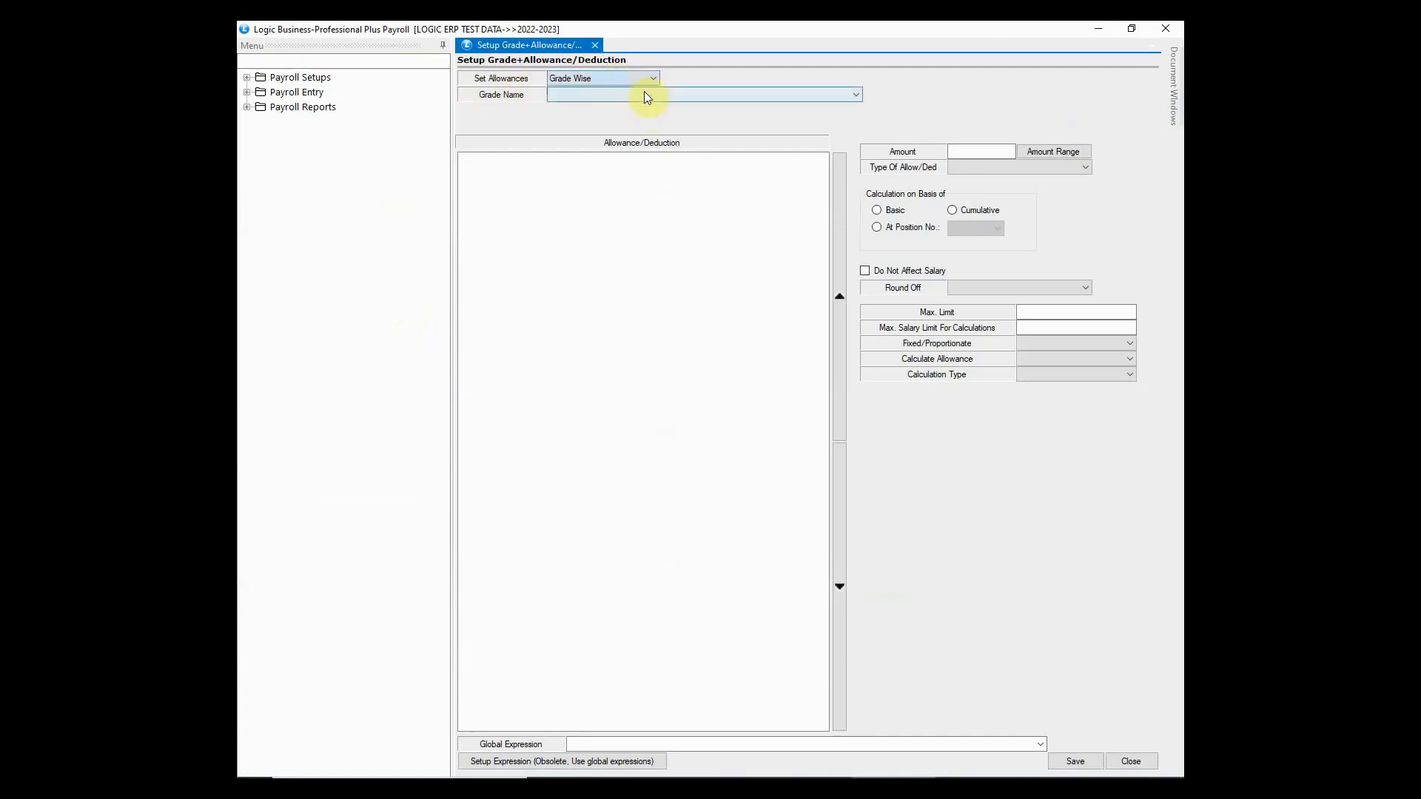
pyautogui.click(664, 97)
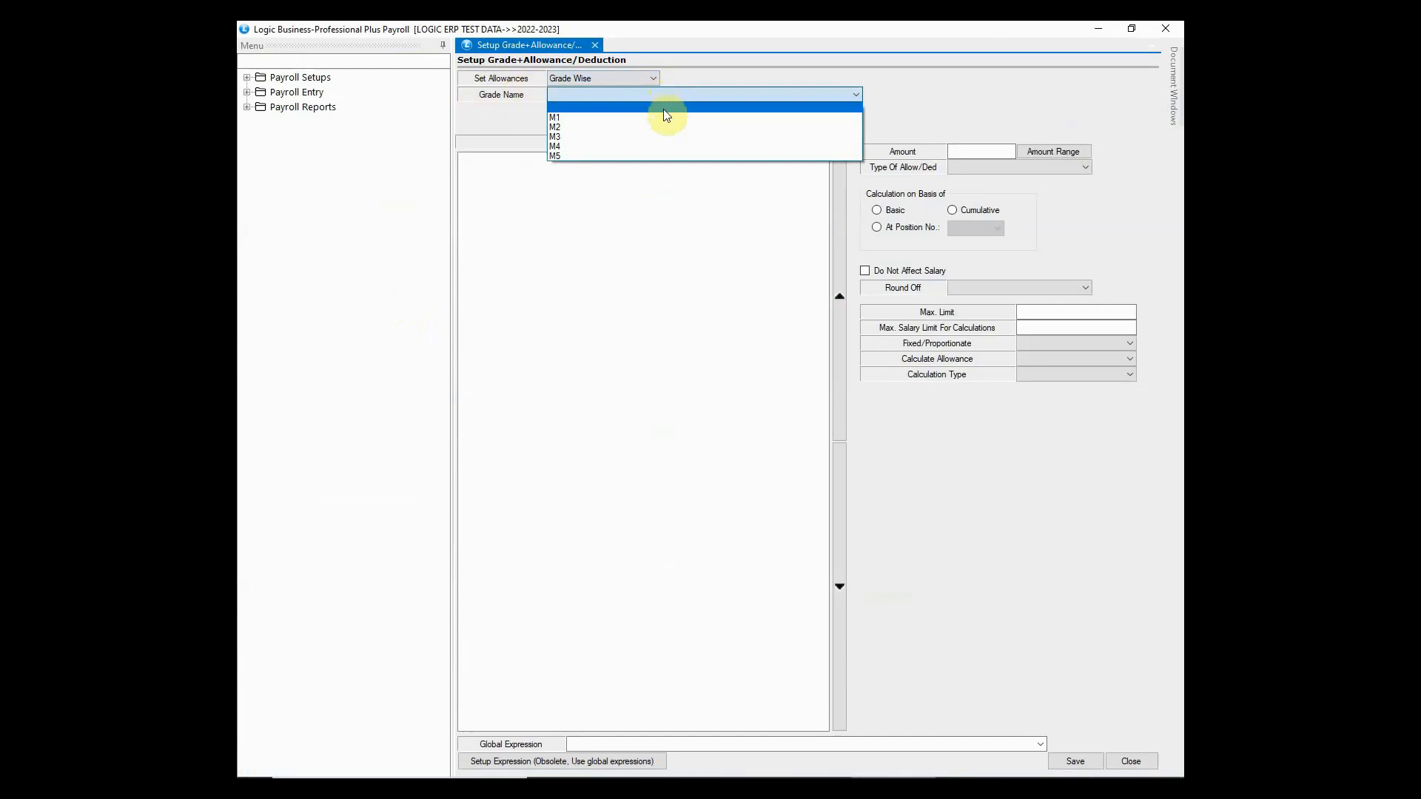
pyautogui.click(663, 117)
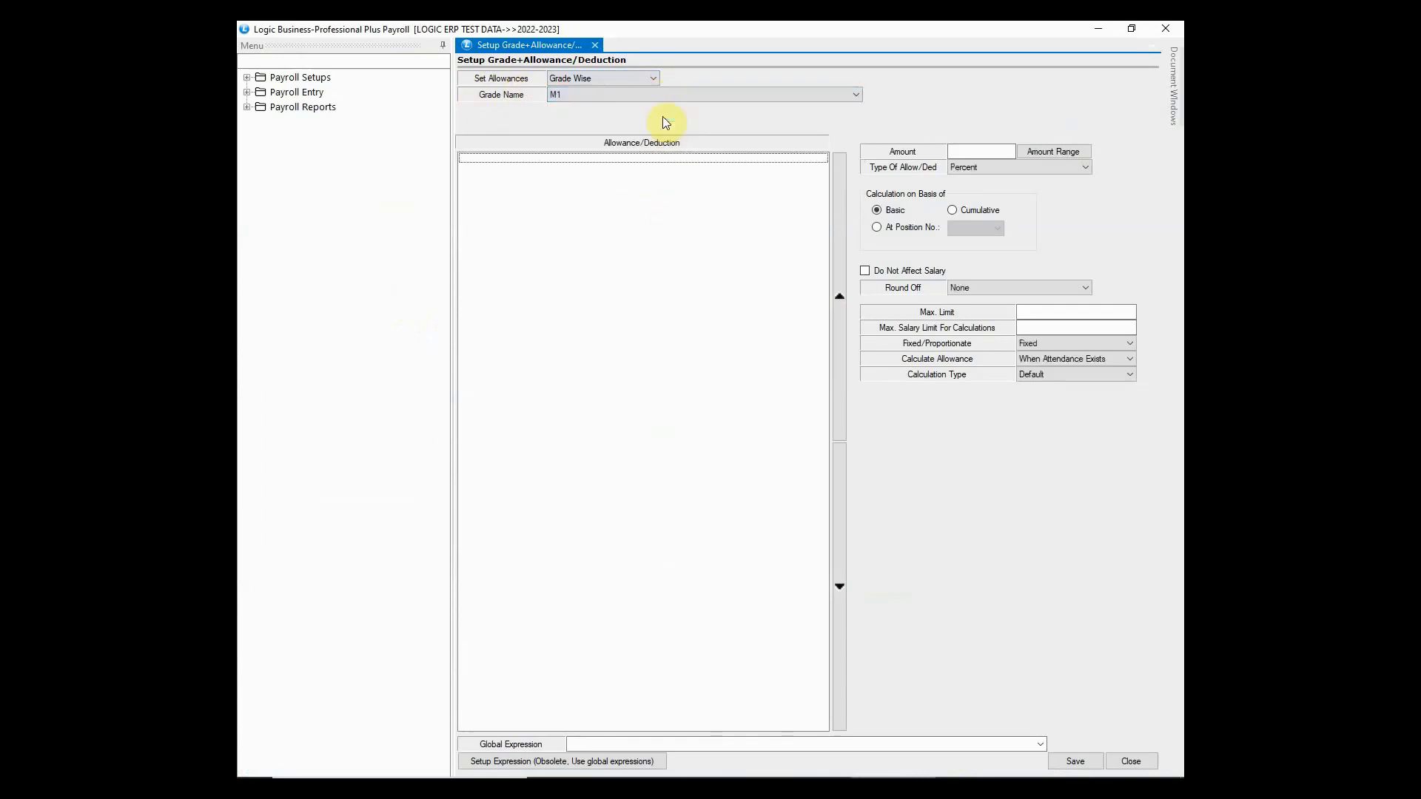
pyautogui.click(474, 160)
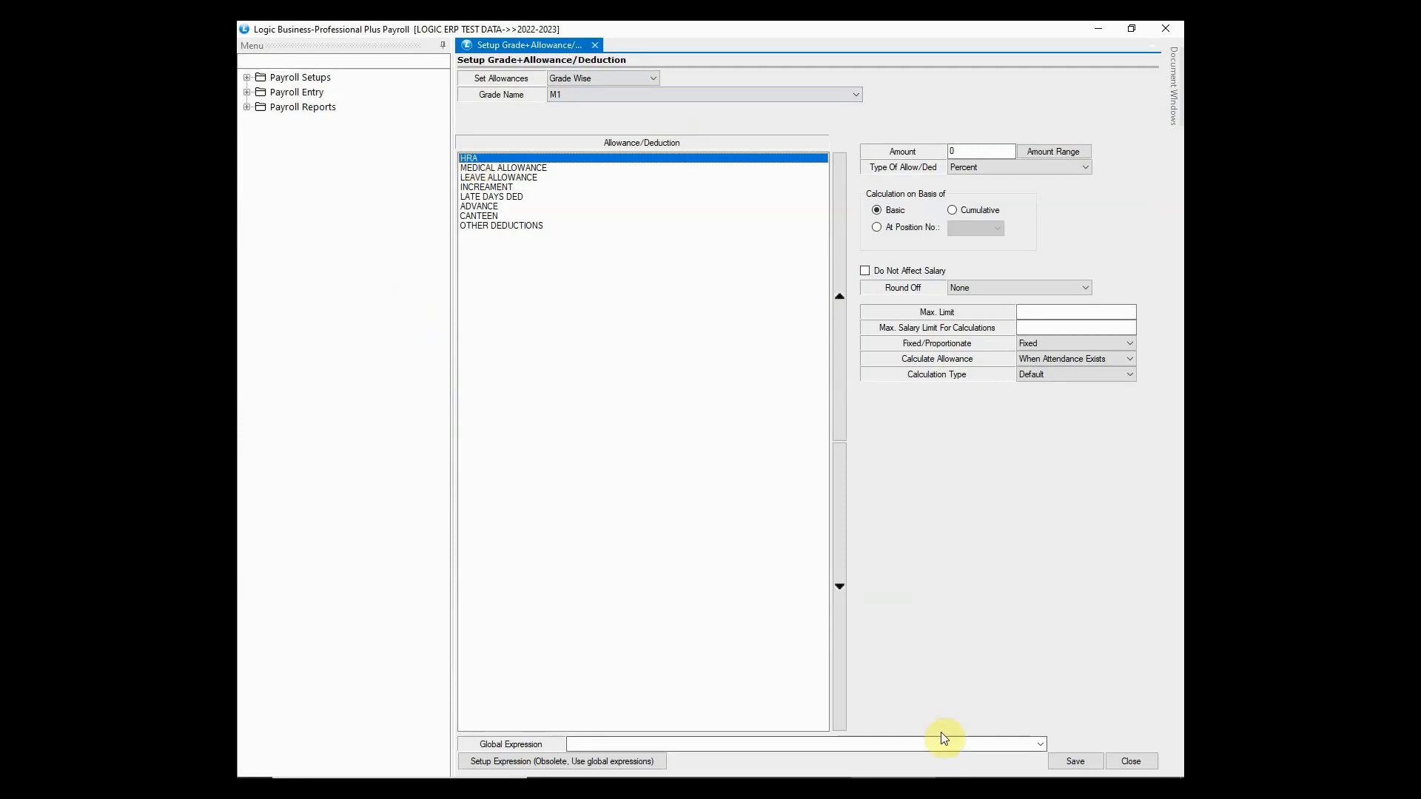
pyautogui.click(1074, 762)
# - Switch to Configuration ESI CHANGE and choose EXP_GROSS_PAID as the HRA global expression
pyautogui.click(653, 80)
pyautogui.click(647, 101)
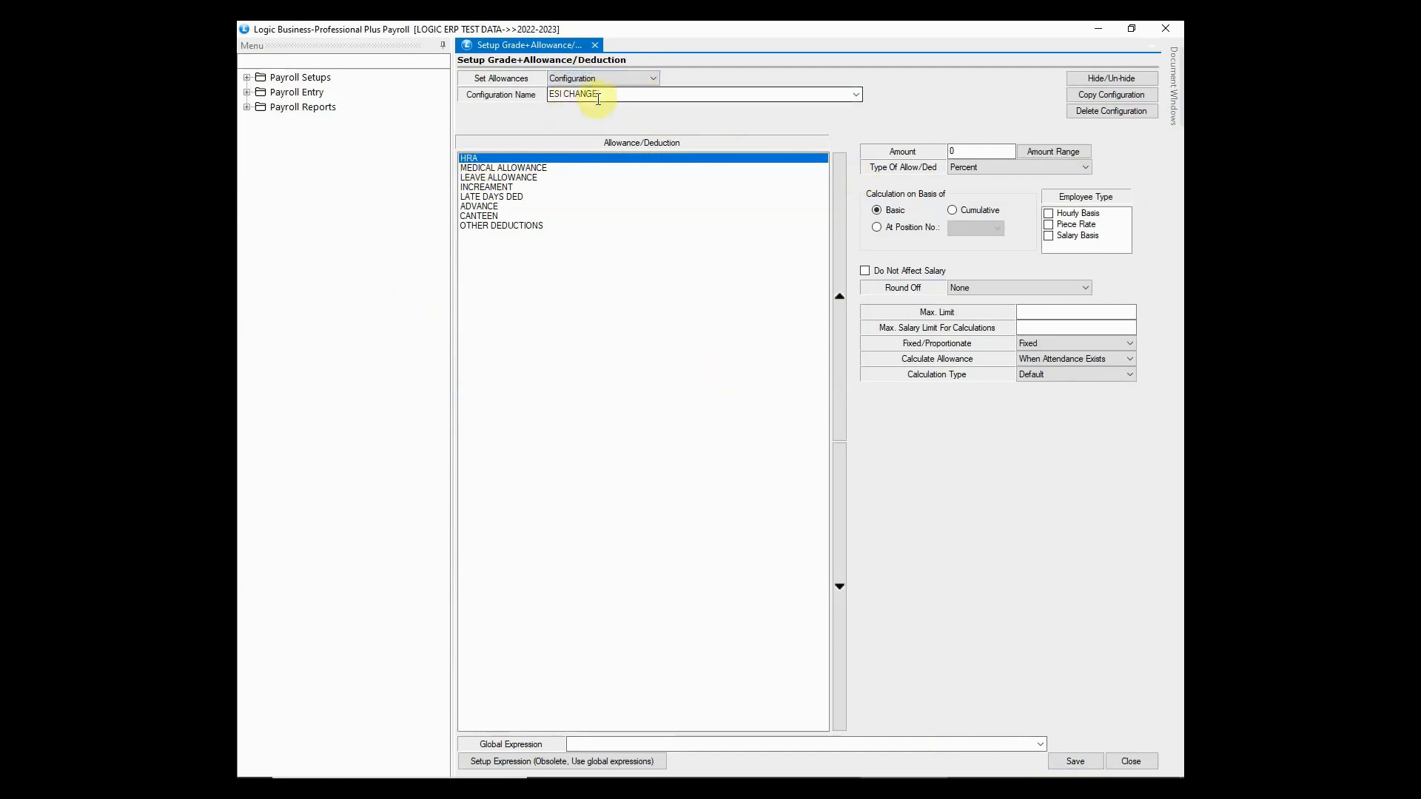
pyautogui.click(855, 94)
pyautogui.click(856, 95)
pyautogui.click(623, 94)
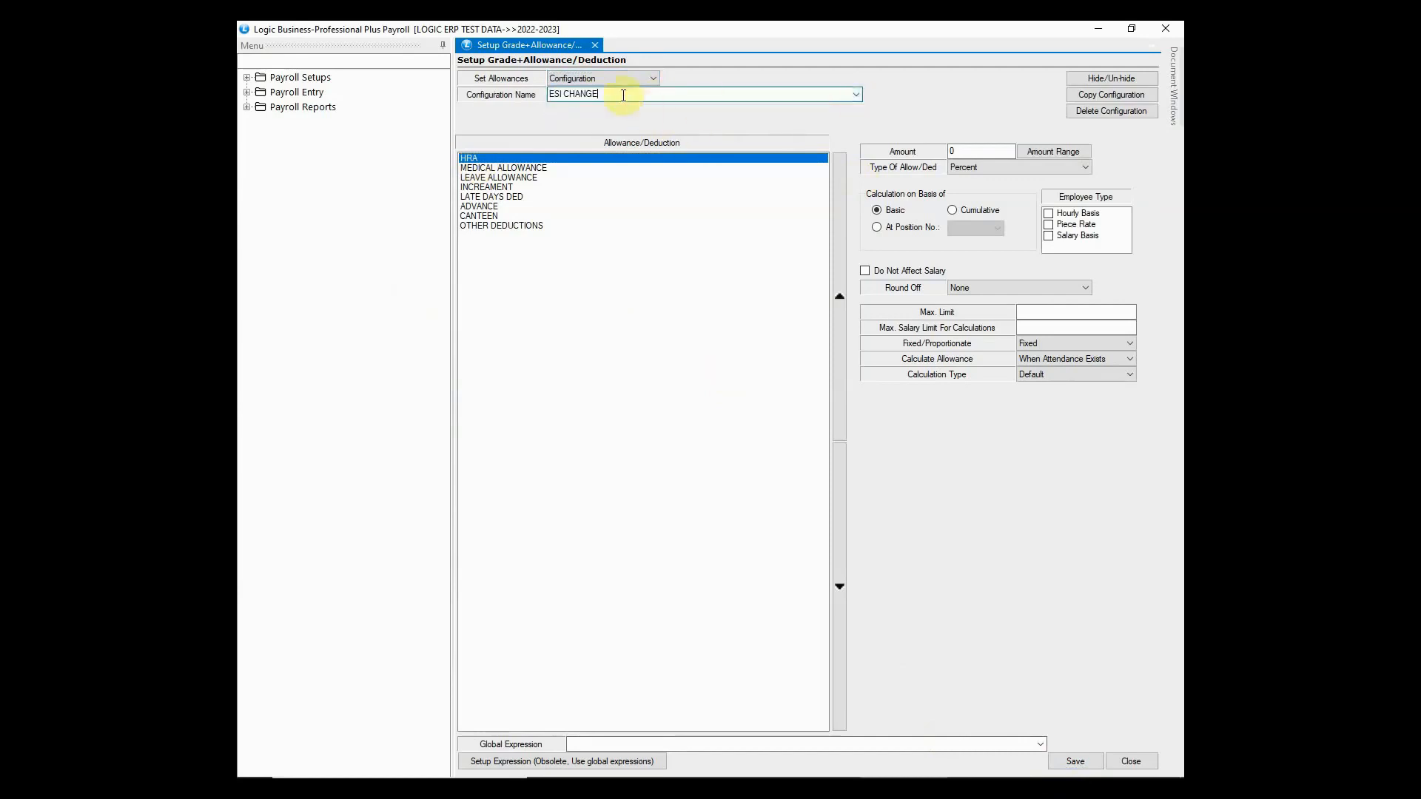
pyautogui.moveTo(635, 96); pyautogui.dragTo(551, 95)
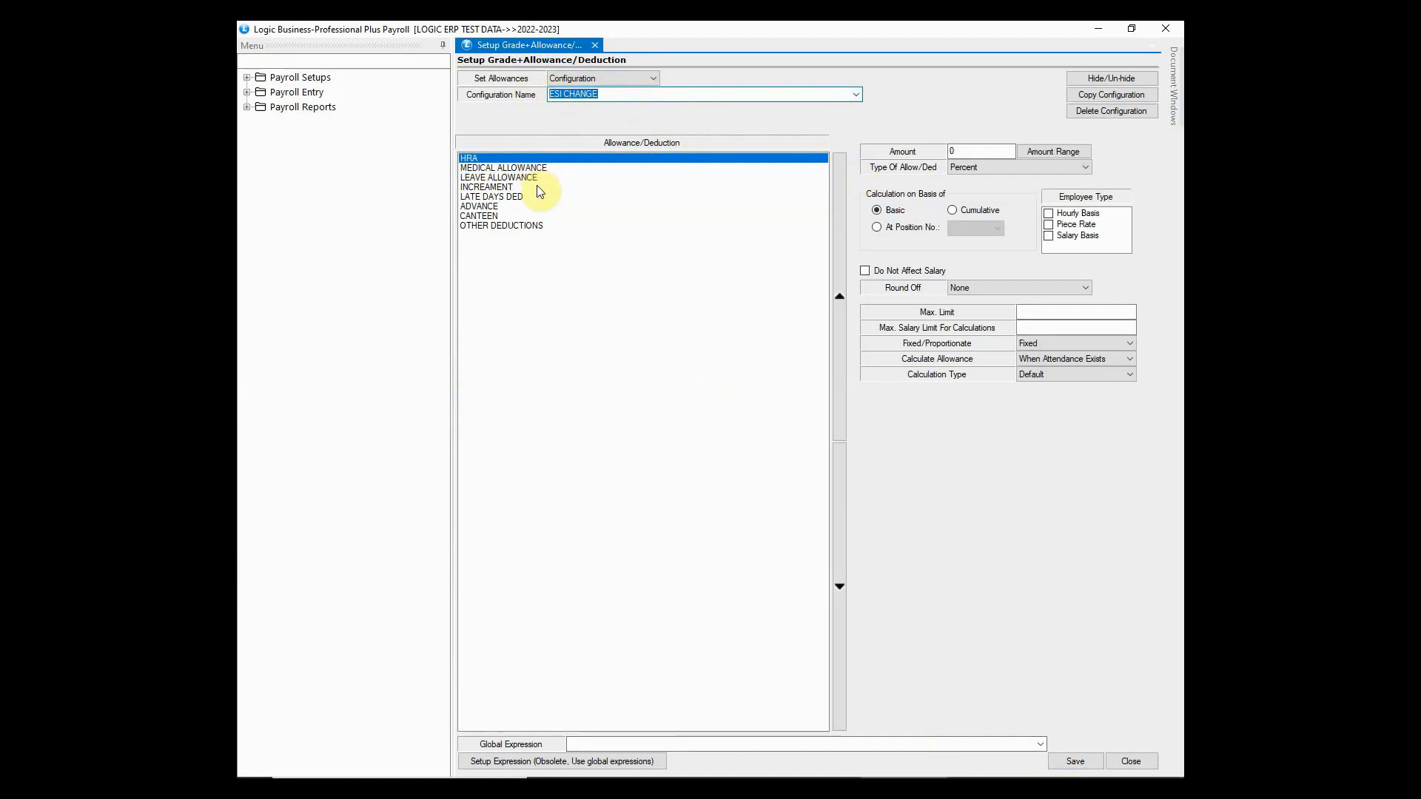
pyautogui.click(469, 160)
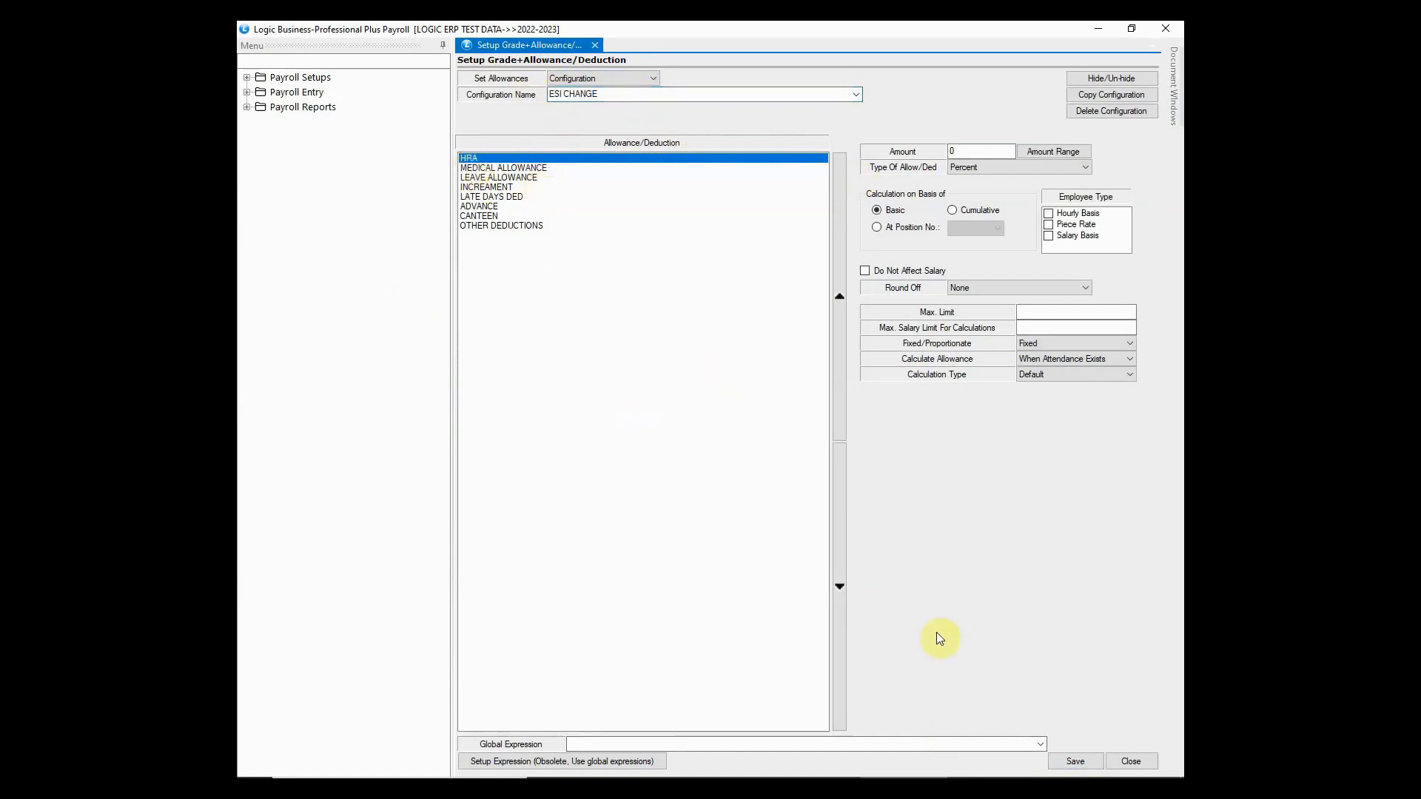
pyautogui.click(1040, 745)
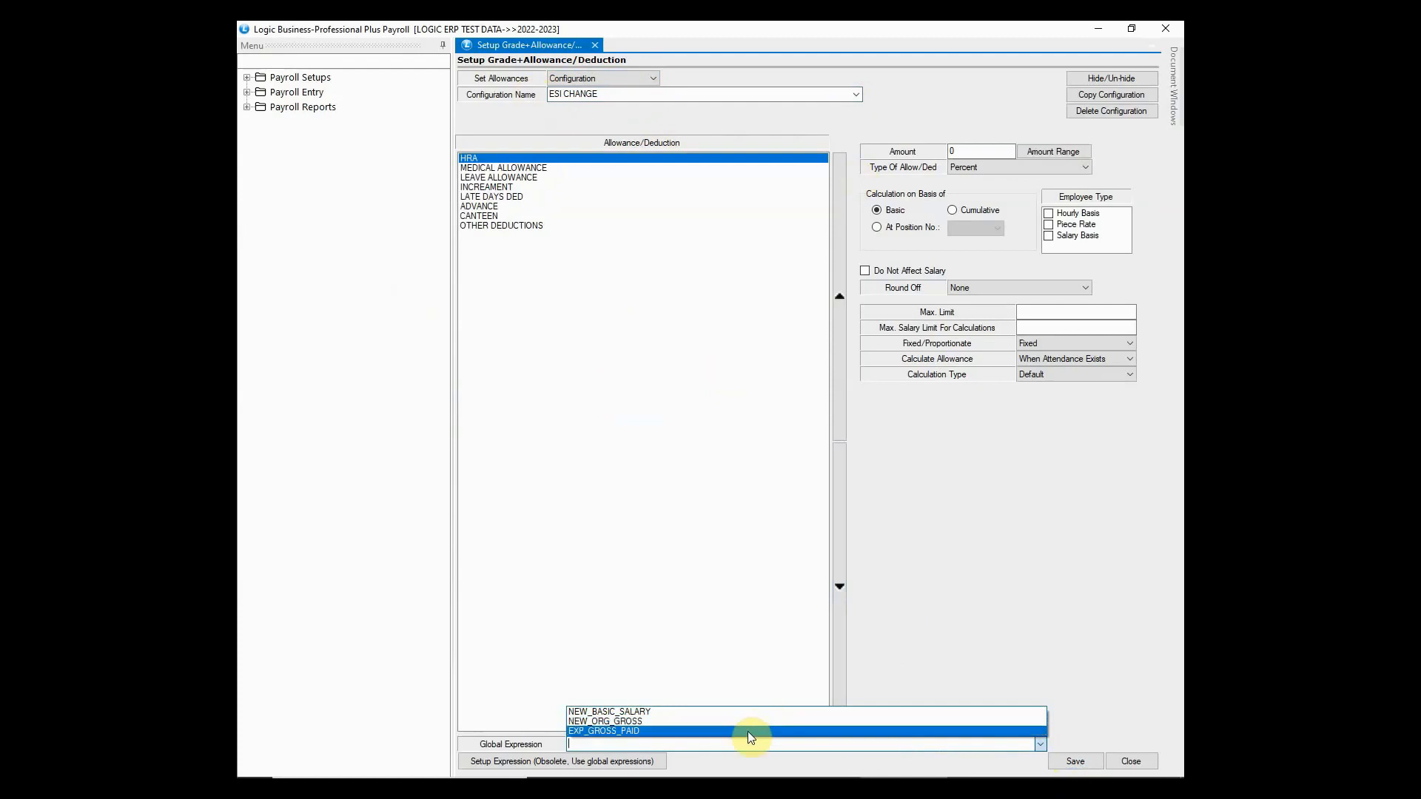
pyautogui.click(748, 731)
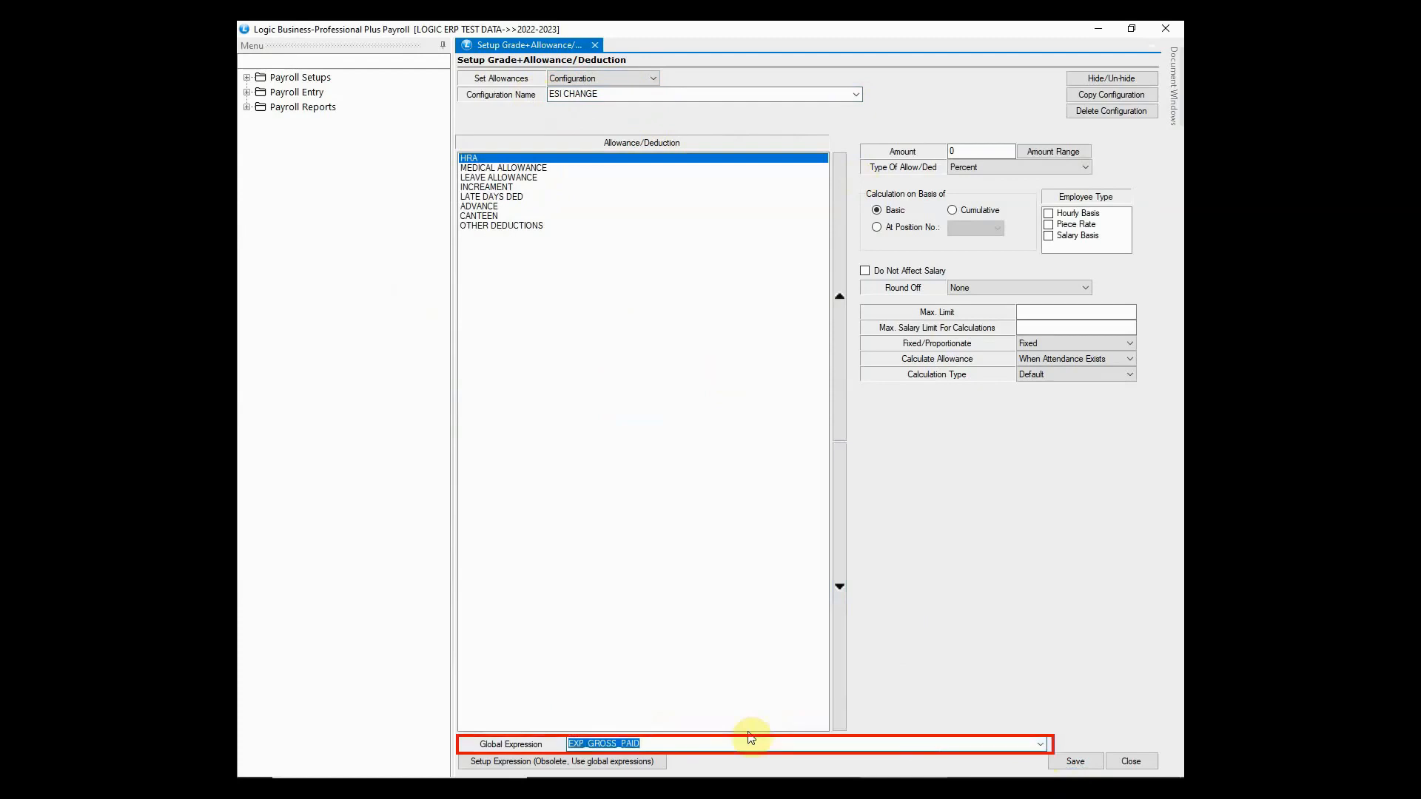
pyautogui.click(1131, 763)
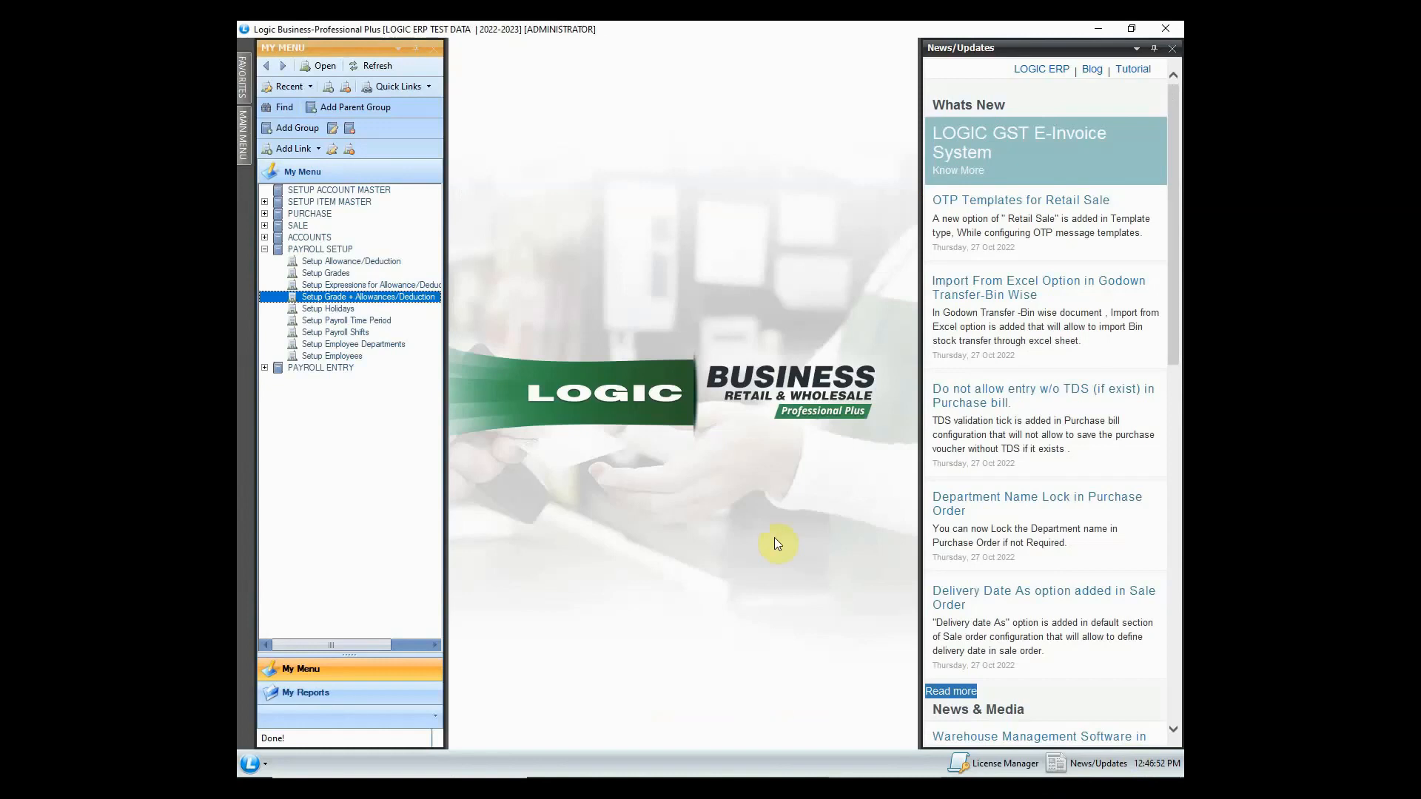
# - Open Setup Holidays for financial year 2023, branch (NIL), and refresh the empty list
pyautogui.click(335, 309)
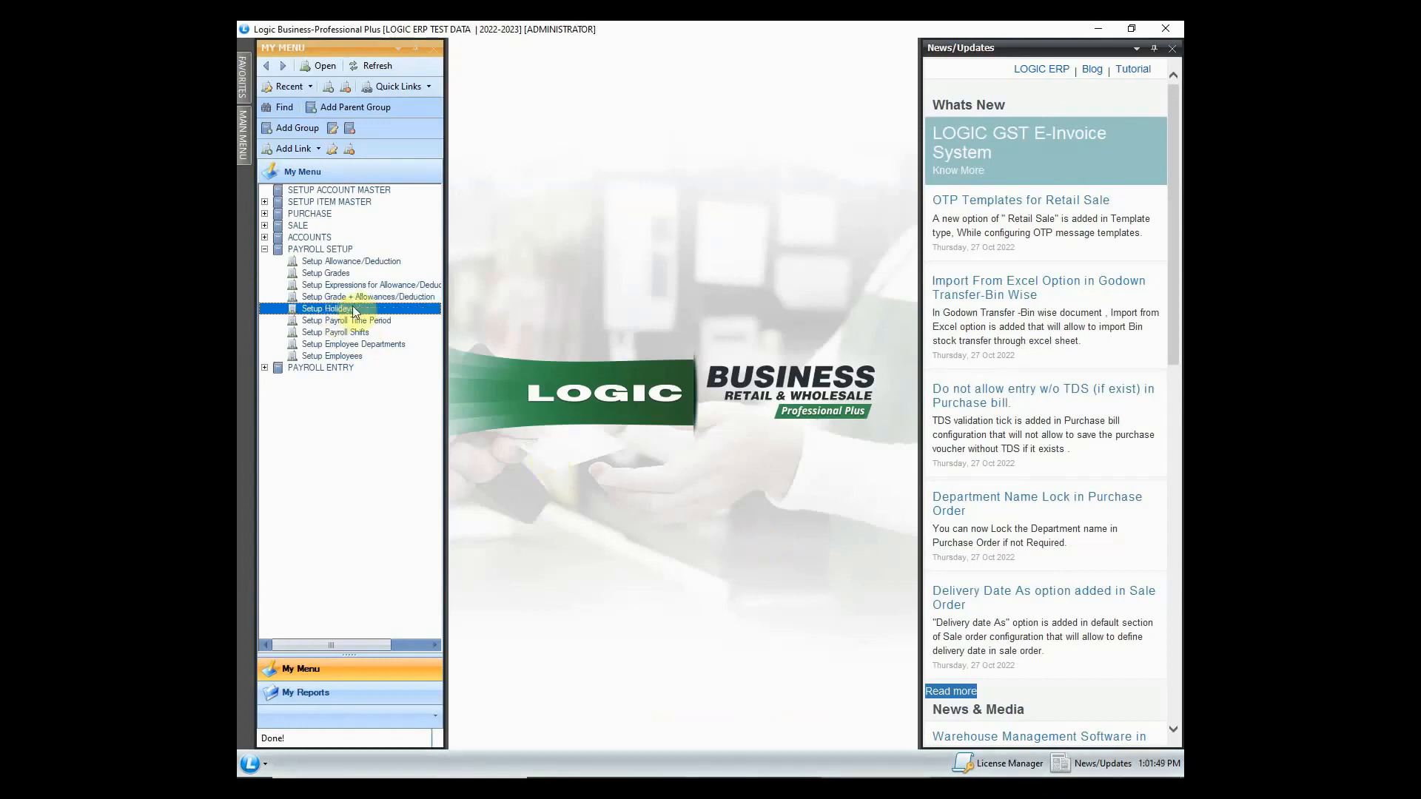
pyautogui.doubleClick(353, 309)
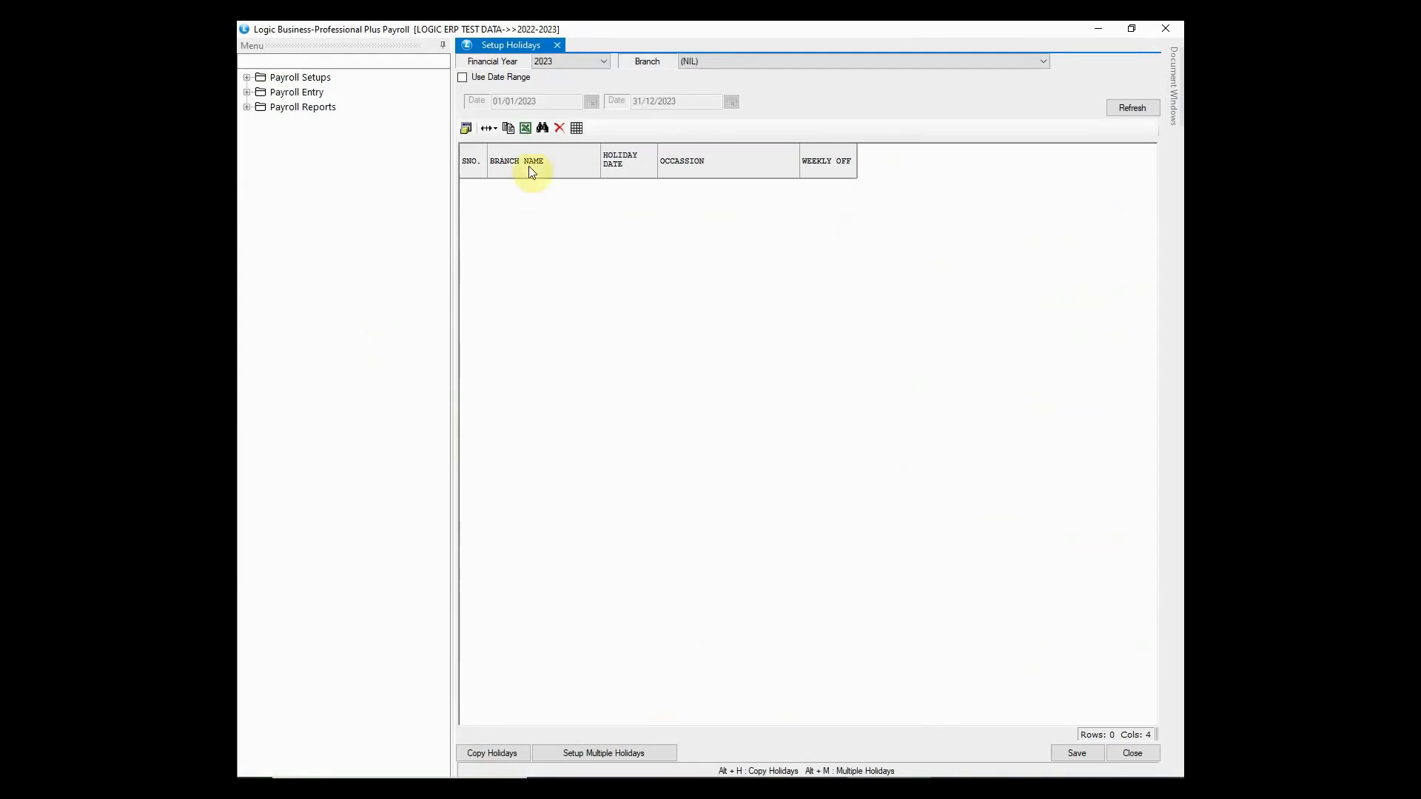
pyautogui.click(596, 63)
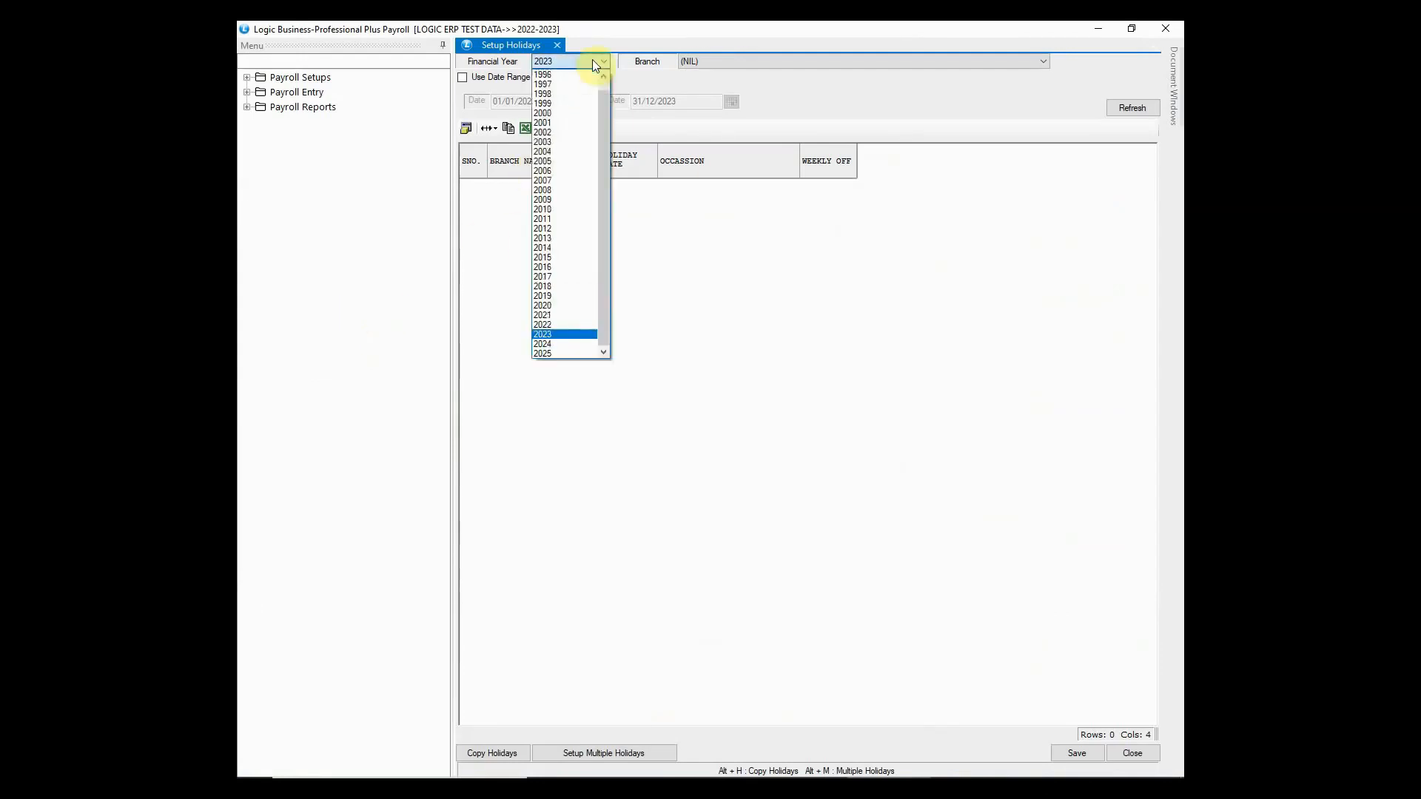
pyautogui.click(596, 63)
pyautogui.click(722, 61)
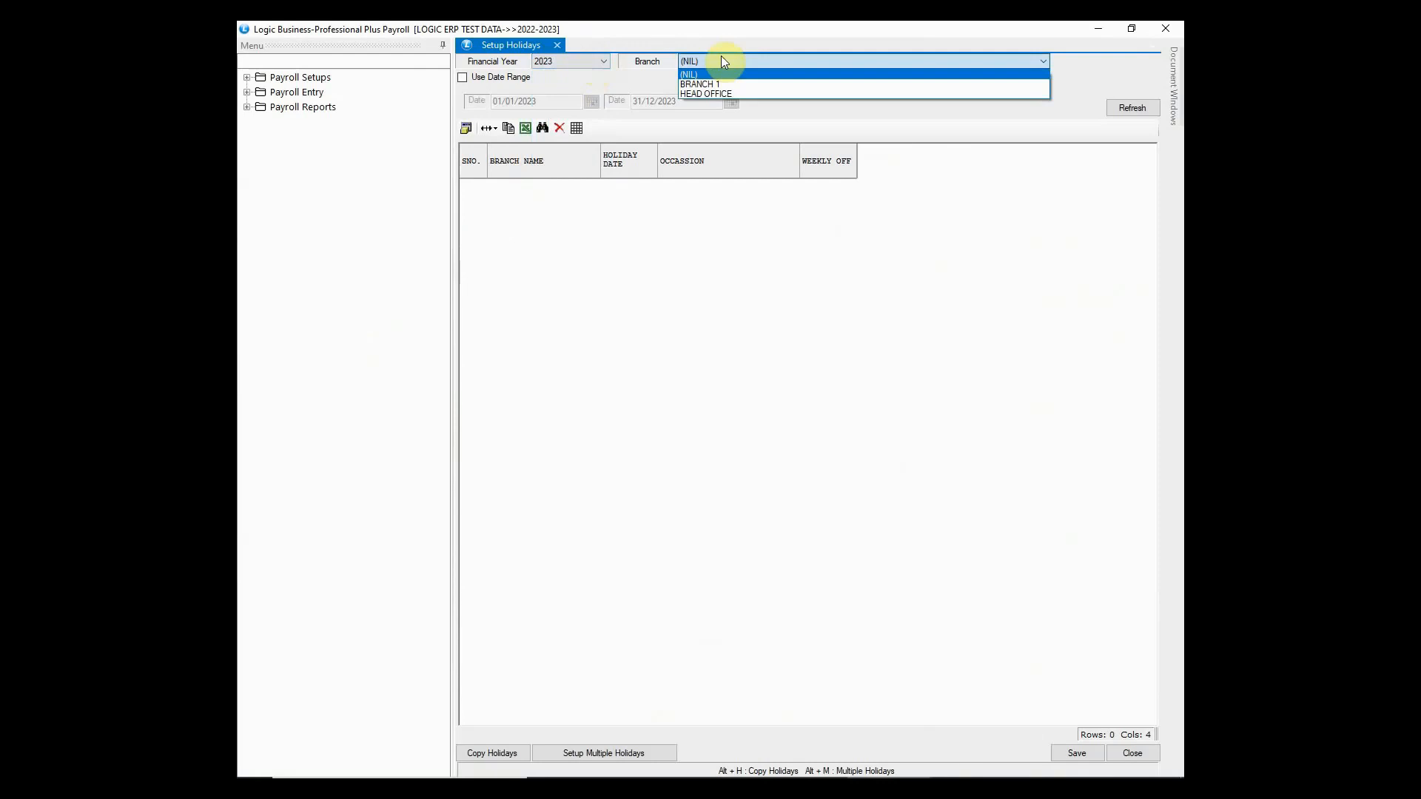
pyautogui.click(719, 64)
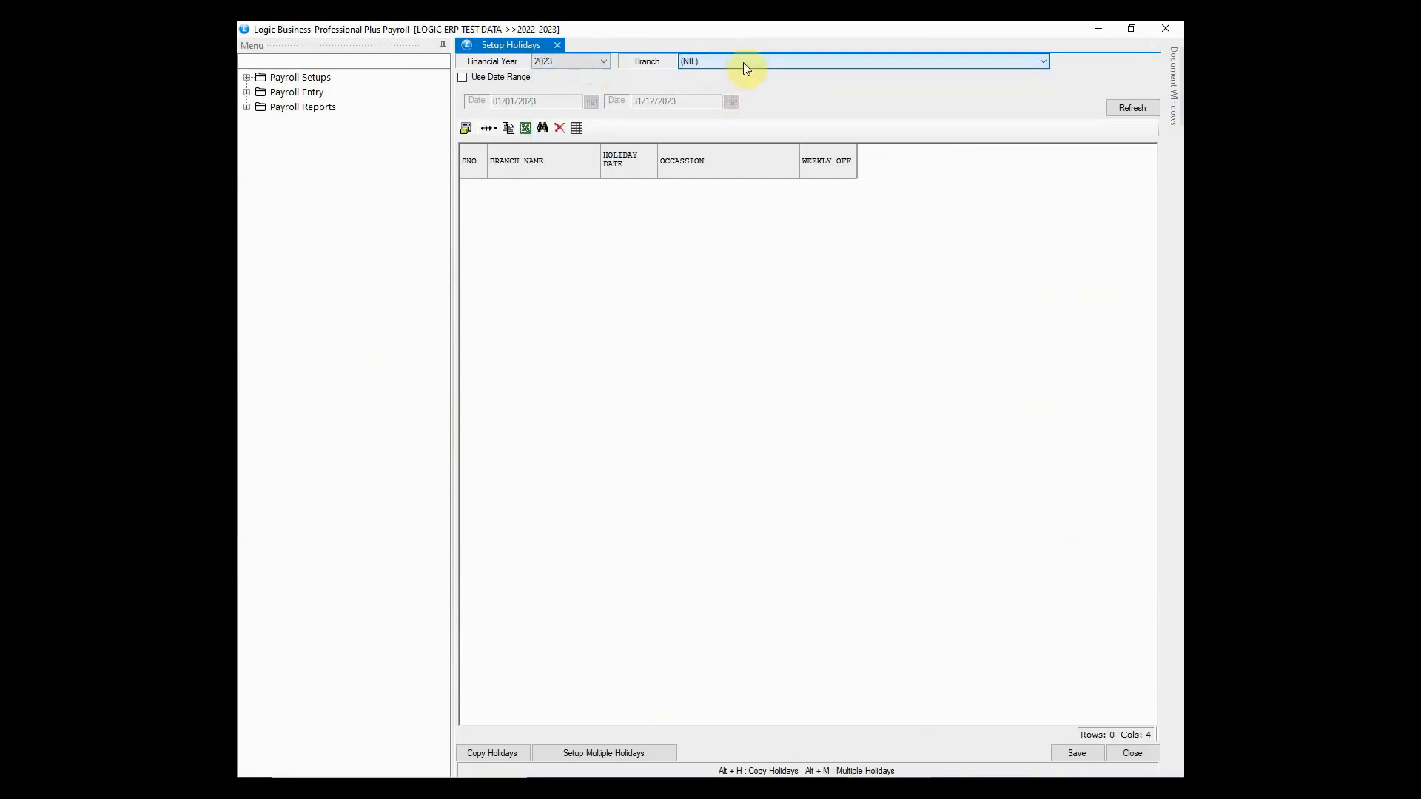
pyautogui.click(1120, 104)
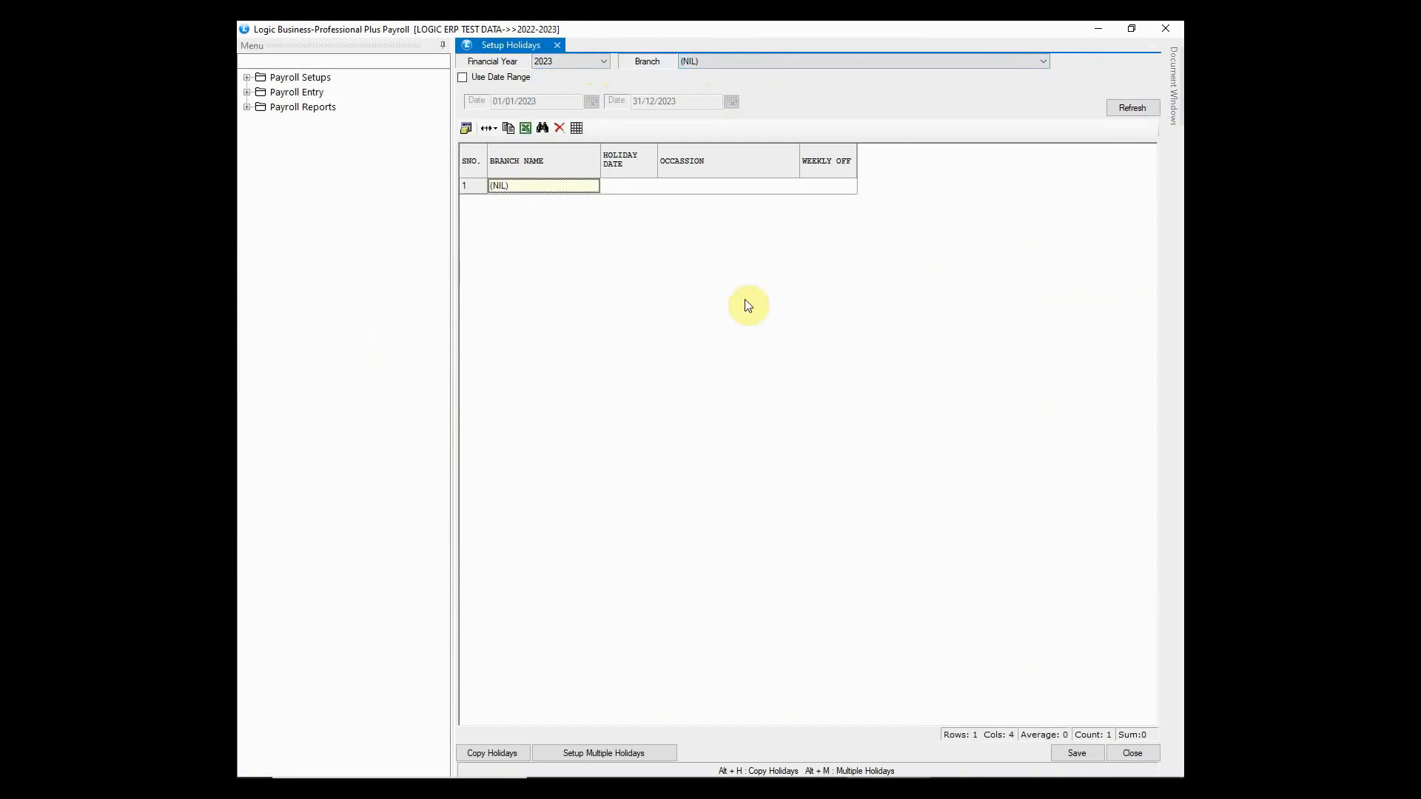
pyautogui.click(629, 190)
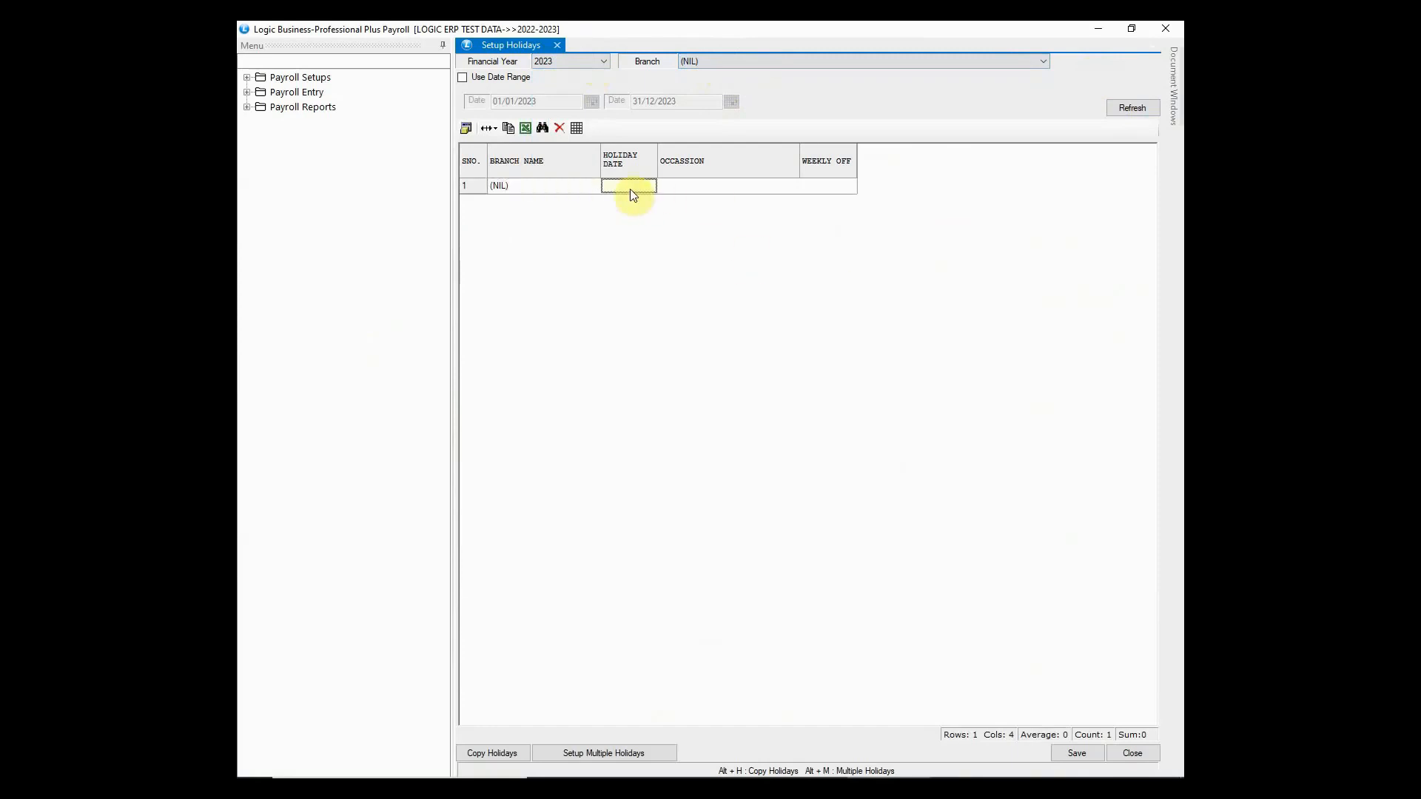
pyautogui.click(696, 193)
pyautogui.click(818, 190)
# - Set every Sunday as a SUNDAY WEEKLY OFF weekly-off holiday limited to a date range
pyautogui.click(606, 758)
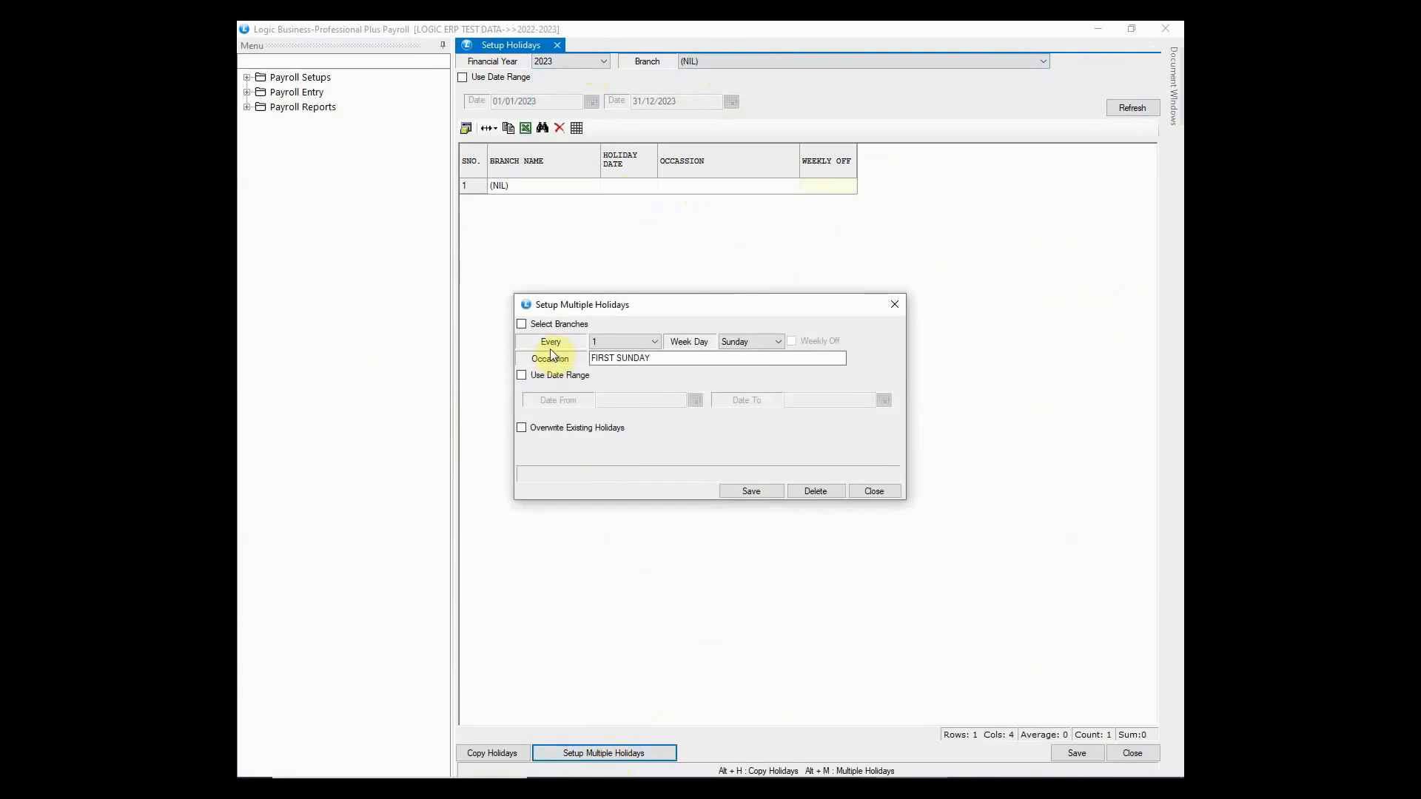
pyautogui.click(615, 342)
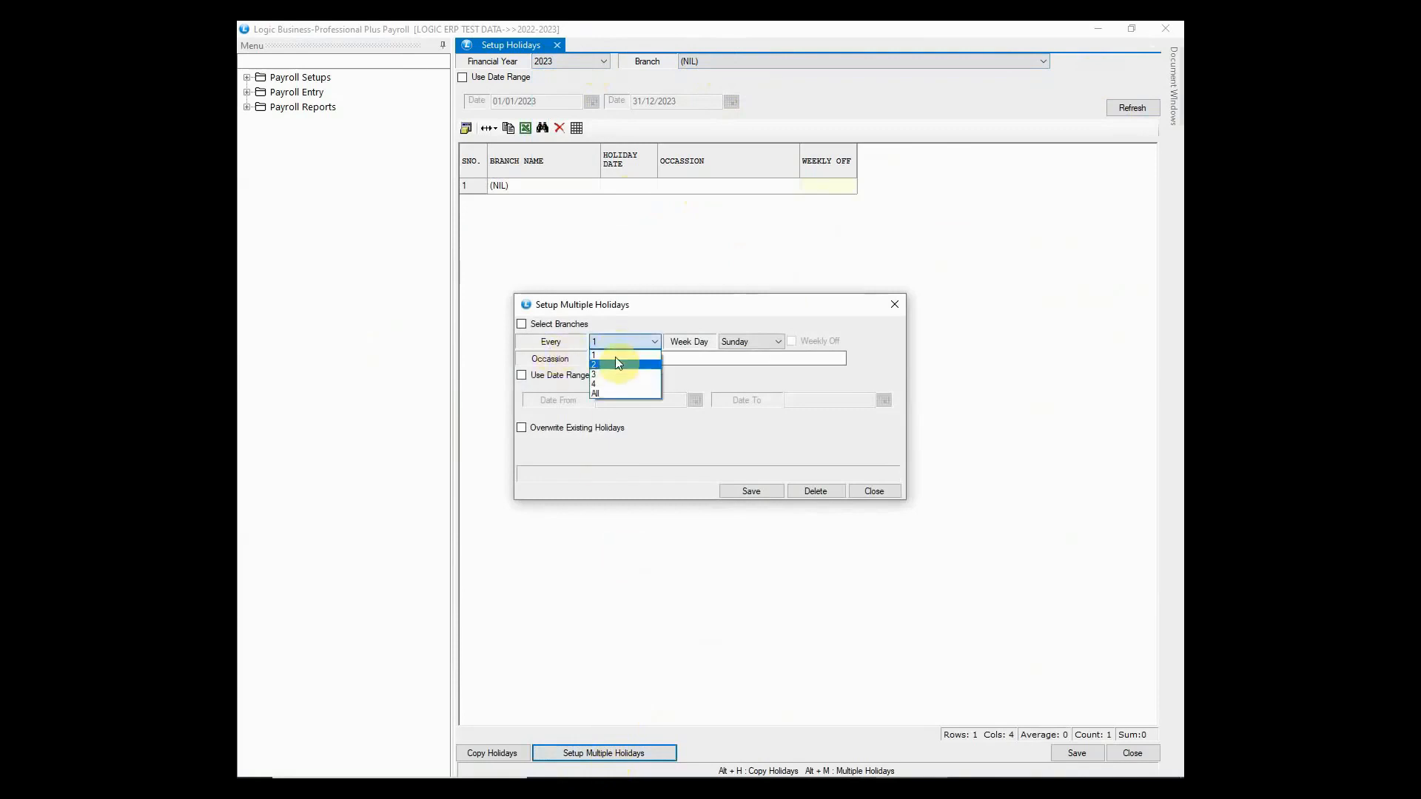
pyautogui.click(619, 393)
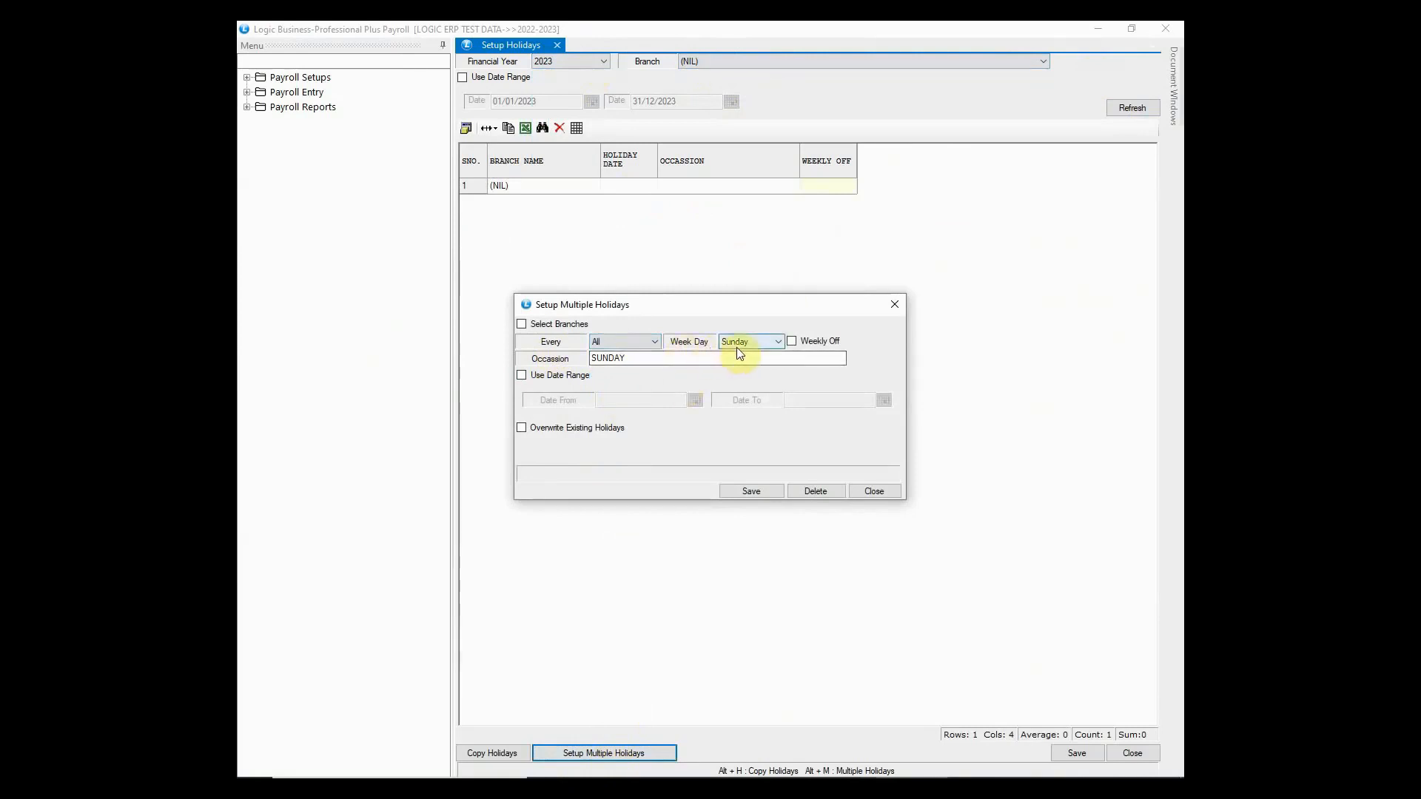
pyautogui.click(793, 341)
pyautogui.click(796, 358)
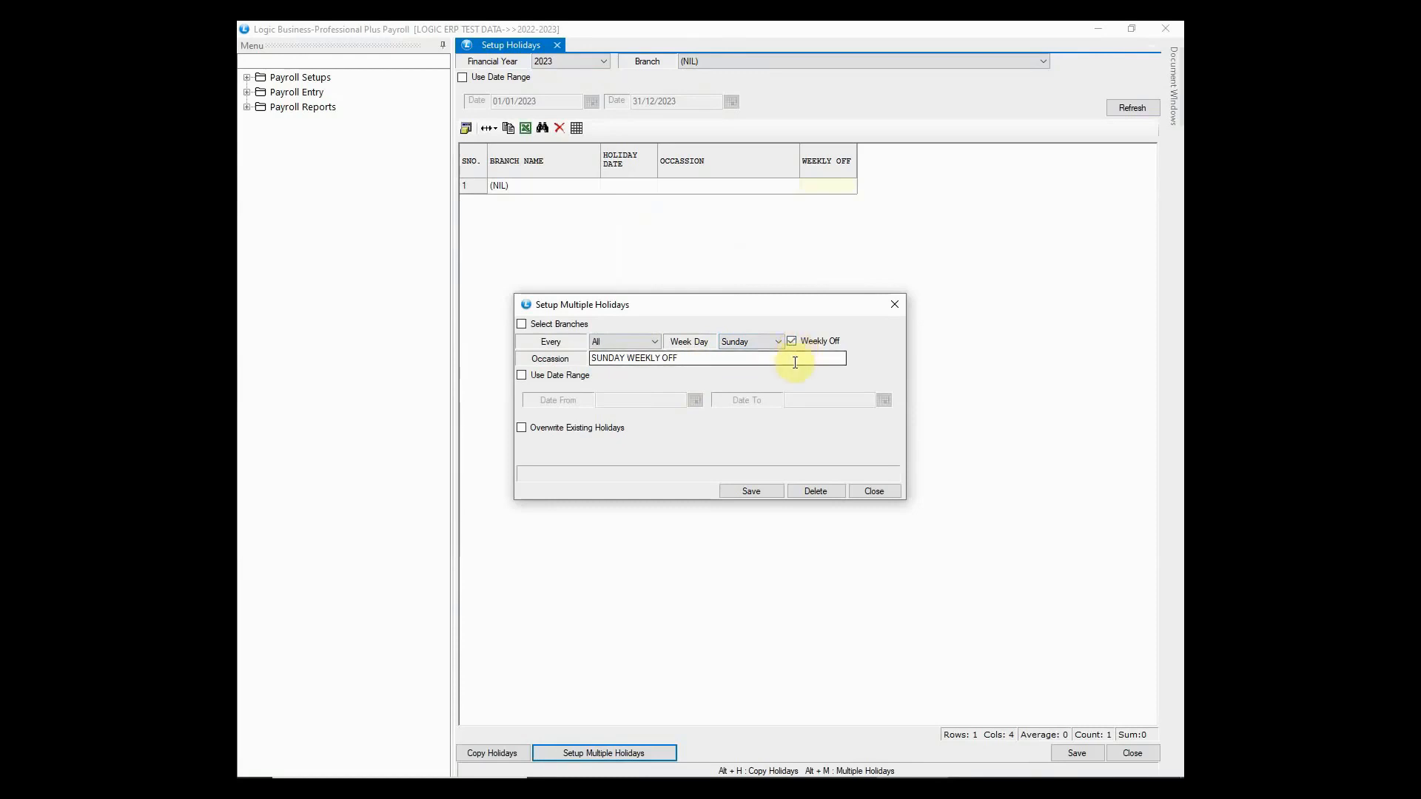
pyautogui.click(523, 377)
# - Enter the range 01/04/2023 to 01/10/2023 and save the Sunday holidays
pyautogui.click(600, 400)
pyautogui.write('01')
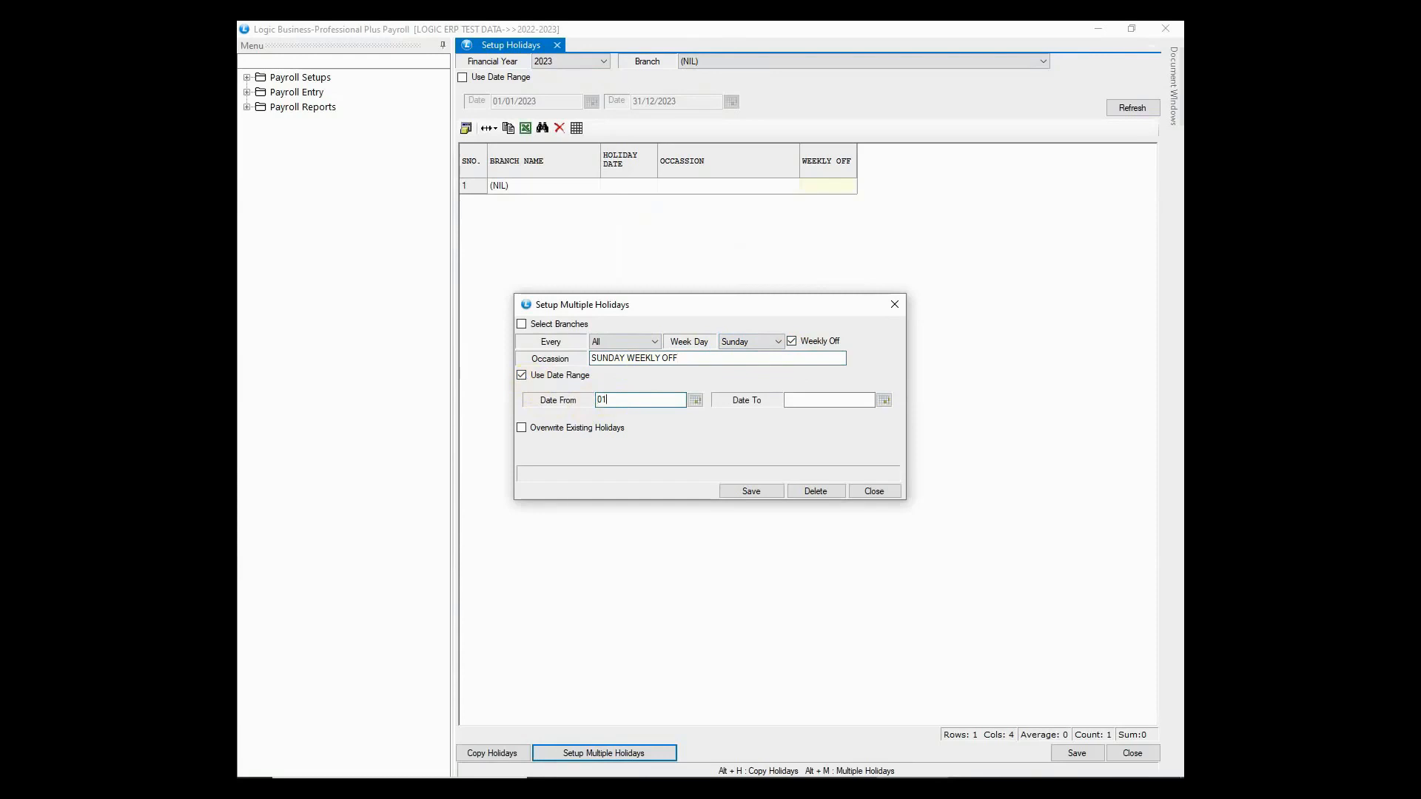
pyautogui.write('/04/2023')
pyautogui.press('Tab')
pyautogui.write('01/10/2023')
pyautogui.click(750, 493)
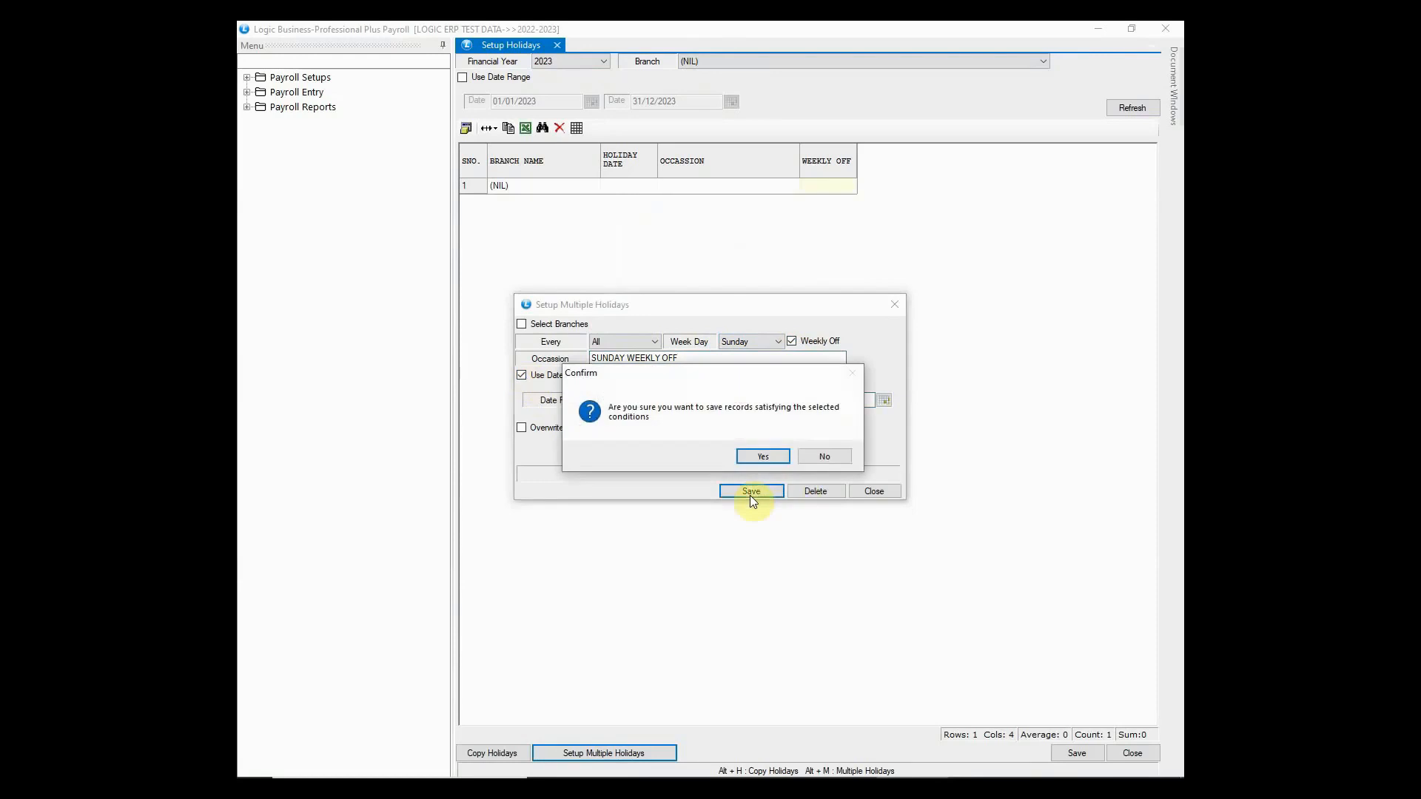
pyautogui.click(770, 454)
pyautogui.click(736, 456)
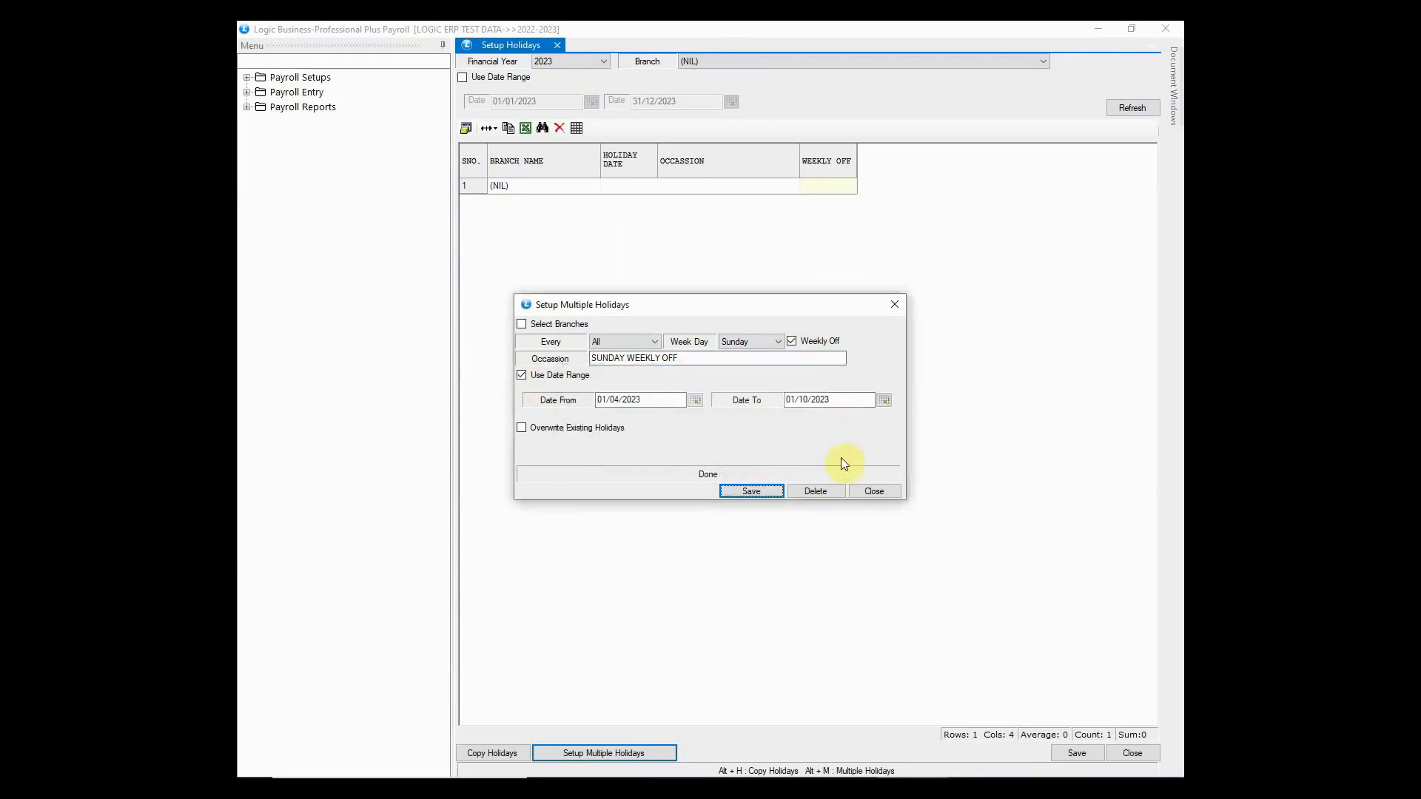
pyautogui.click(885, 490)
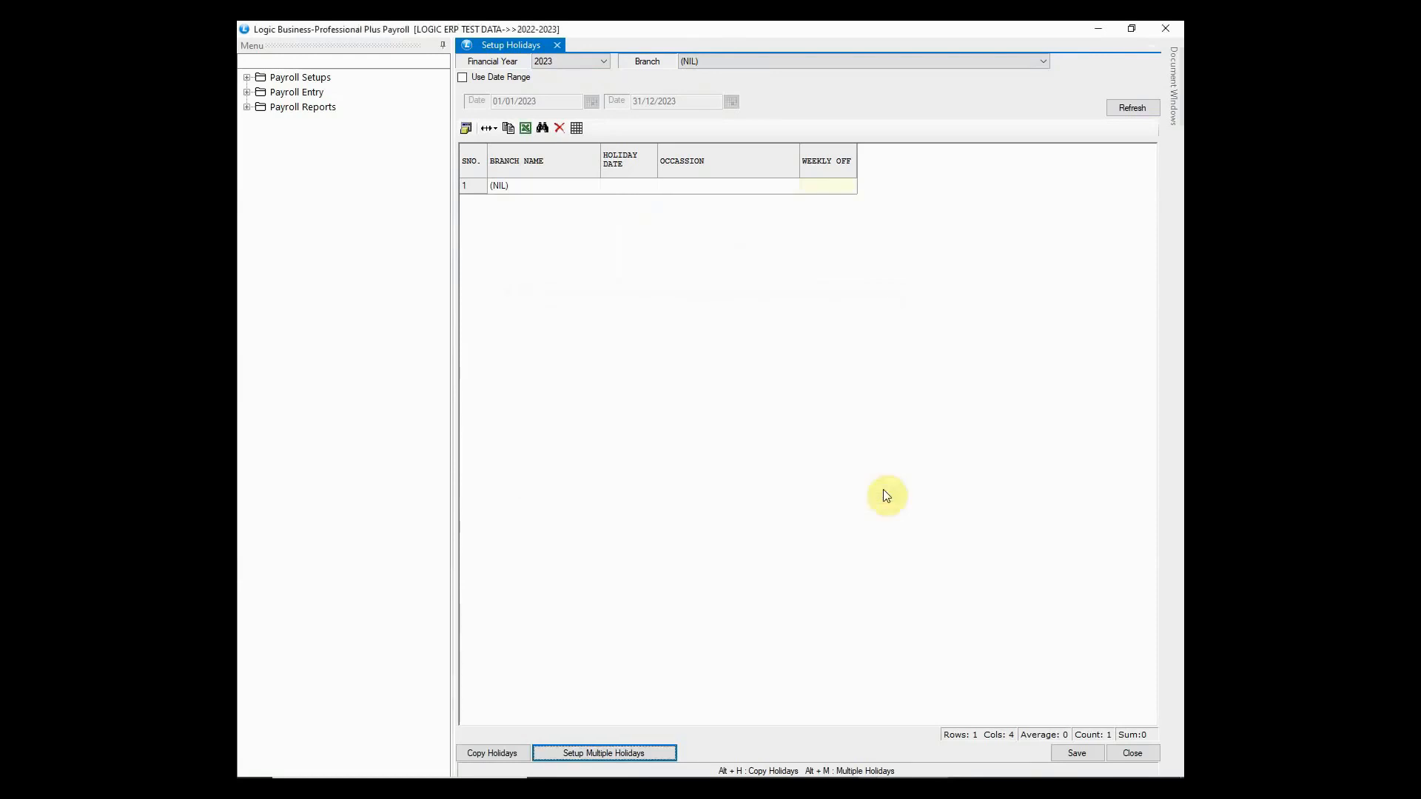
# - Refresh the holiday list and review the Sunday rows such as 16/04/2023 and 30/04/2023
pyautogui.click(1126, 109)
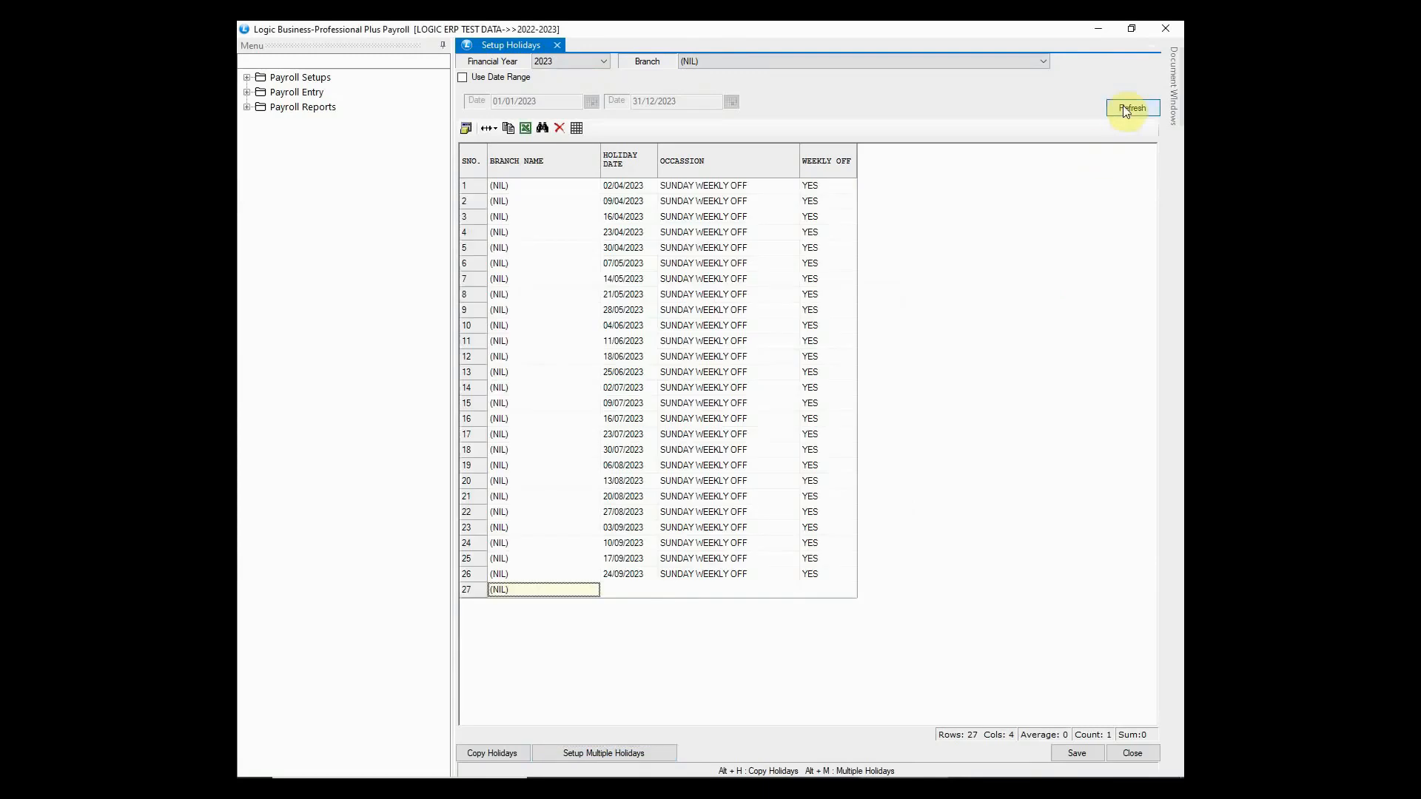
pyautogui.click(682, 188)
pyautogui.click(684, 204)
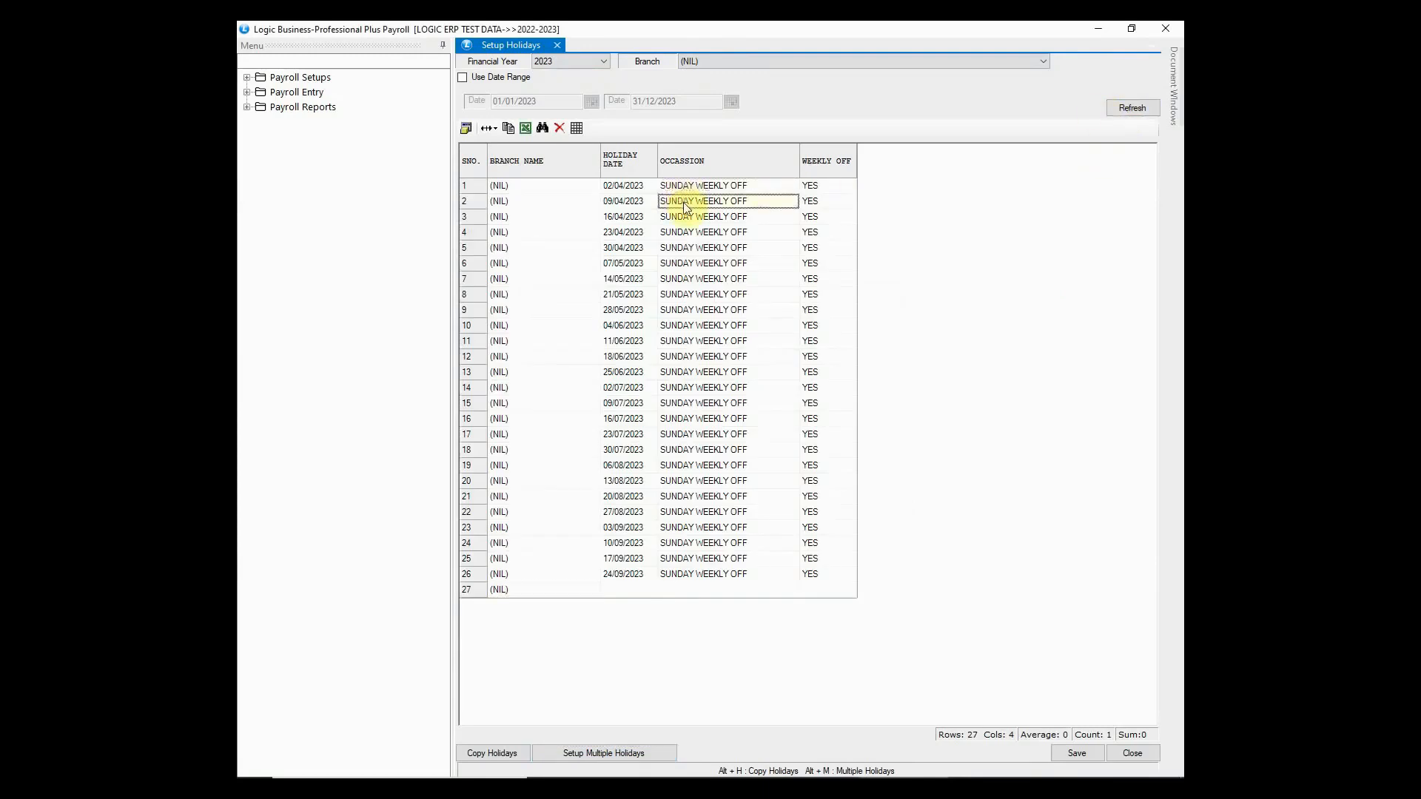
pyautogui.click(626, 190)
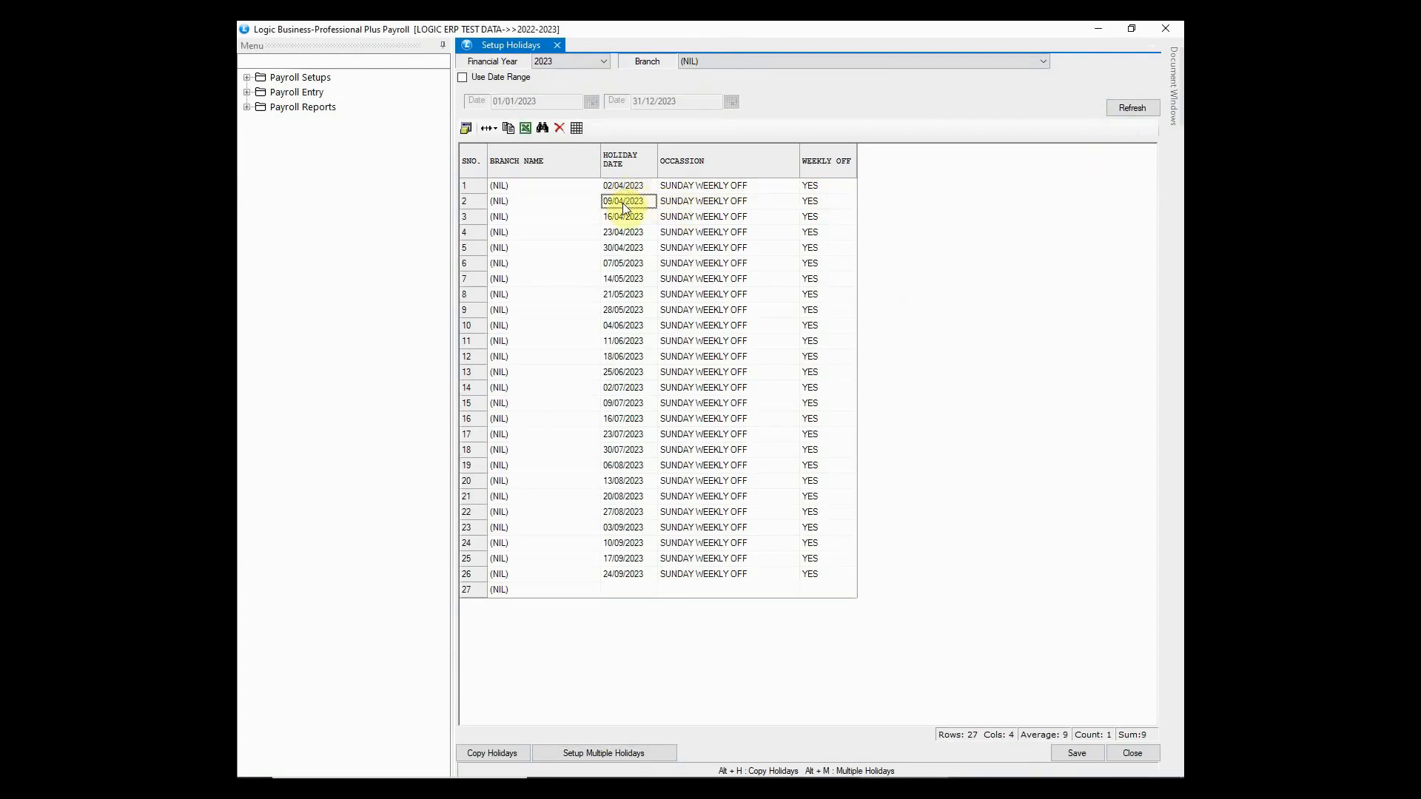
pyautogui.click(617, 219)
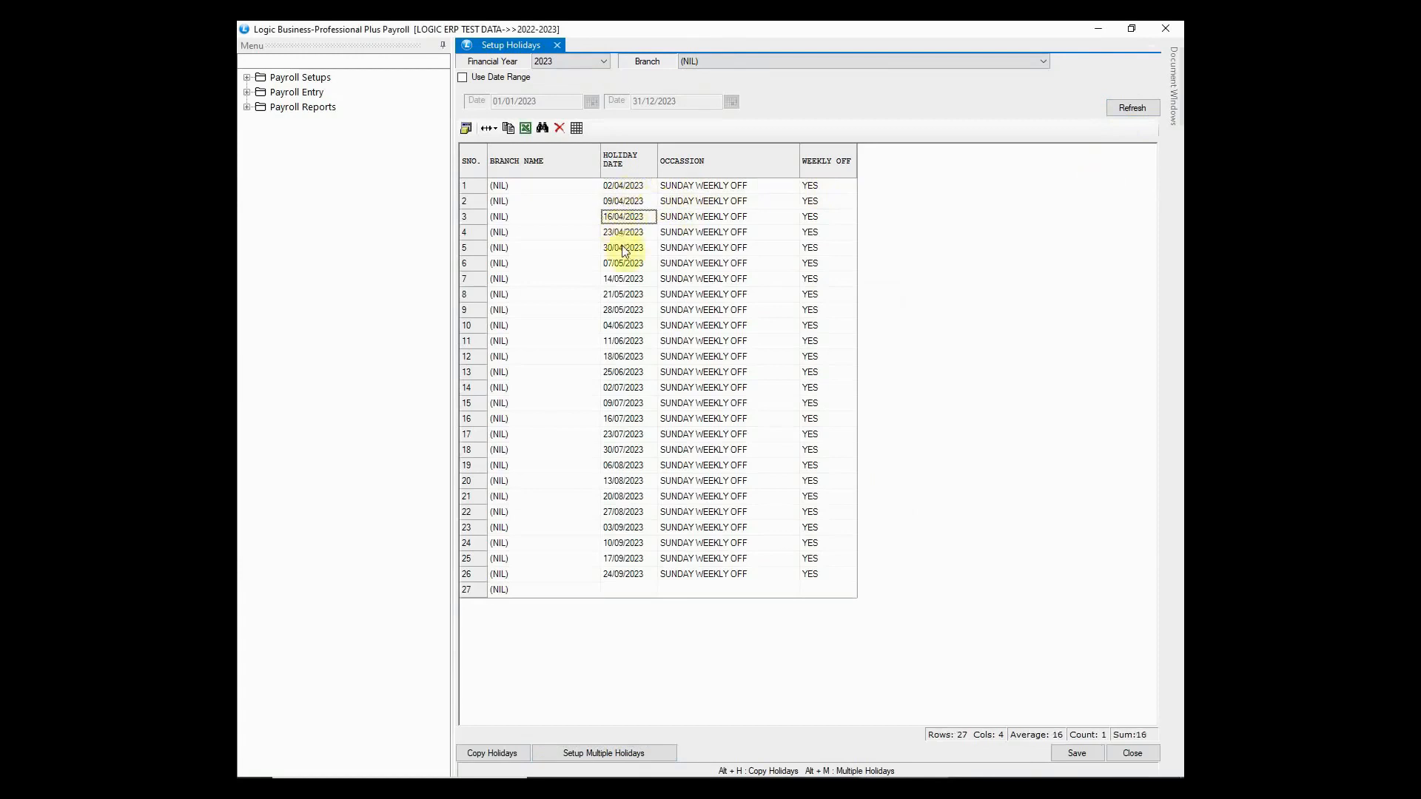
pyautogui.click(626, 247)
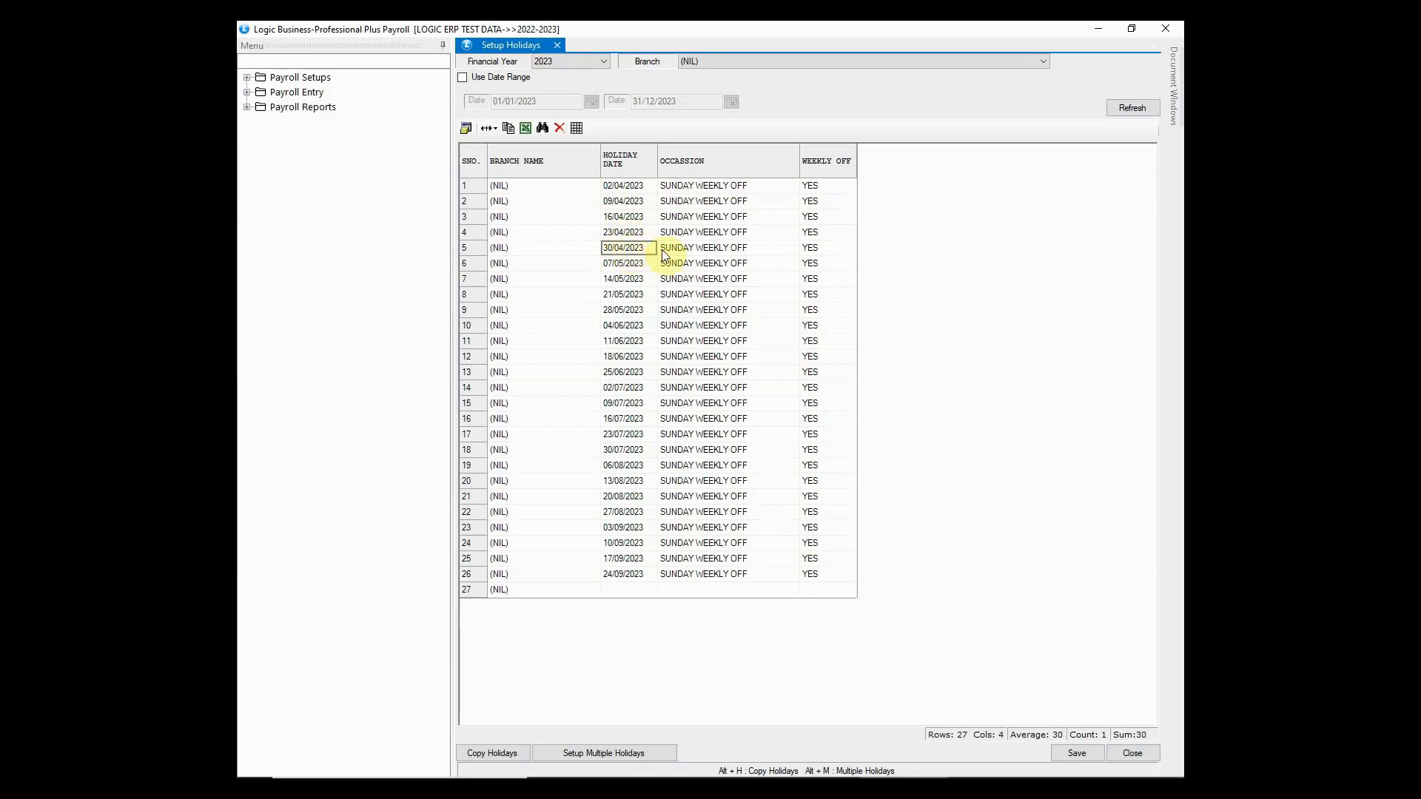
pyautogui.click(721, 248)
pyautogui.click(819, 249)
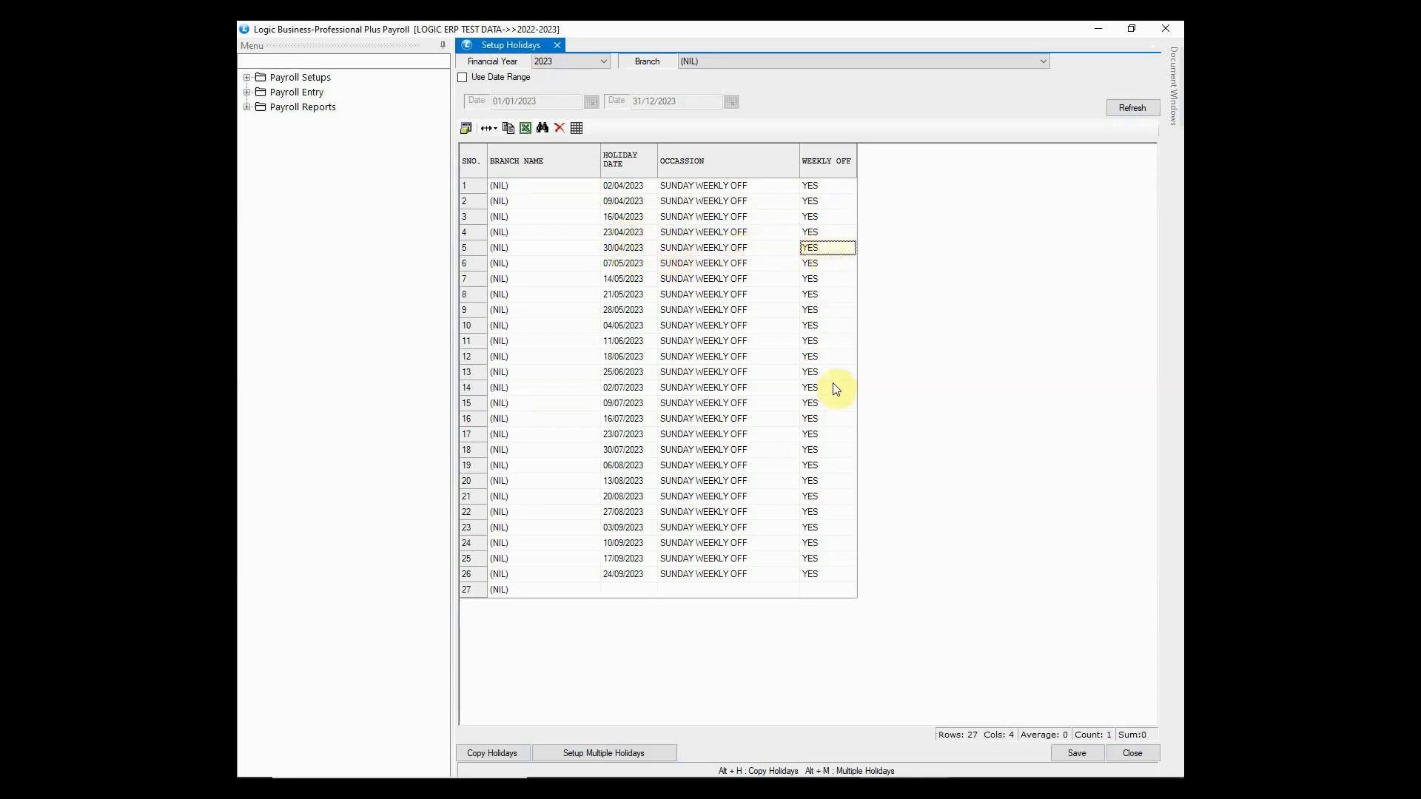
# - Save the 26-row holiday list and close the holidays setup
pyautogui.click(1078, 754)
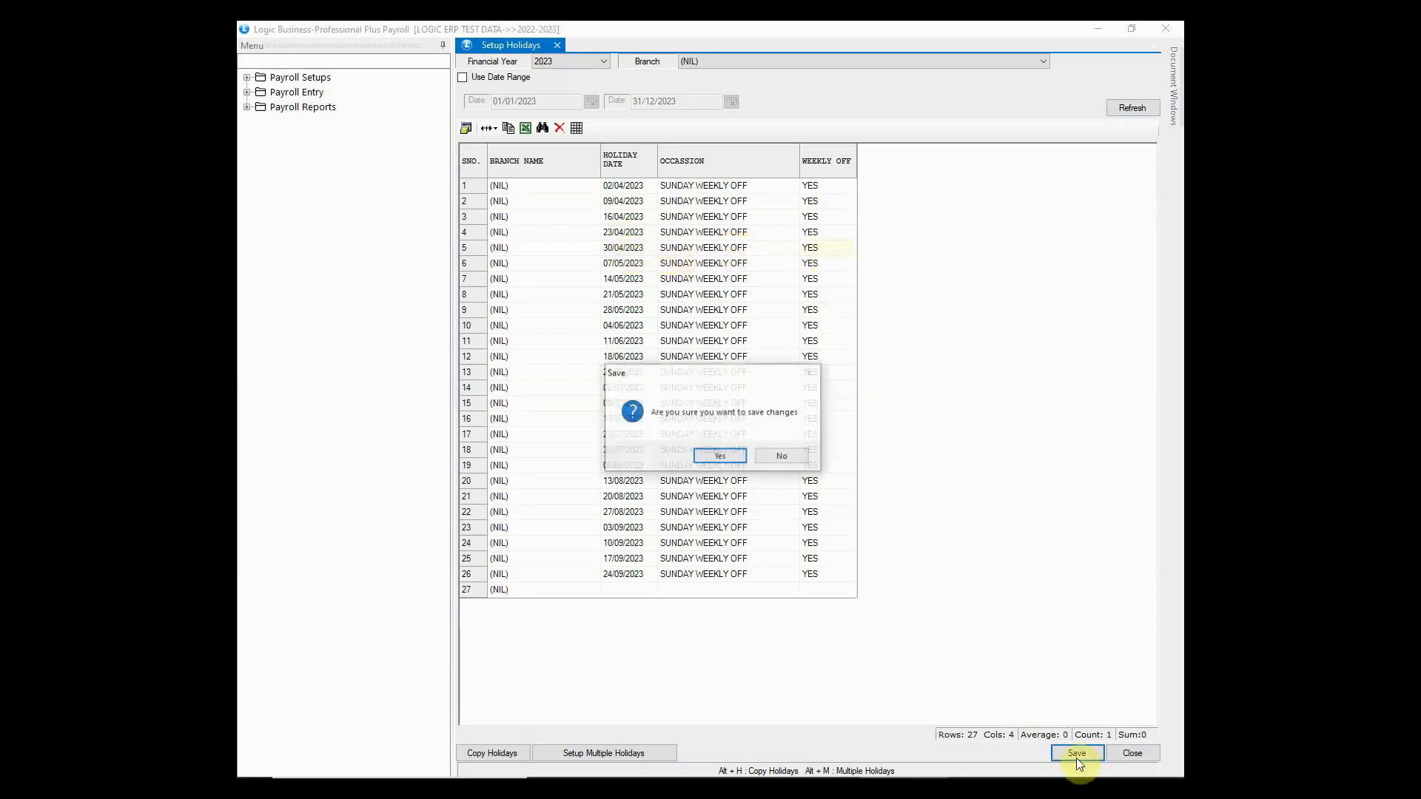
pyautogui.click(716, 455)
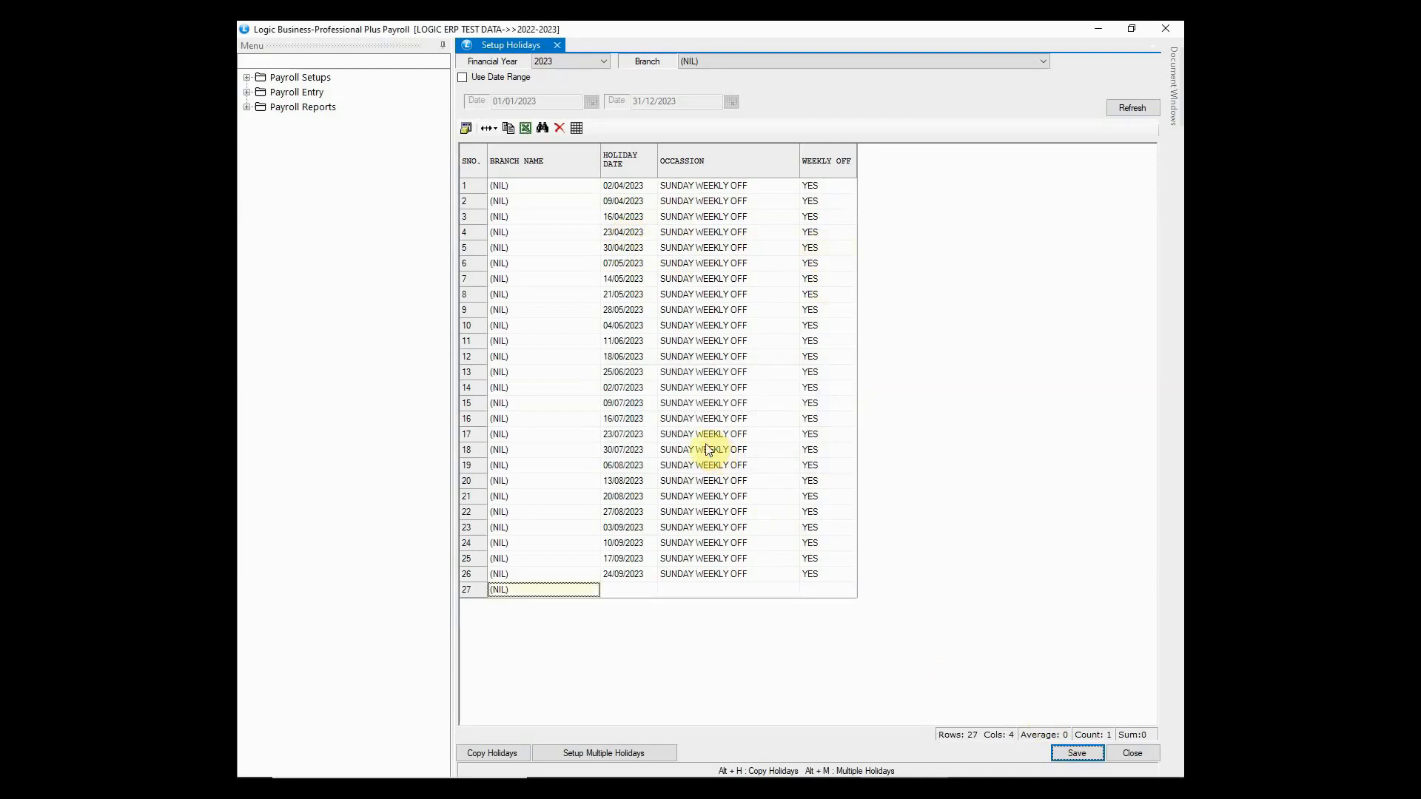
pyautogui.click(1156, 30)
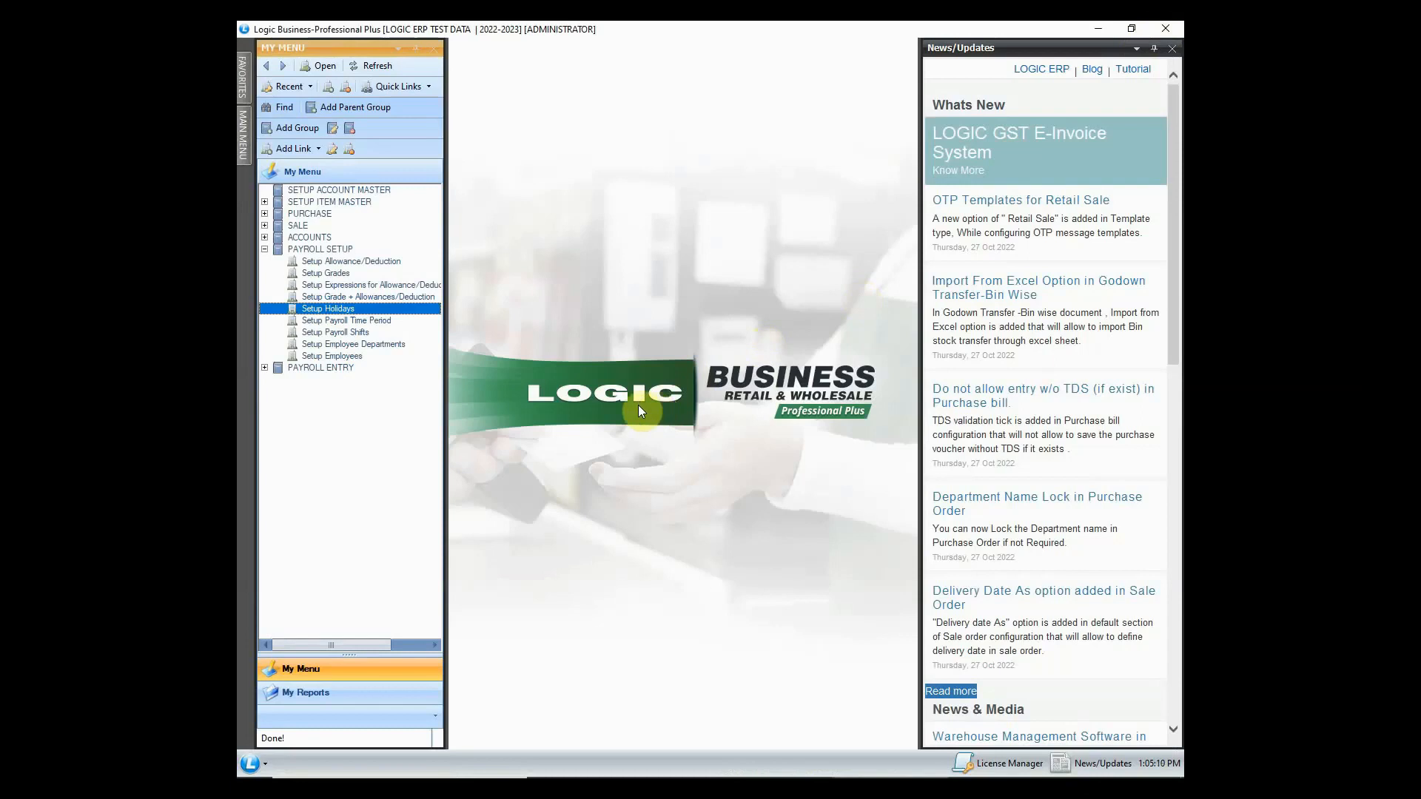
# - Create payroll year 2022-2023 starting 01/04/2022 in Payroll Time Period
pyautogui.doubleClick(364, 320)
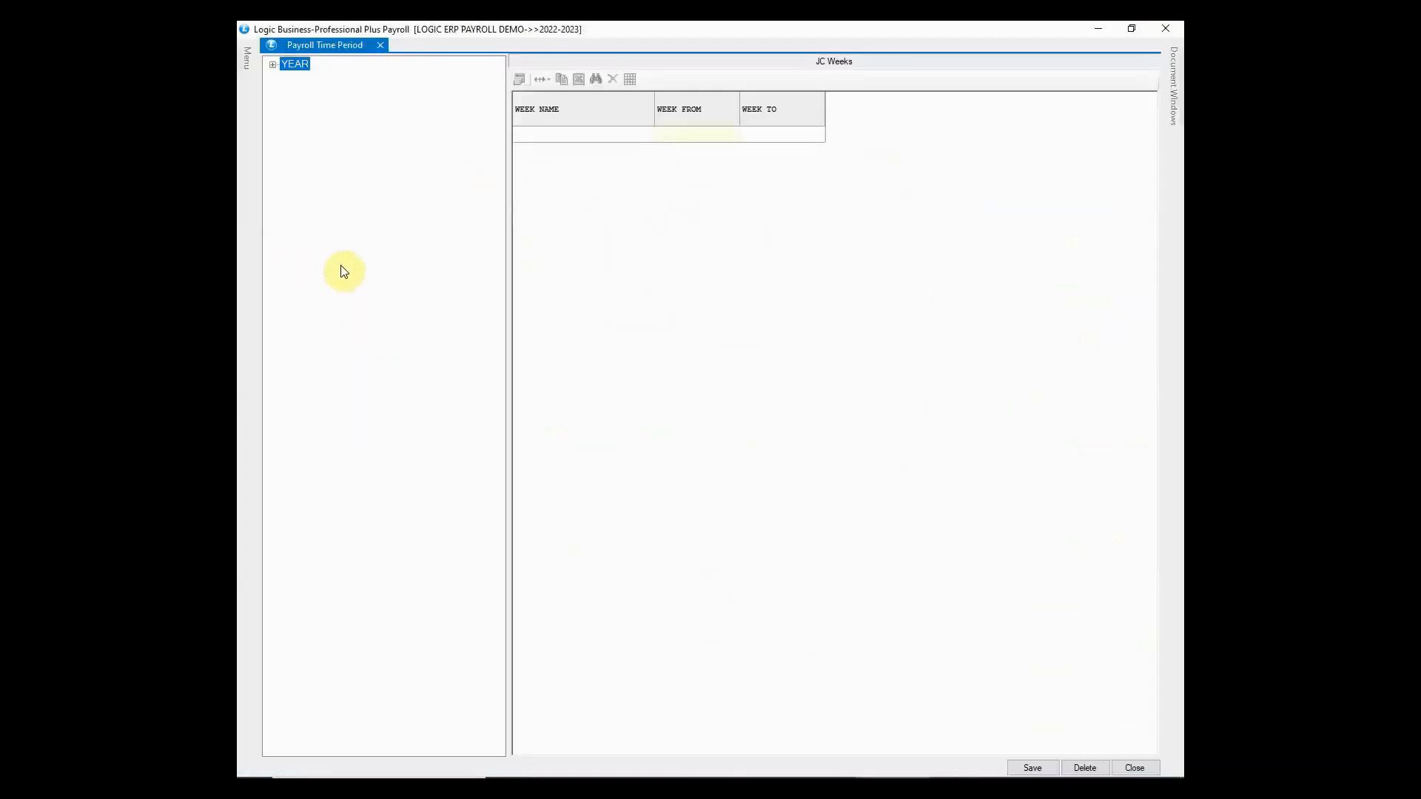
pyautogui.rightClick(302, 68)
pyautogui.click(335, 73)
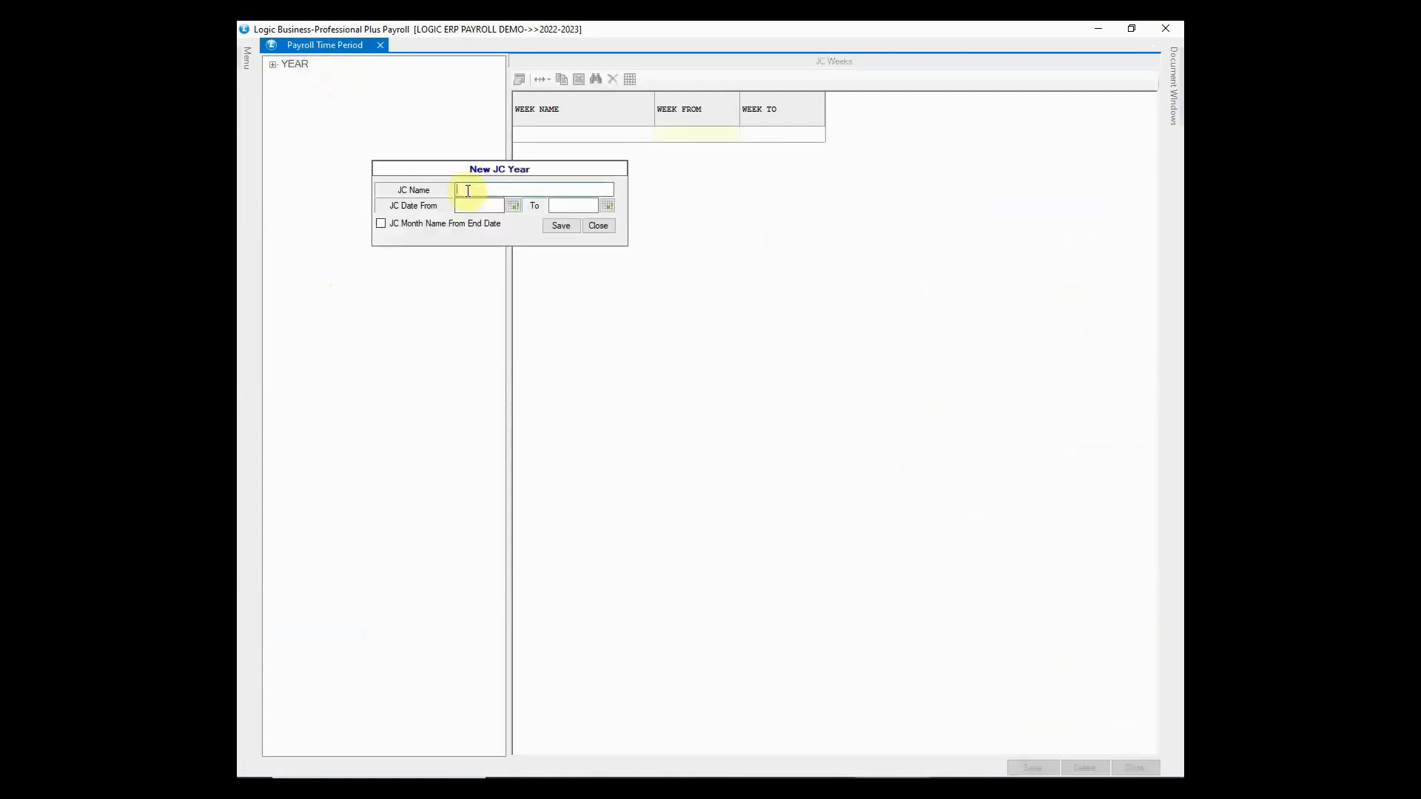
pyautogui.write('2022-2023')
pyautogui.click(484, 207)
pyautogui.write('01/04/2022')
pyautogui.press('Tab')
pyautogui.click(561, 225)
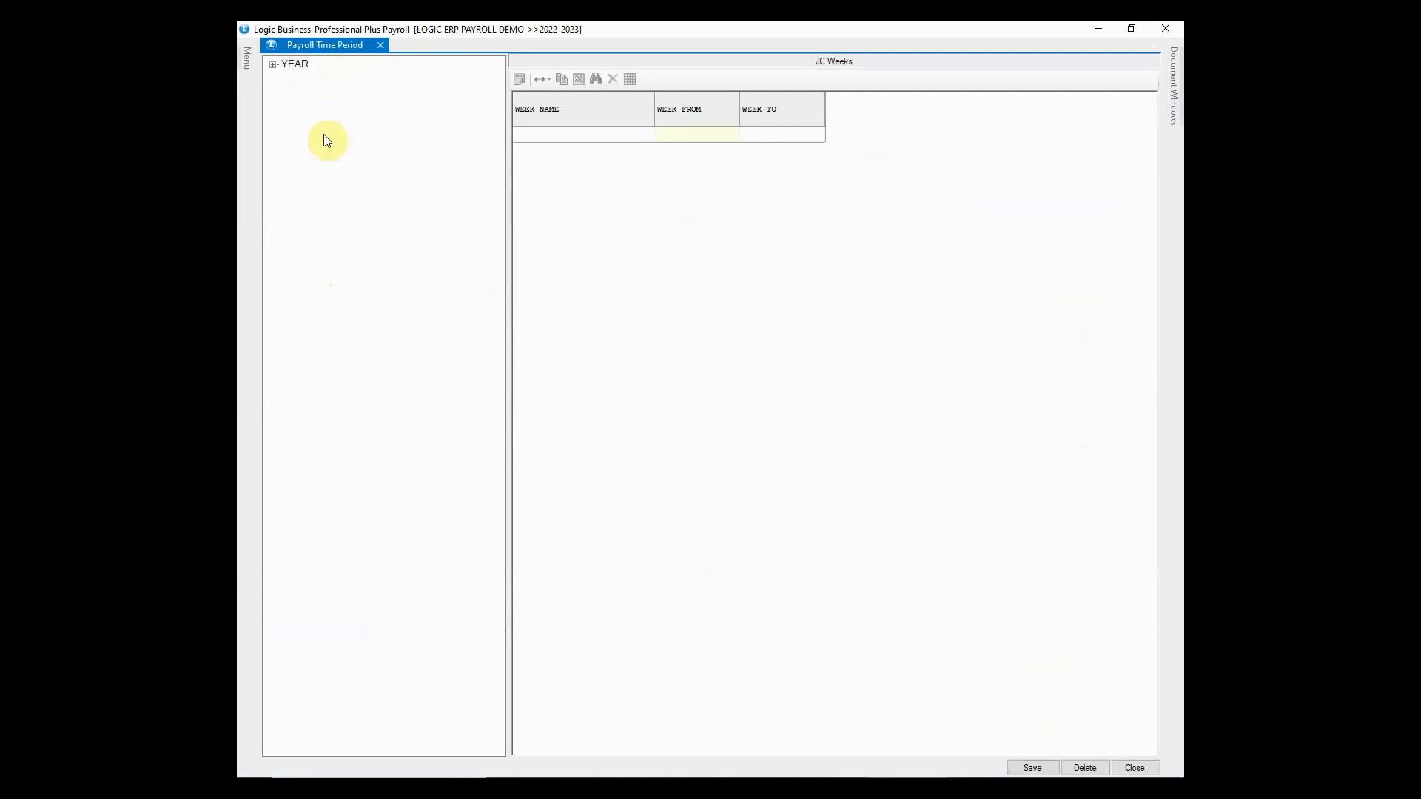
# - Expand YEAR and 2022-2023 to show its months January through December
pyautogui.click(273, 65)
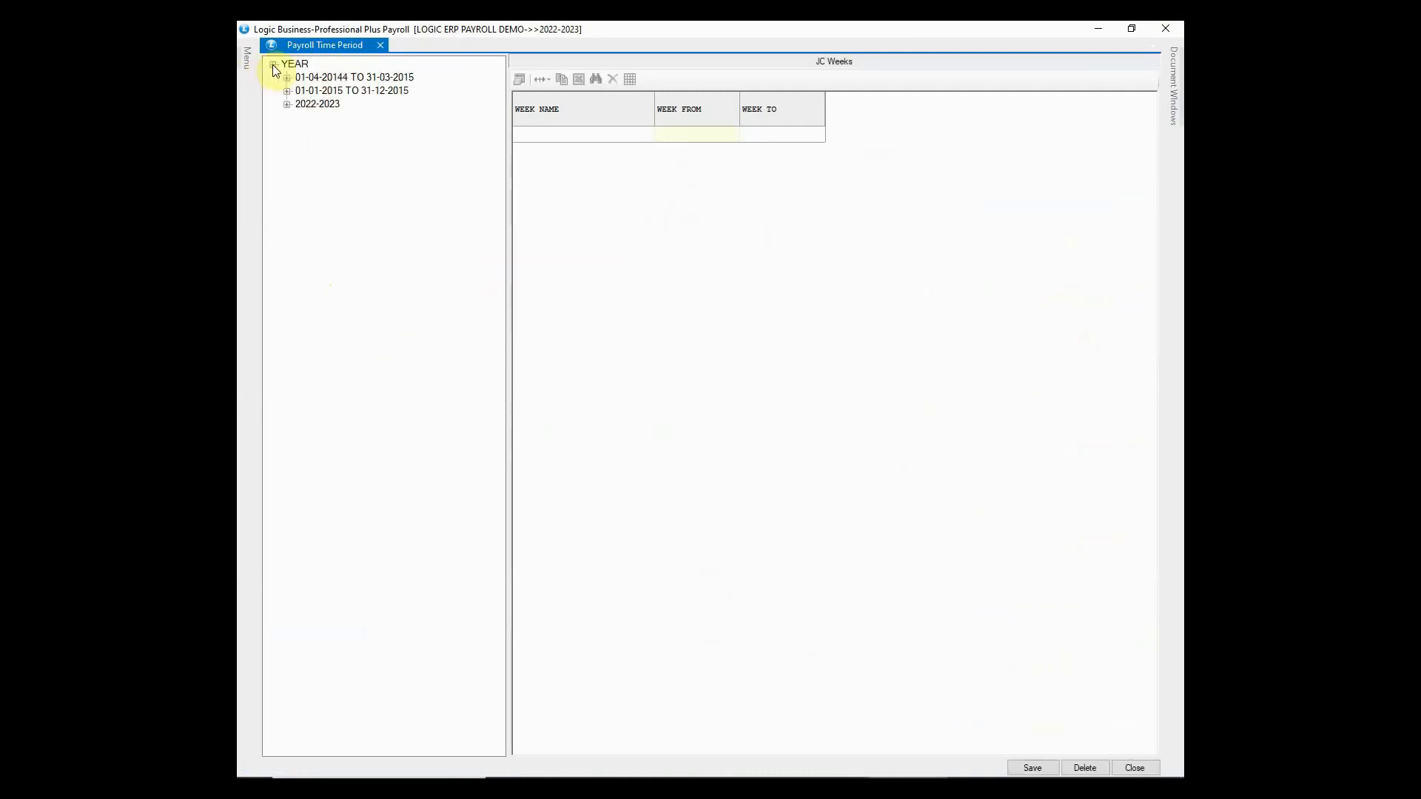
pyautogui.click(315, 105)
pyautogui.click(287, 104)
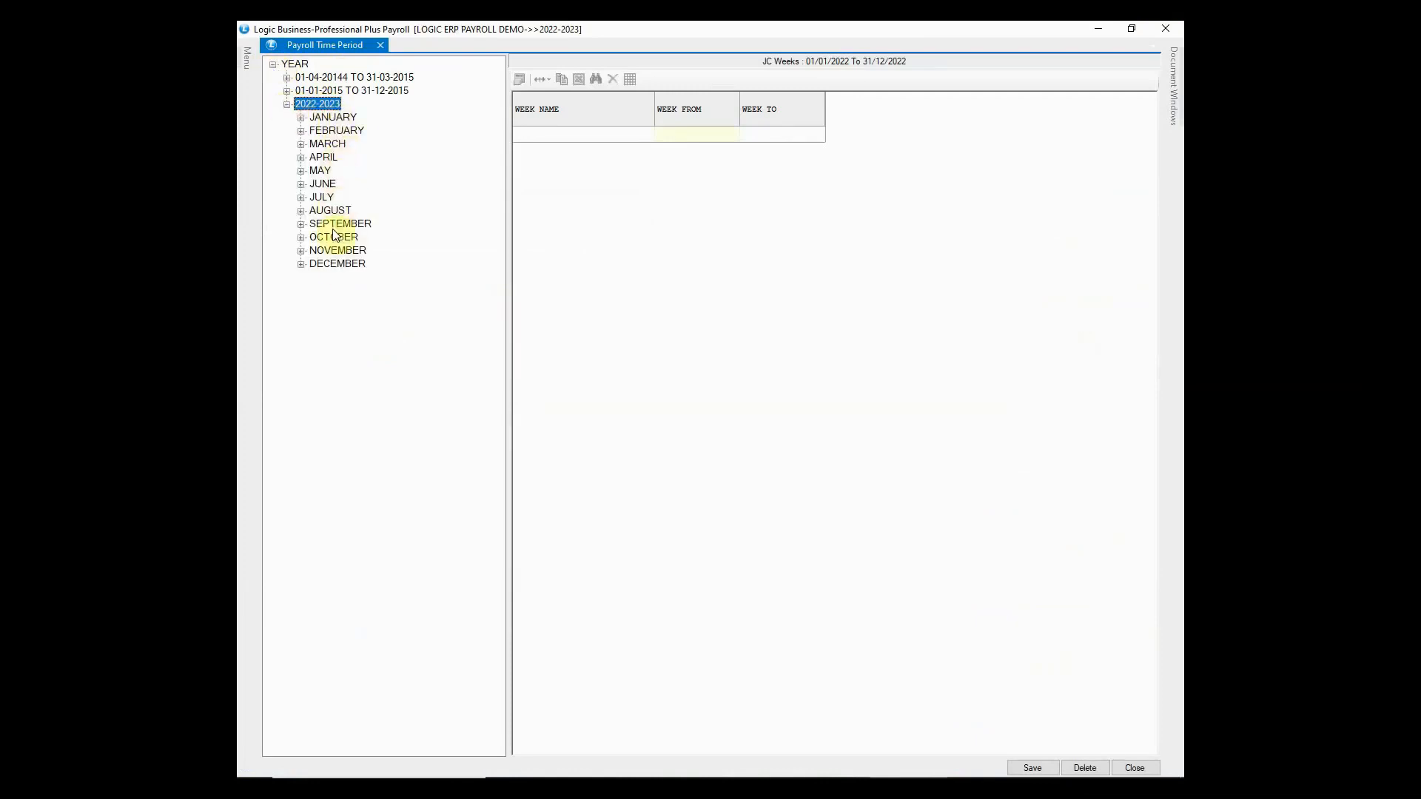
# - Under January 2022, enter WEEK 1 (01/01/2022–07/01/2022) and WEEK 2 (08/01/2022–14/01/2022)
pyautogui.click(333, 116)
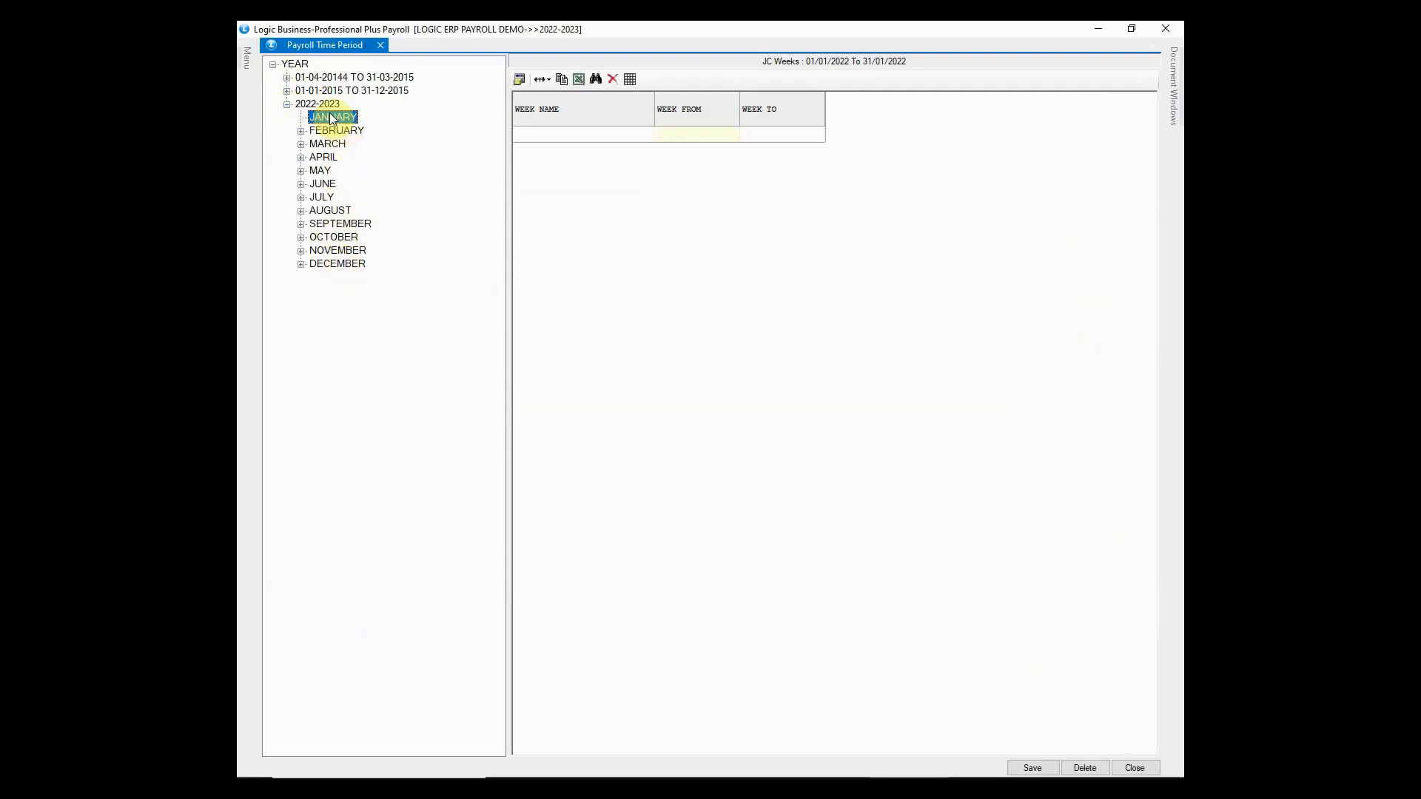
pyautogui.click(534, 133)
pyautogui.write('WEEK')
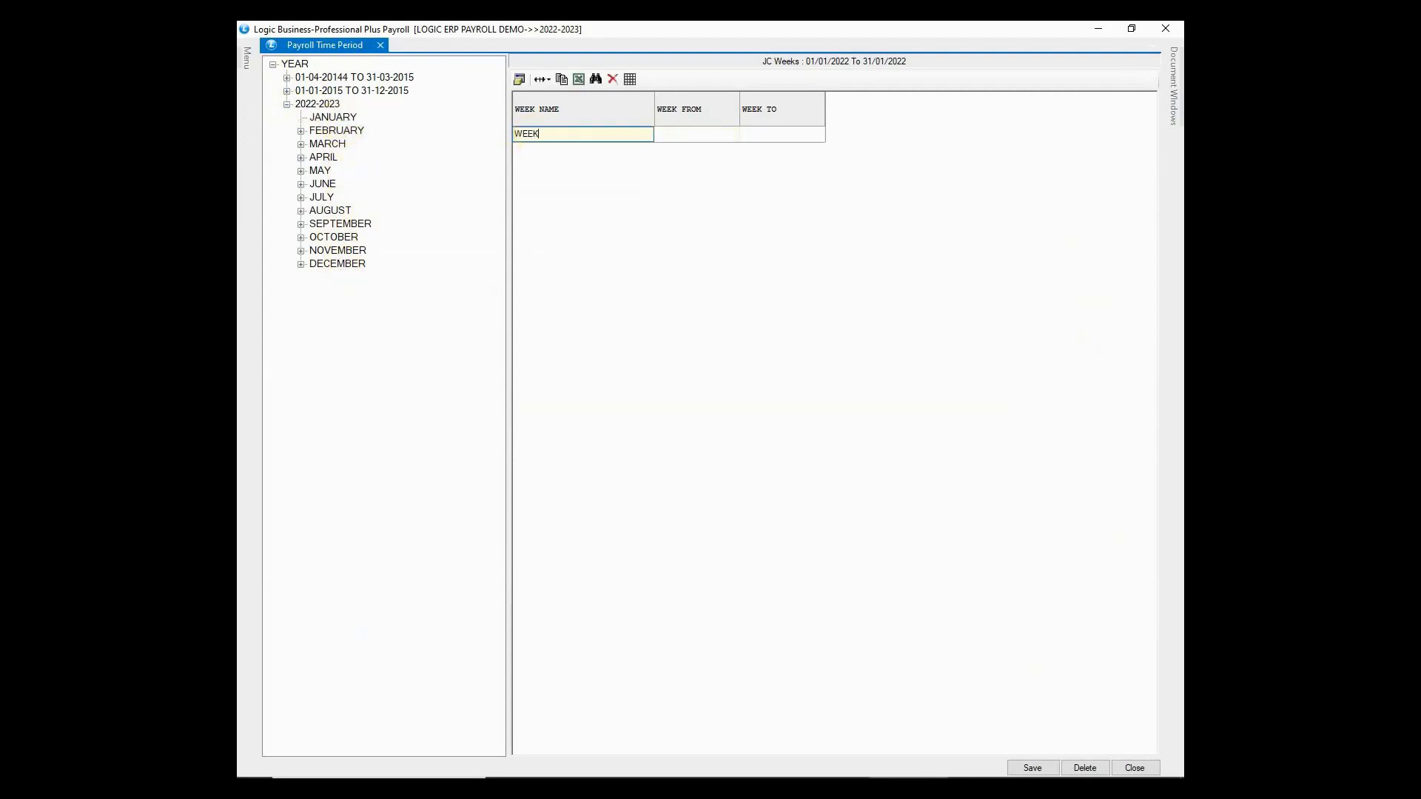
pyautogui.write(' 1')
pyautogui.press('Tab')
pyautogui.write('01/01/2022')
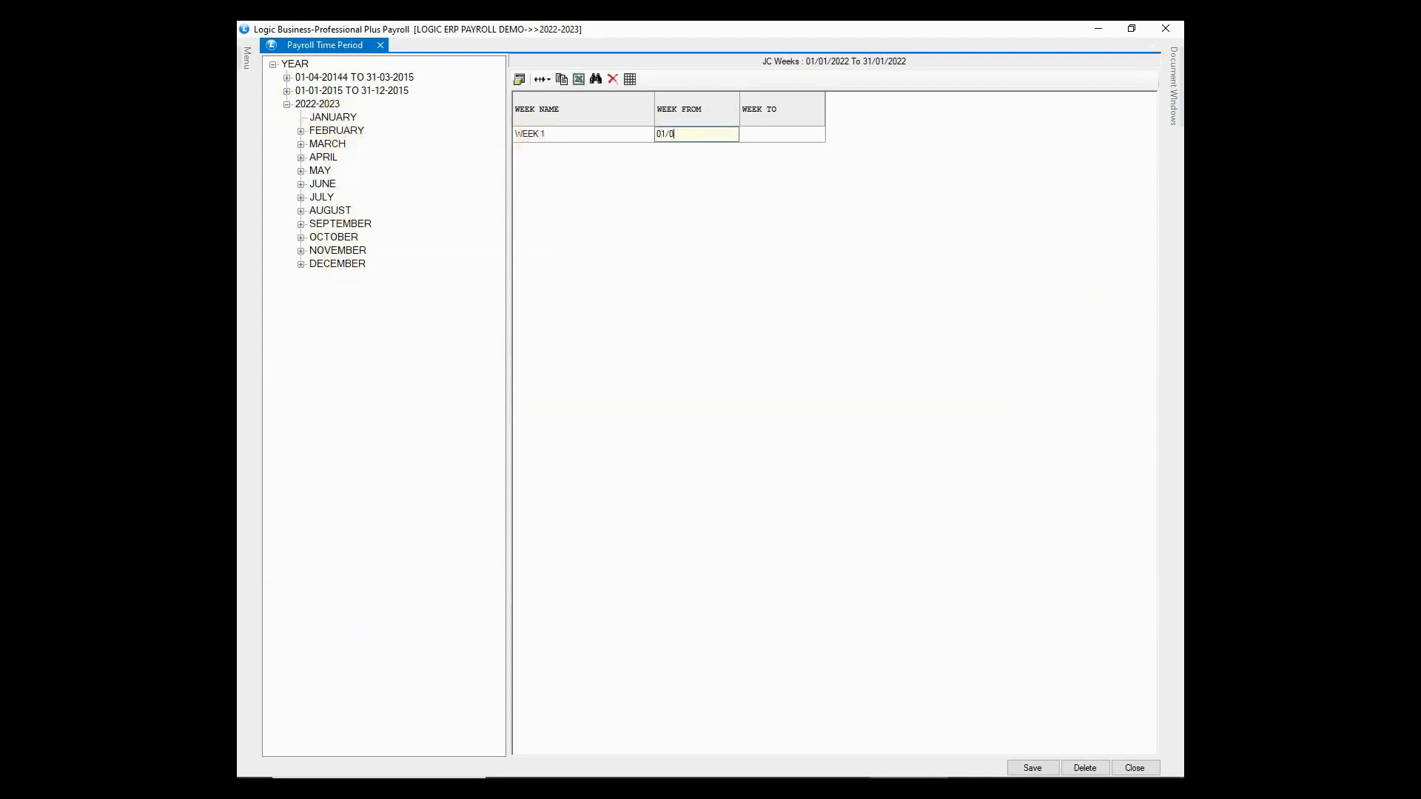
pyautogui.press('Tab')
pyautogui.write('07/01/2022')
pyautogui.press('Tab')
pyautogui.write('WEEK 2')
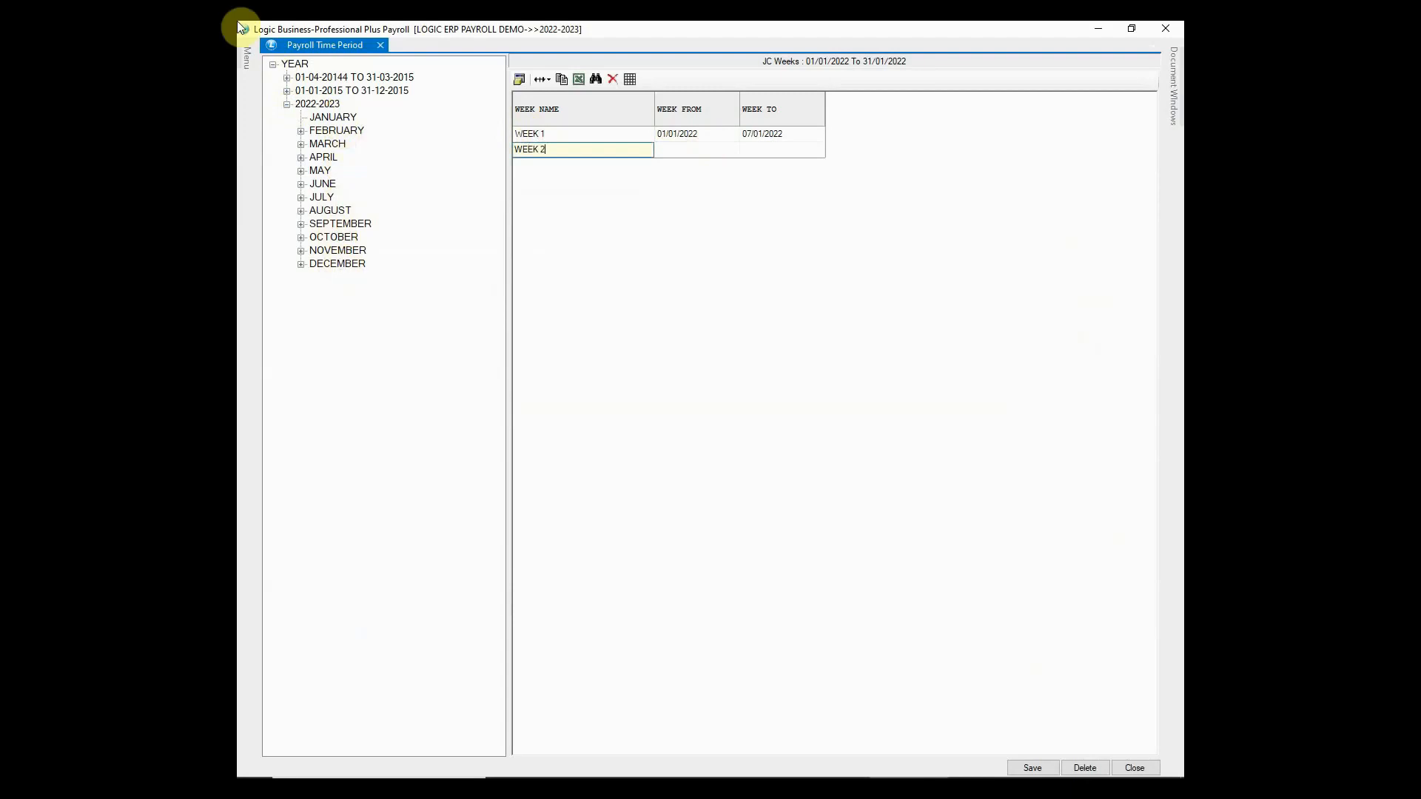
pyautogui.press('Tab')
pyautogui.write('08/01/2022')
pyautogui.press('Tab')
pyautogui.write('14/01/2022')
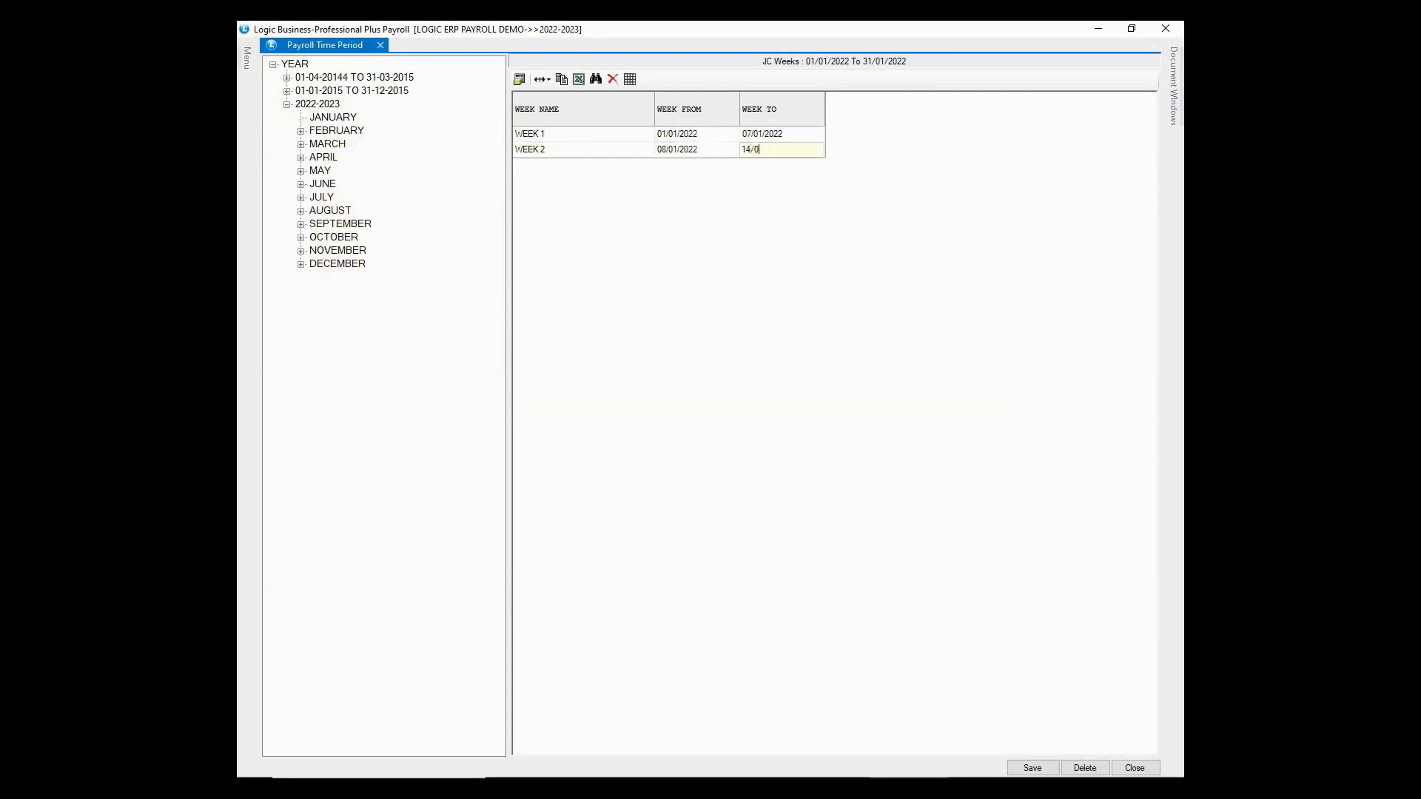
# - Add WEEK 3 (15/01/2022–21/01/2022) and WEEK 4 (22/01/2022–28/01/2022)
pyautogui.press('Tab')
pyautogui.write('WEEK 3')
pyautogui.press('Tab')
pyautogui.write('15/01/2022')
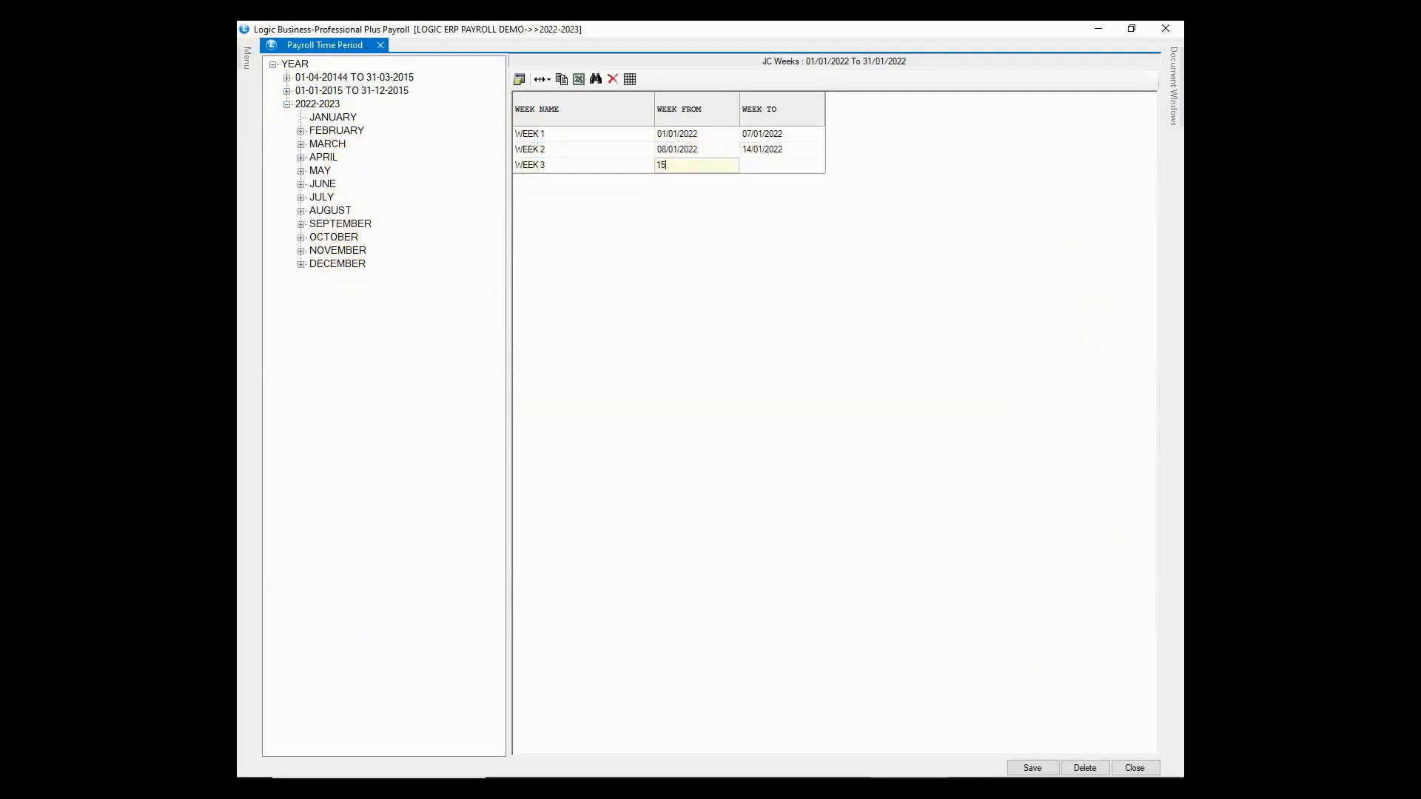
pyautogui.press('Tab')
pyautogui.write('21/01/2022')
pyautogui.press('Tab')
pyautogui.write('WEEK 4')
pyautogui.press('Tab')
pyautogui.write('22/01/2022')
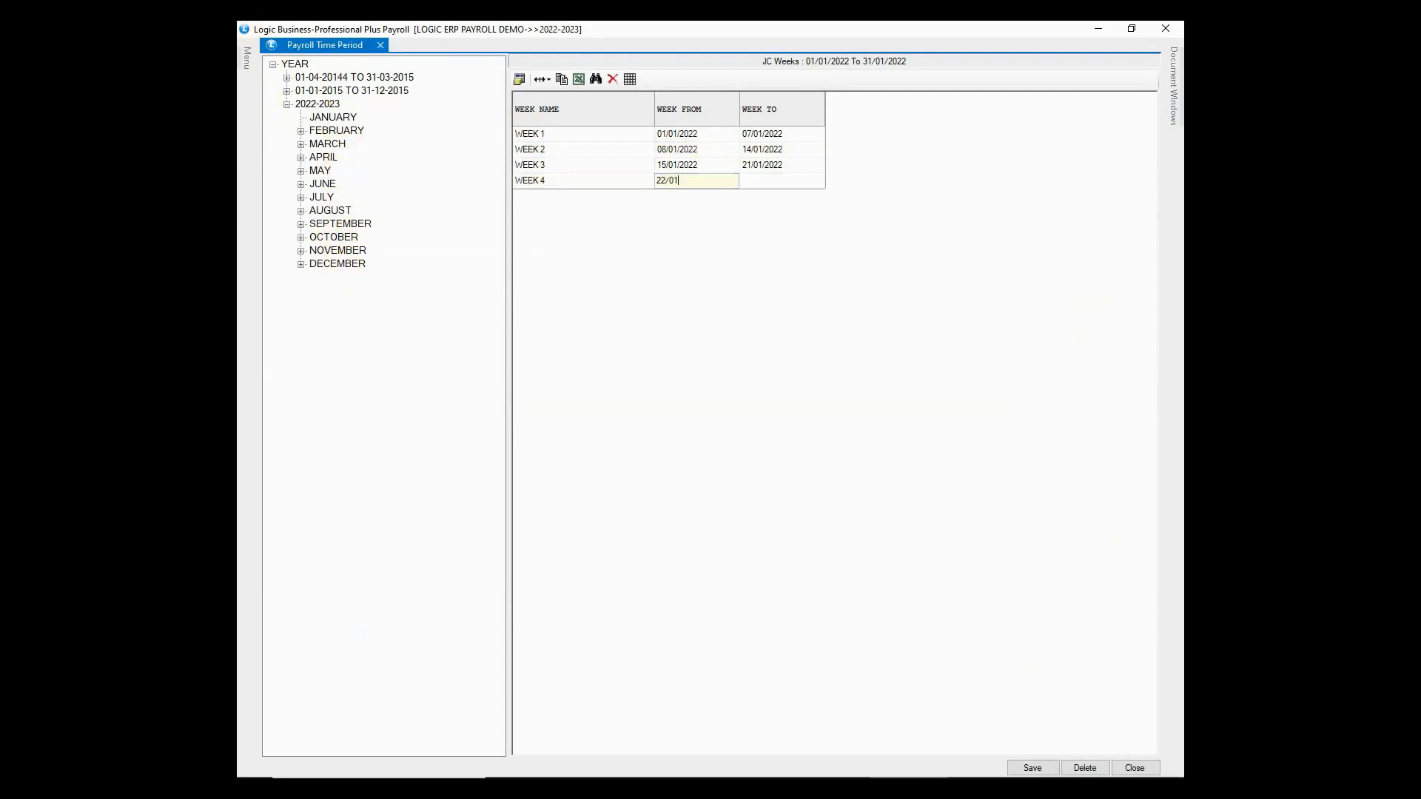
pyautogui.press('Tab')
pyautogui.write('28/01/2022')
pyautogui.press('Tab')
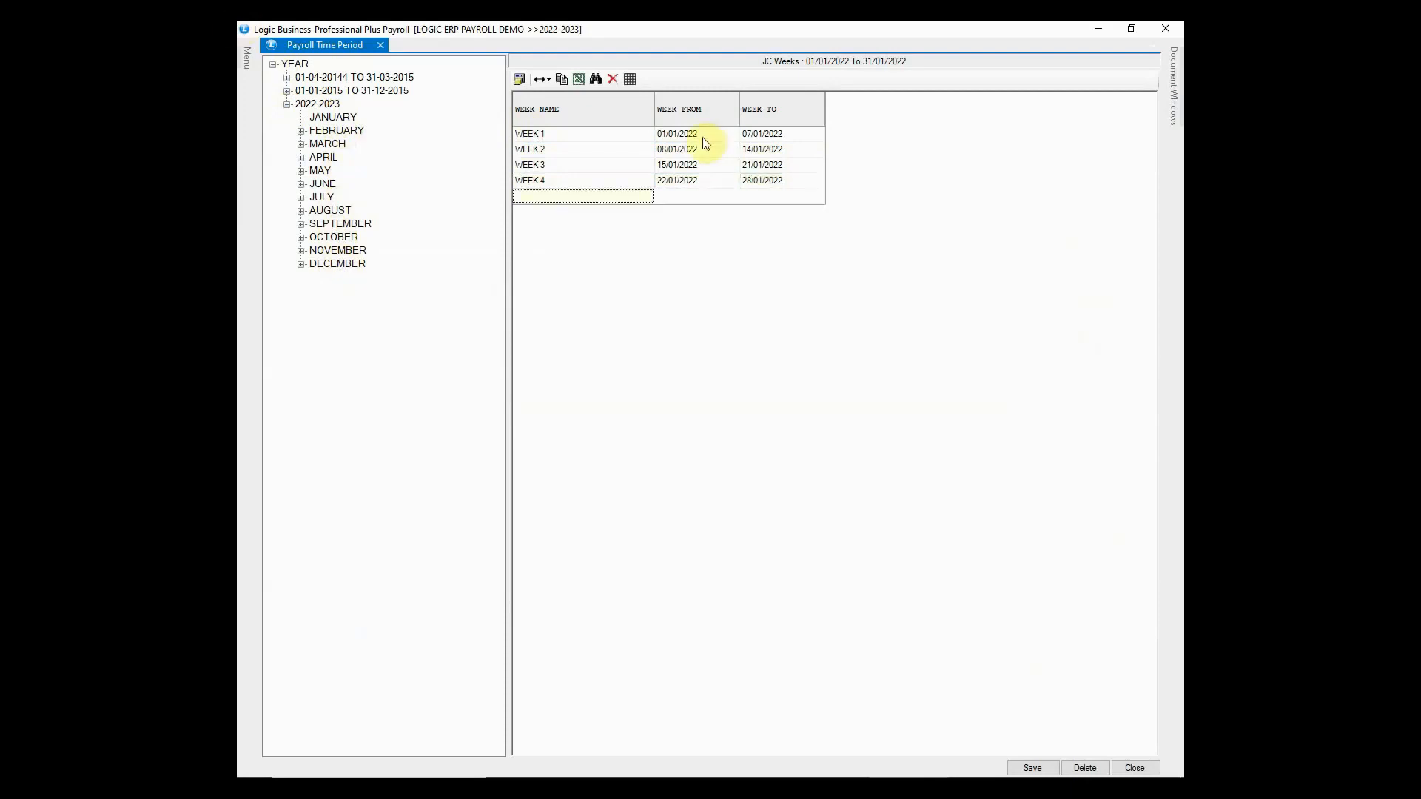
# - Save the four weeks, check each week's dates under January, and close the window
pyautogui.click(1030, 766)
pyautogui.click(693, 457)
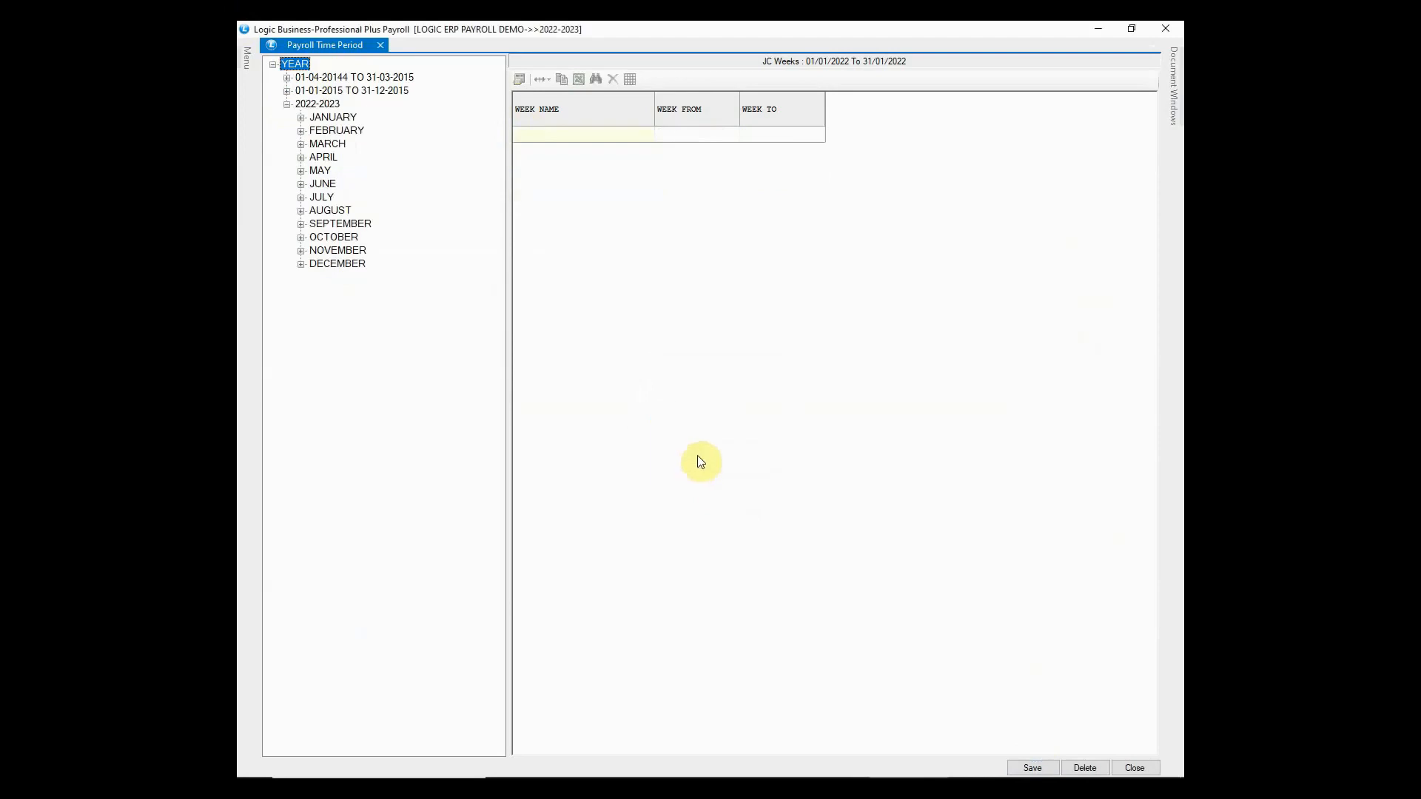
pyautogui.click(329, 117)
pyautogui.click(300, 117)
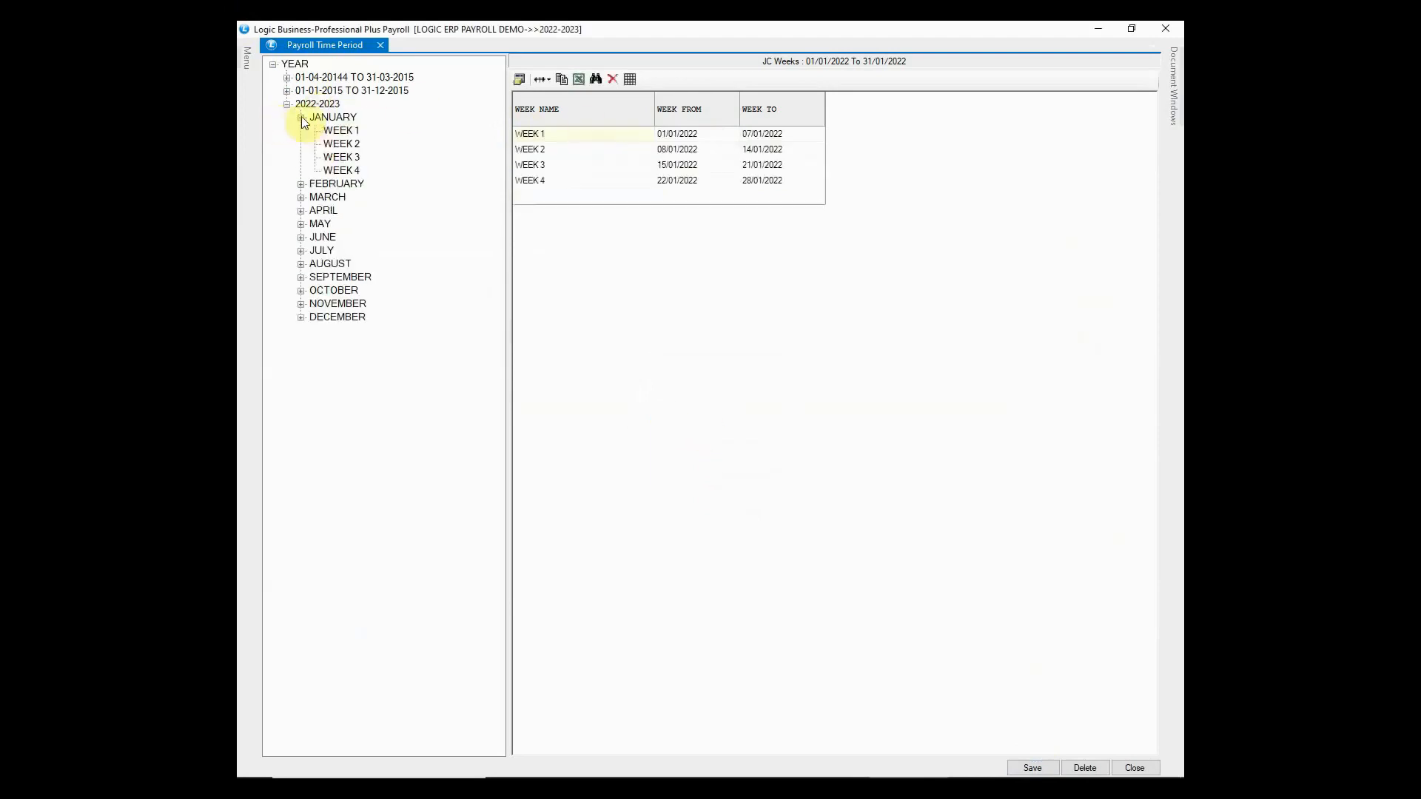
pyautogui.click(340, 131)
pyautogui.click(340, 144)
pyautogui.click(346, 157)
pyautogui.click(356, 172)
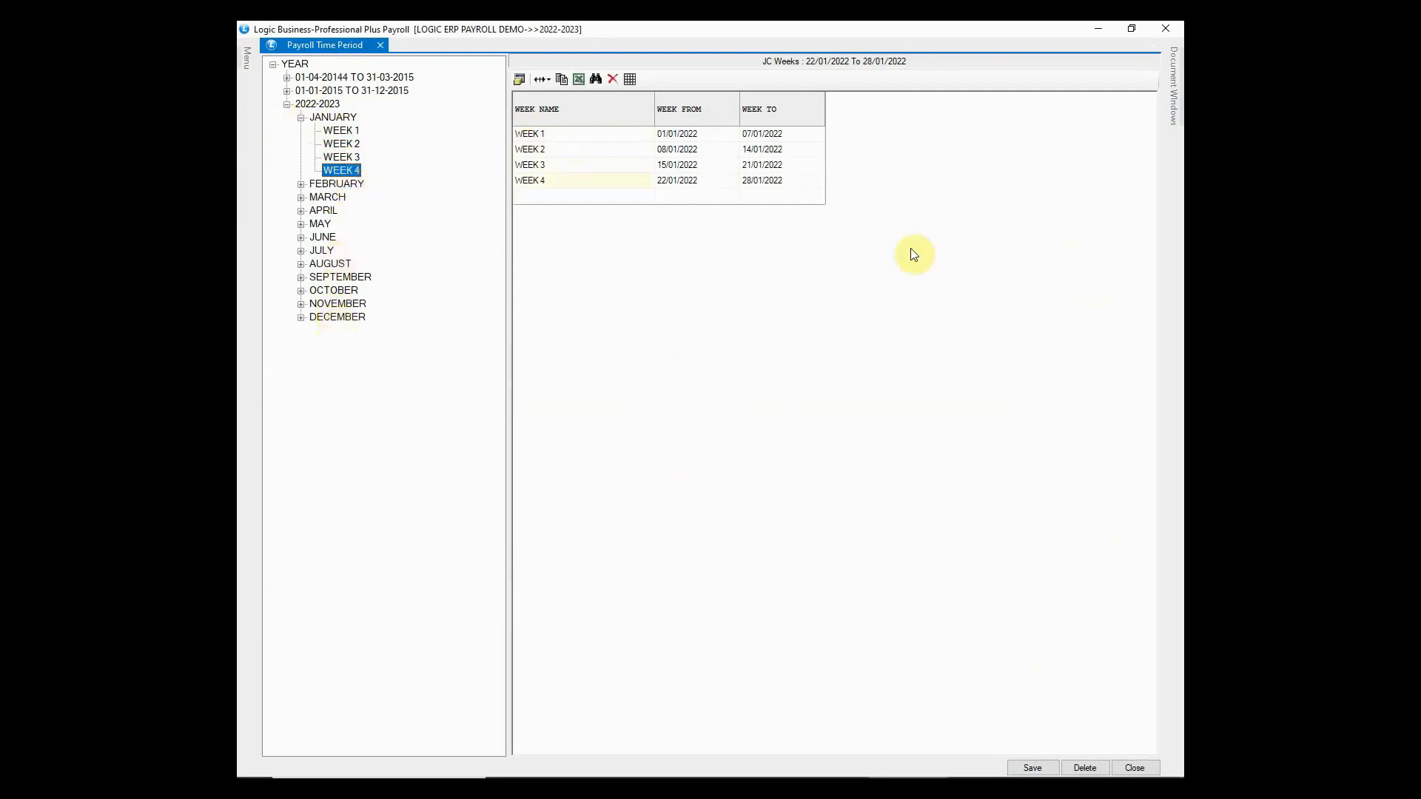
pyautogui.click(1163, 33)
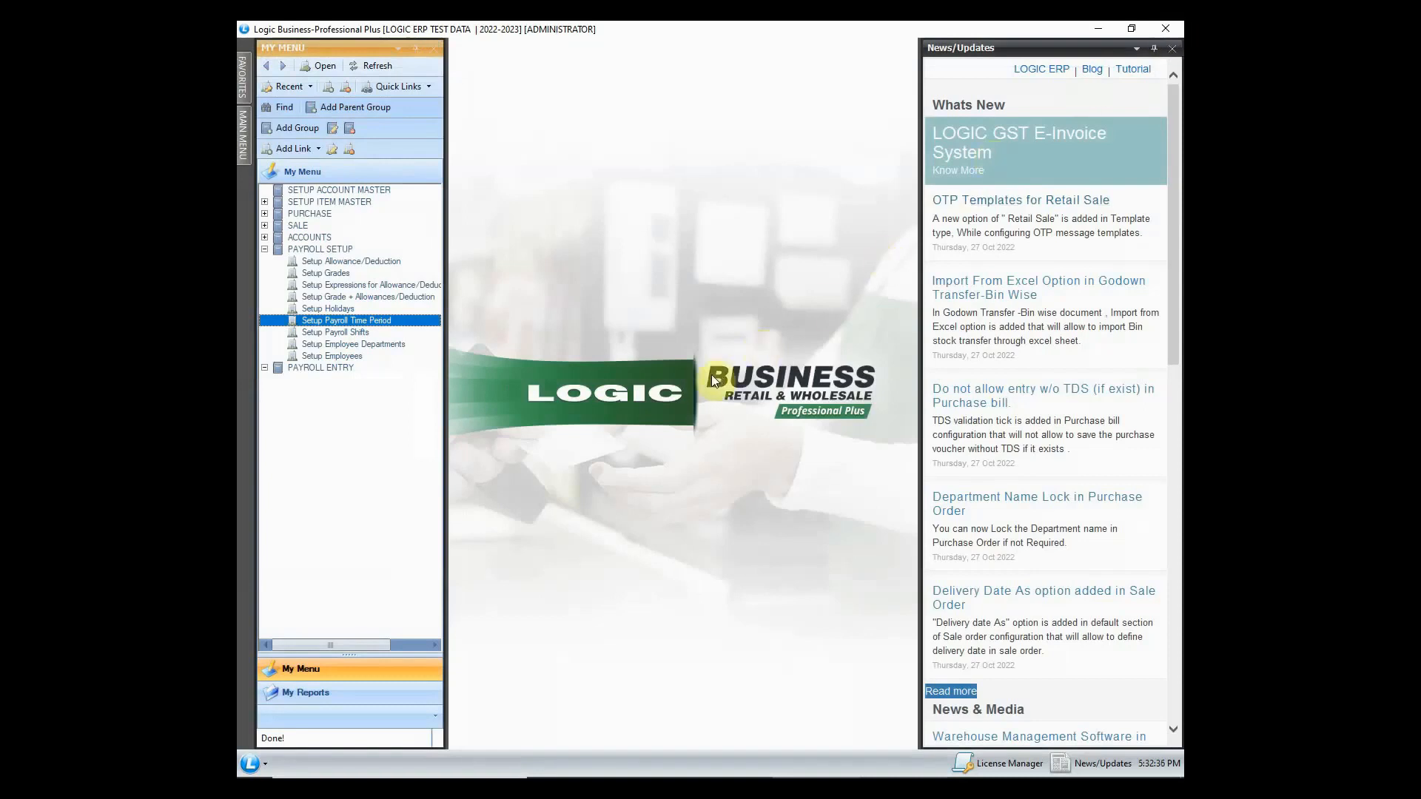
# - Open Setup Payroll Shifts and review the ADMINISTRATION STAFF shift's start, end and grace times
pyautogui.click(350, 334)
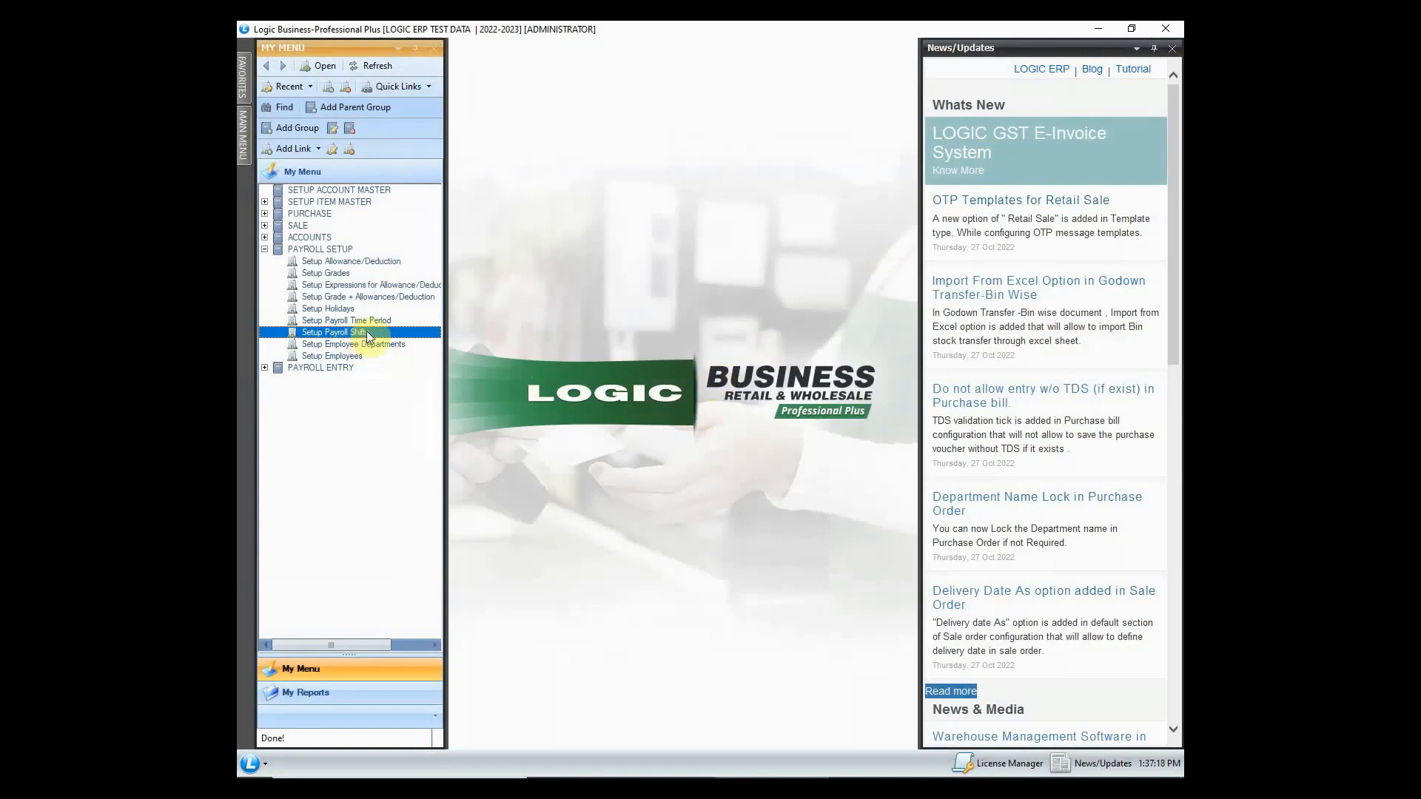
pyautogui.doubleClick(367, 330)
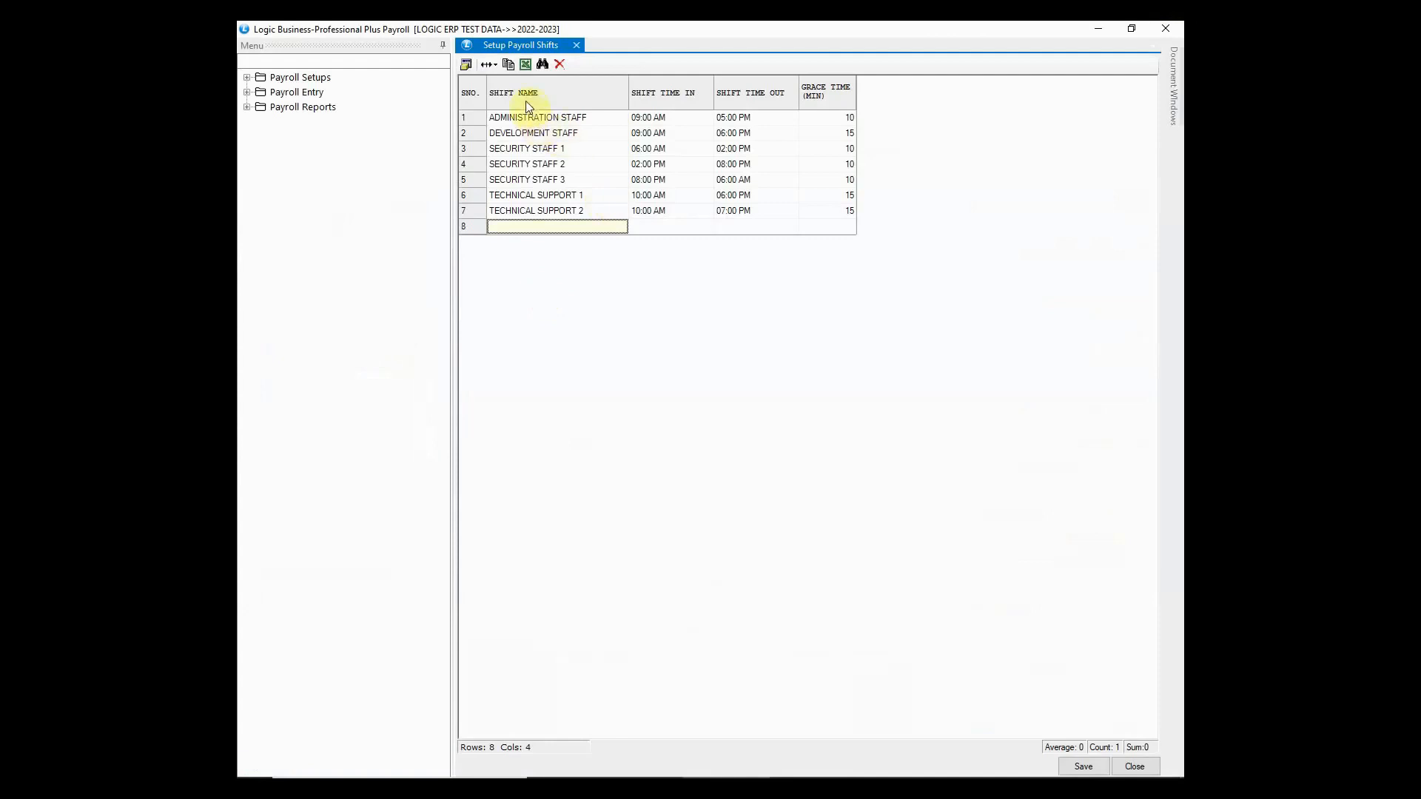
pyautogui.click(526, 120)
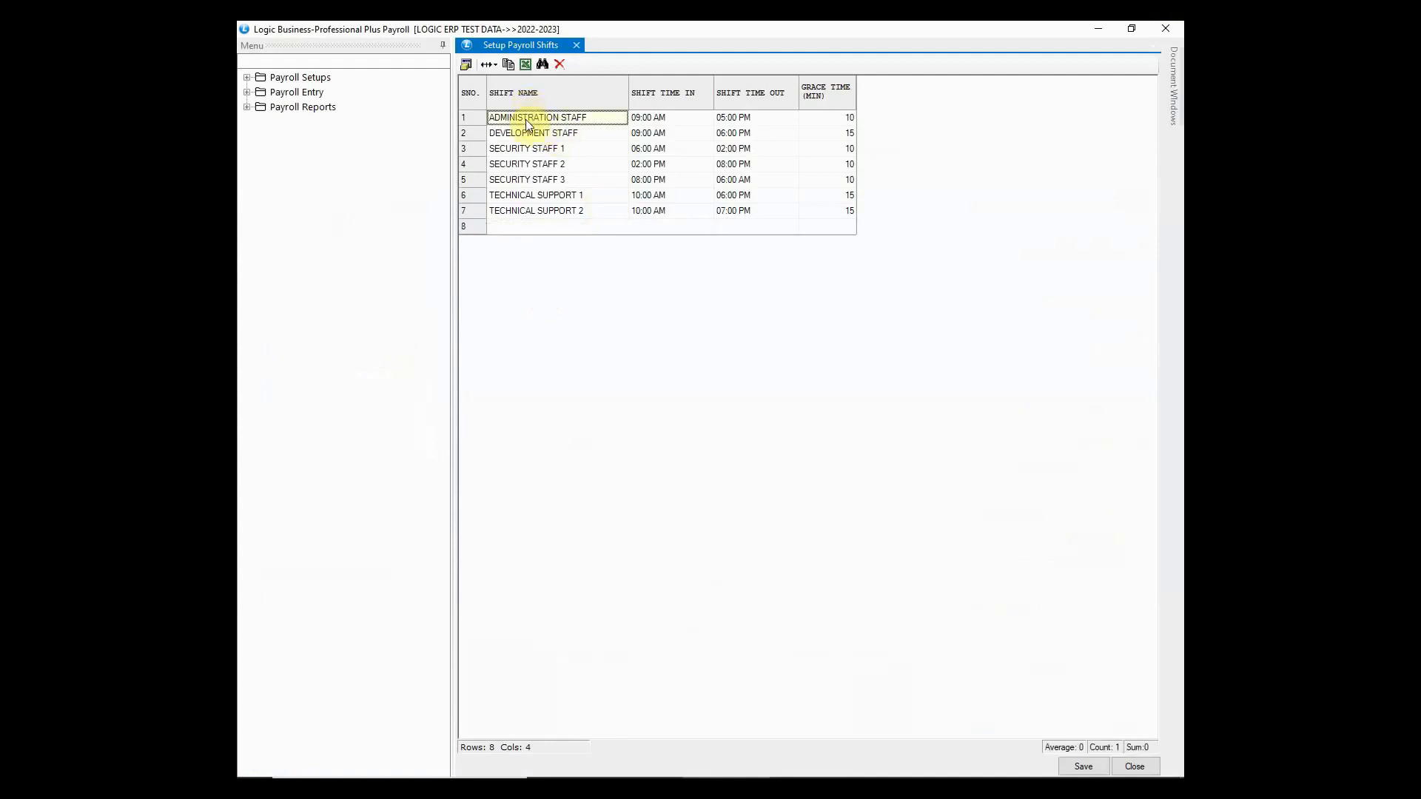
pyautogui.click(683, 120)
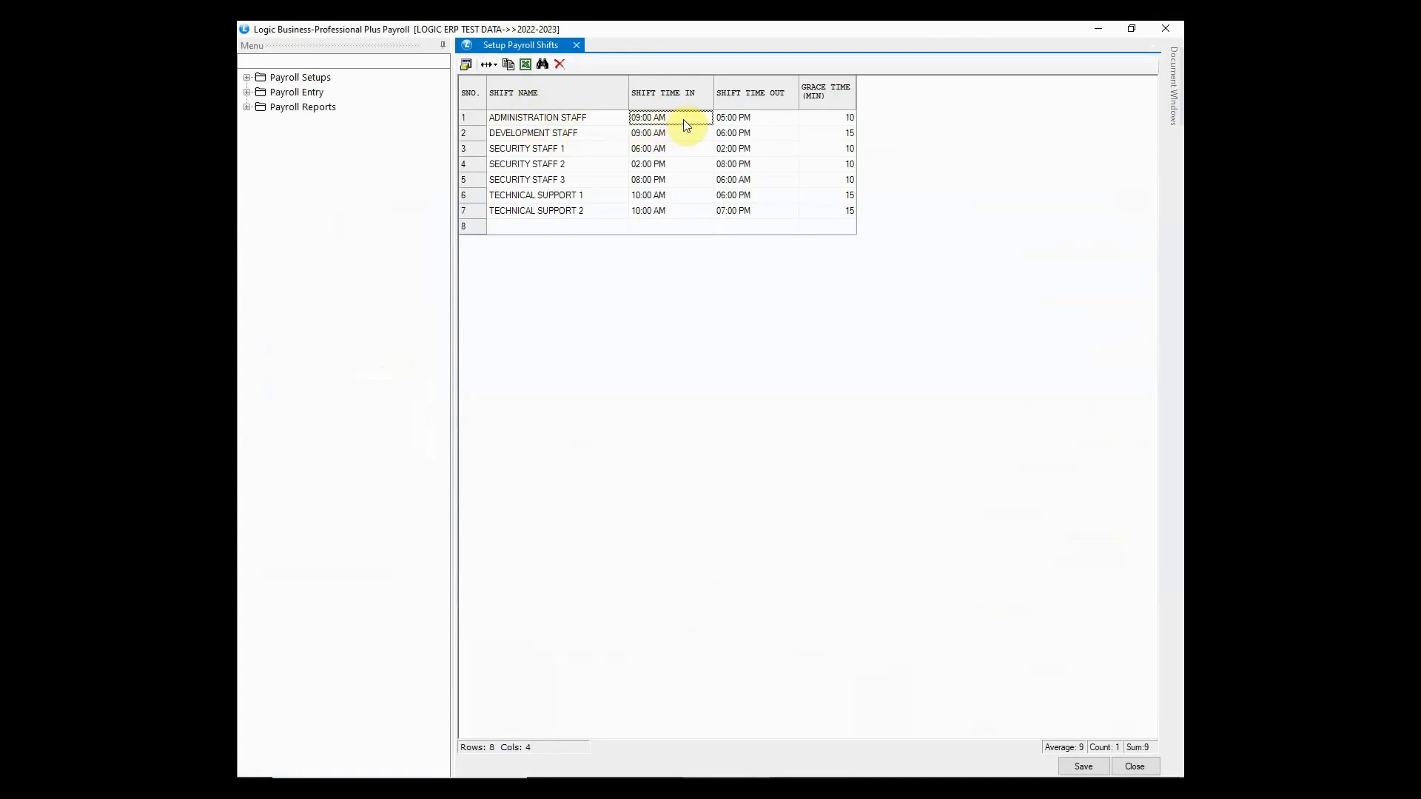
pyautogui.click(746, 118)
pyautogui.click(813, 122)
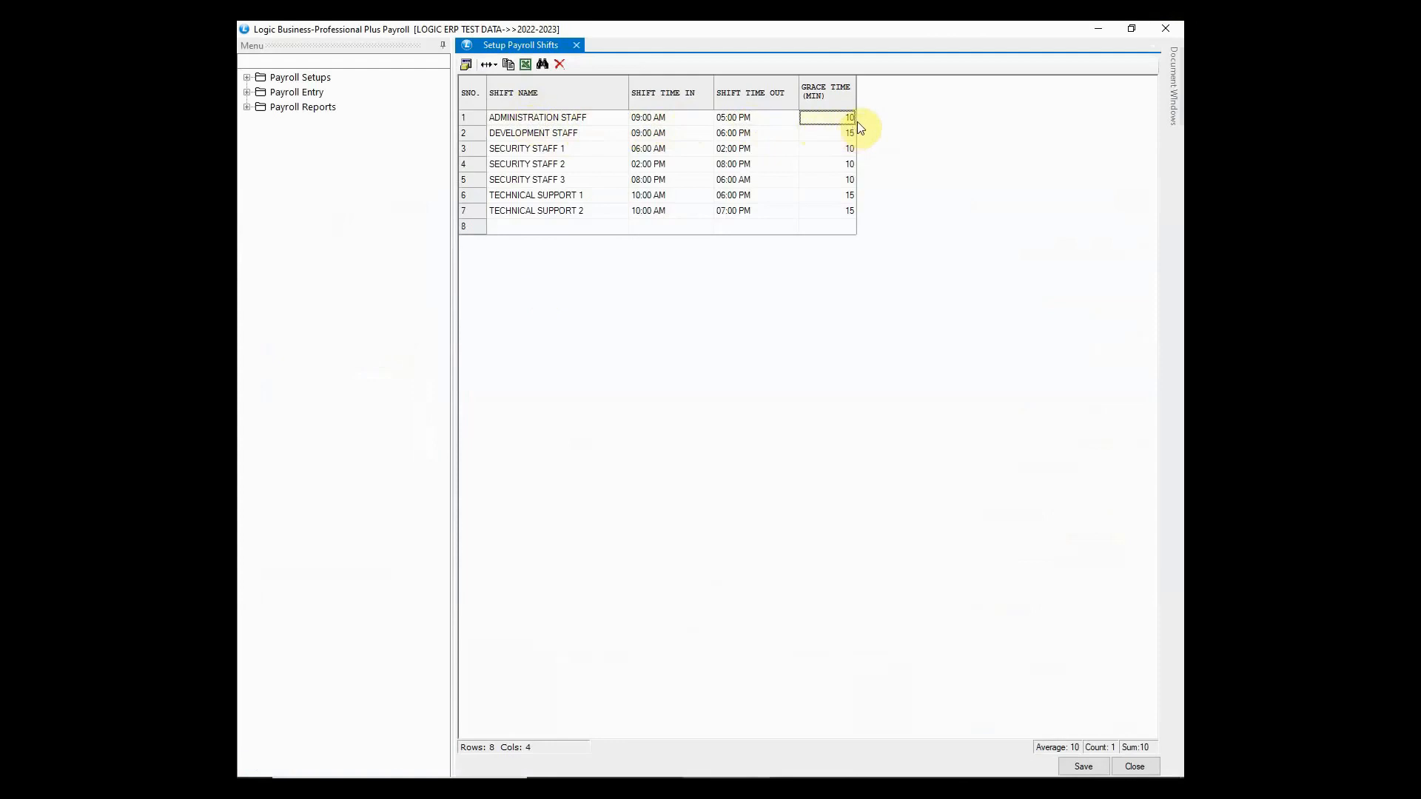
# - Add shift GENERAL STAFF, 08:00 AM–06:30 PM with 10 minutes grace, save it and close
pyautogui.click(538, 227)
pyautogui.write('GENERAL STAFF')
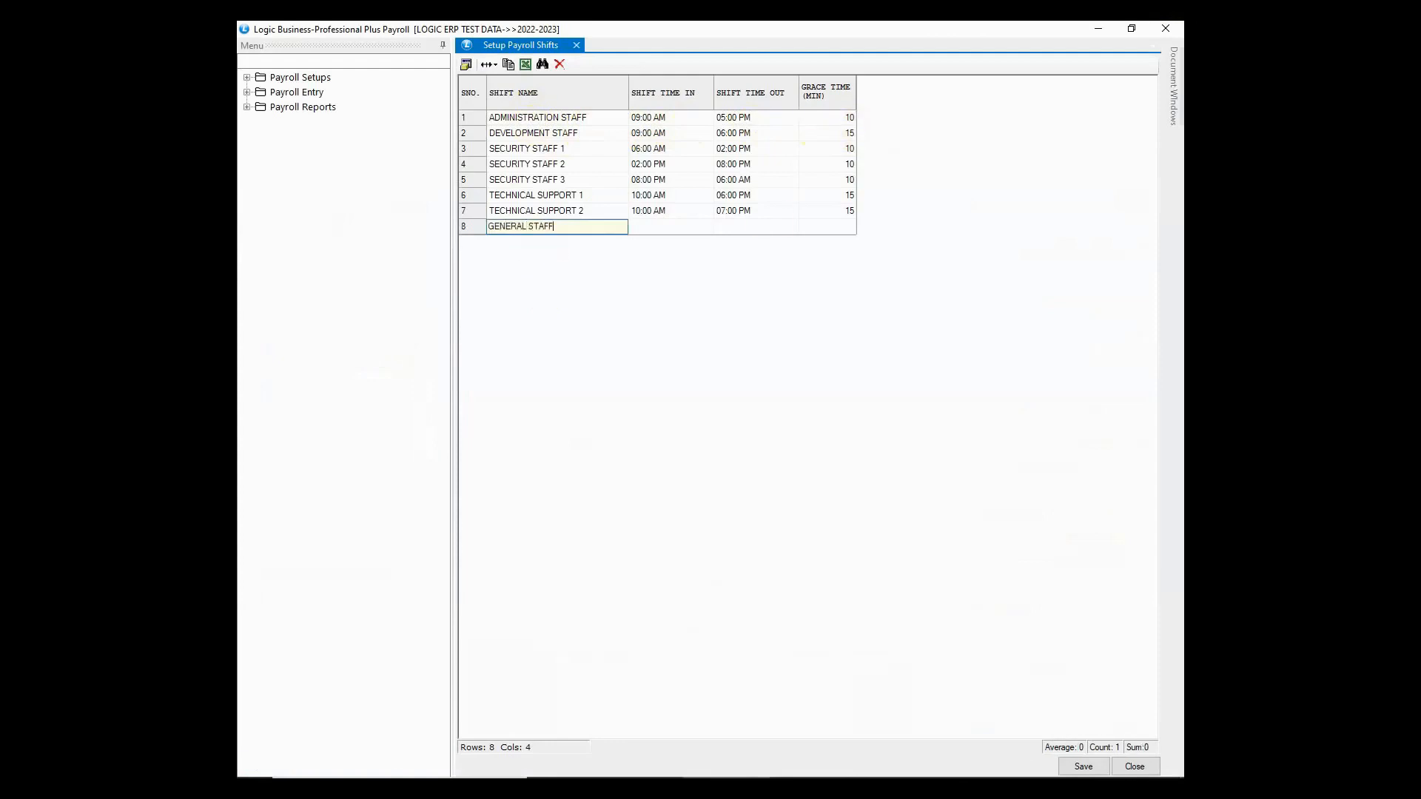
pyautogui.press('Return')
pyautogui.write('08:0')
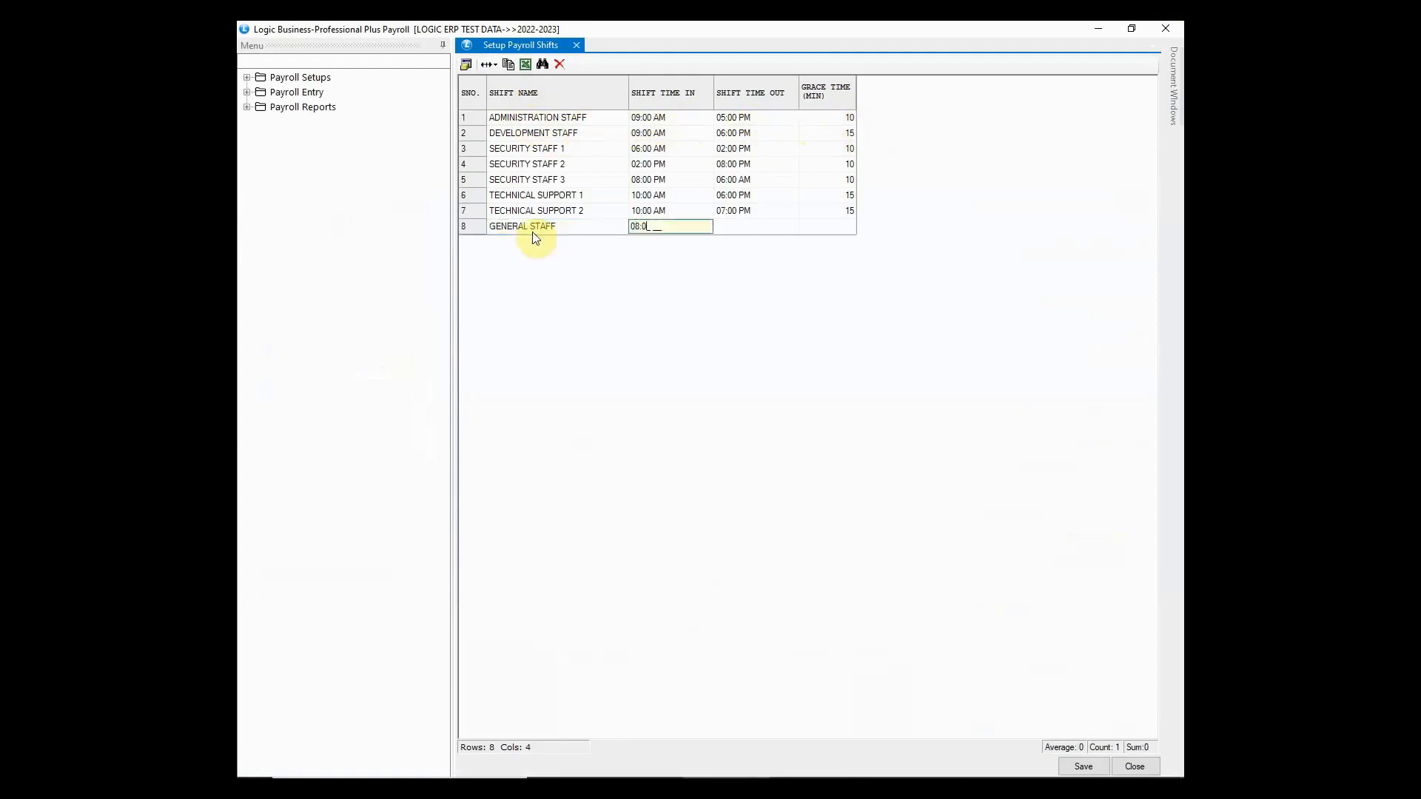
pyautogui.write('800a')
pyautogui.press('Return')
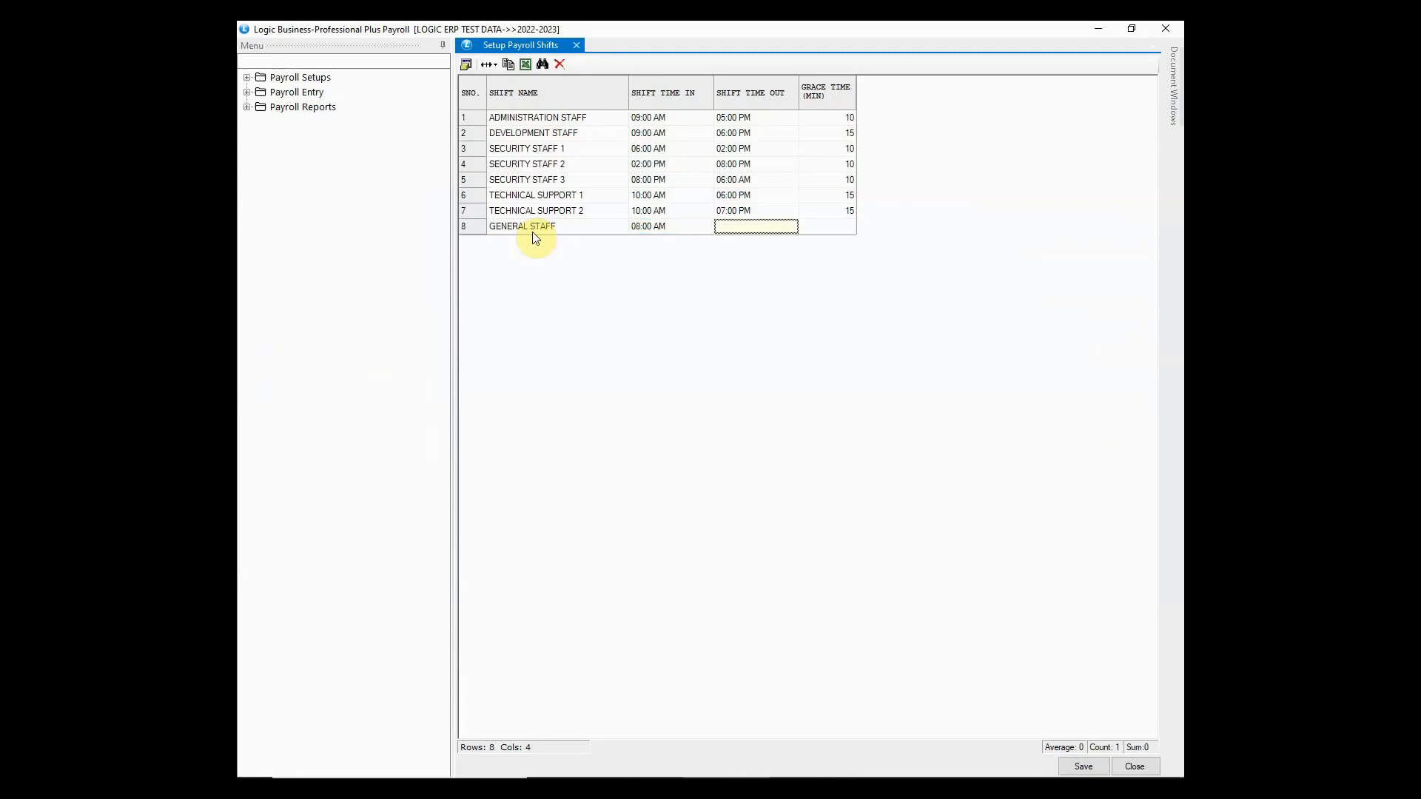
pyautogui.write('0630p')
pyautogui.press('Return')
pyautogui.write('10')
pyautogui.press('Return')
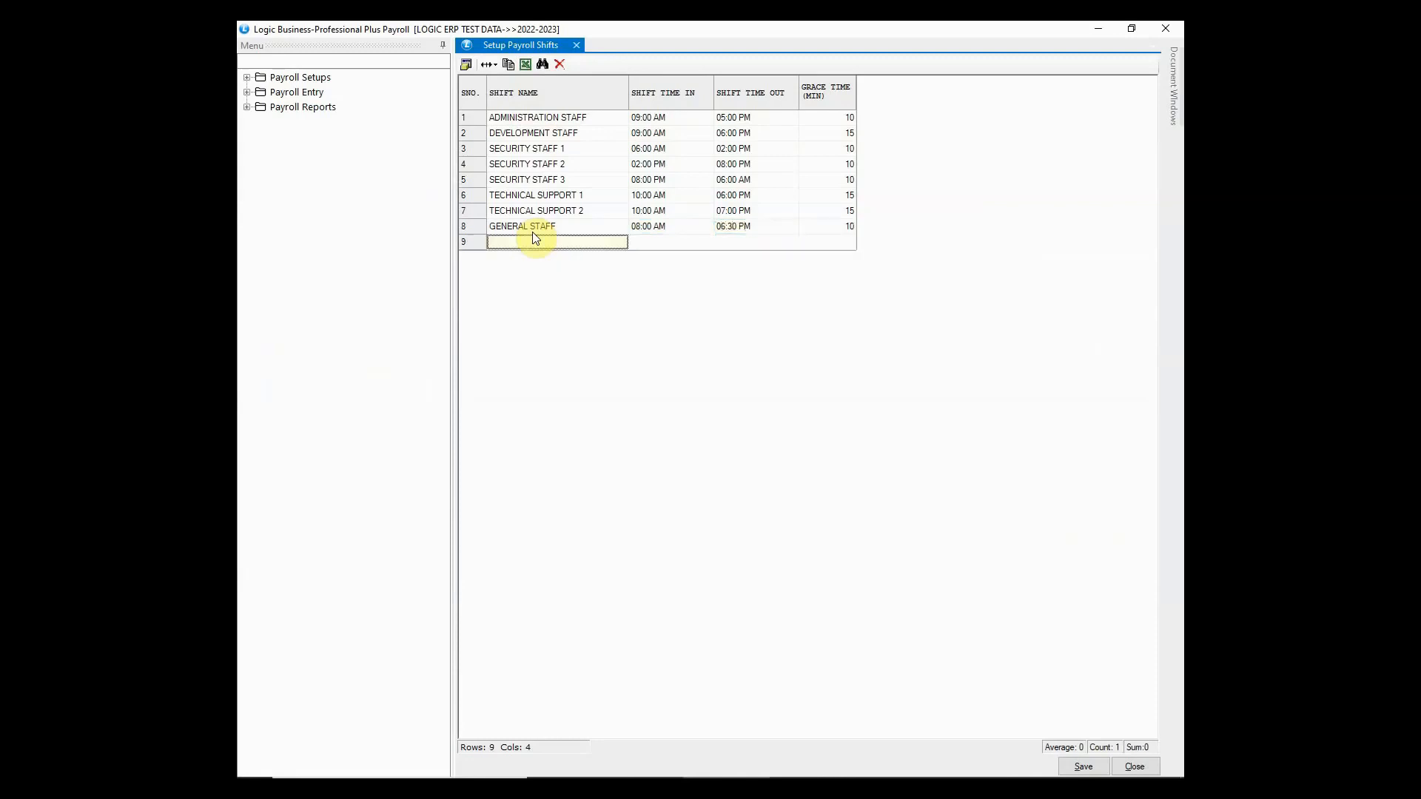
pyautogui.click(1082, 766)
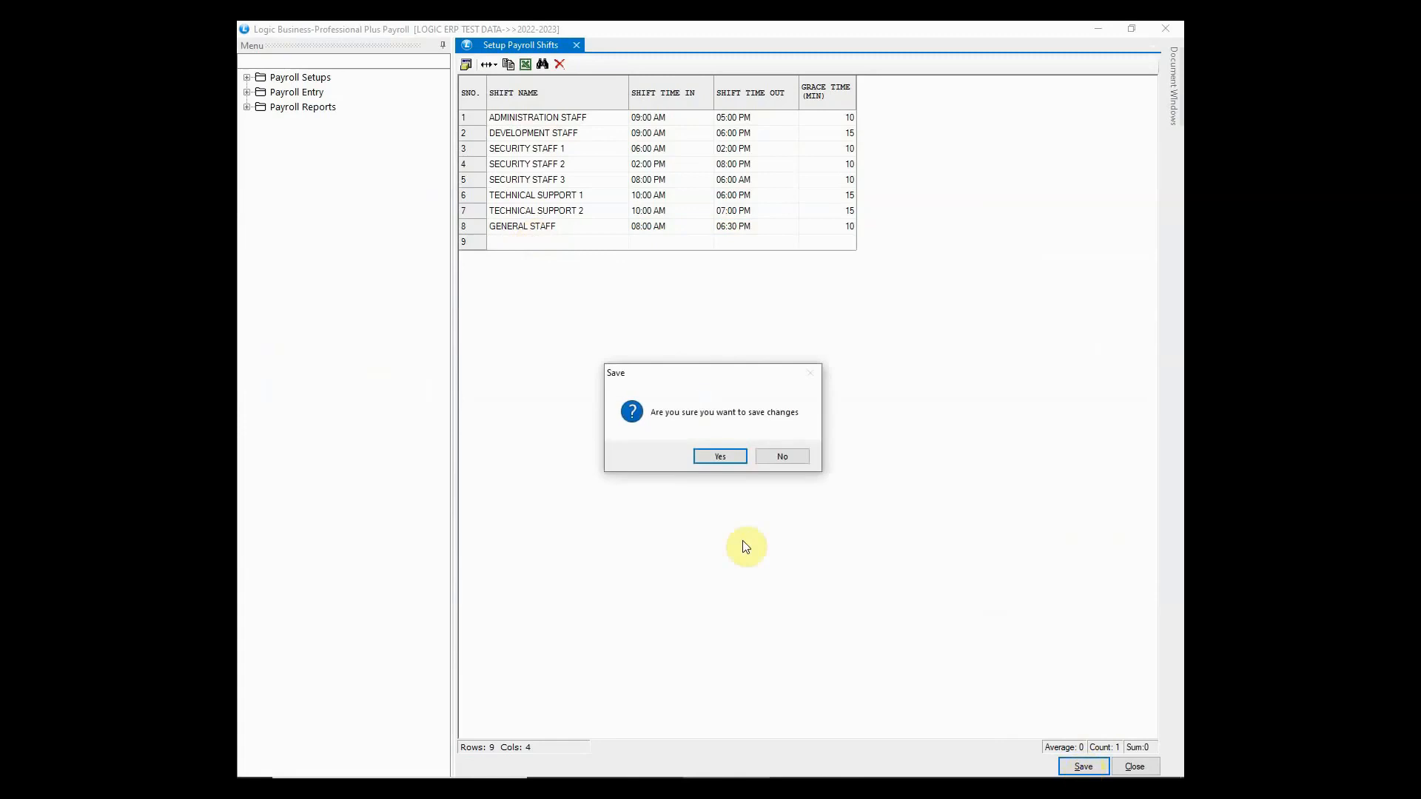
pyautogui.click(720, 454)
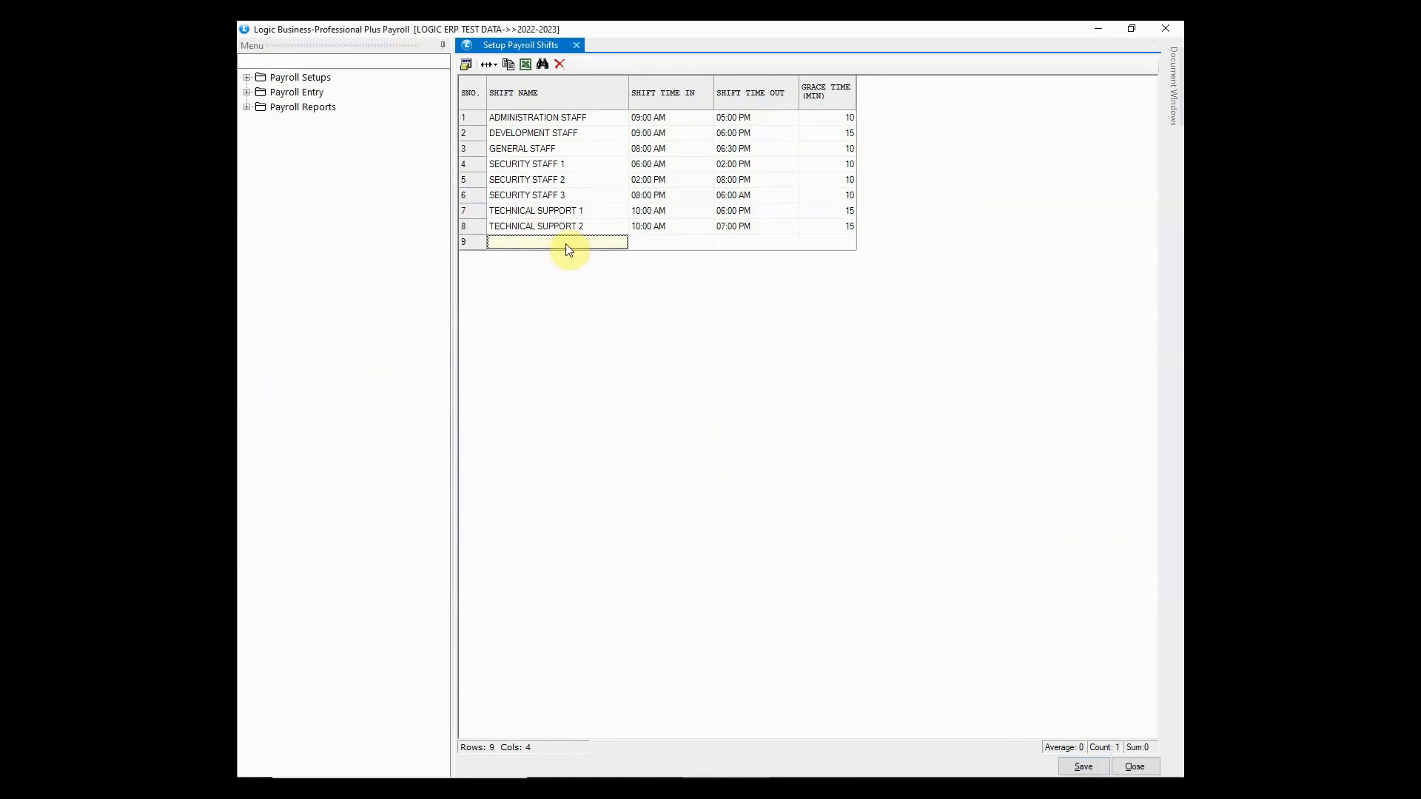
pyautogui.click(1165, 28)
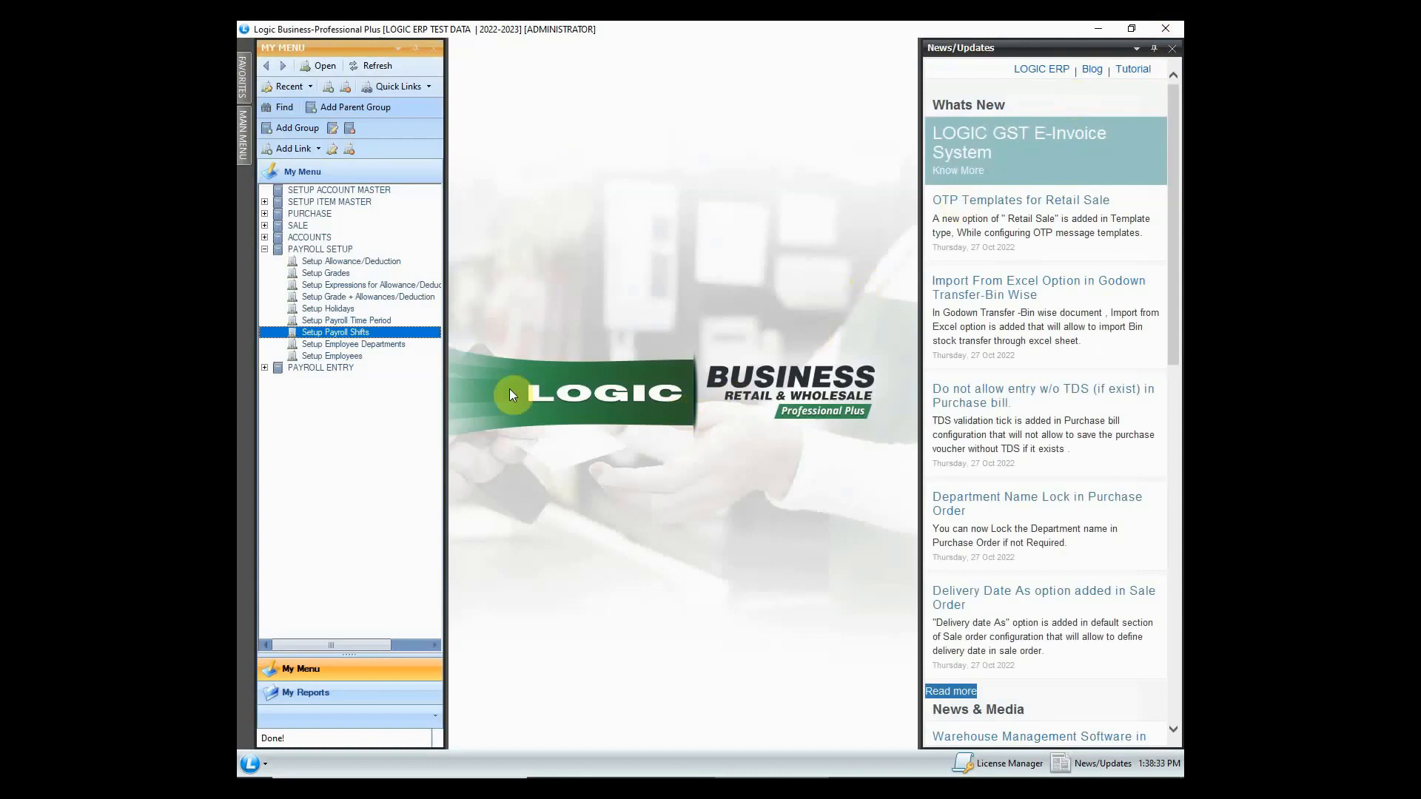
# - Open Setup Employee Departments, save the six departments ACCOUNTS to TECHNICAL SUPPORT, and close it
pyautogui.doubleClick(362, 344)
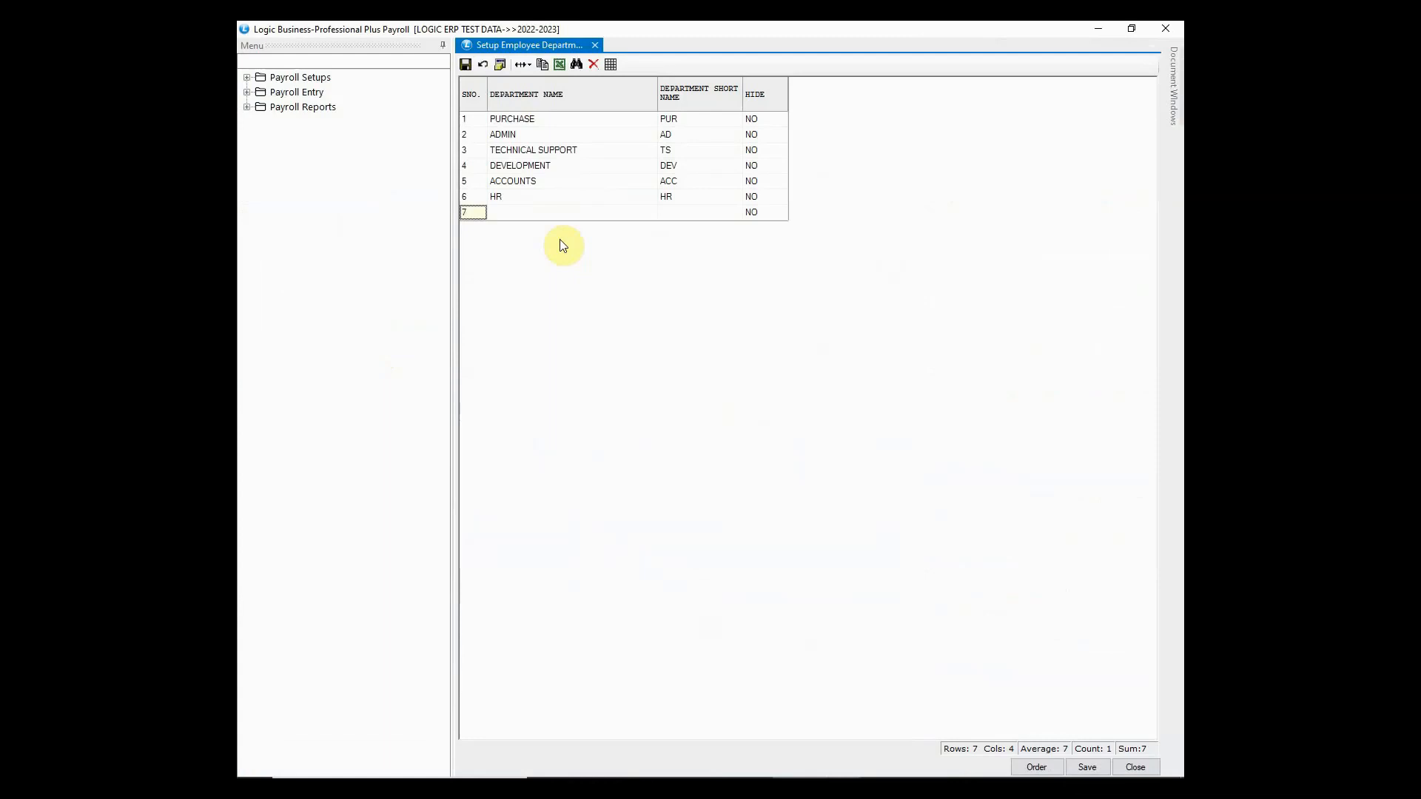
pyautogui.click(1089, 767)
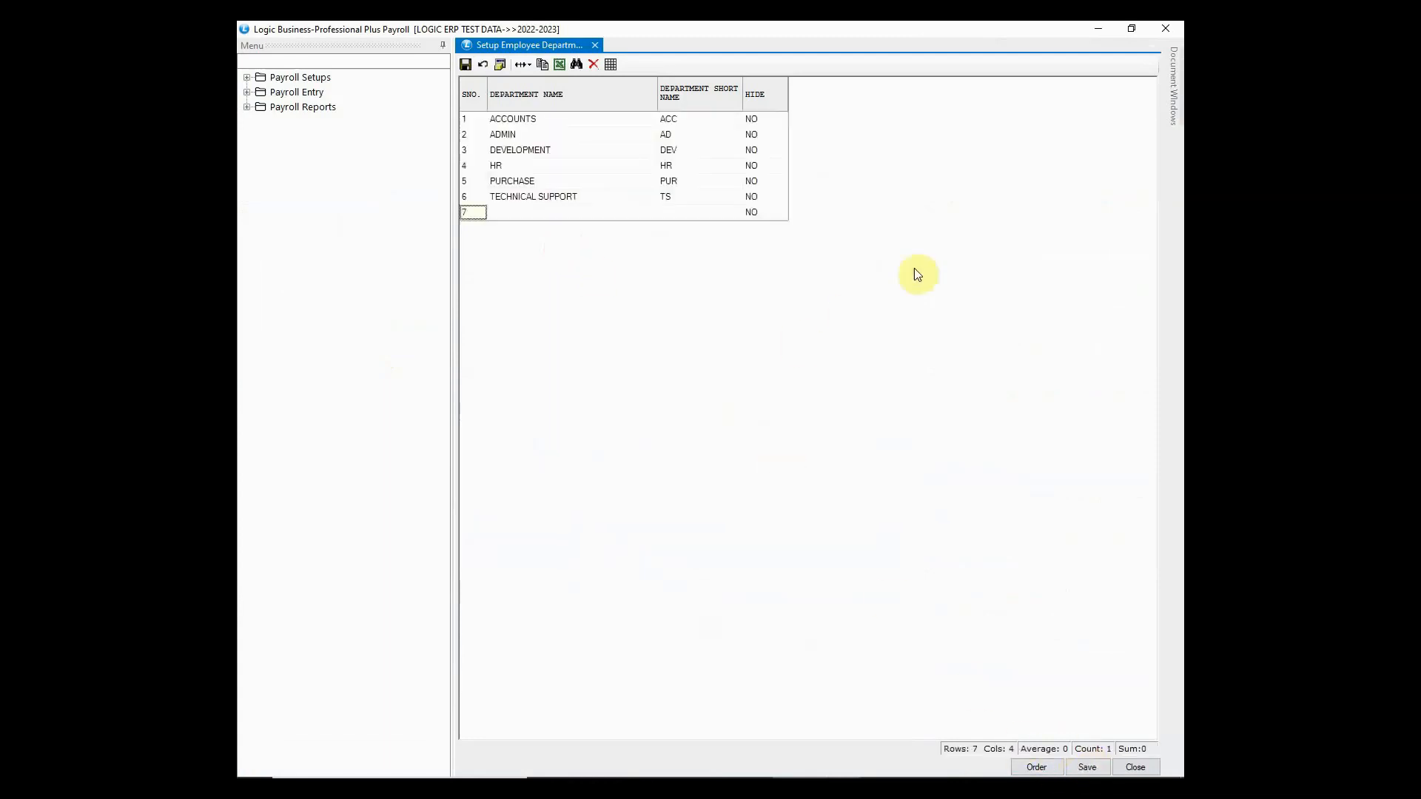
pyautogui.click(1159, 32)
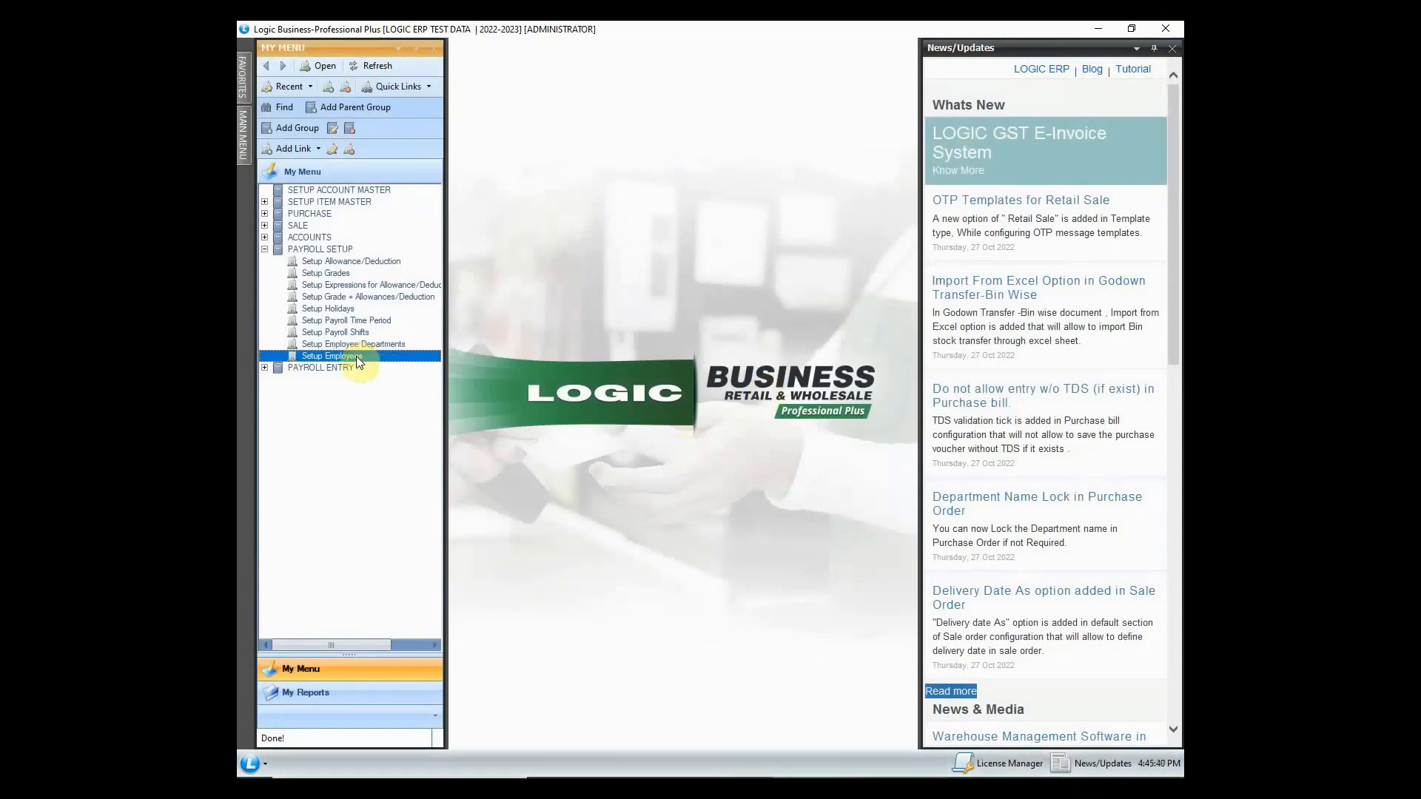
# - Open the employee setup form and enter the new employee's name and father's name
pyautogui.doubleClick(356, 357)
pyautogui.click(589, 273)
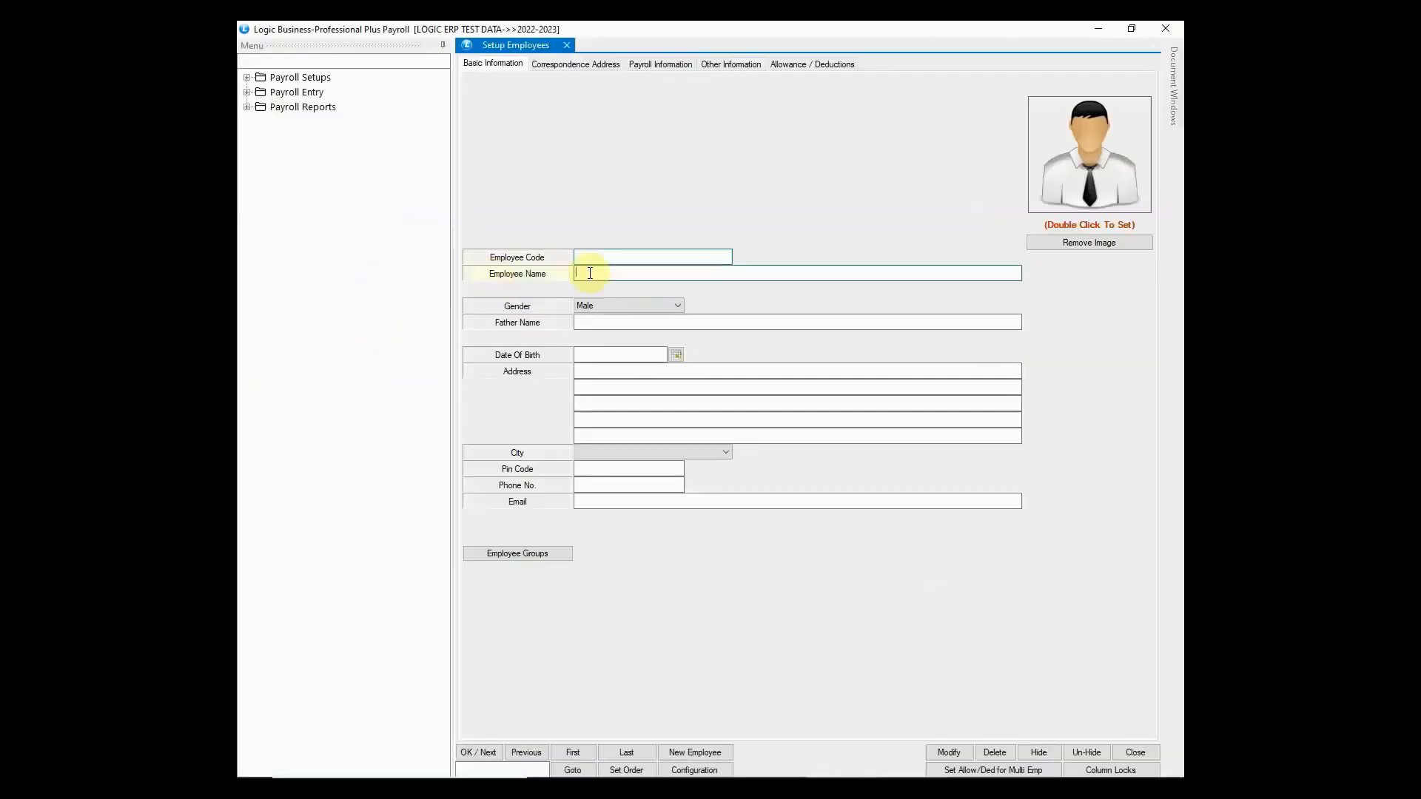
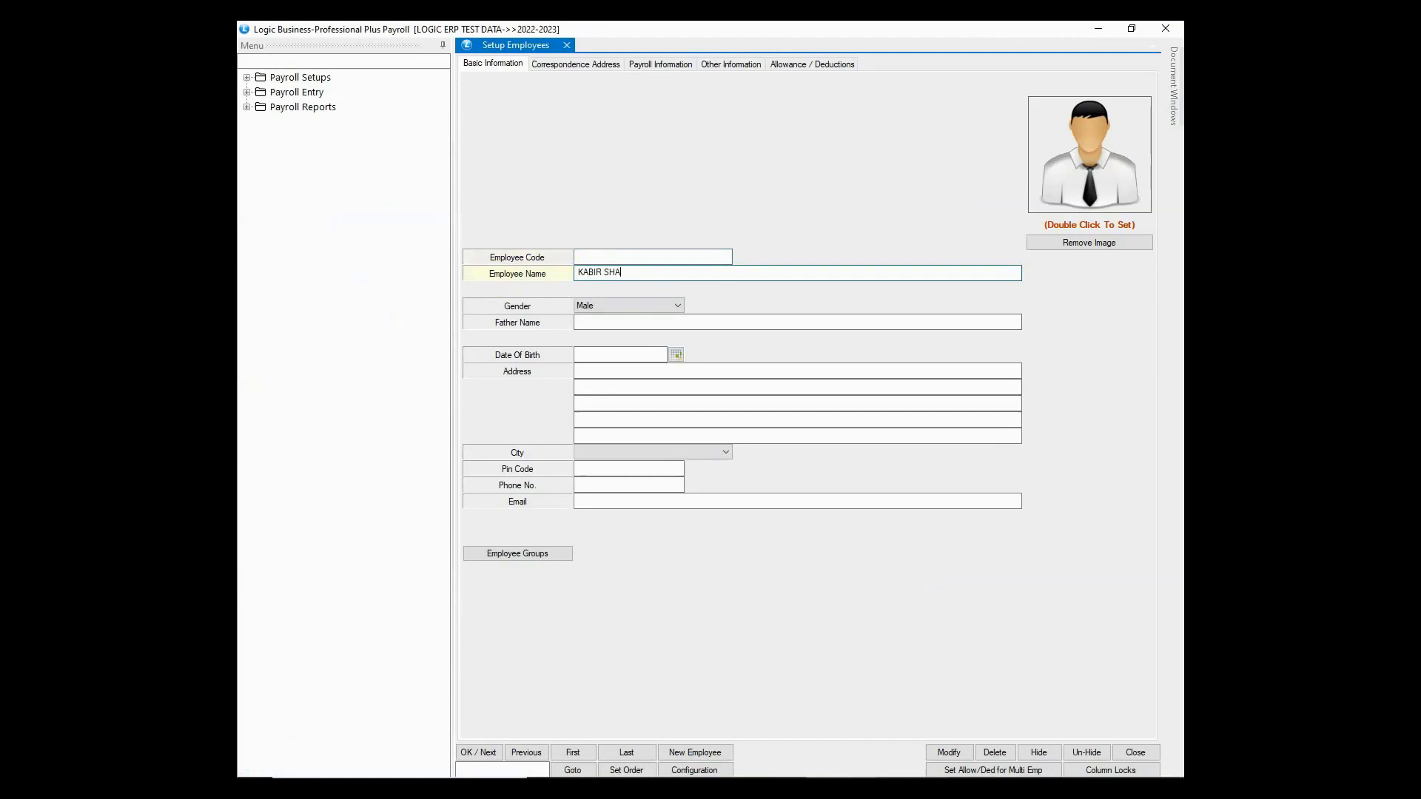
pyautogui.click(596, 321)
pyautogui.click(612, 357)
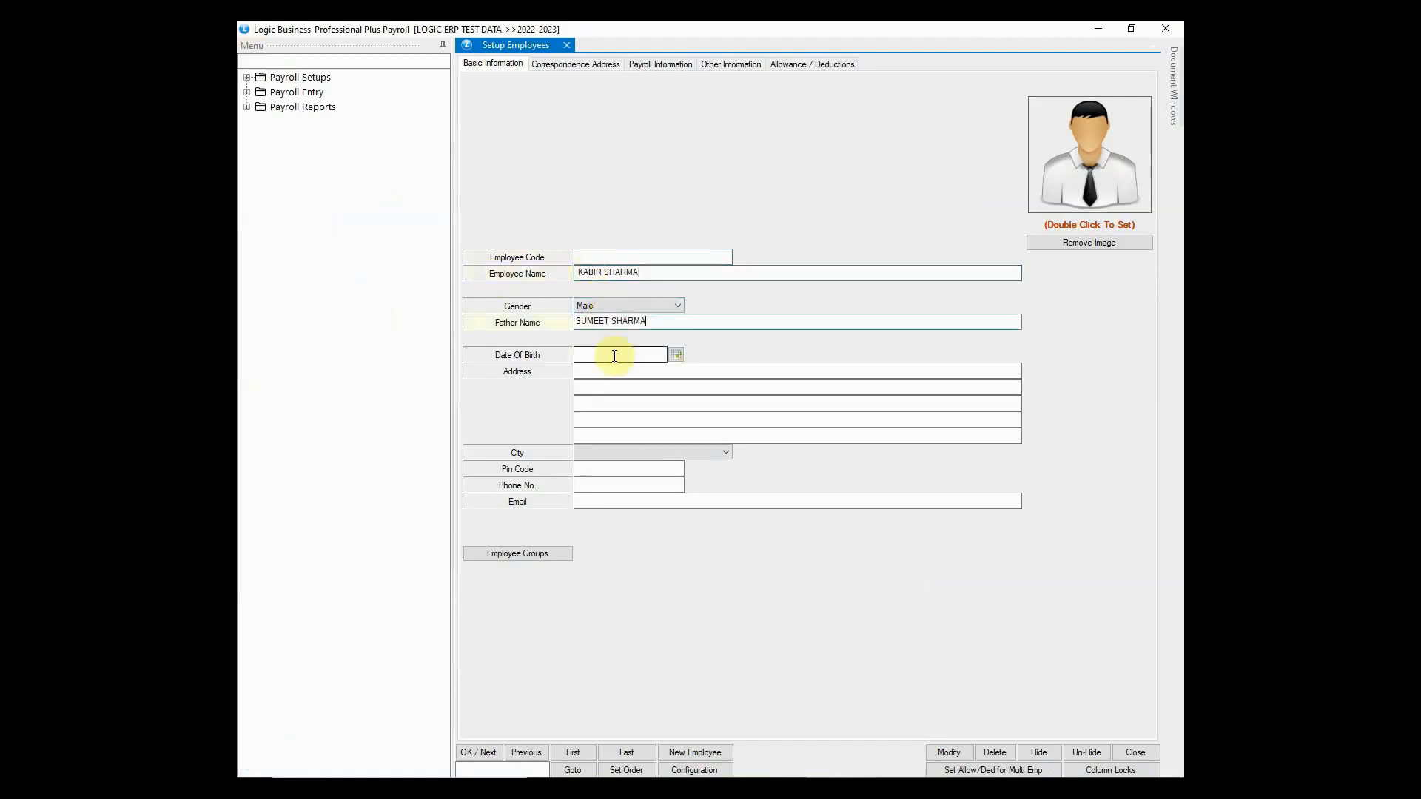
pyautogui.write('01/07/1995')
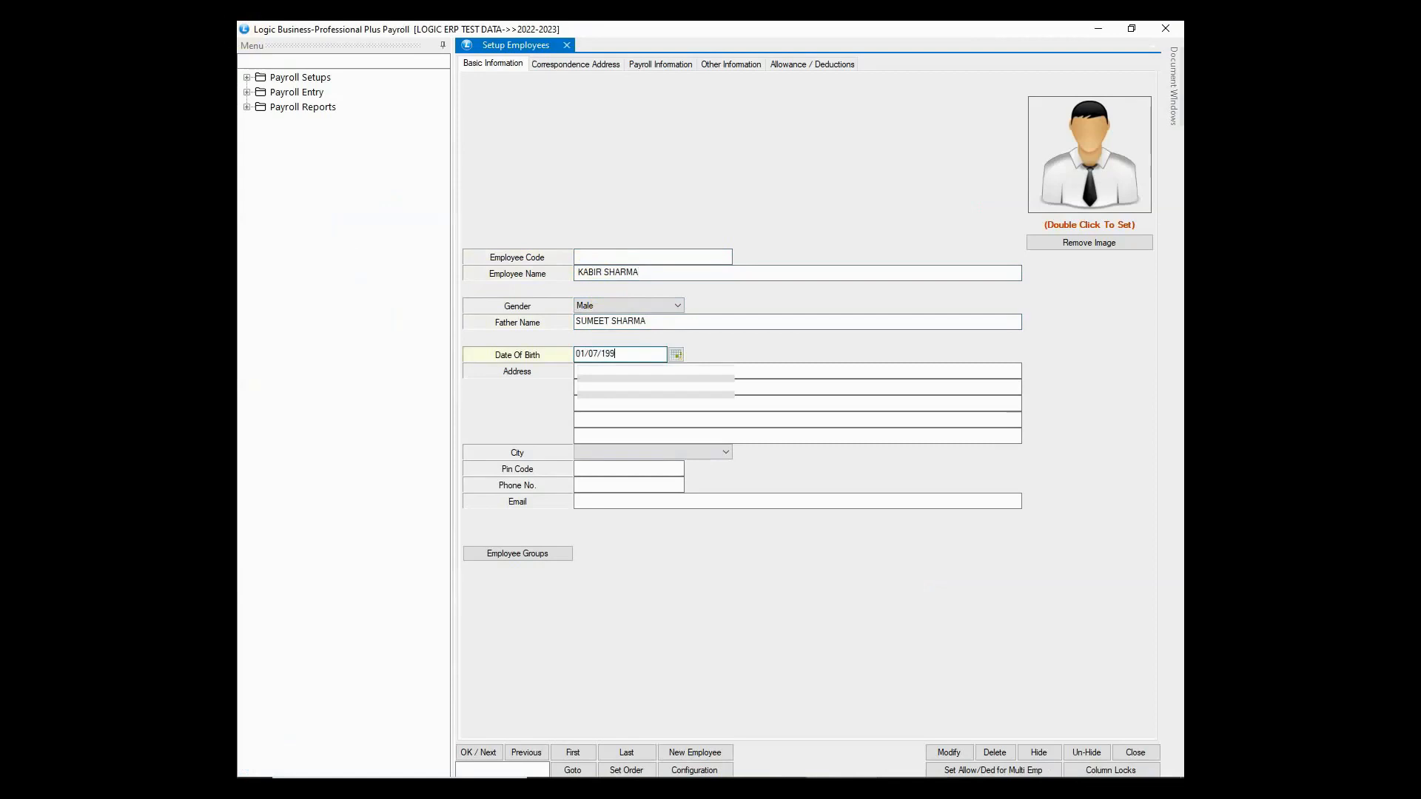
pyautogui.press('Tab')
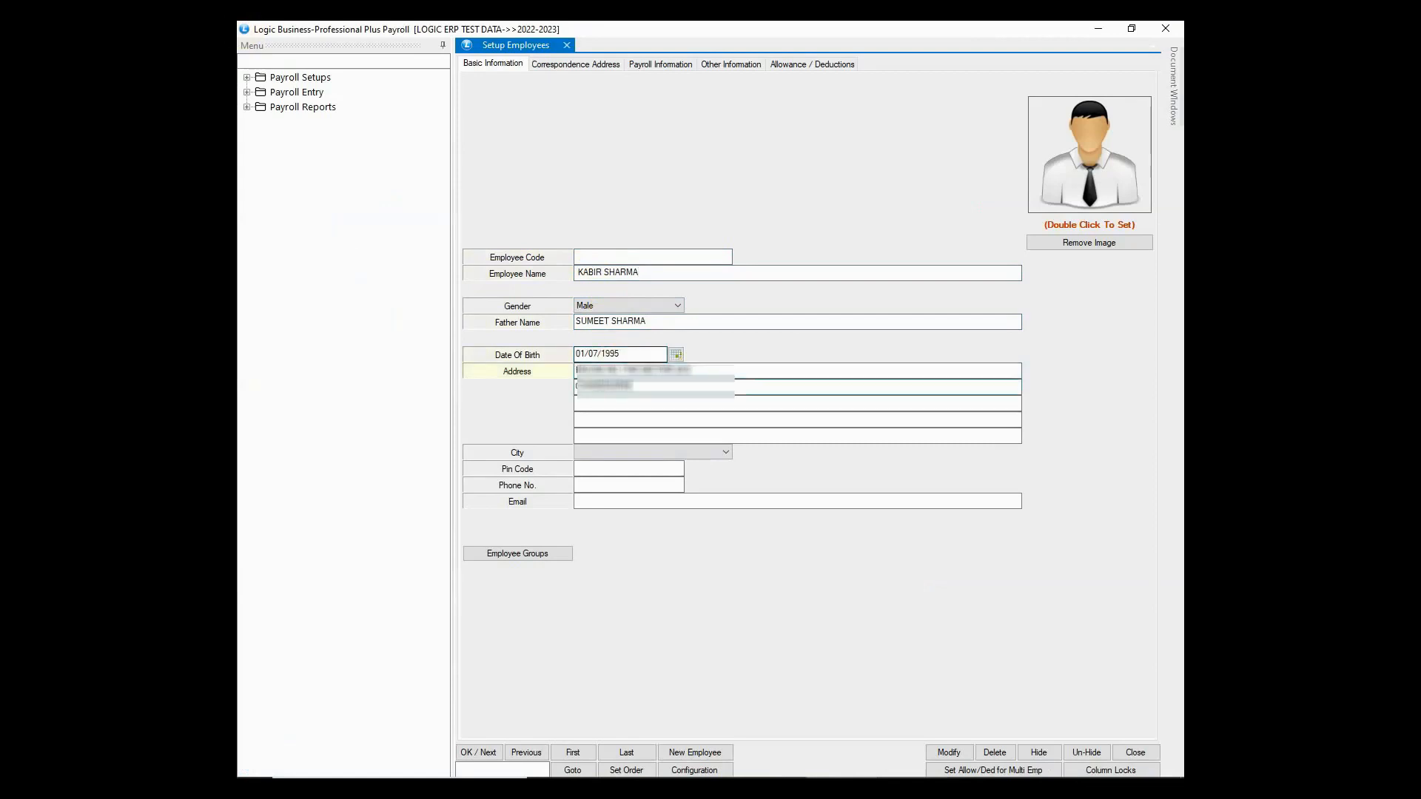
pyautogui.click(660, 451)
pyautogui.click(653, 503)
pyautogui.press('Tab')
pyautogui.write('160012')
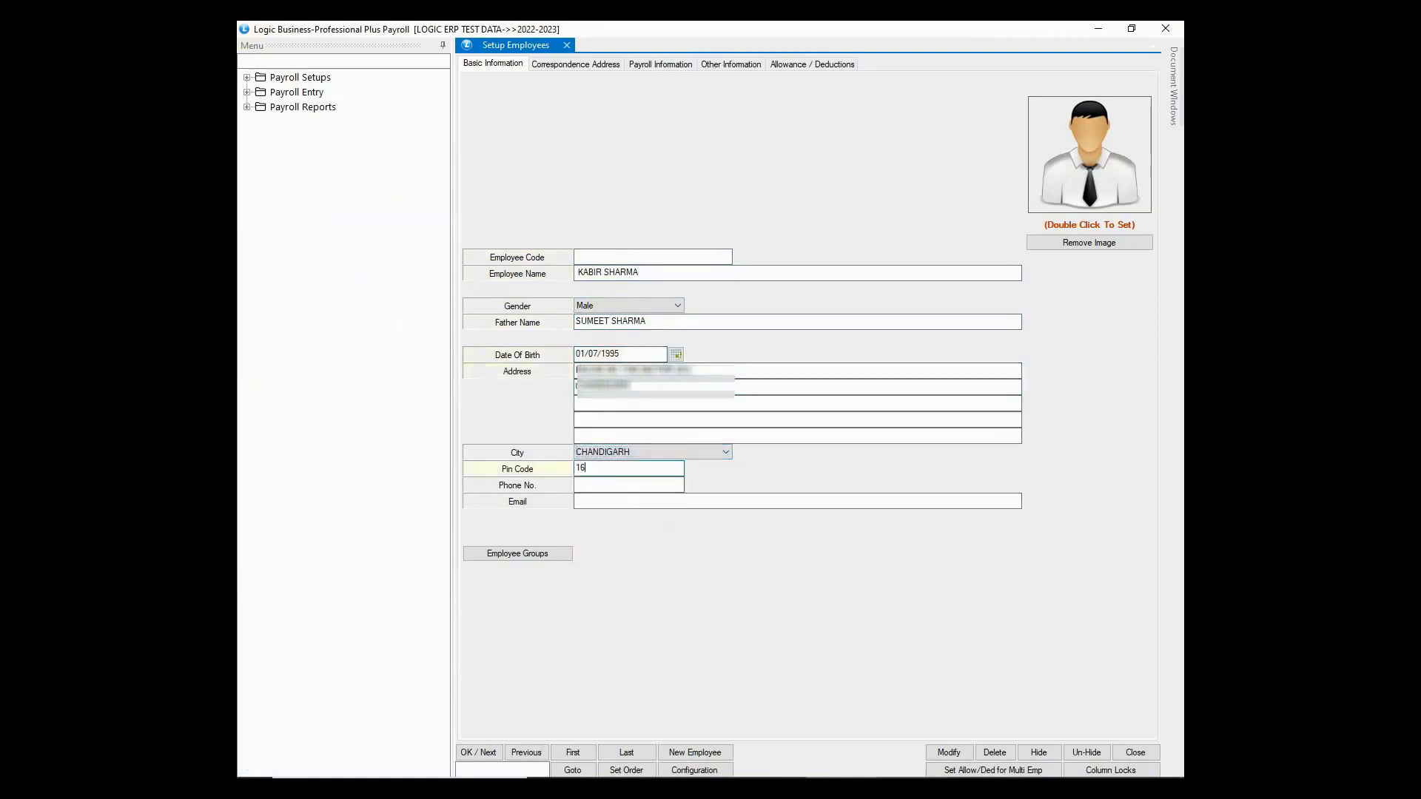
pyautogui.click(607, 486)
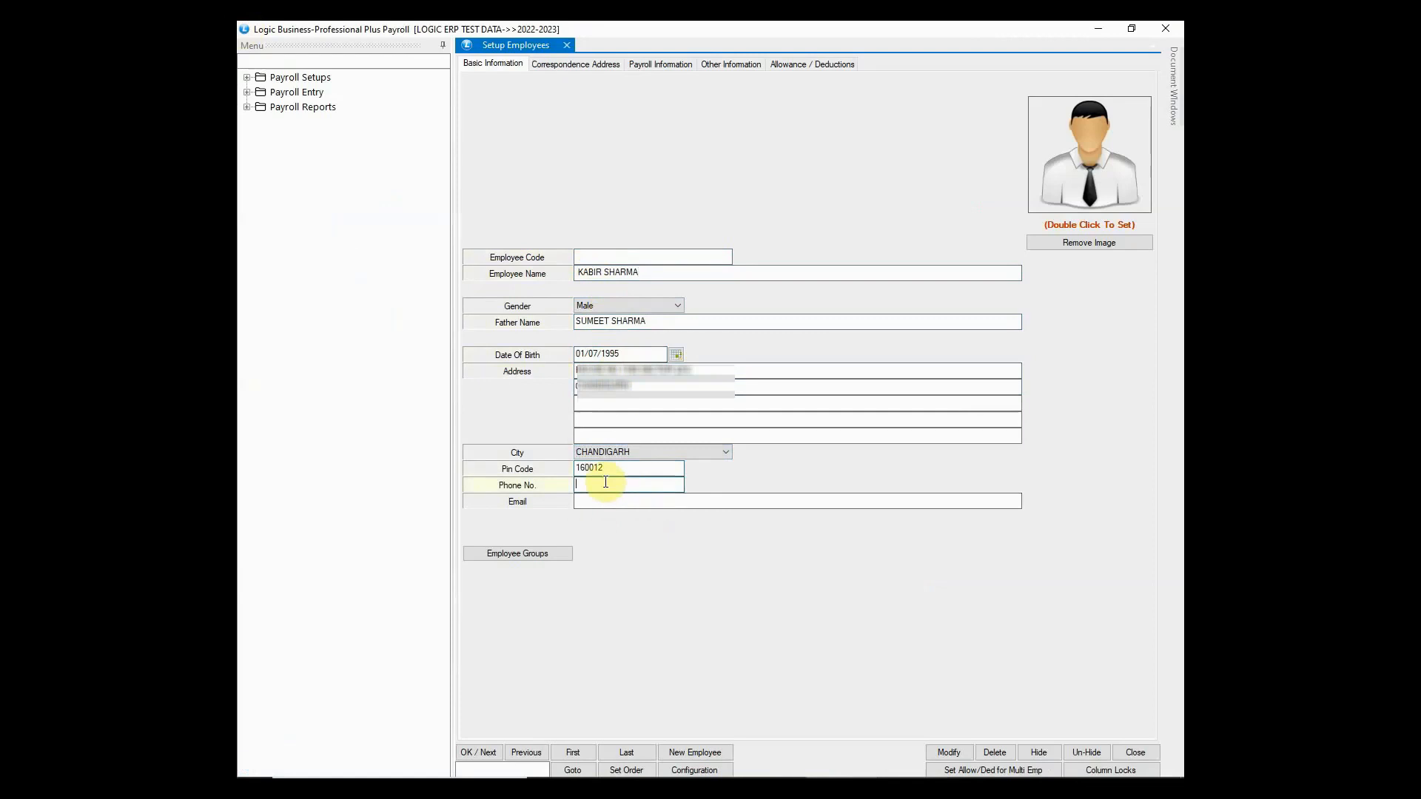
pyautogui.click(606, 501)
pyautogui.click(674, 527)
pyautogui.click(576, 69)
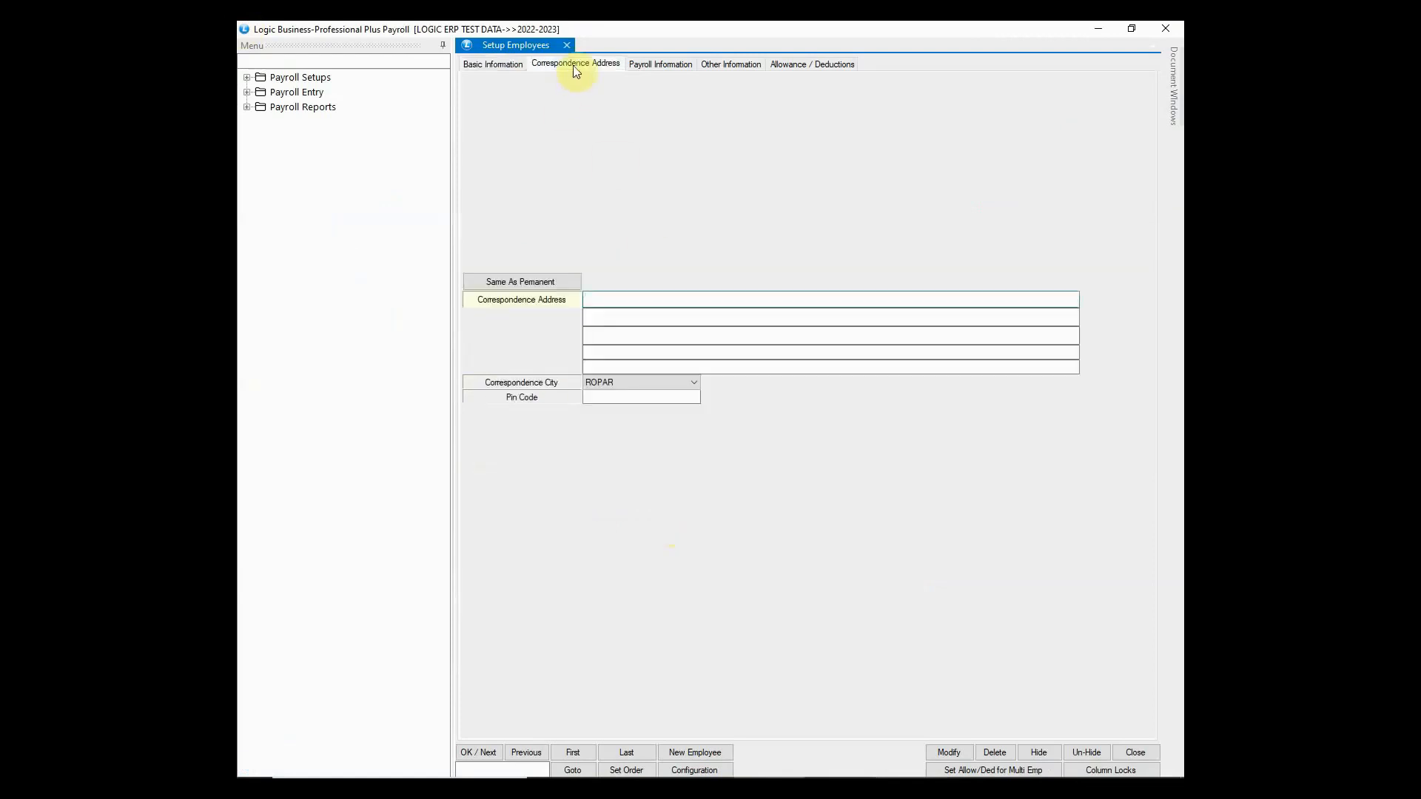
pyautogui.click(517, 283)
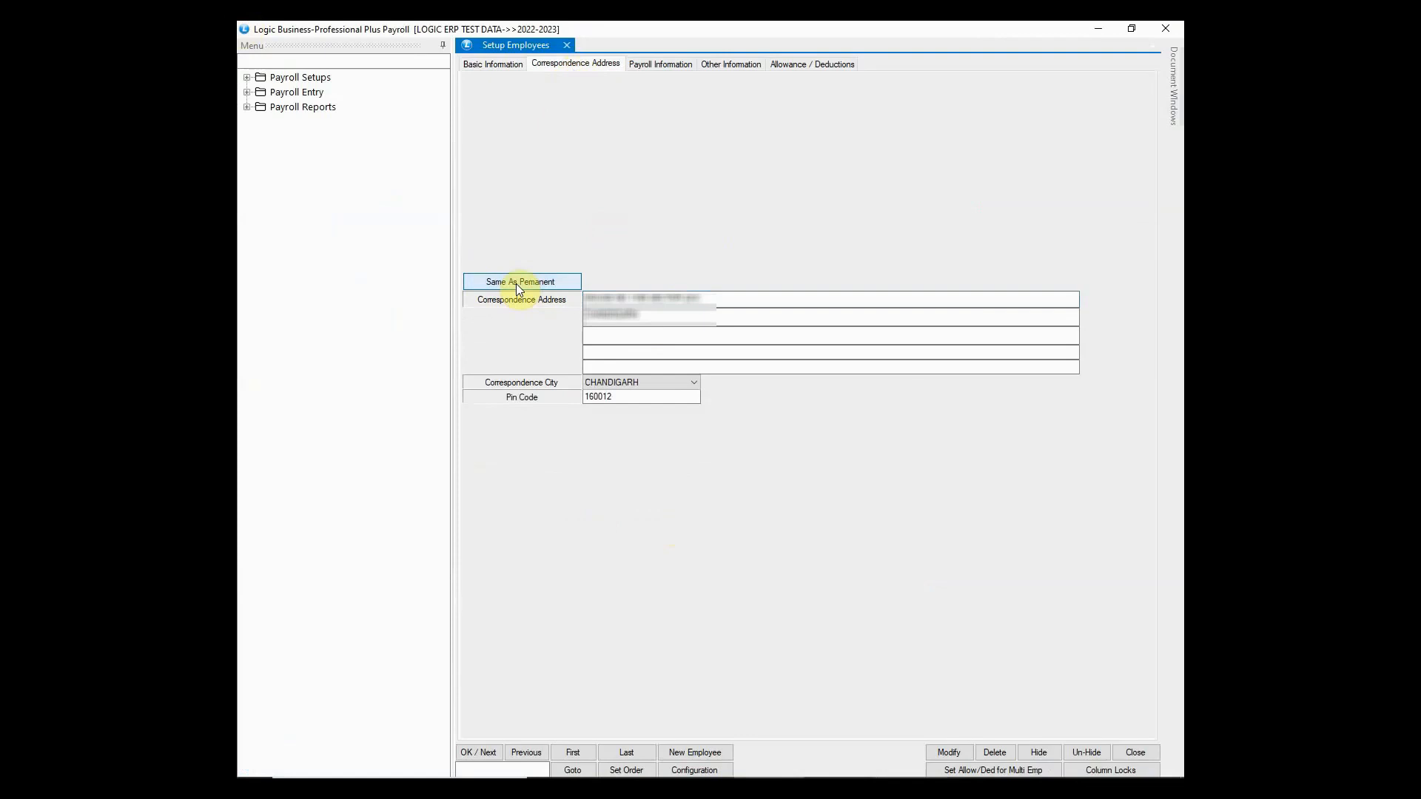
# - Enter joining date 01/08/2019, basic pay 150000 and employee type Salary Basis
pyautogui.click(664, 65)
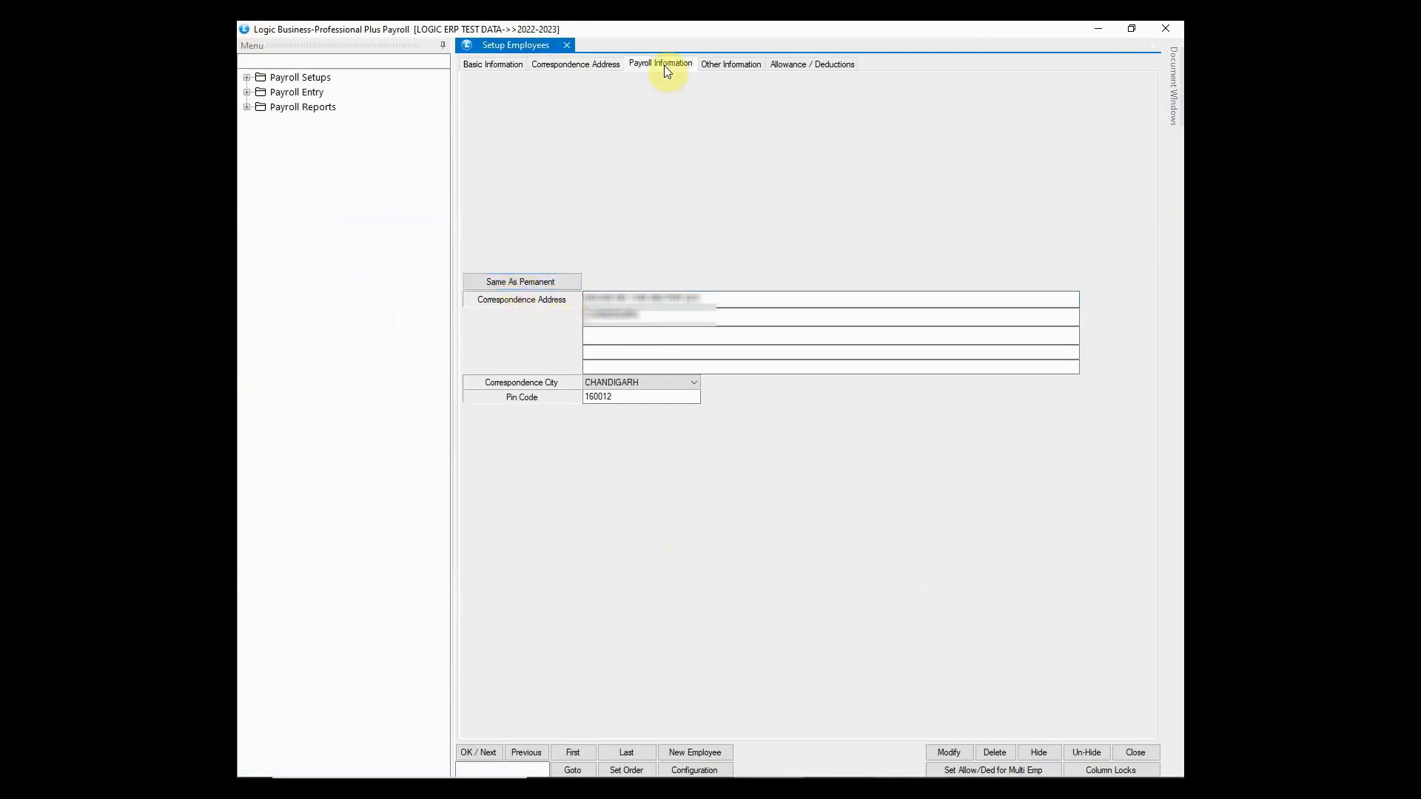
pyautogui.write('01/08/2019')
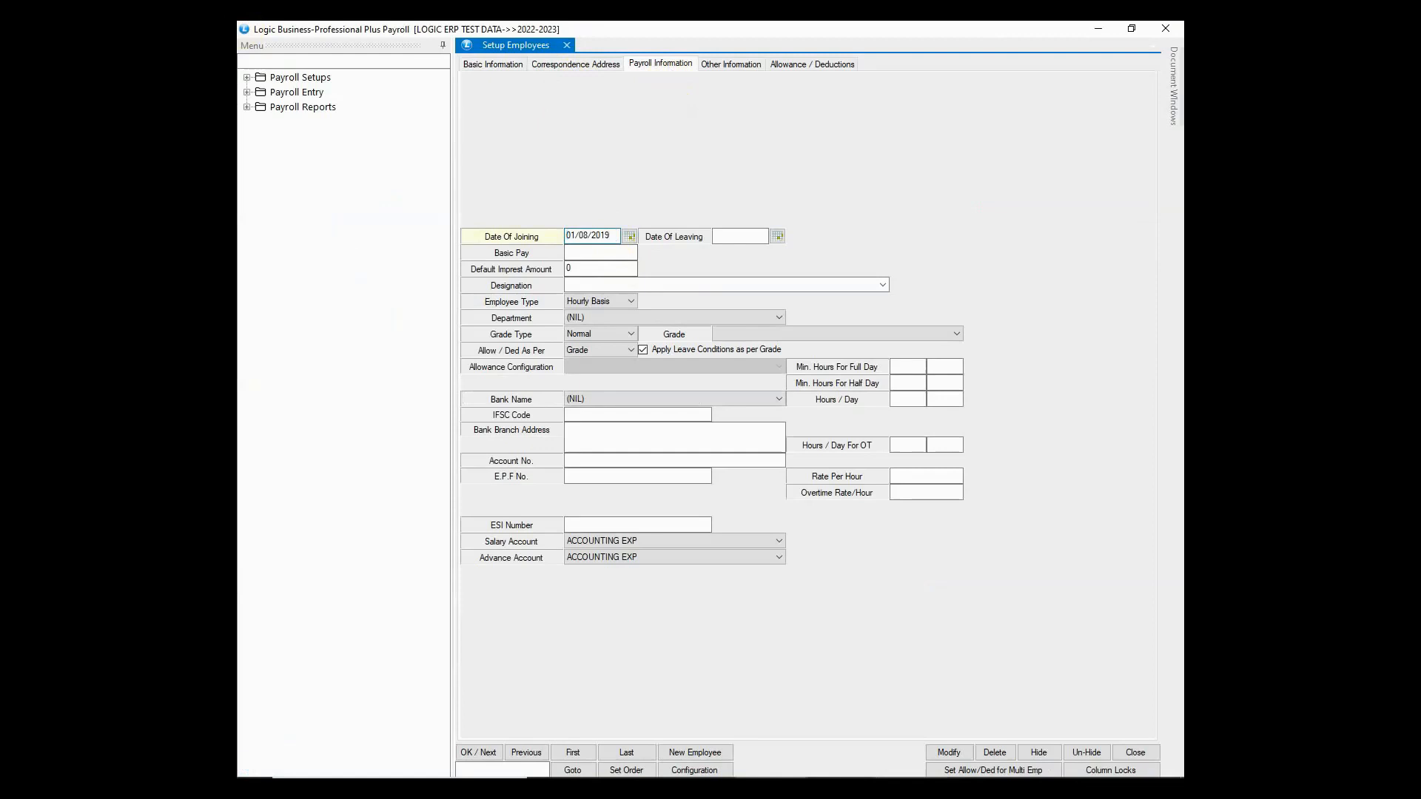
pyautogui.click(715, 235)
pyautogui.press('Tab')
pyautogui.write('150000')
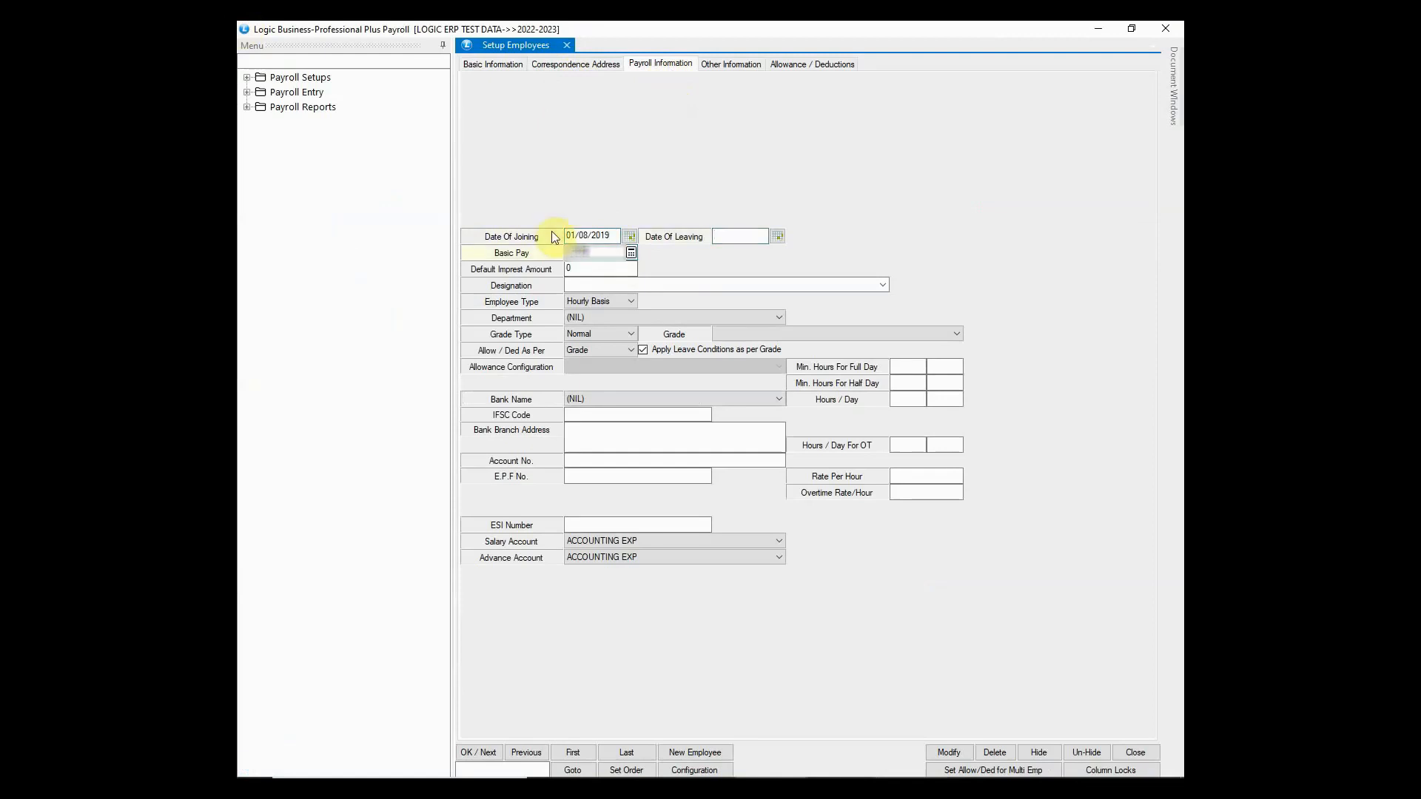
pyautogui.press('Tab')
pyautogui.click(598, 302)
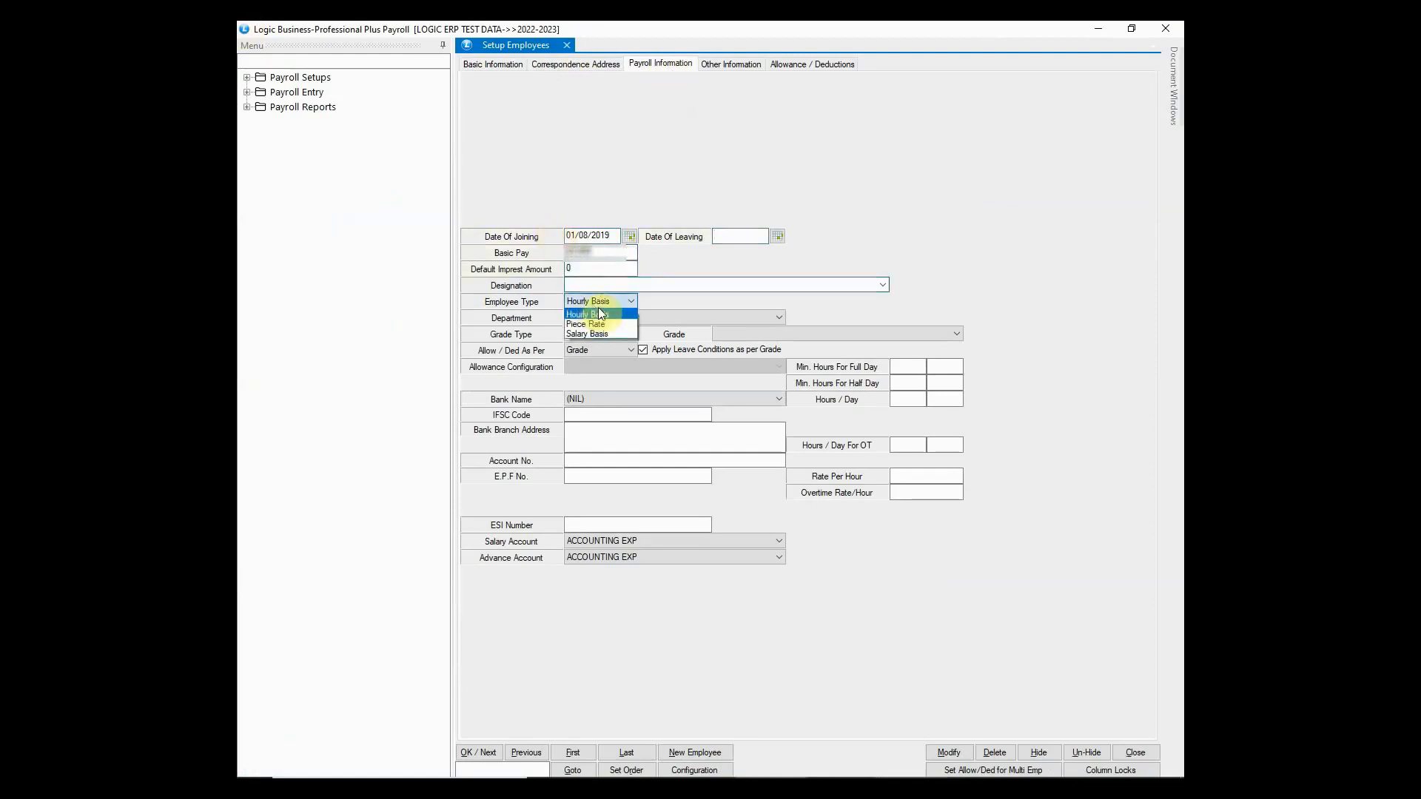
pyautogui.click(606, 335)
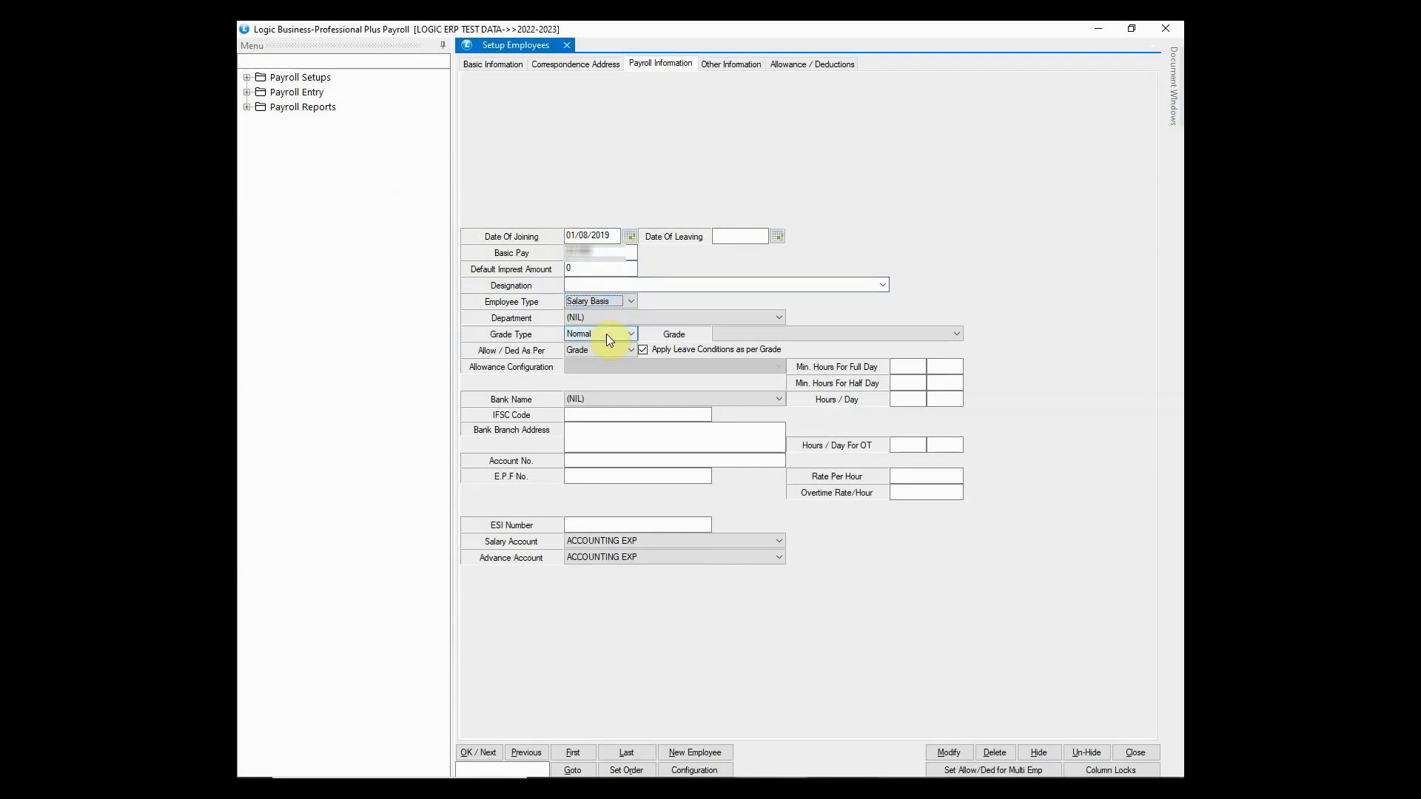
# - Set department TECHNICAL SUPPORT, grade M1, bank (NIL), and enter the ESI number
pyautogui.click(600, 319)
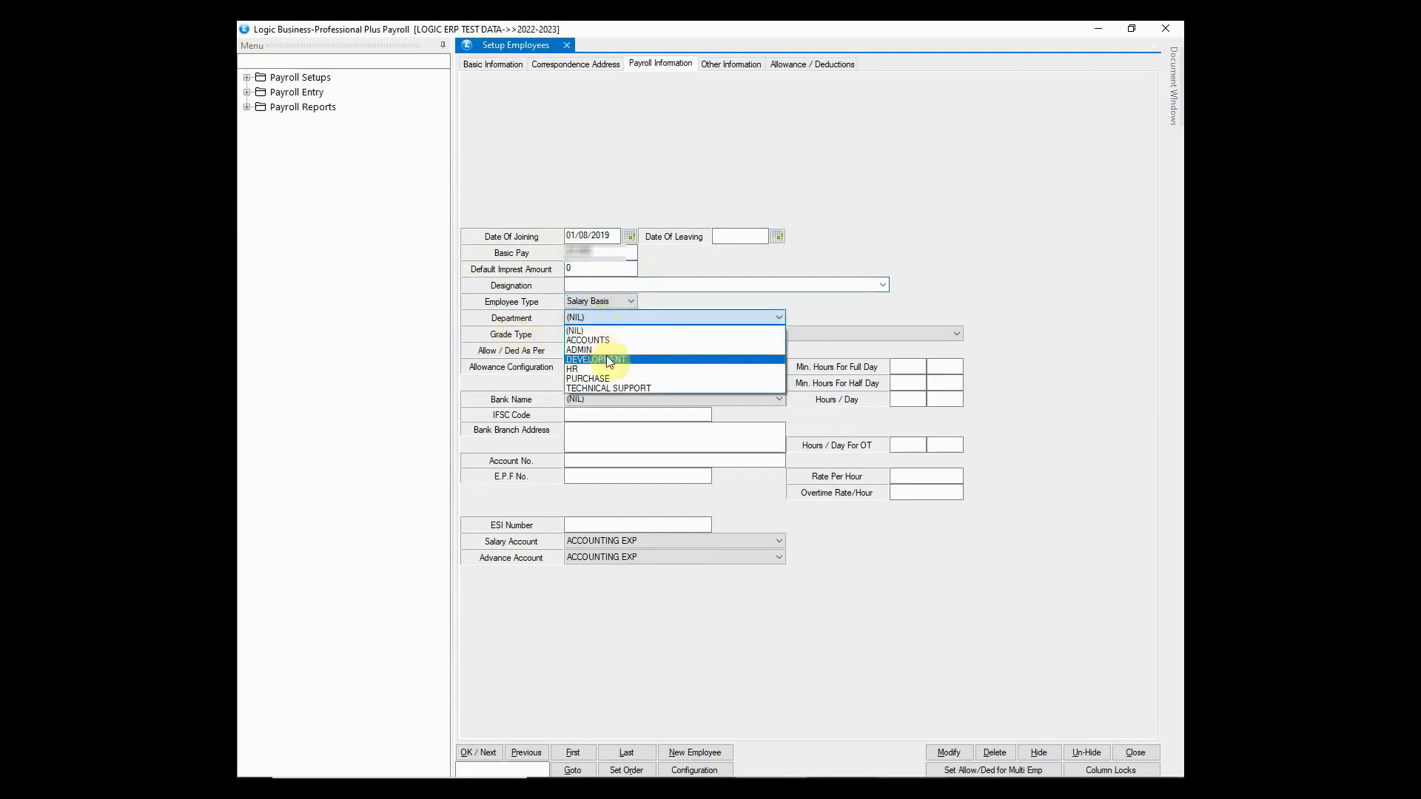
pyautogui.click(610, 389)
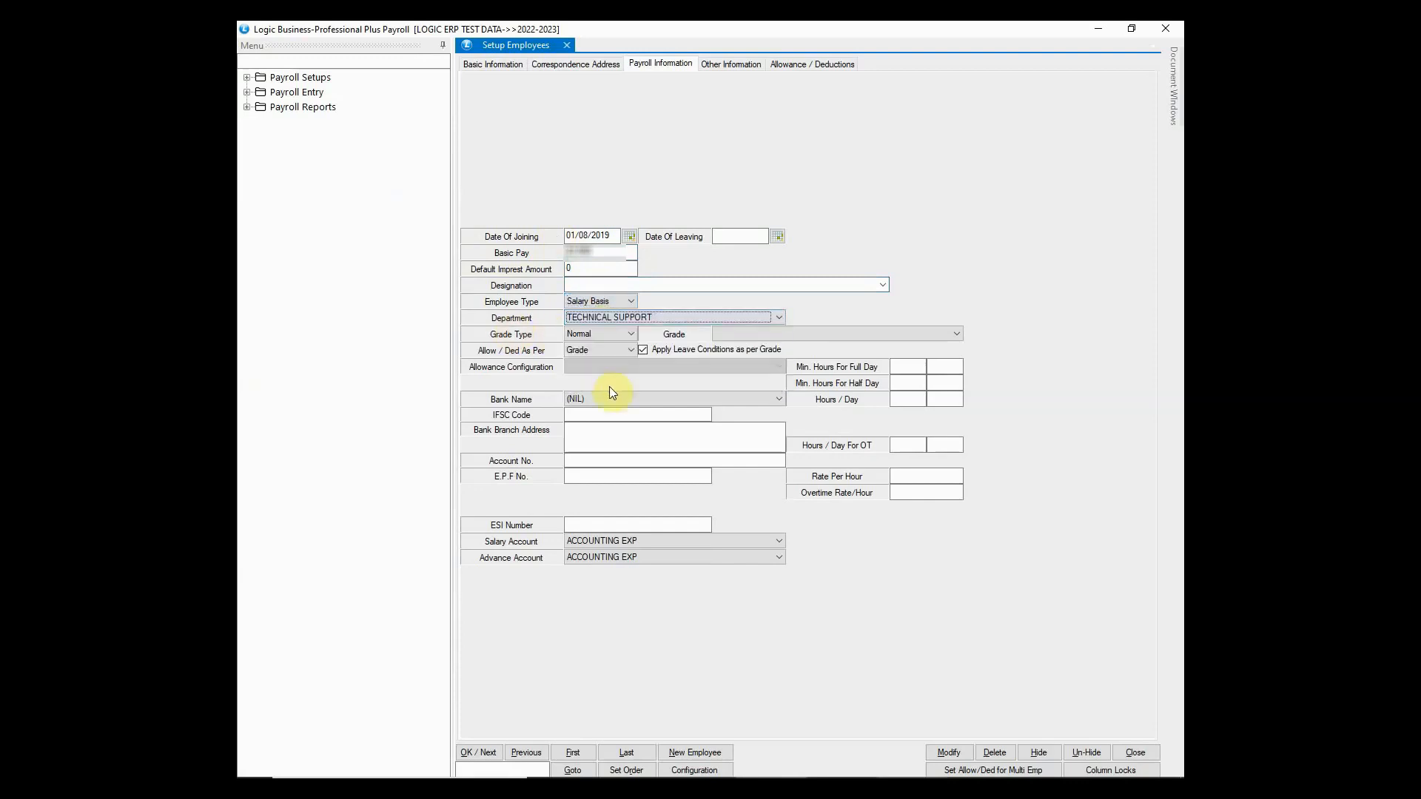
pyautogui.click(603, 335)
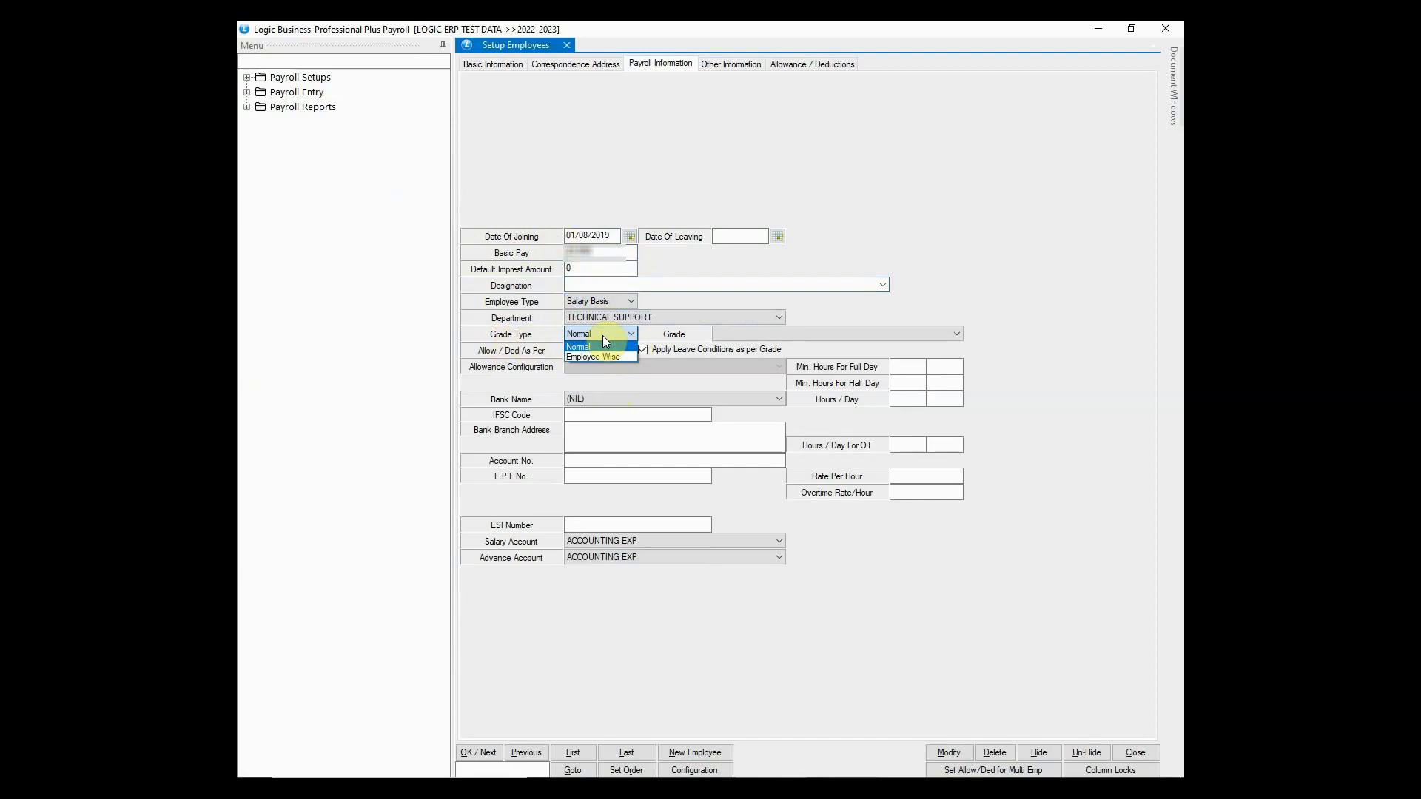
pyautogui.press('Escape')
pyautogui.click(747, 333)
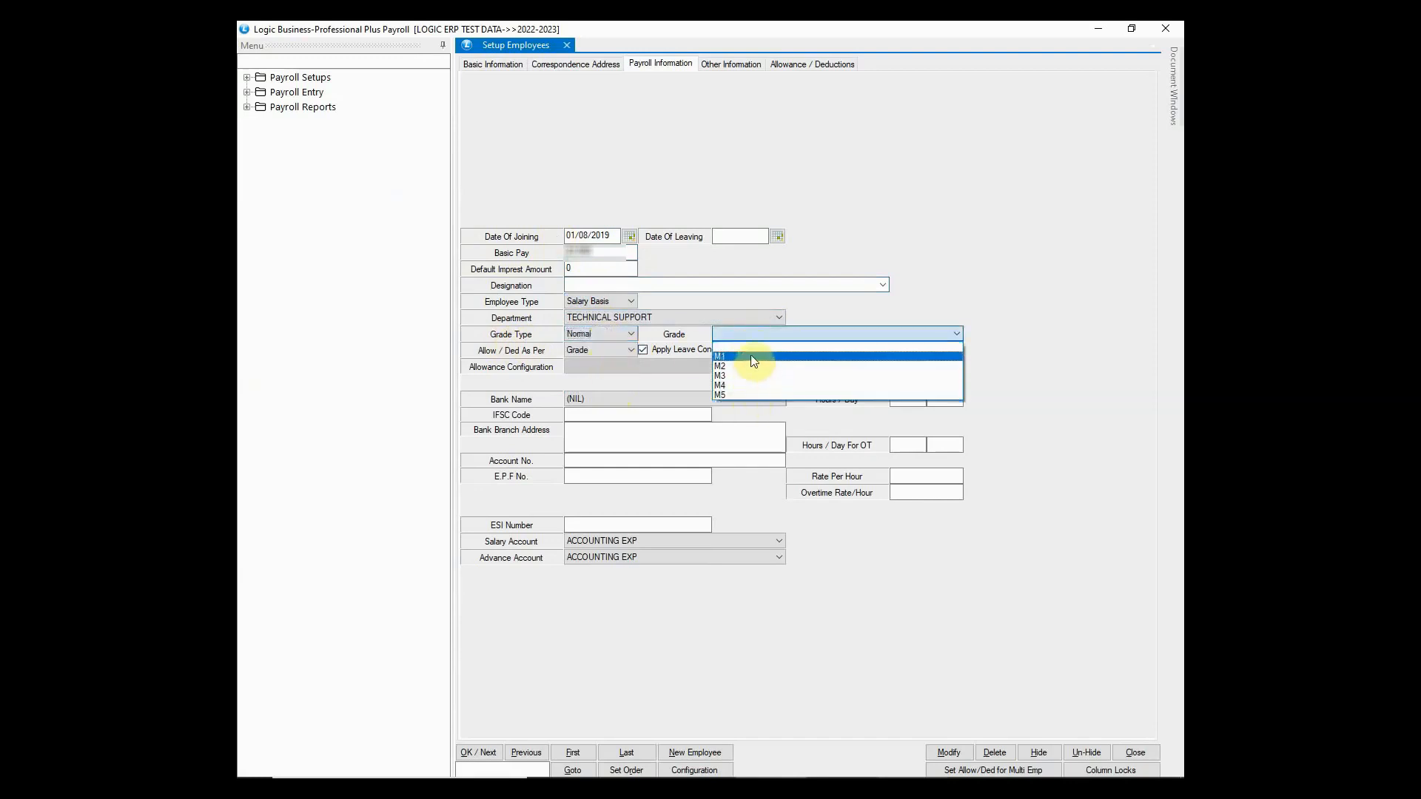
pyautogui.click(752, 358)
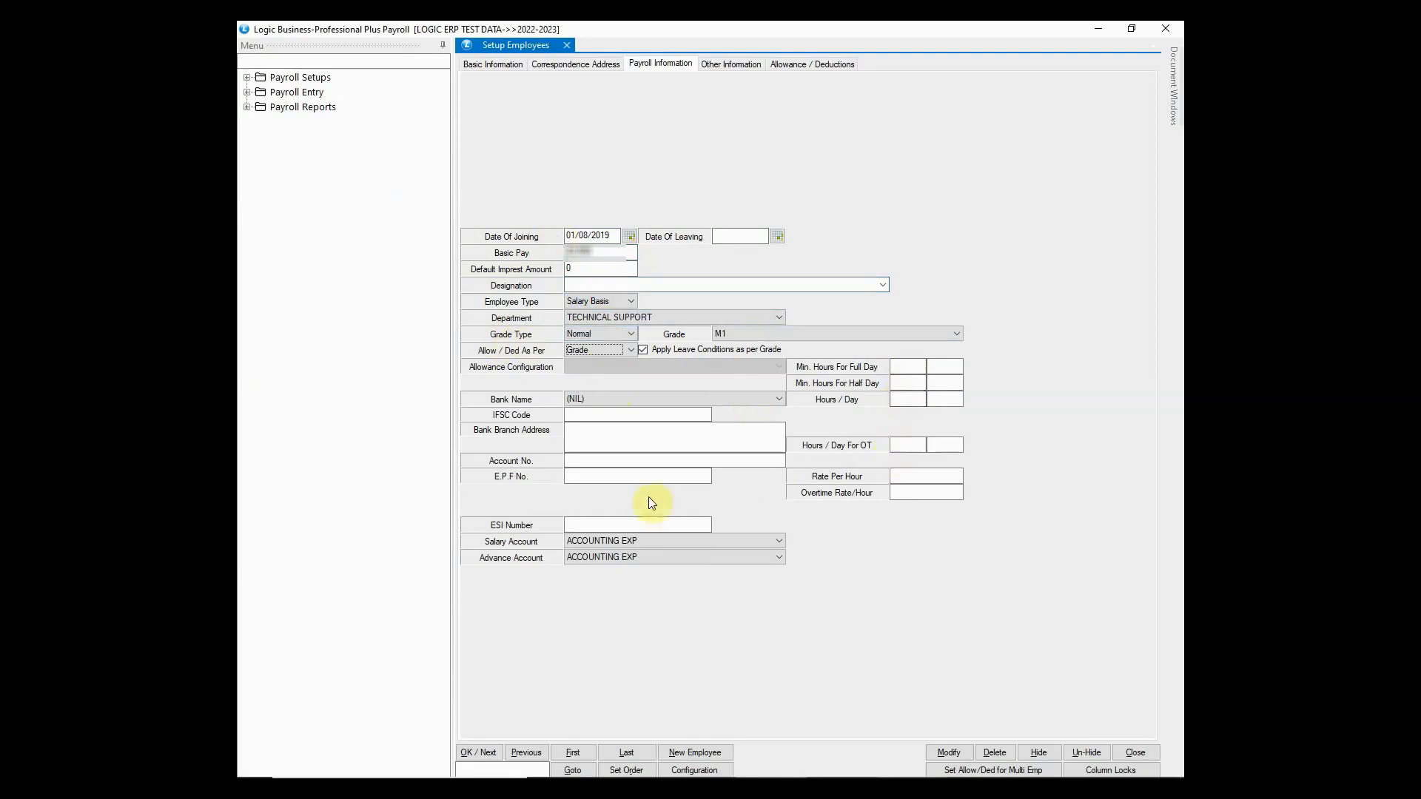
pyautogui.click(589, 399)
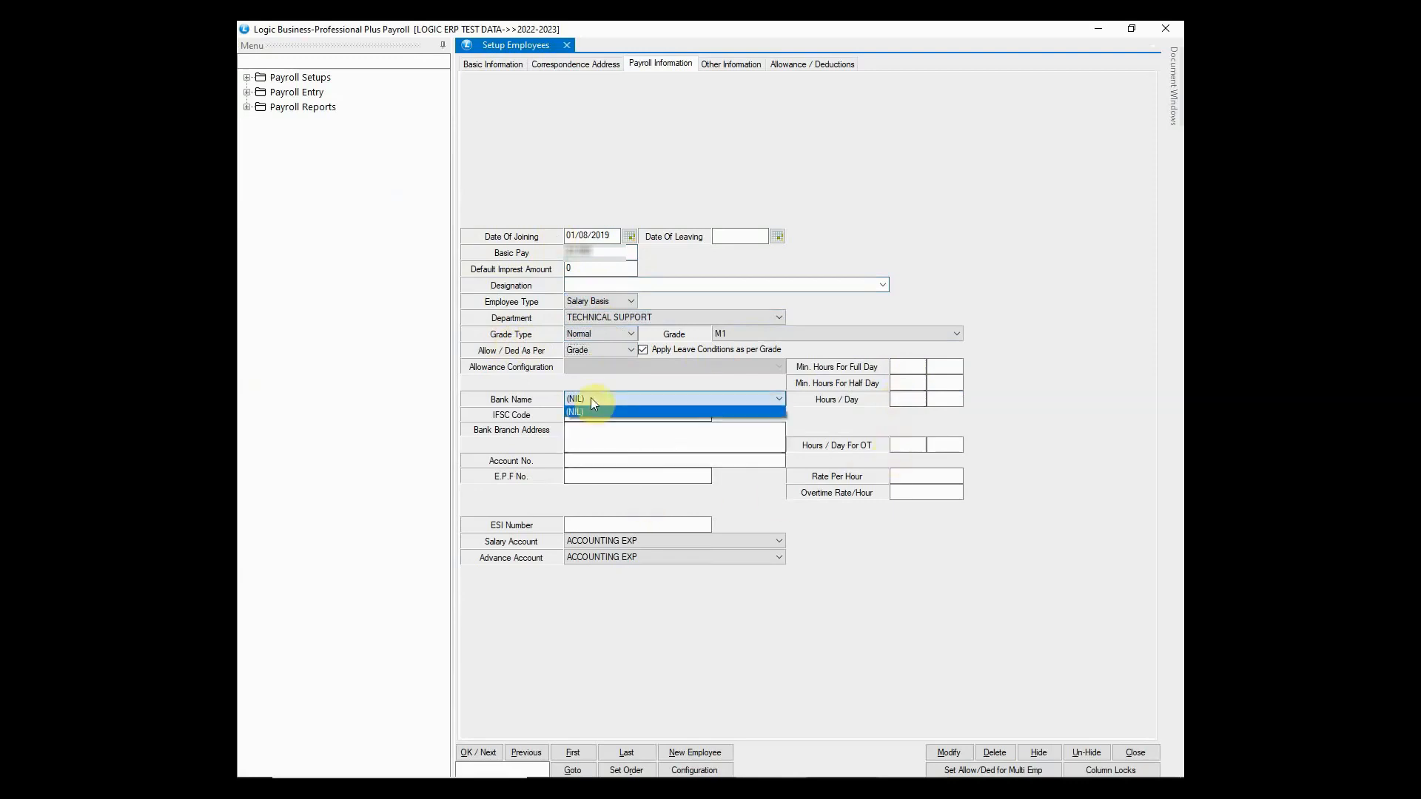
pyautogui.click(591, 398)
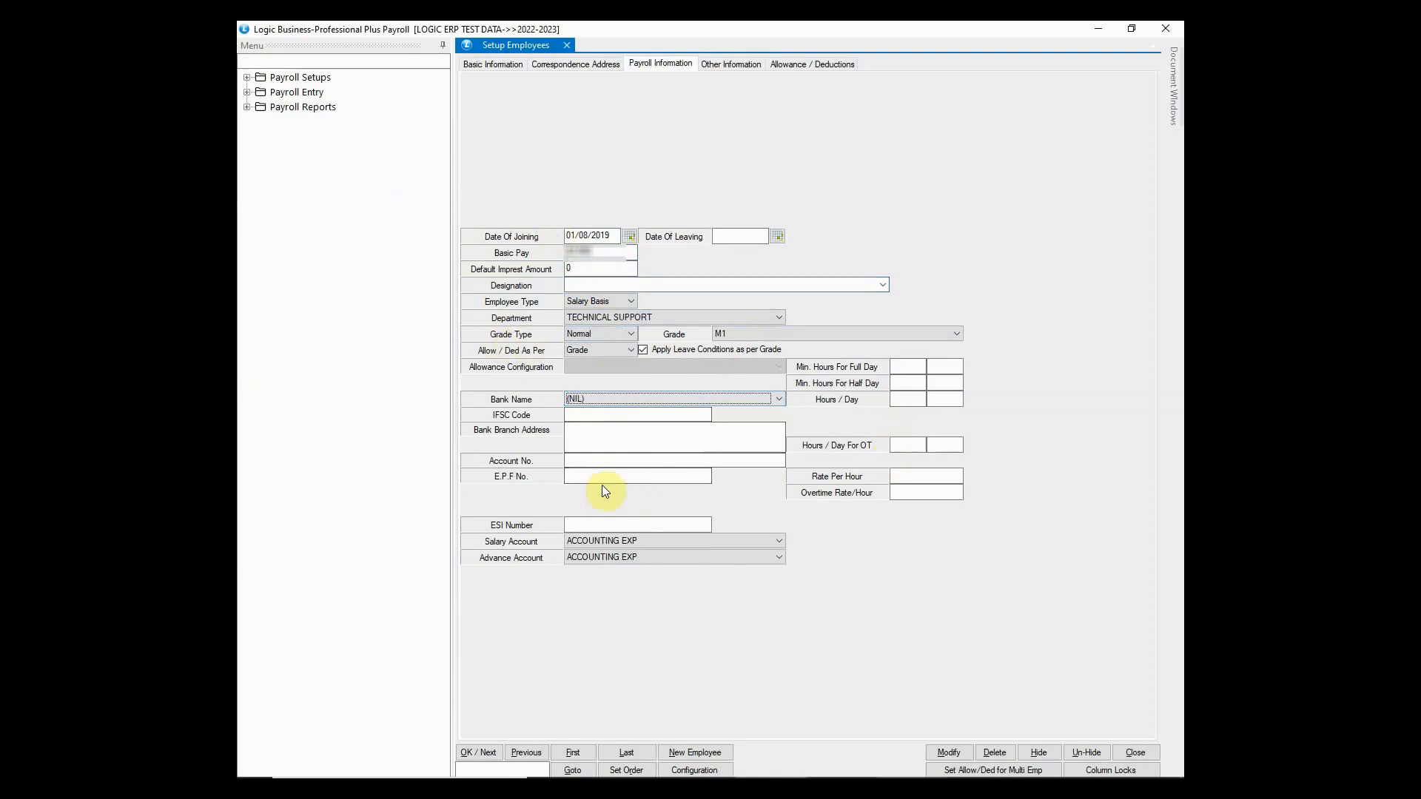
pyautogui.click(588, 524)
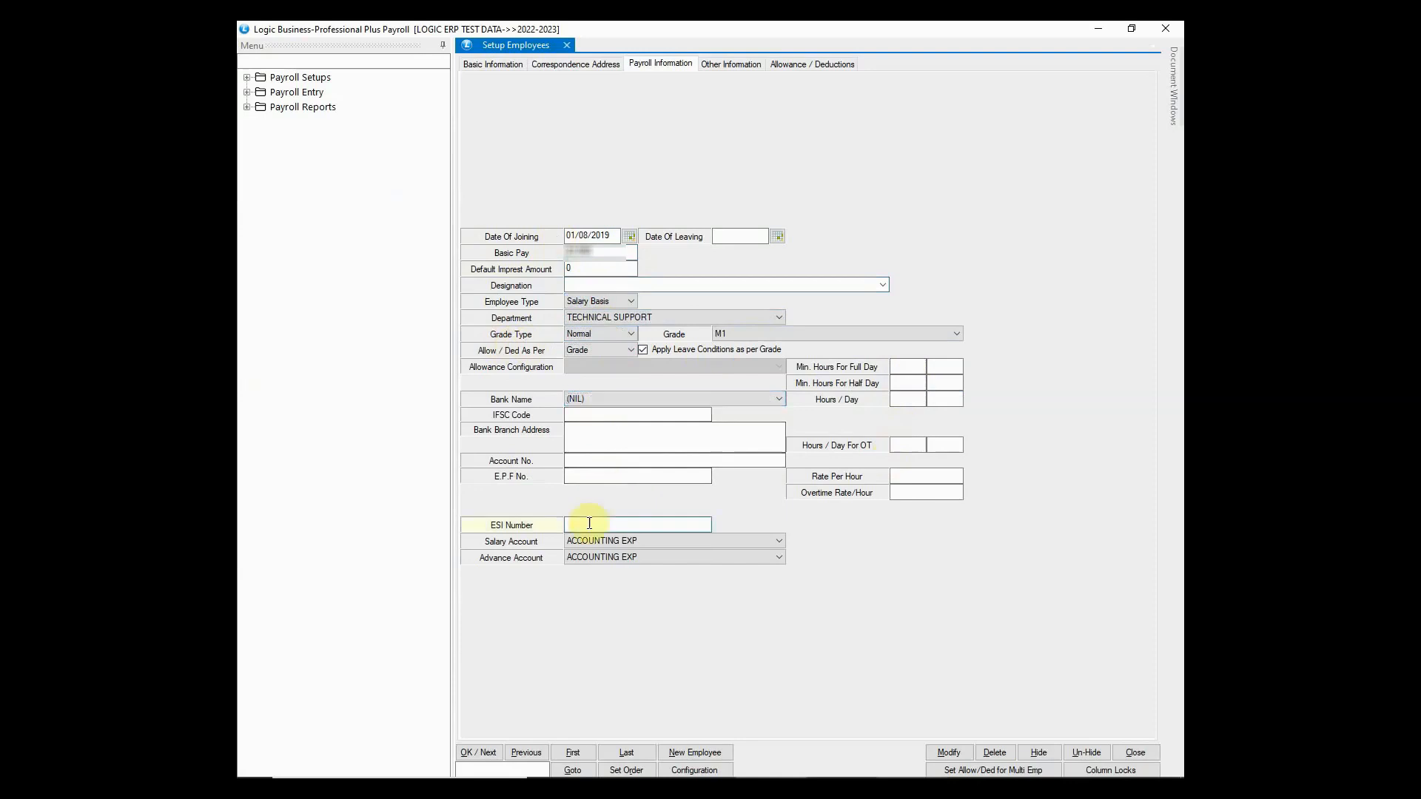
pyautogui.write('......')
# - Review remarks, branch, and the HRA, medical and leave allowances, then save with OK / Next
pyautogui.click(732, 70)
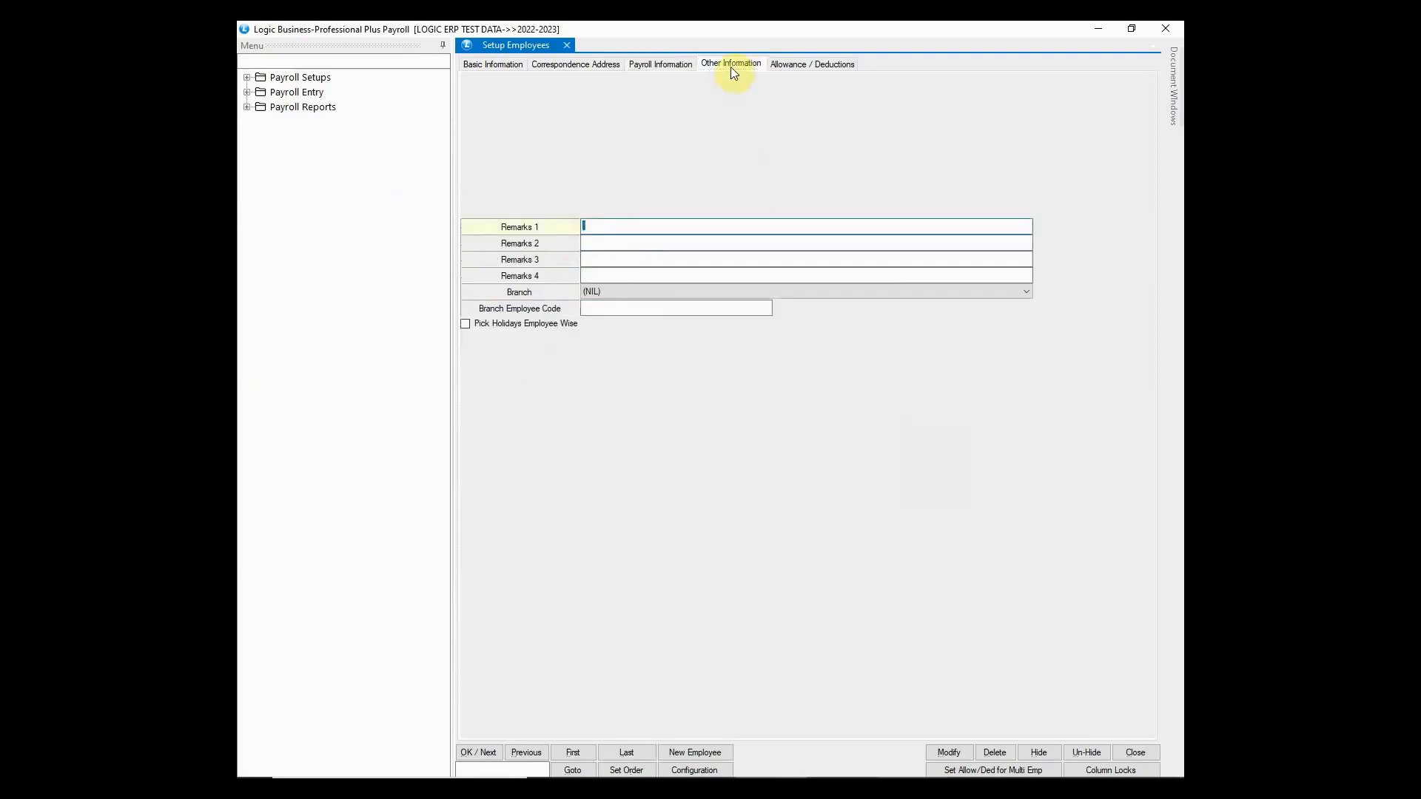
pyautogui.click(812, 66)
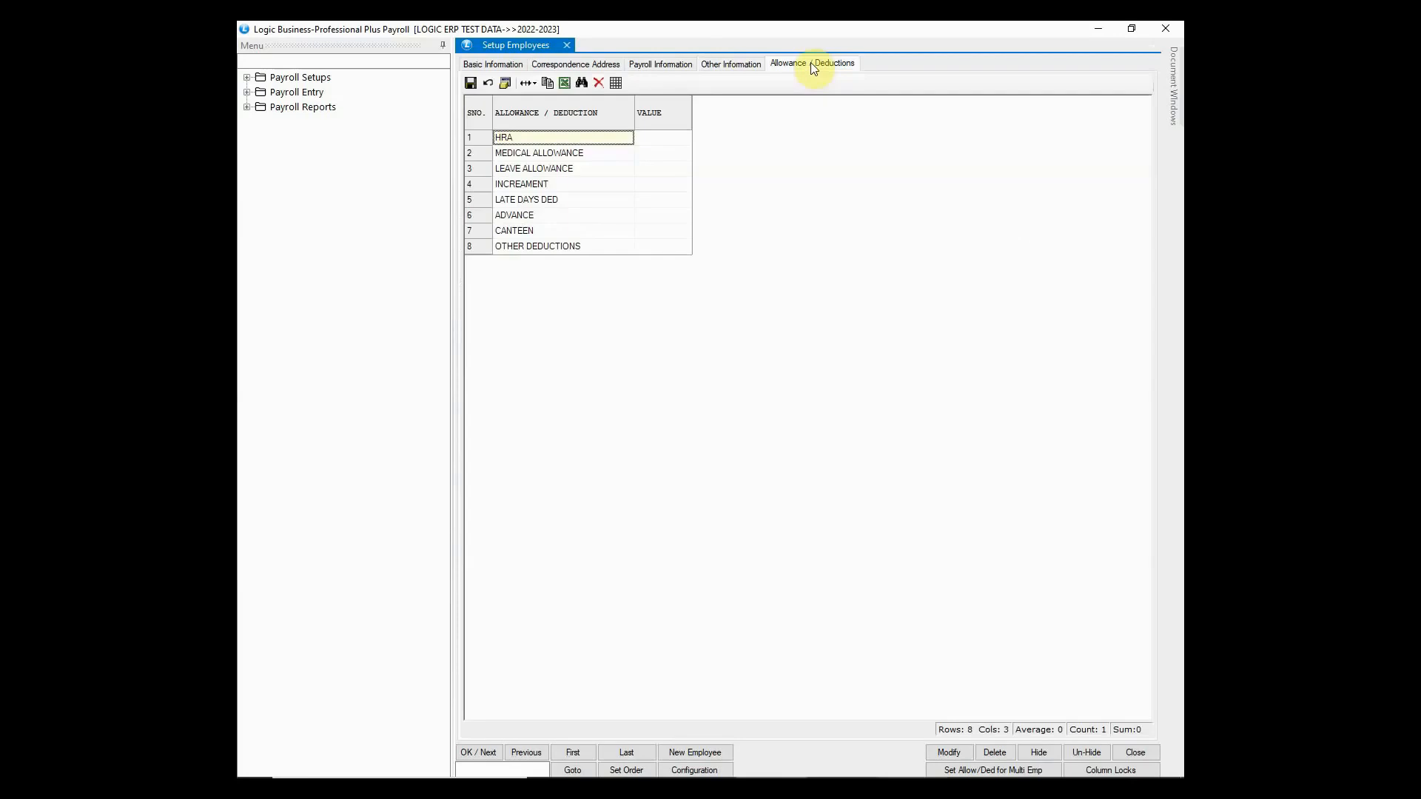
pyautogui.click(669, 138)
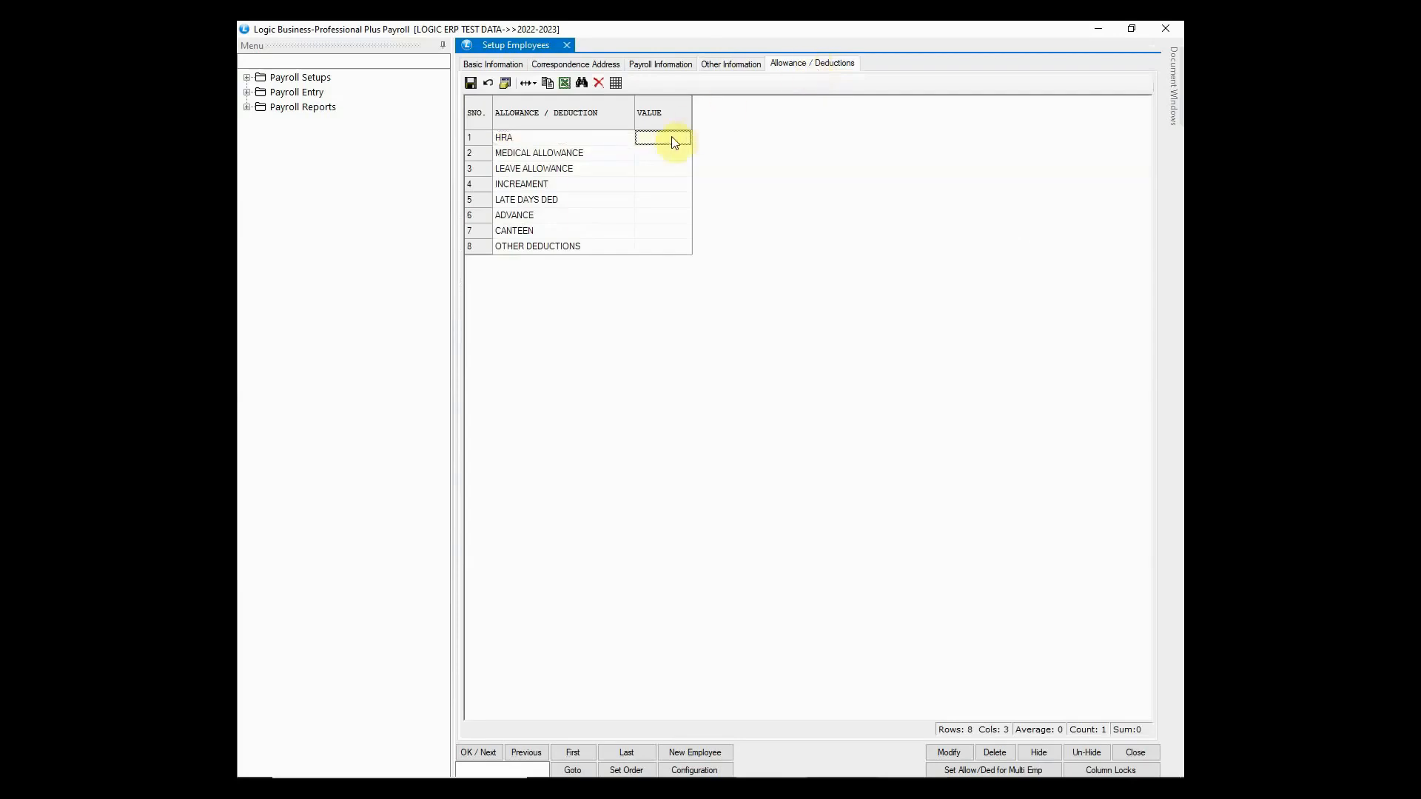
pyautogui.click(675, 153)
pyautogui.click(673, 169)
pyautogui.click(495, 65)
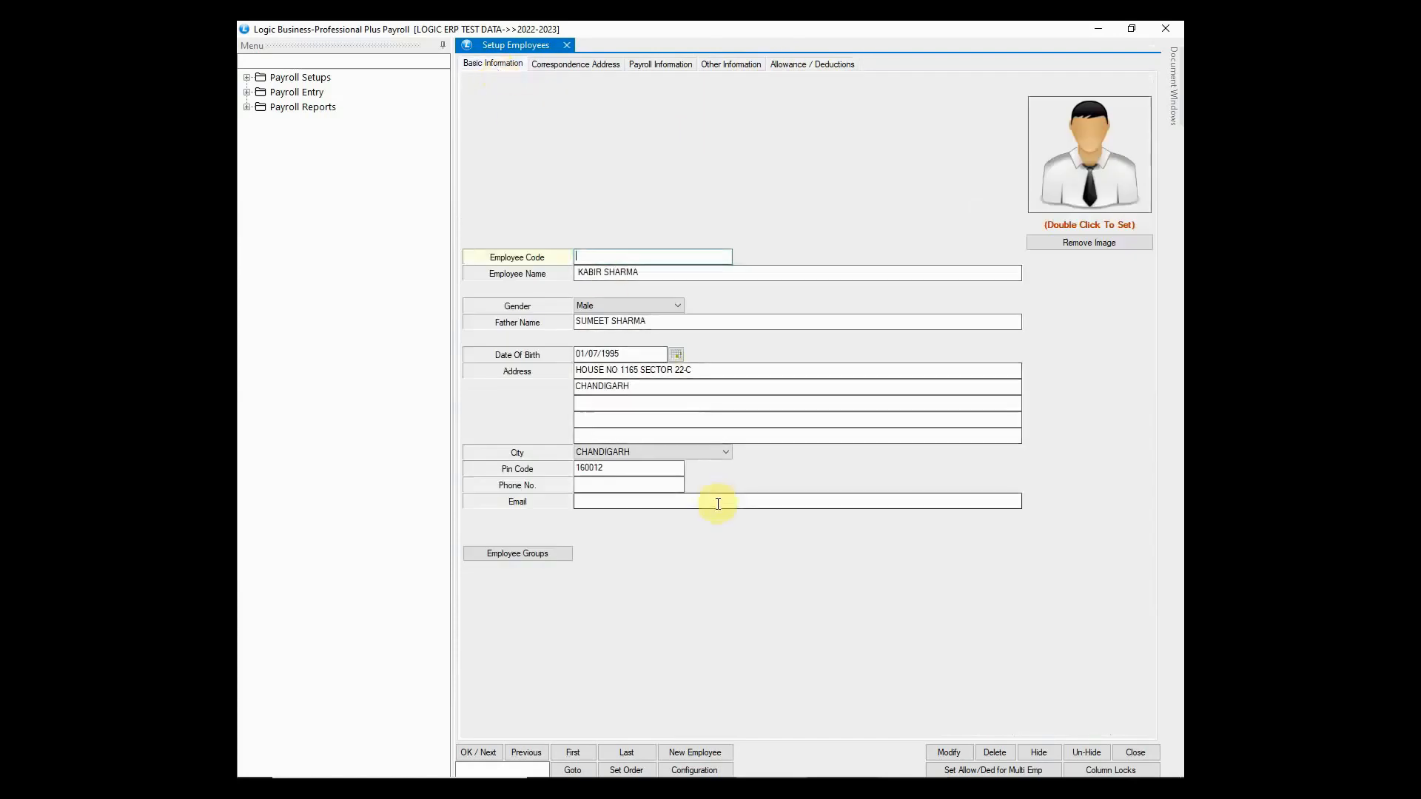
pyautogui.click(478, 753)
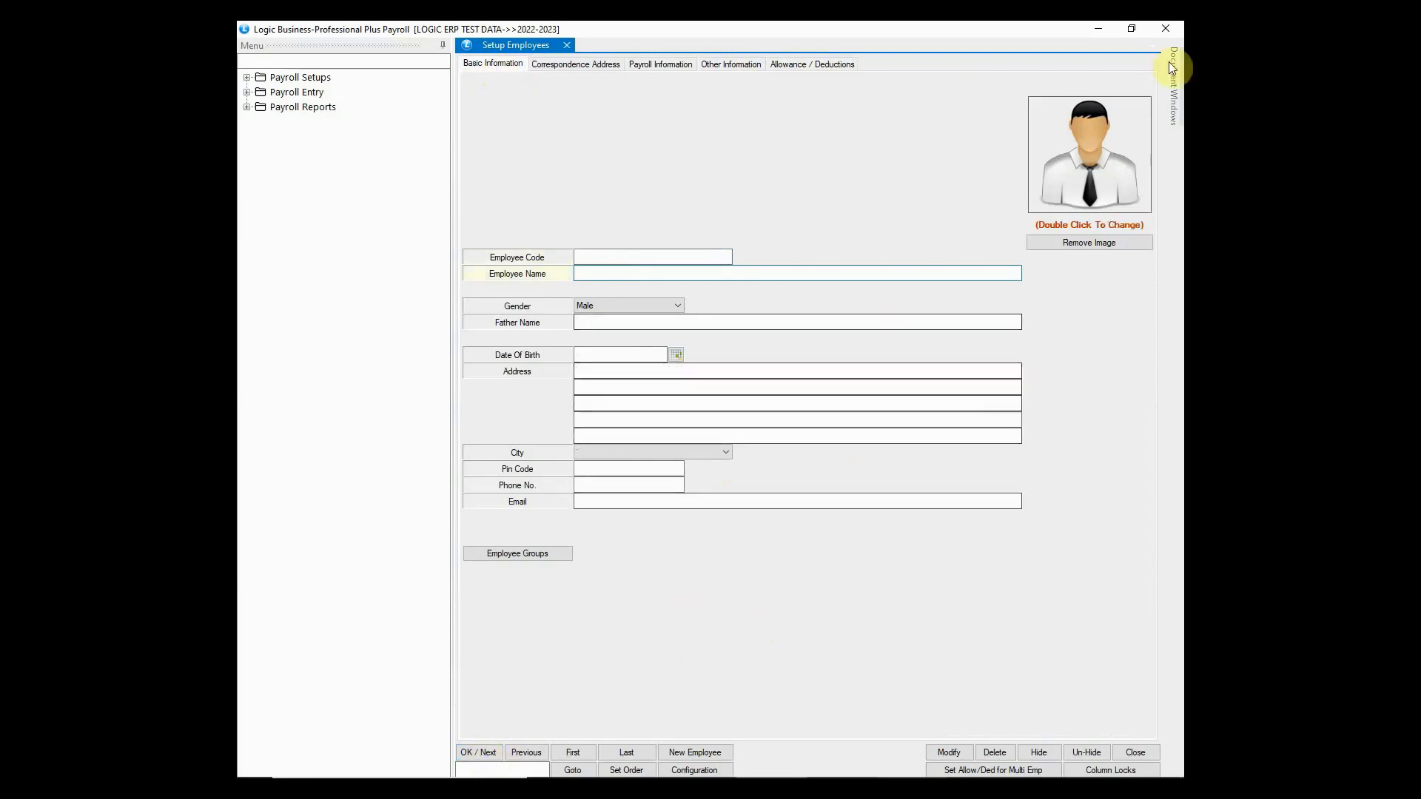
# - Close employee setup and open Enter Opening Balance of Leaves under PAYROLL ENTRY
pyautogui.click(1165, 28)
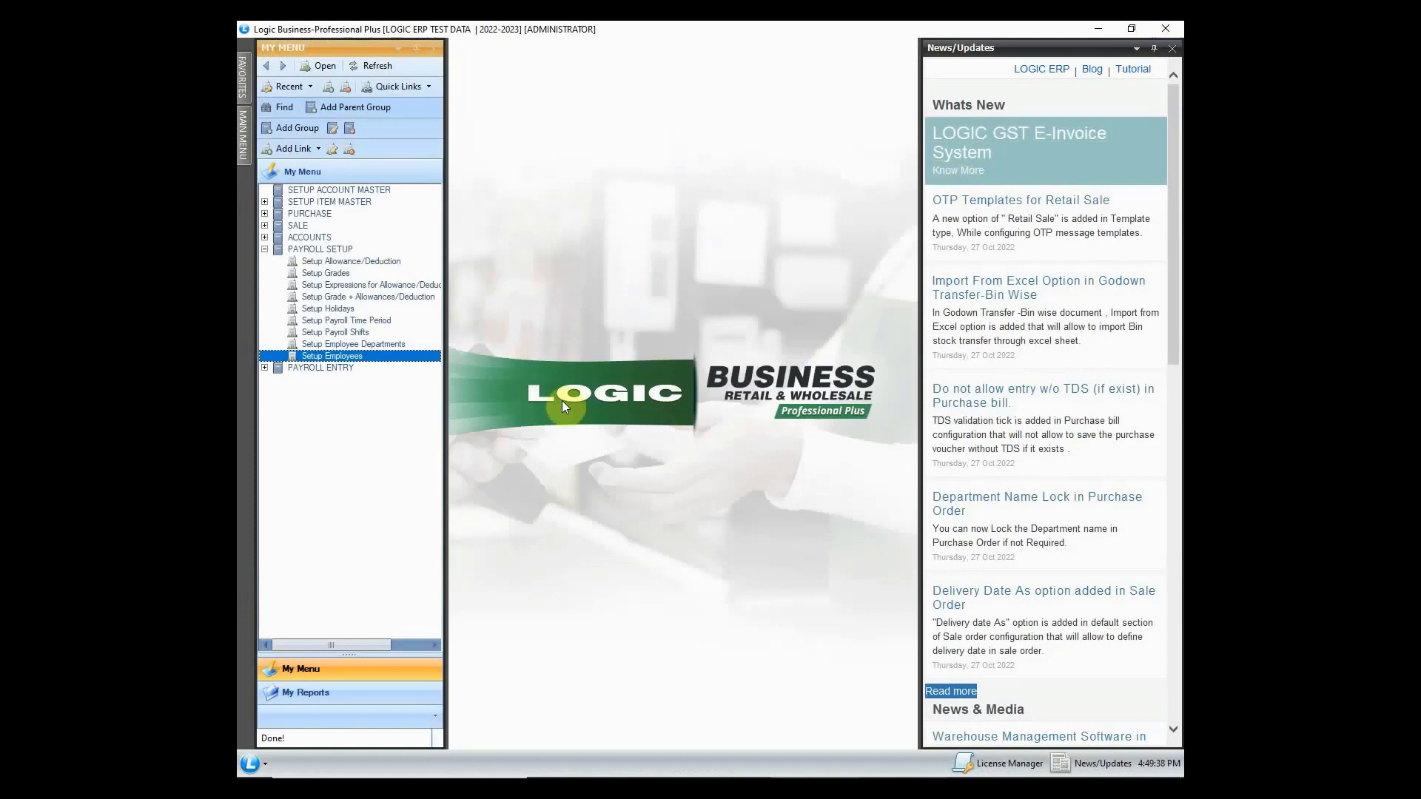
pyautogui.click(265, 249)
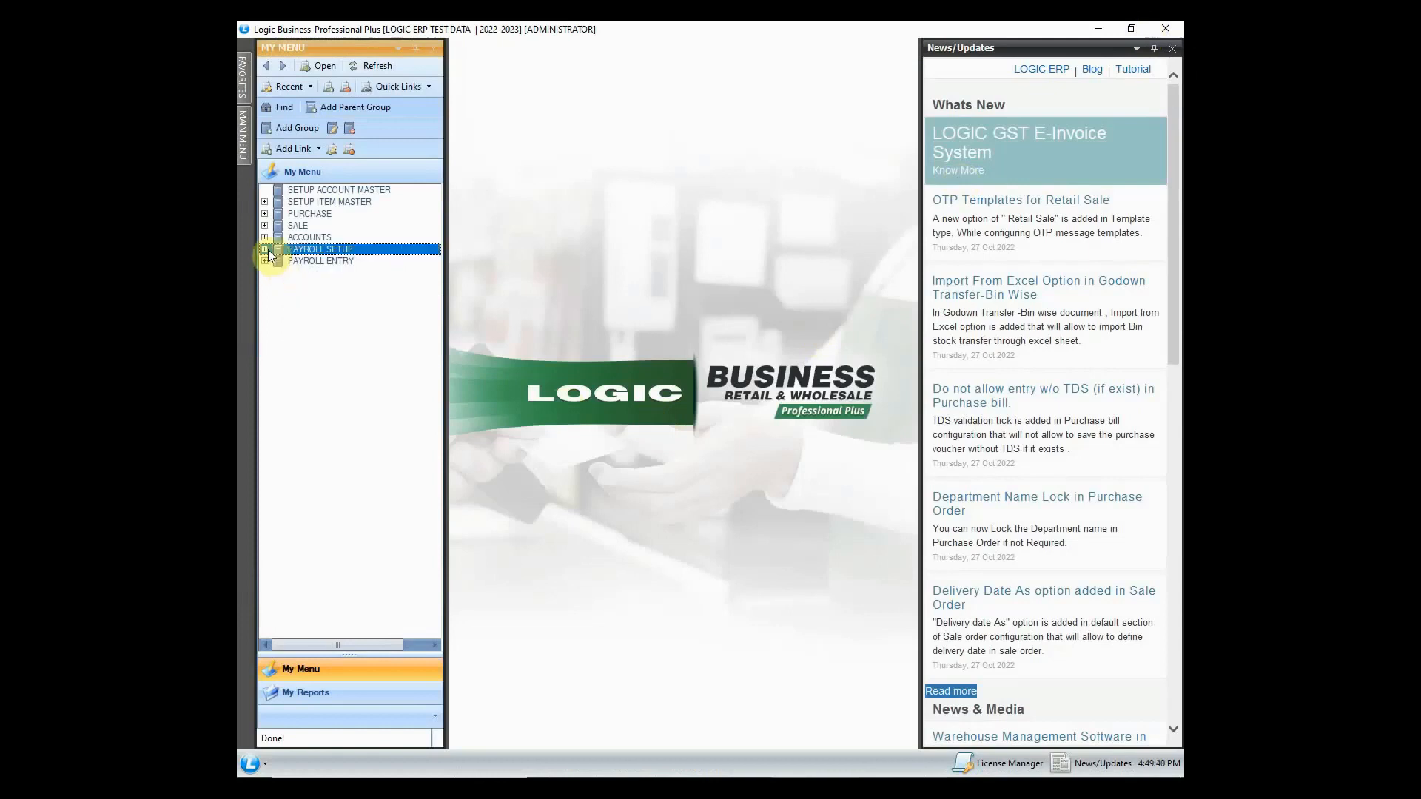
pyautogui.click(308, 262)
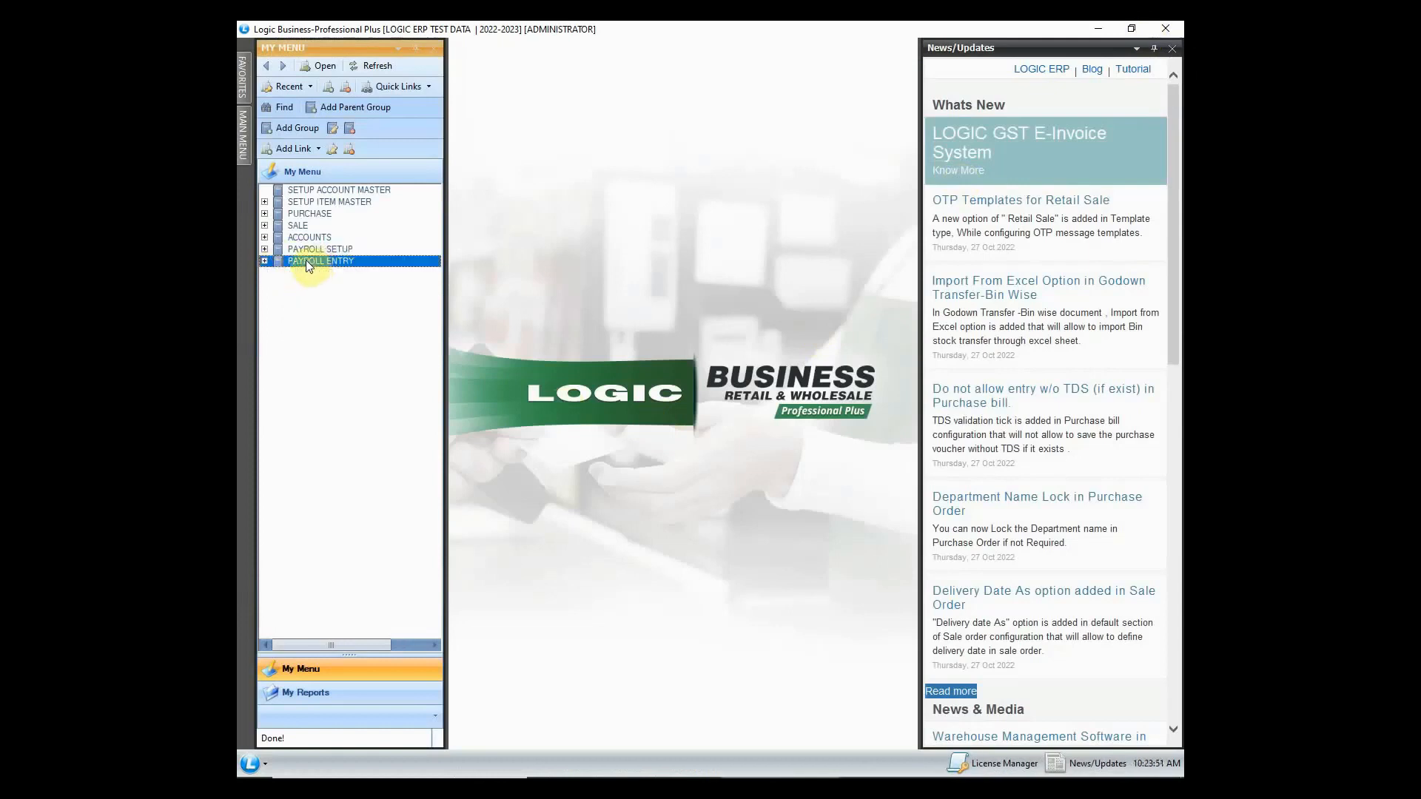
pyautogui.click(265, 261)
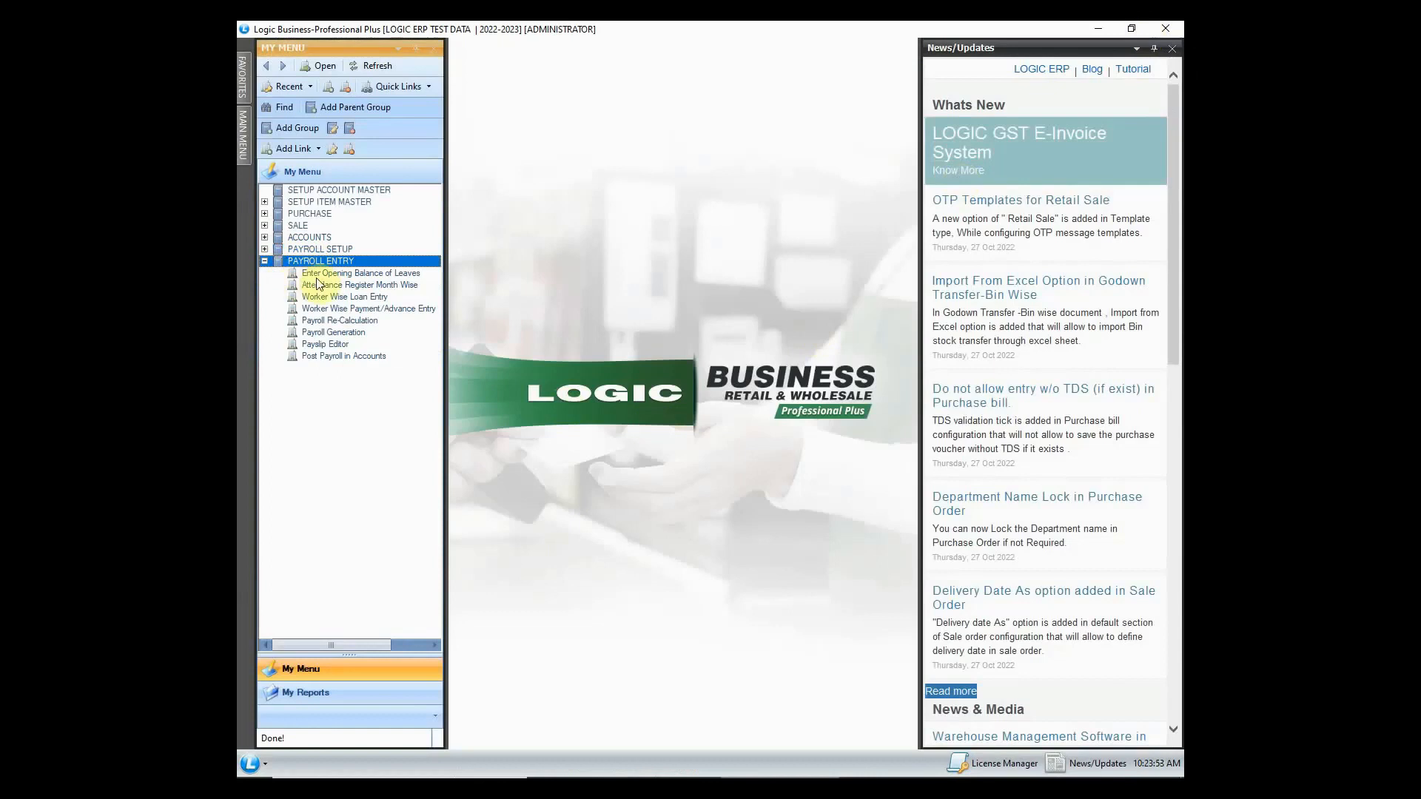
pyautogui.doubleClick(414, 274)
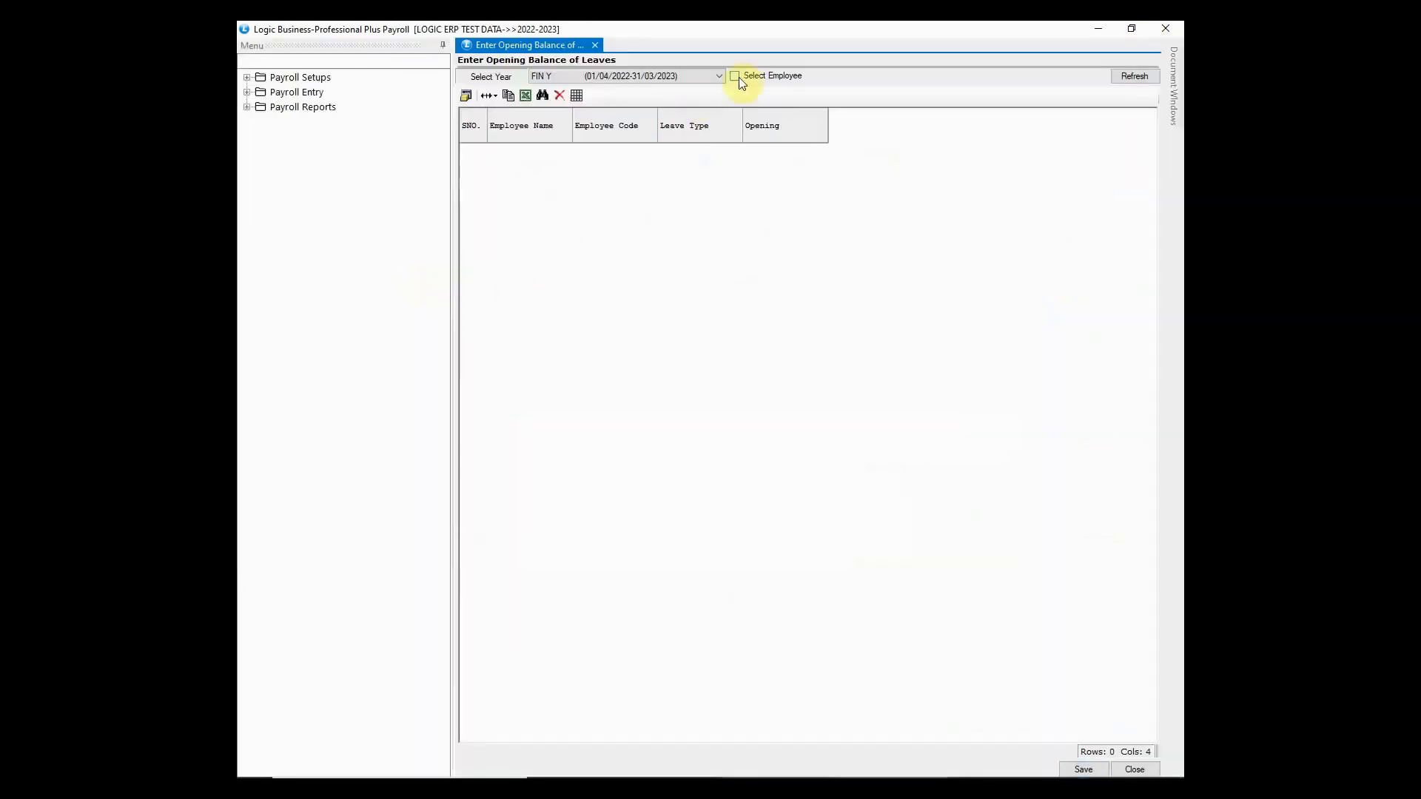
# - Select the one employee for opening leave balances and load their leave types
pyautogui.click(735, 76)
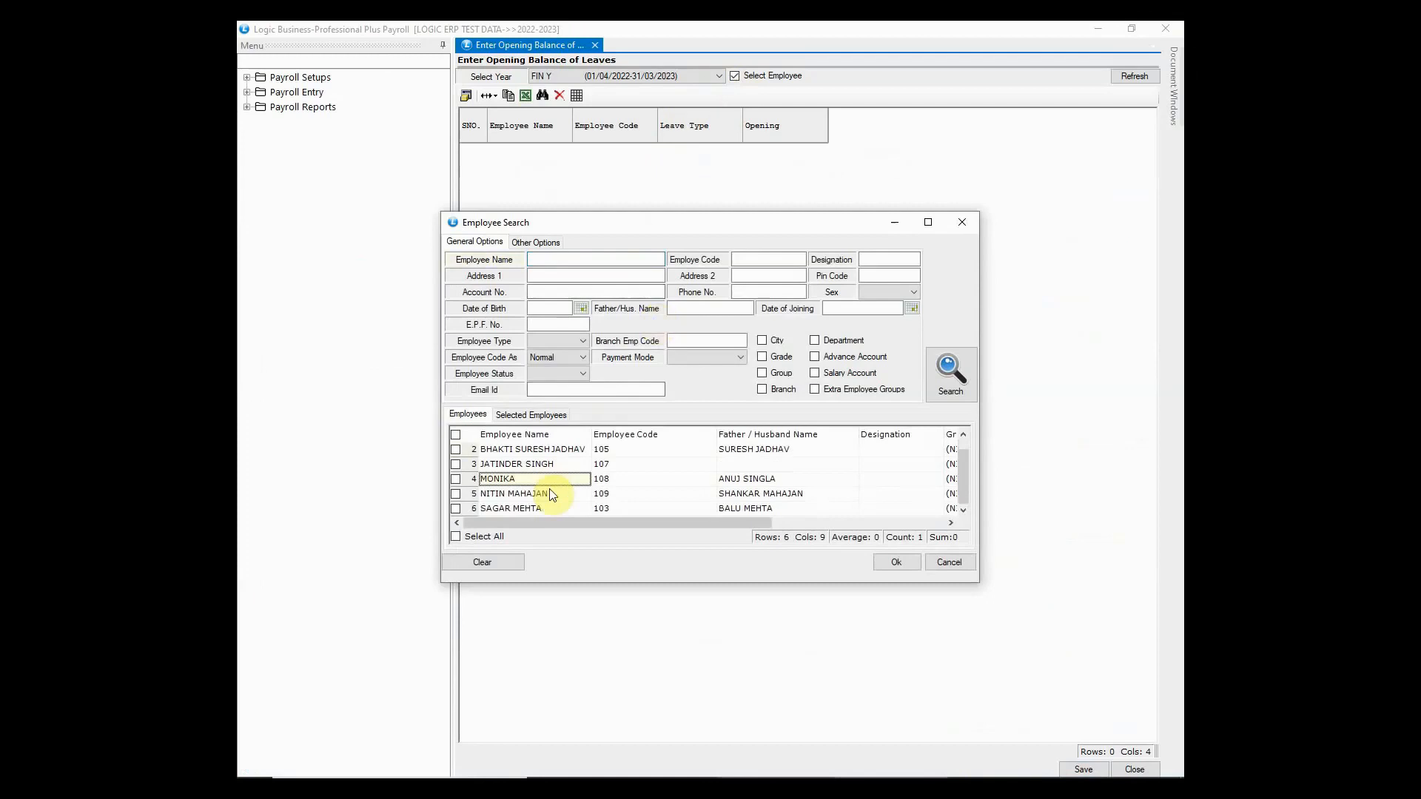
pyautogui.scroll(1, 551, 495)
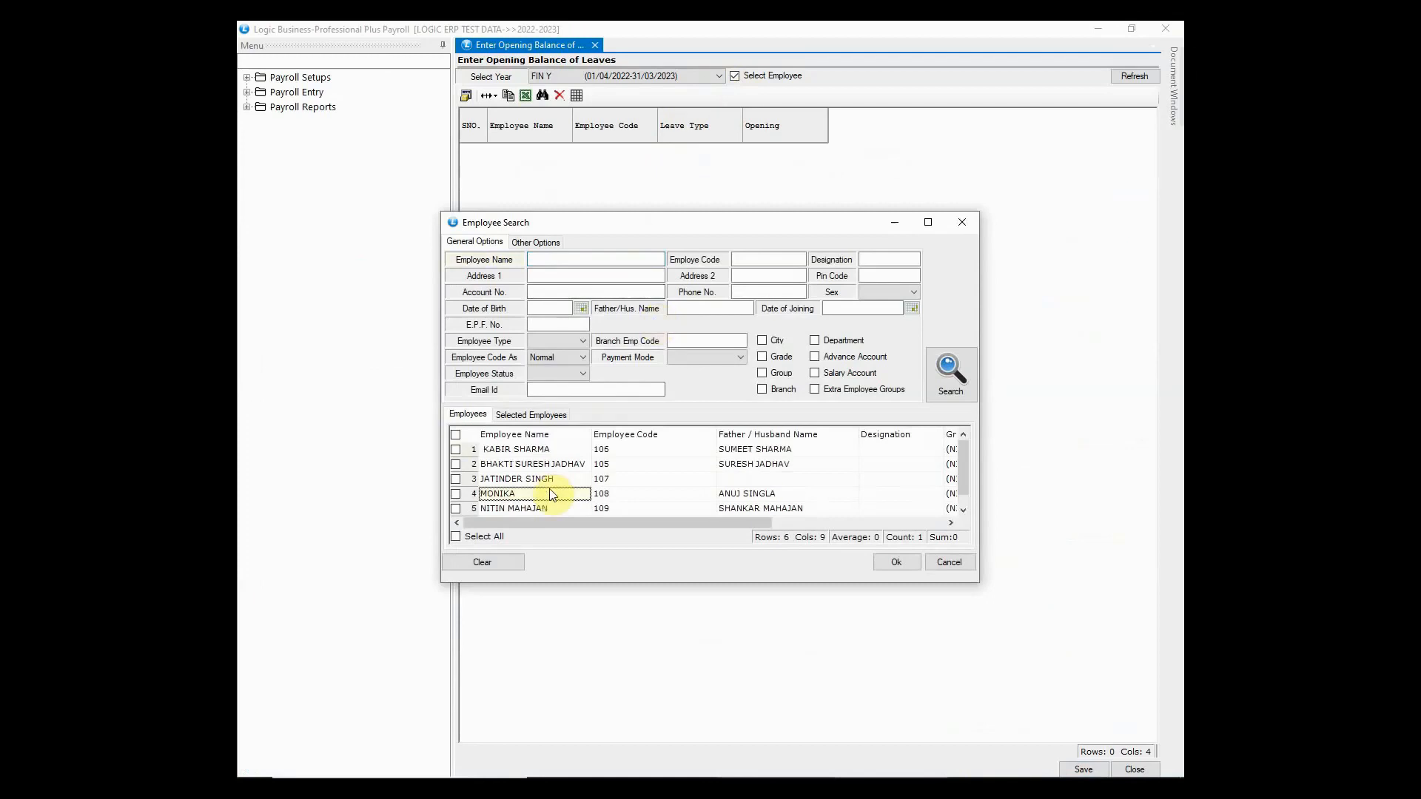
pyautogui.click(456, 493)
pyautogui.click(892, 562)
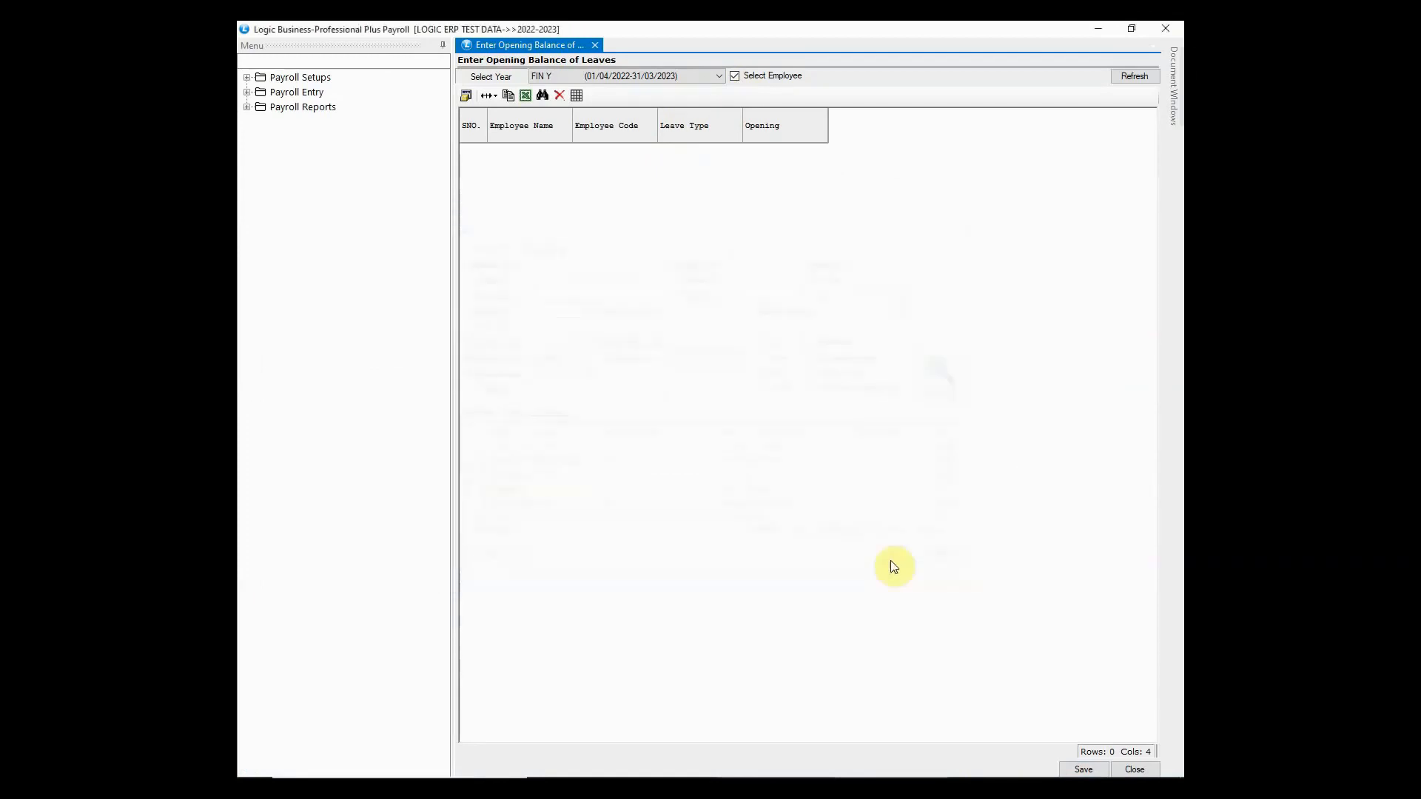
pyautogui.click(1123, 79)
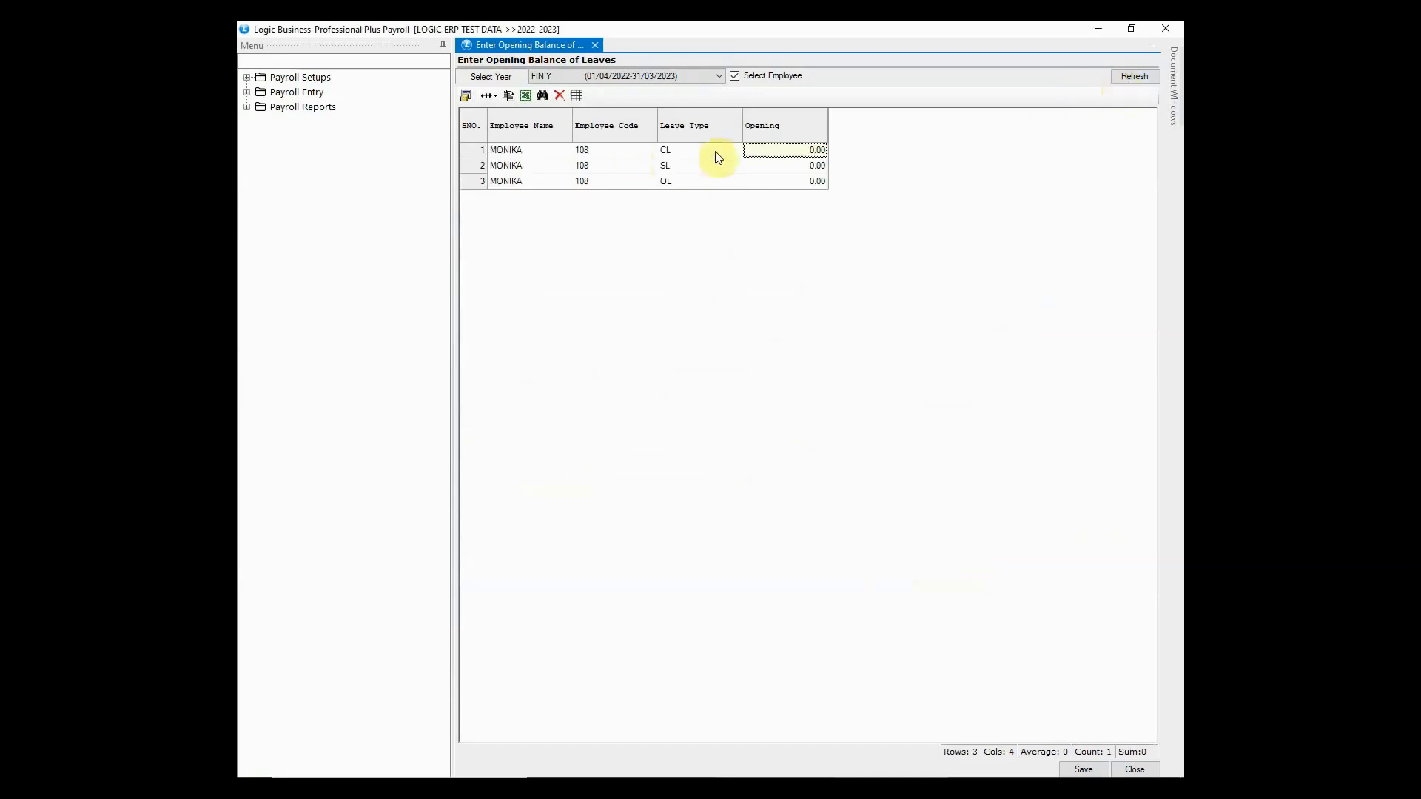
# - Enter opening balances CL 5, SL 10, OL 7, save and confirm, then close the form
pyautogui.write('5')
pyautogui.press('Return')
pyautogui.write('10')
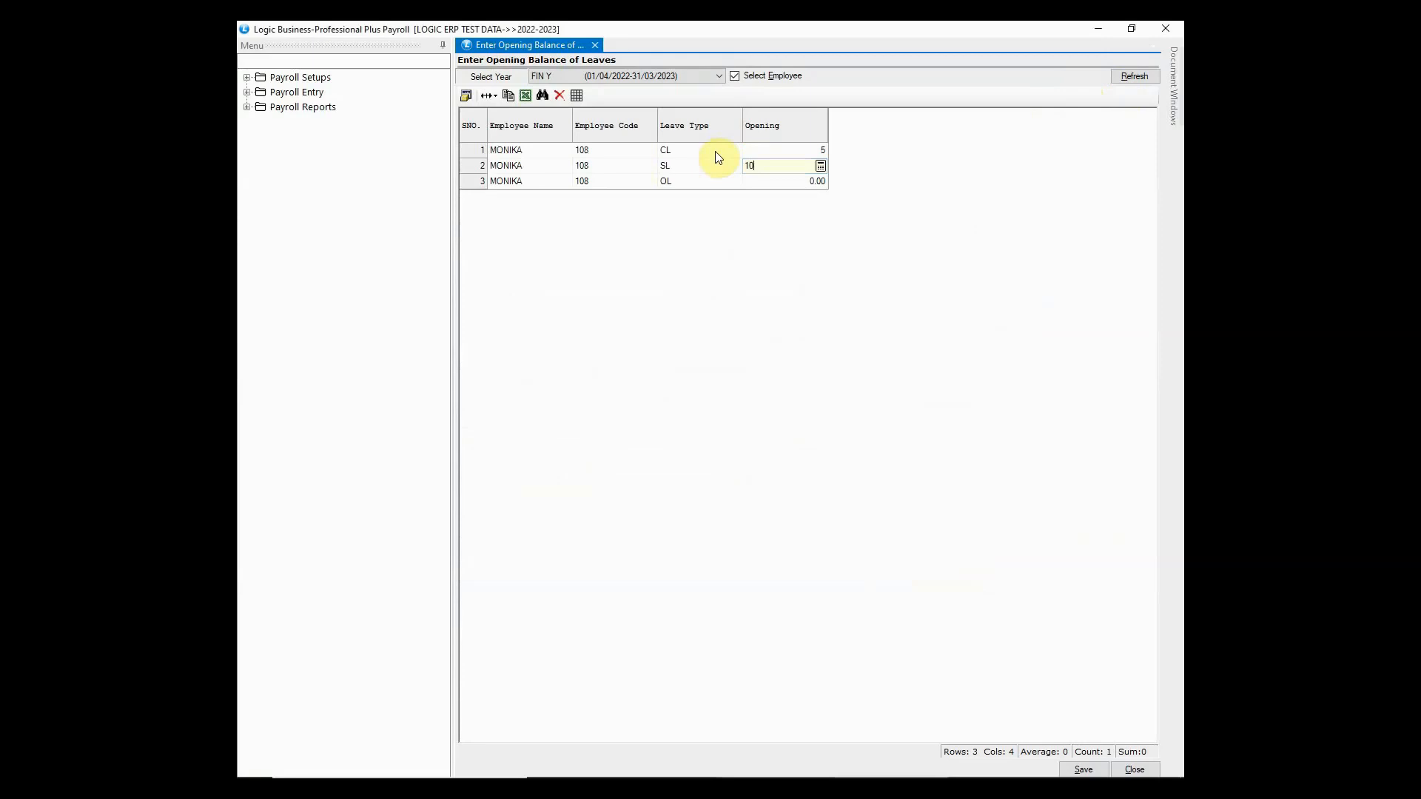
pyautogui.press('Return')
pyautogui.write('7')
pyautogui.press('Return')
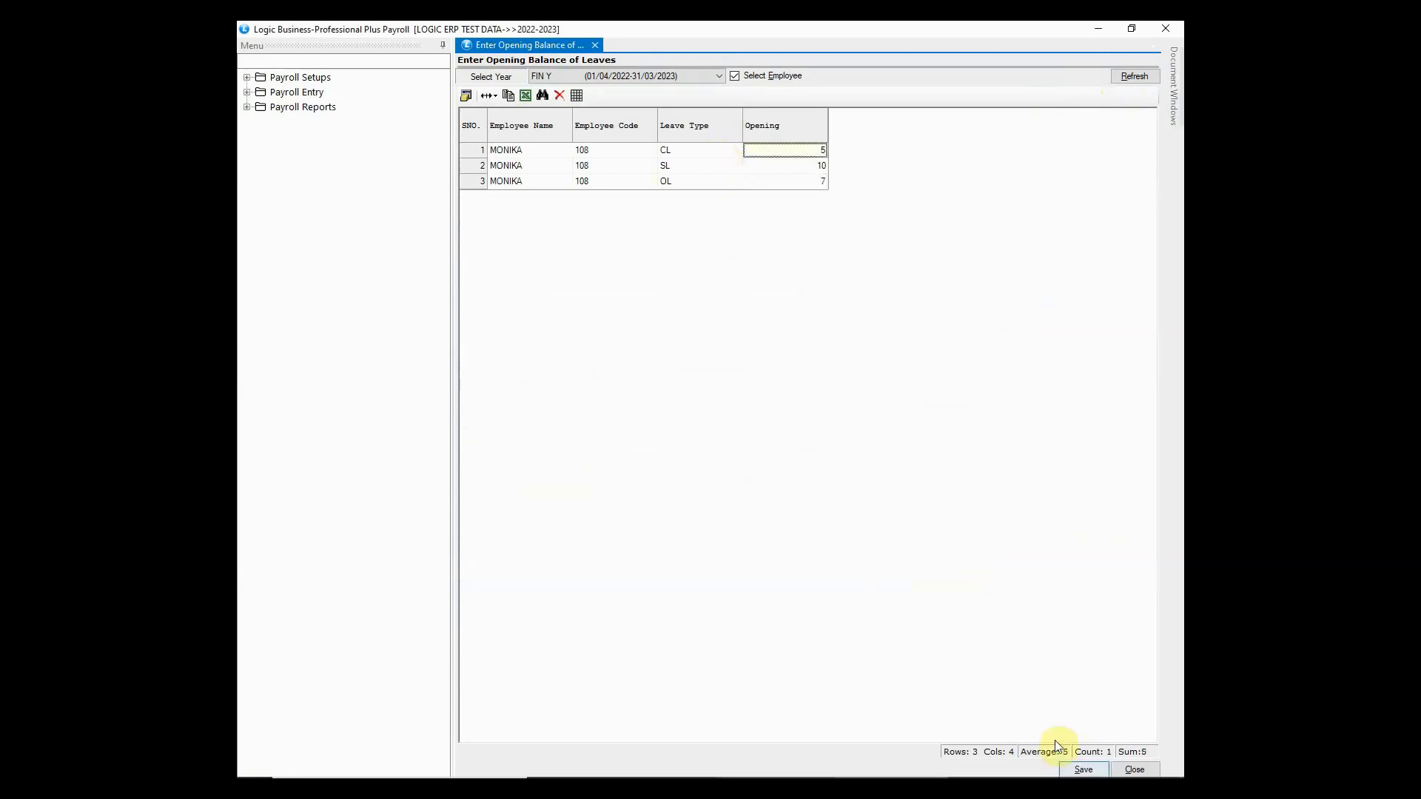
pyautogui.click(1083, 769)
pyautogui.click(689, 456)
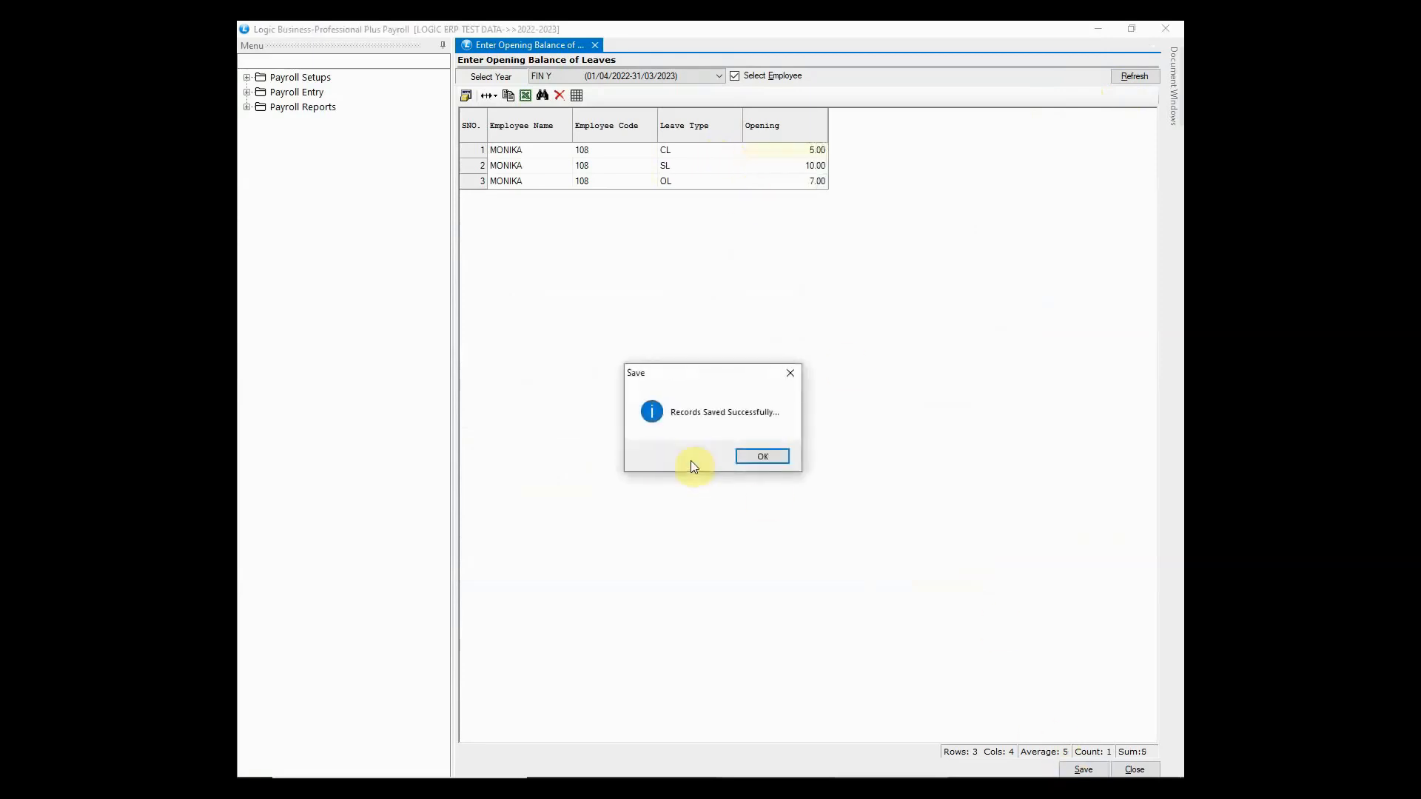
pyautogui.click(756, 457)
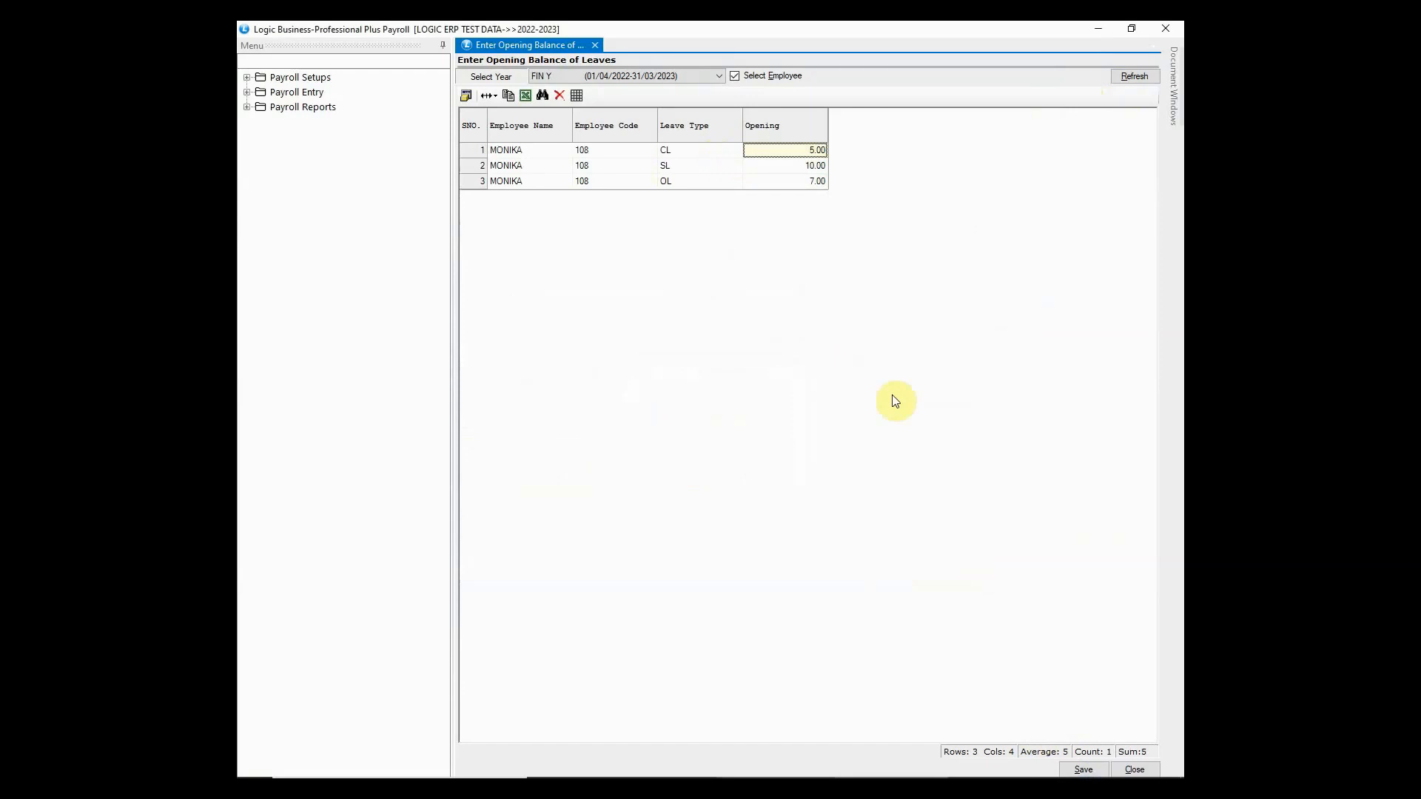
pyautogui.click(1180, 24)
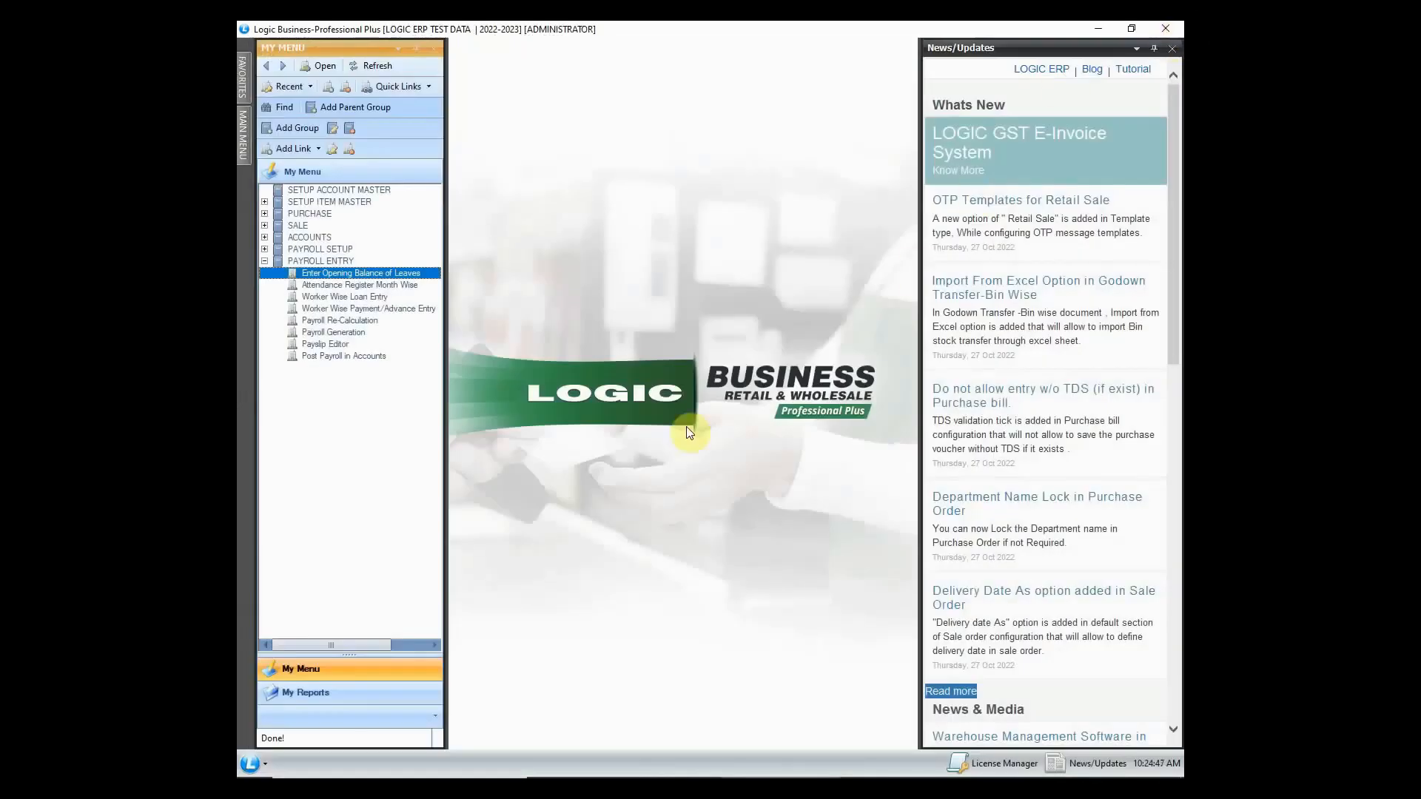
# - Open Attendance Register Month Wise, keeping JANUARY as the month
pyautogui.click(414, 286)
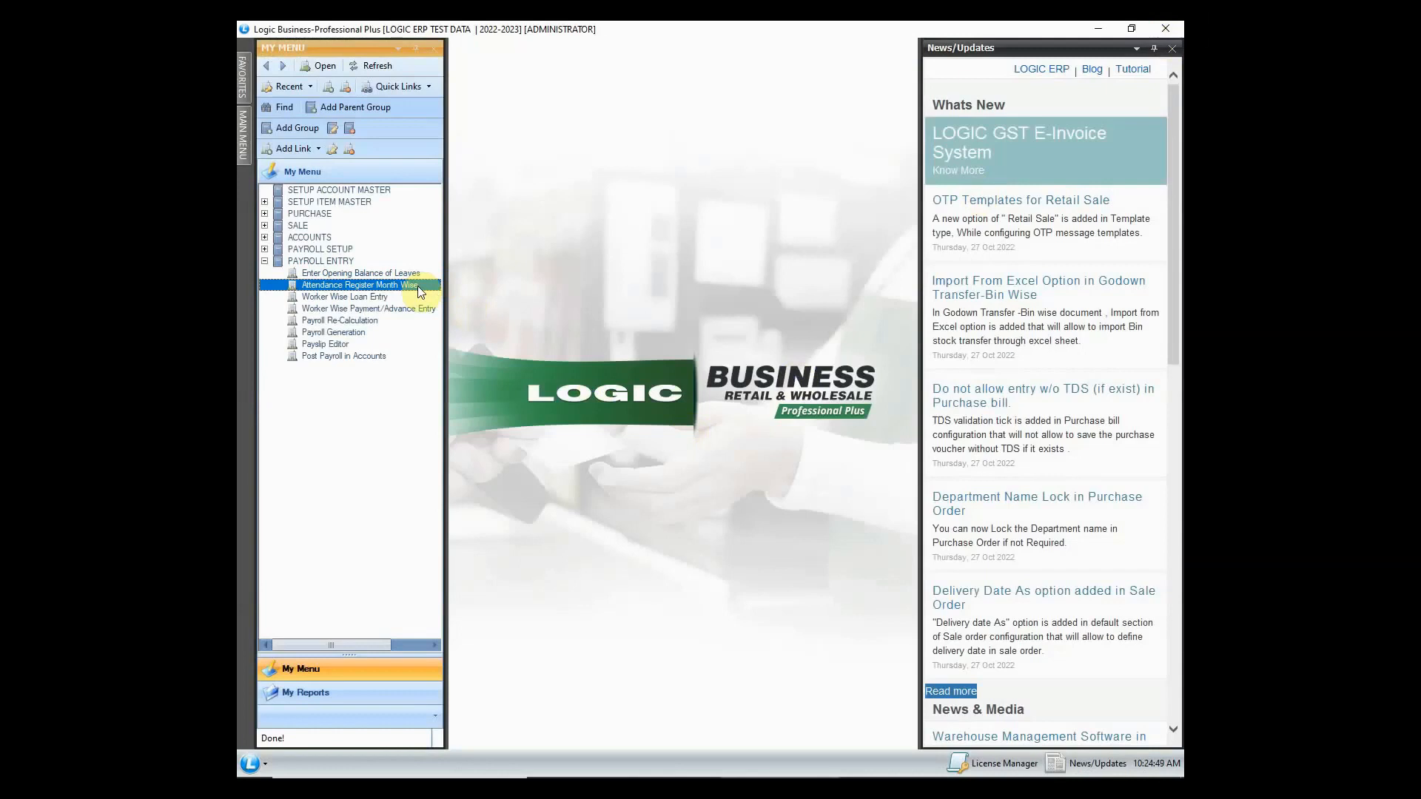
pyautogui.doubleClick(418, 286)
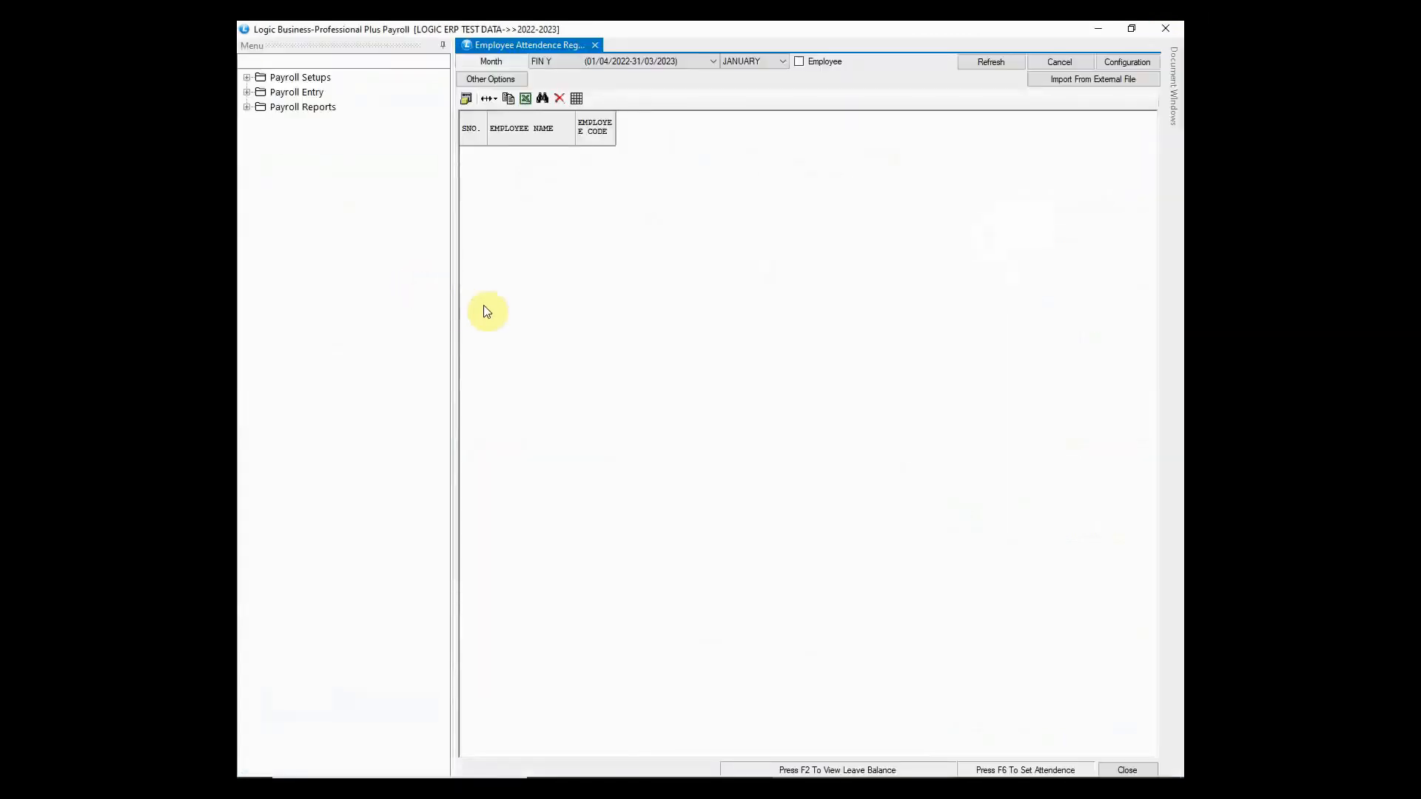
pyautogui.click(688, 64)
pyautogui.click(687, 62)
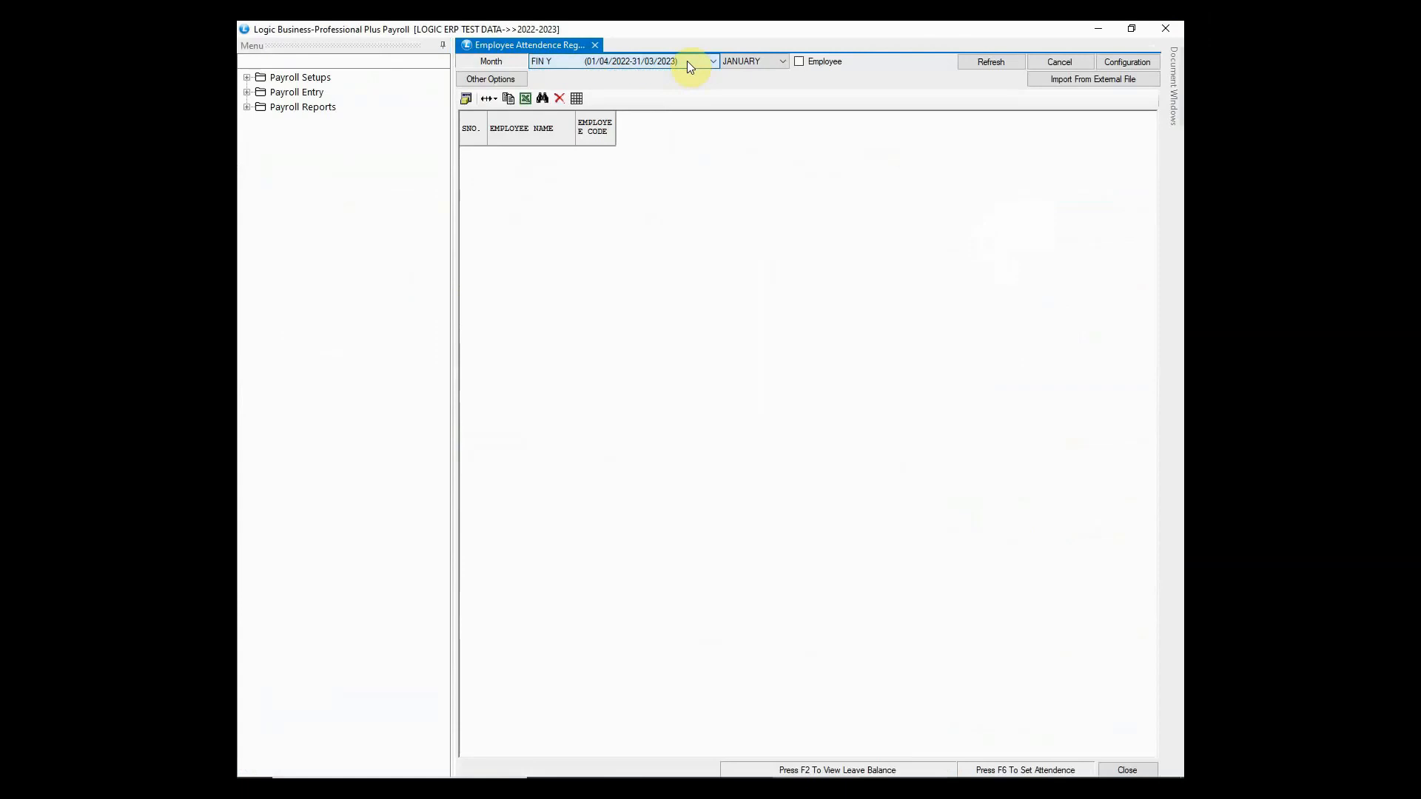
pyautogui.click(783, 62)
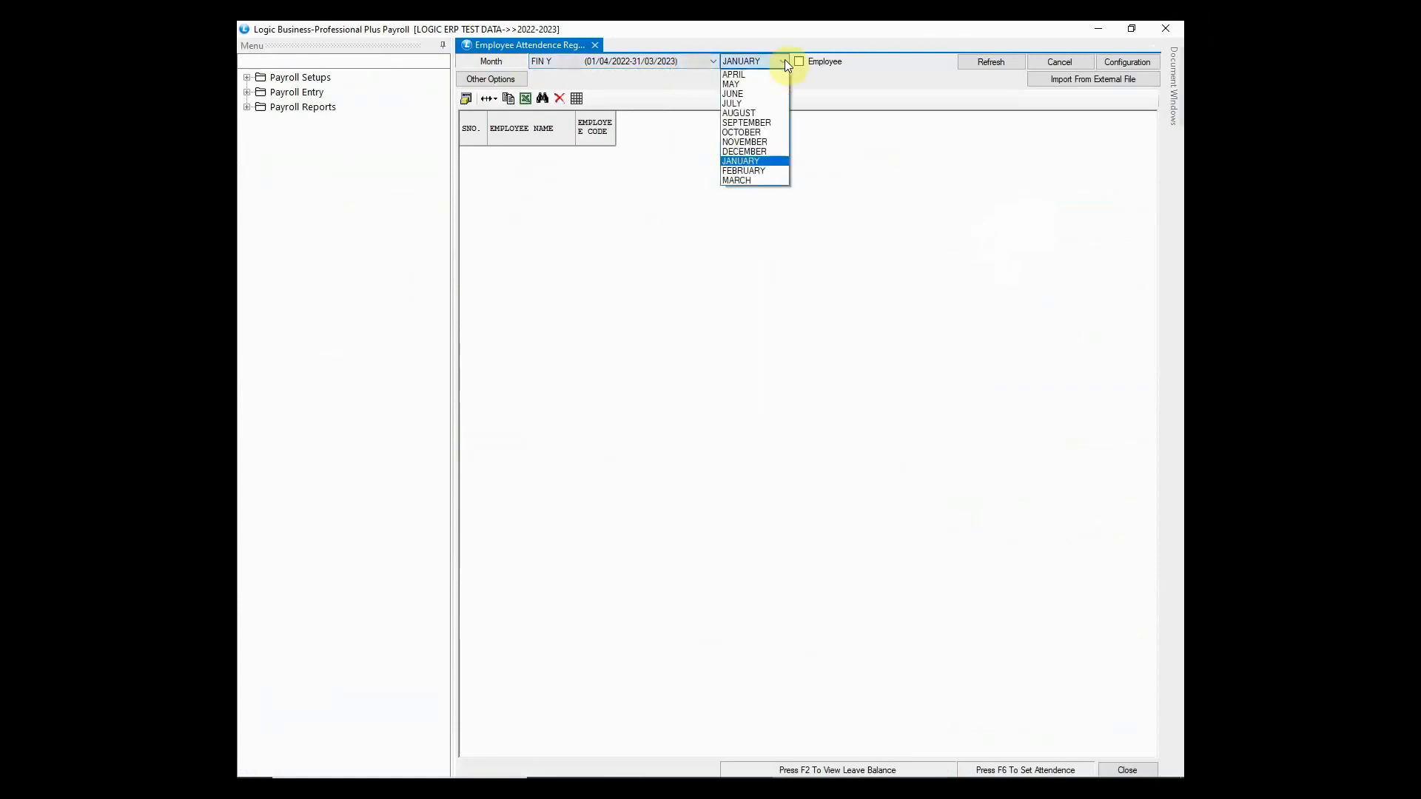
pyautogui.click(766, 164)
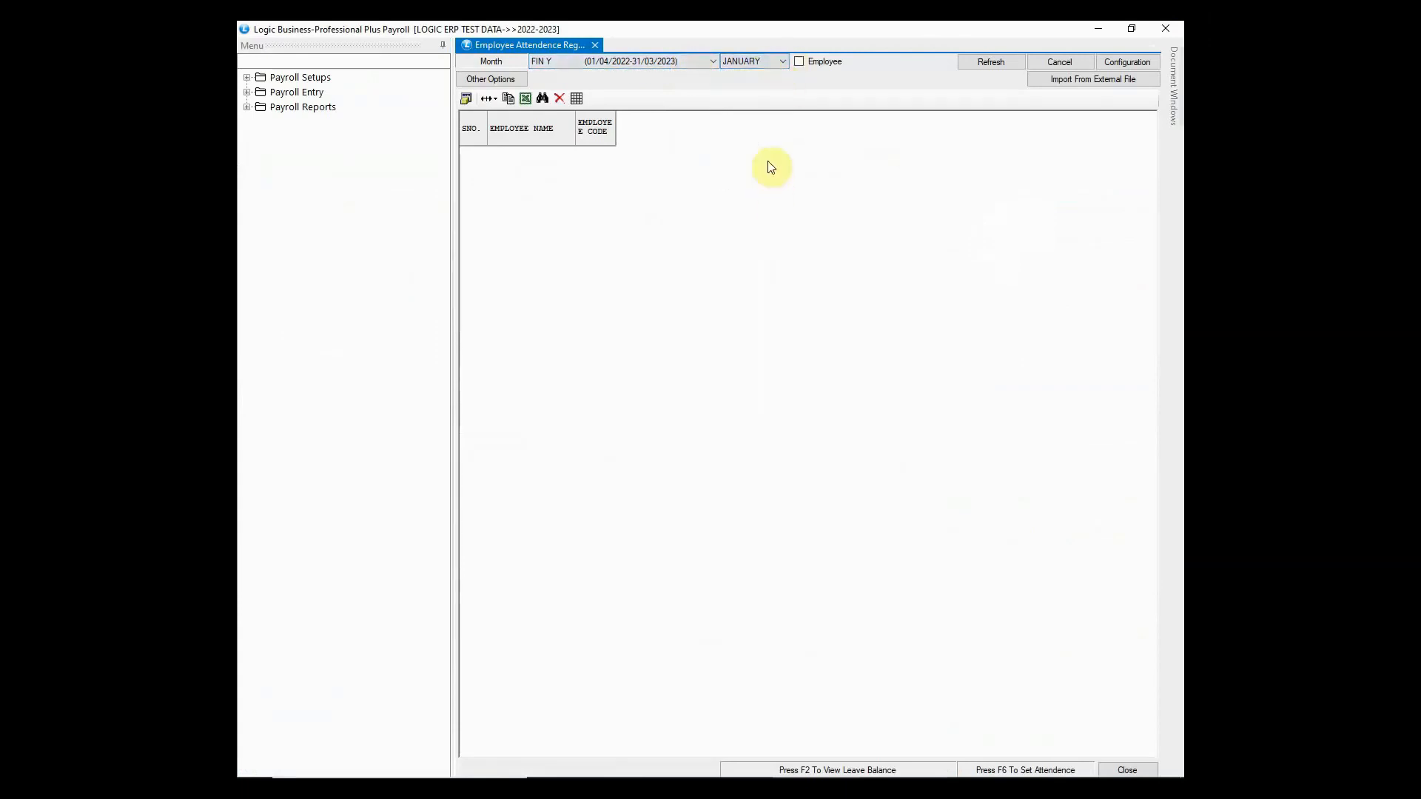
# - Select all five employees, load their January attendance, and go to the fifth employee's 30 January entry
pyautogui.click(823, 64)
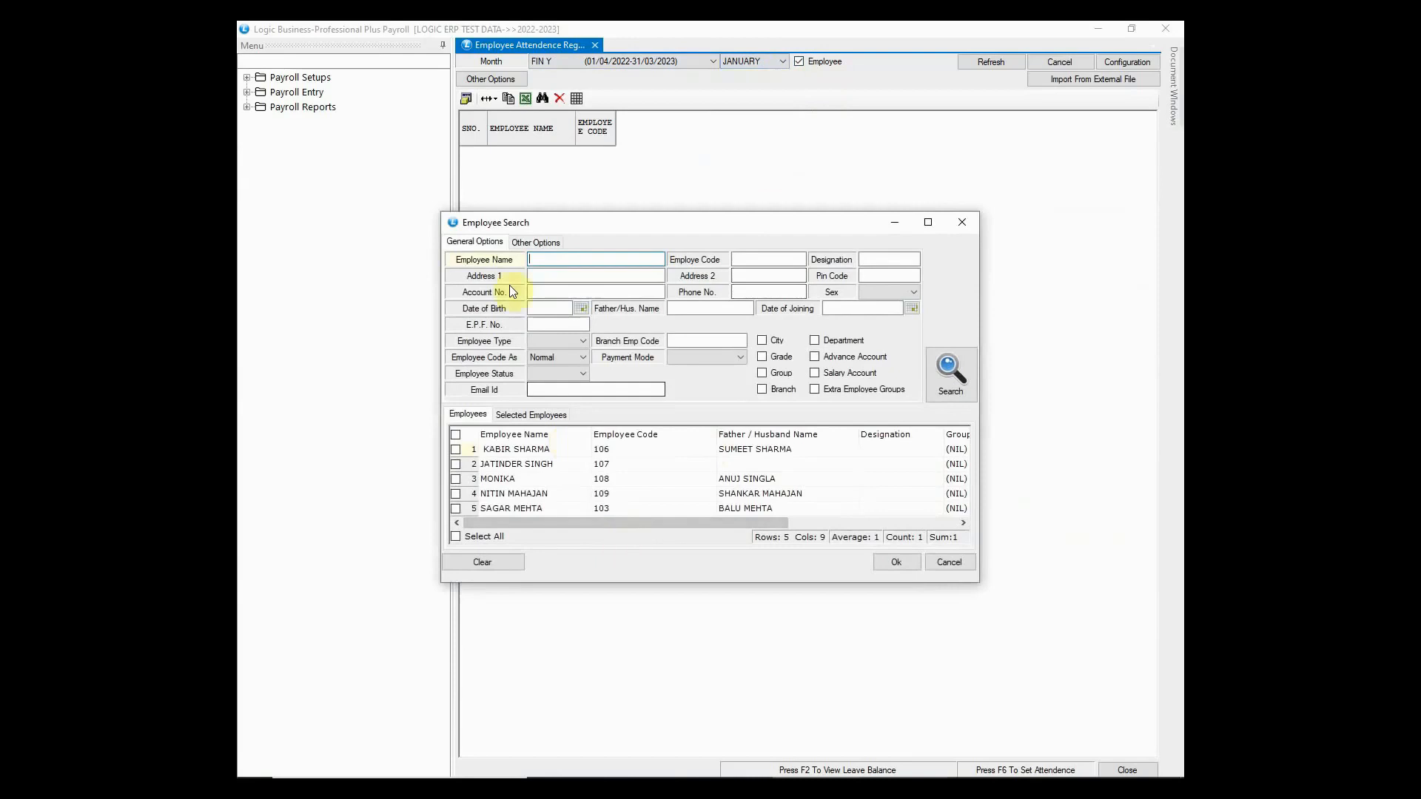
pyautogui.click(456, 537)
pyautogui.click(898, 564)
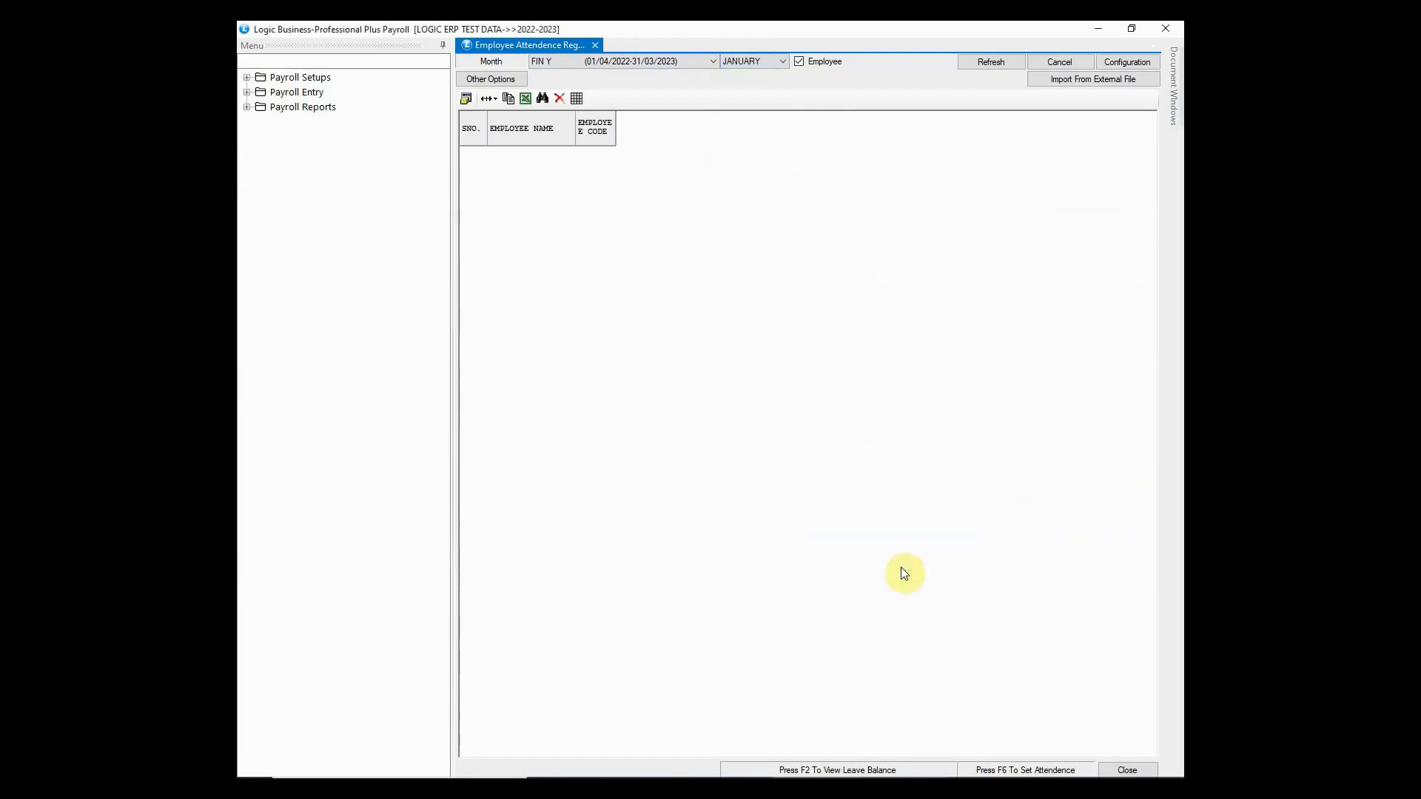
pyautogui.click(1008, 63)
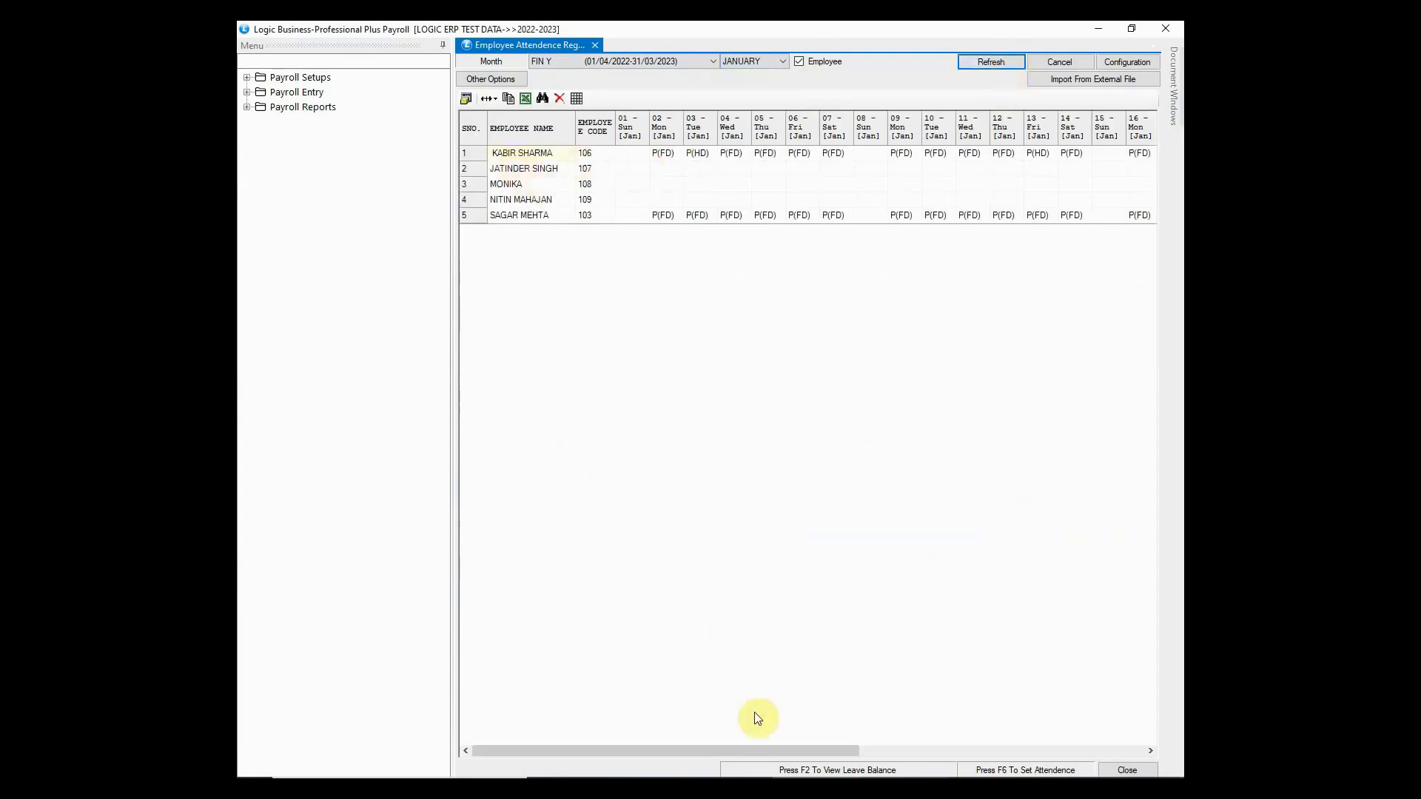
pyautogui.moveTo(797, 751); pyautogui.dragTo(1106, 757)
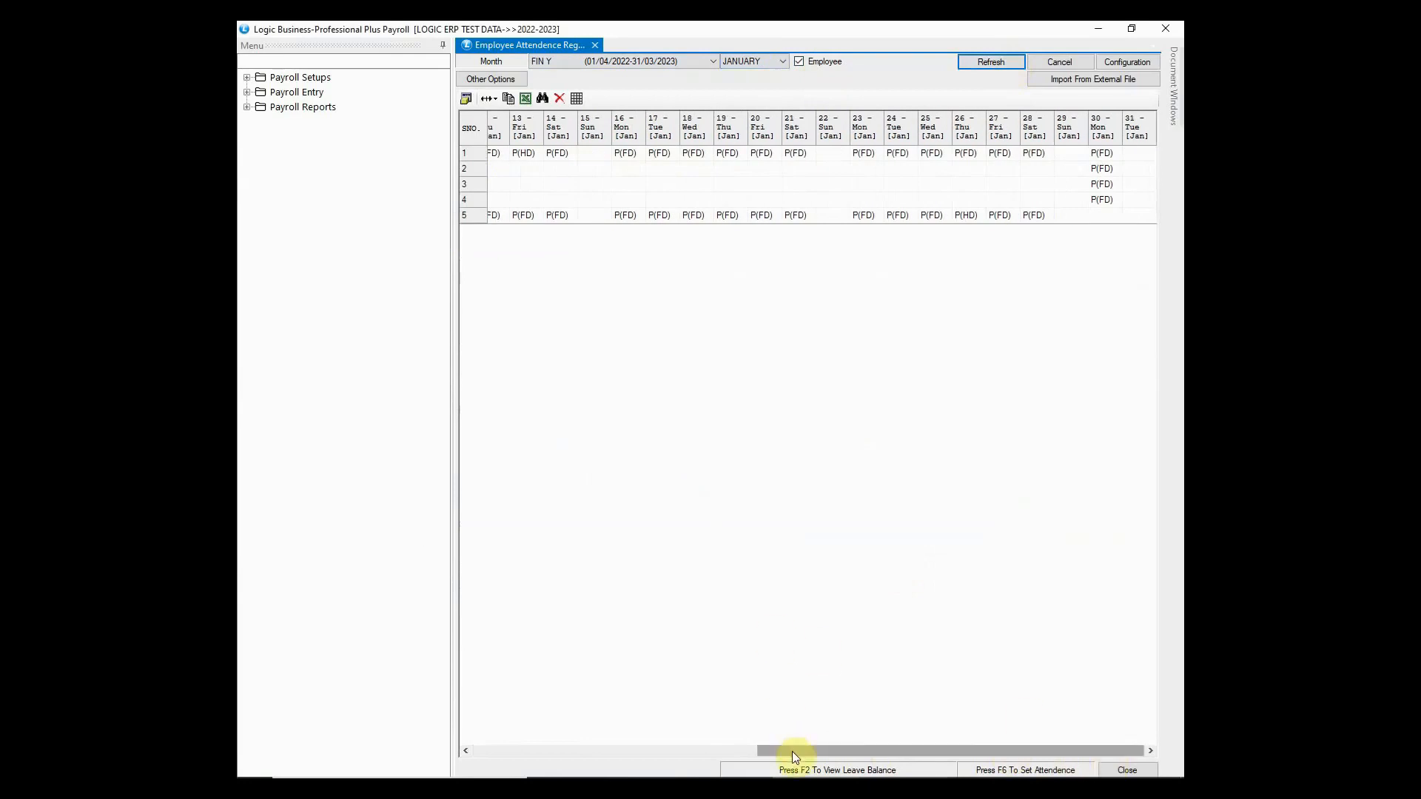
pyautogui.click(1104, 213)
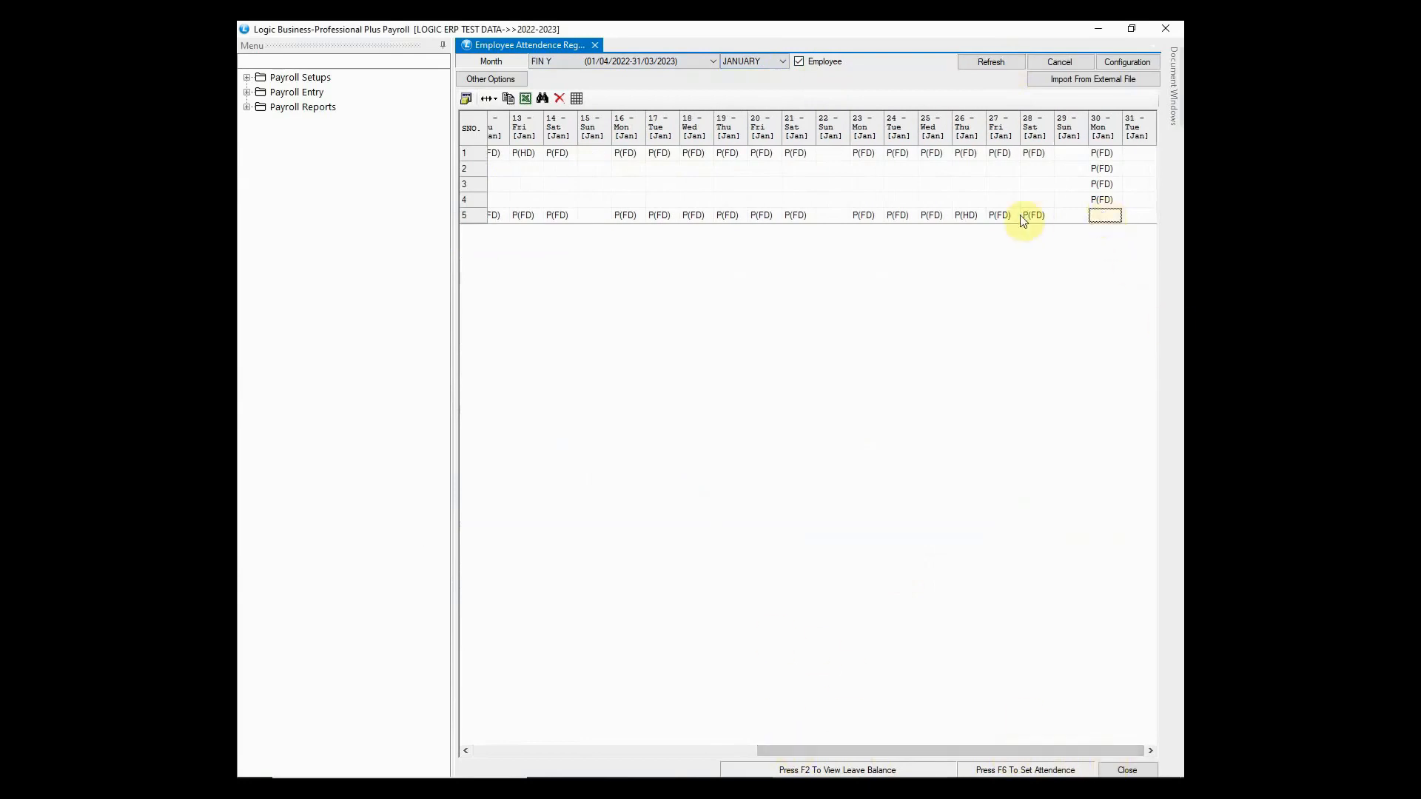
# - Mark the fifth employee Present, Full Day on 30 January
pyautogui.doubleClick(1107, 215)
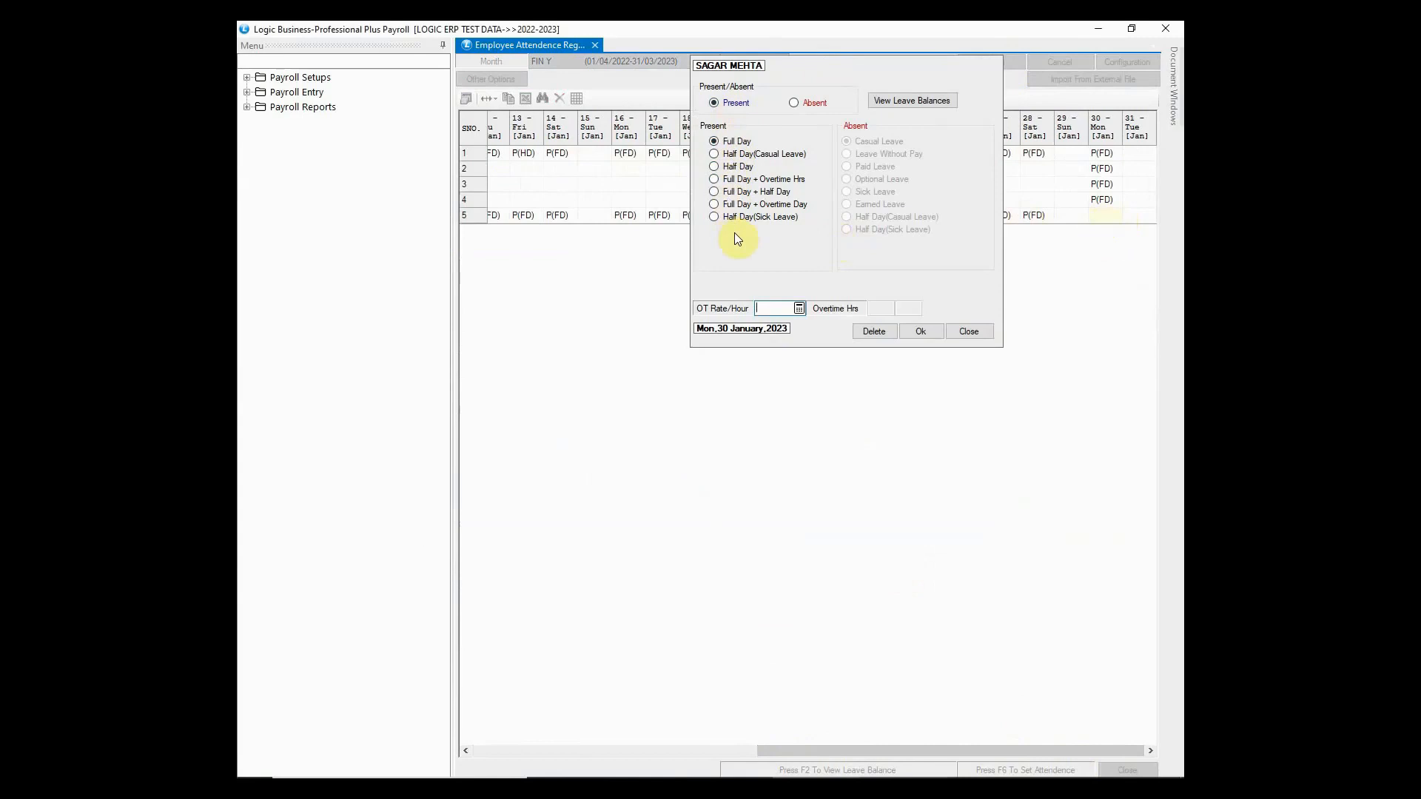
pyautogui.click(814, 104)
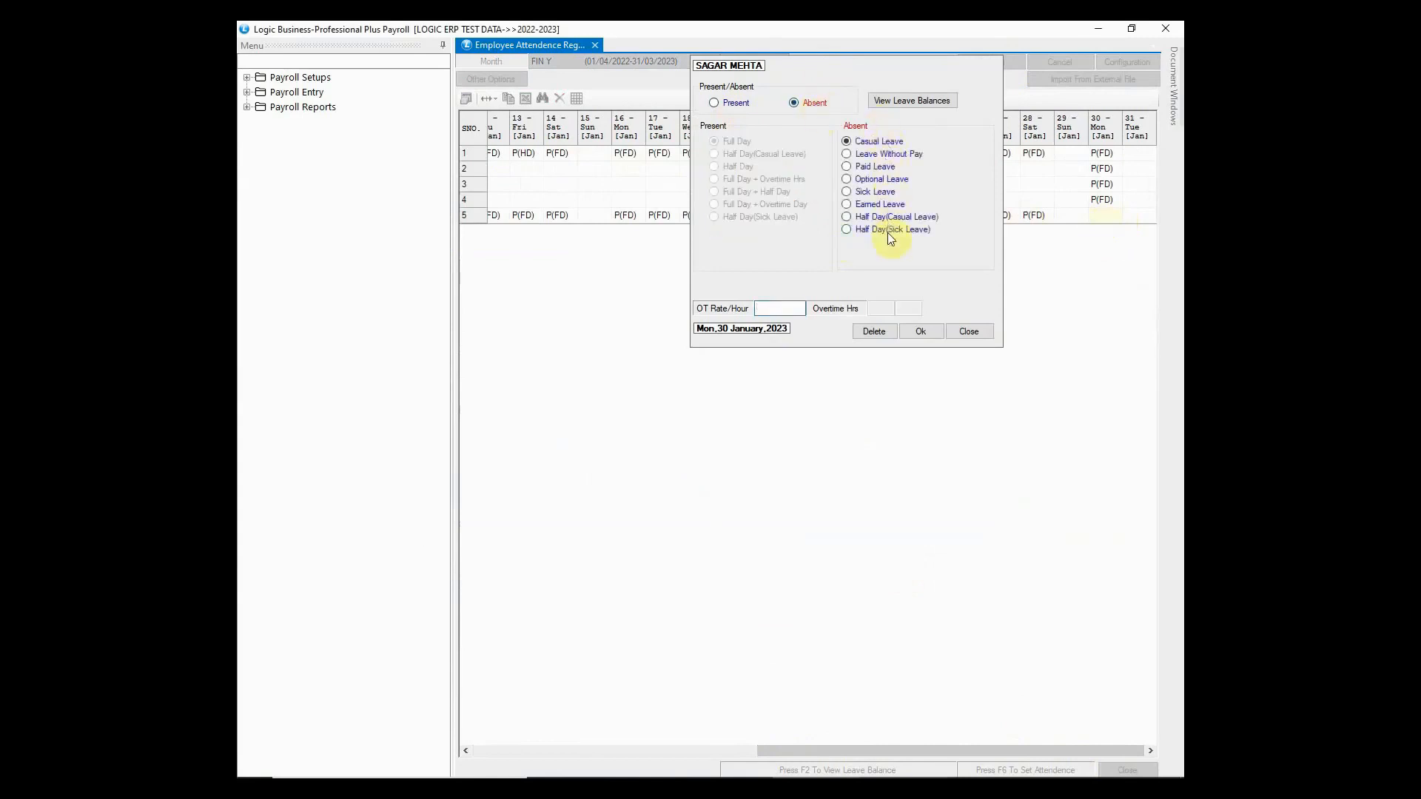
pyautogui.click(735, 104)
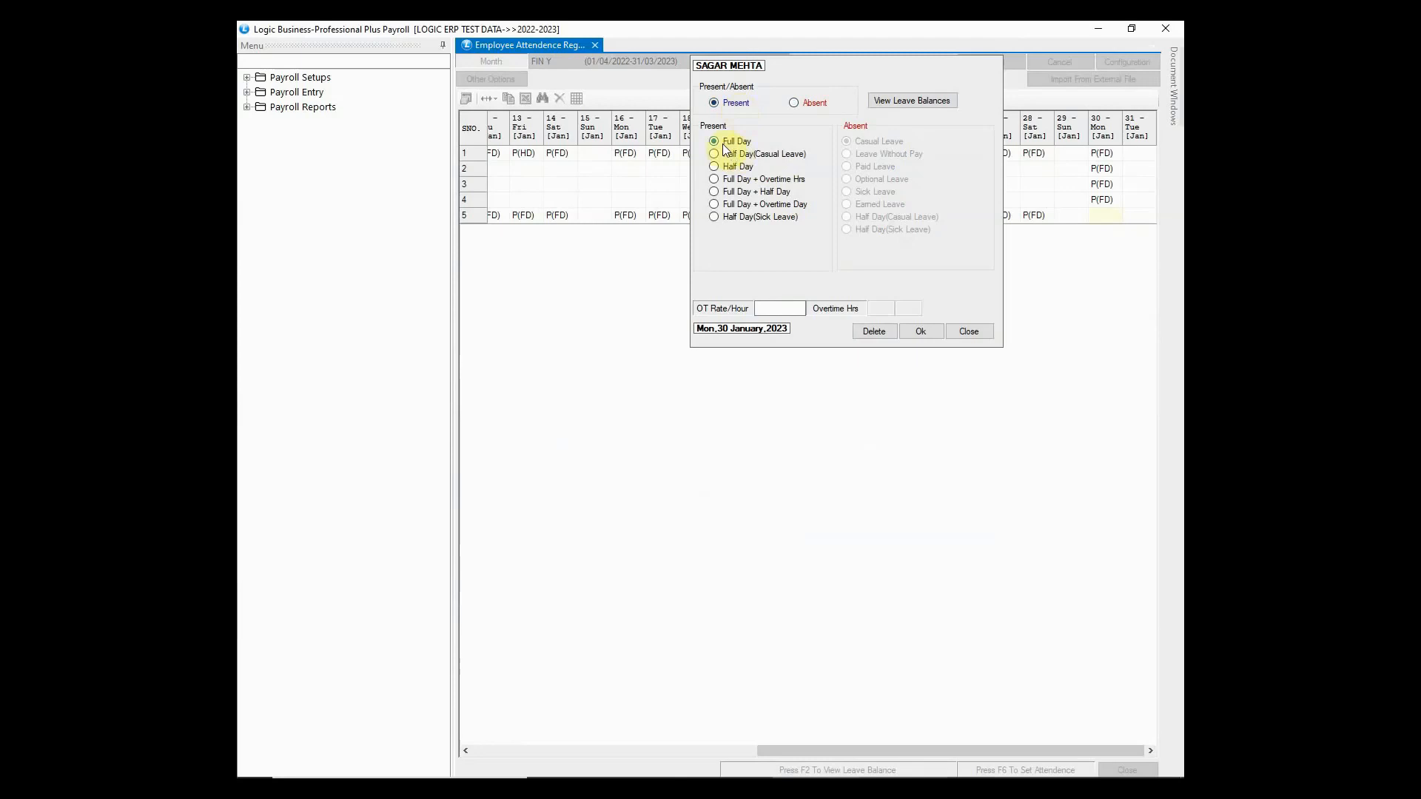
pyautogui.click(921, 332)
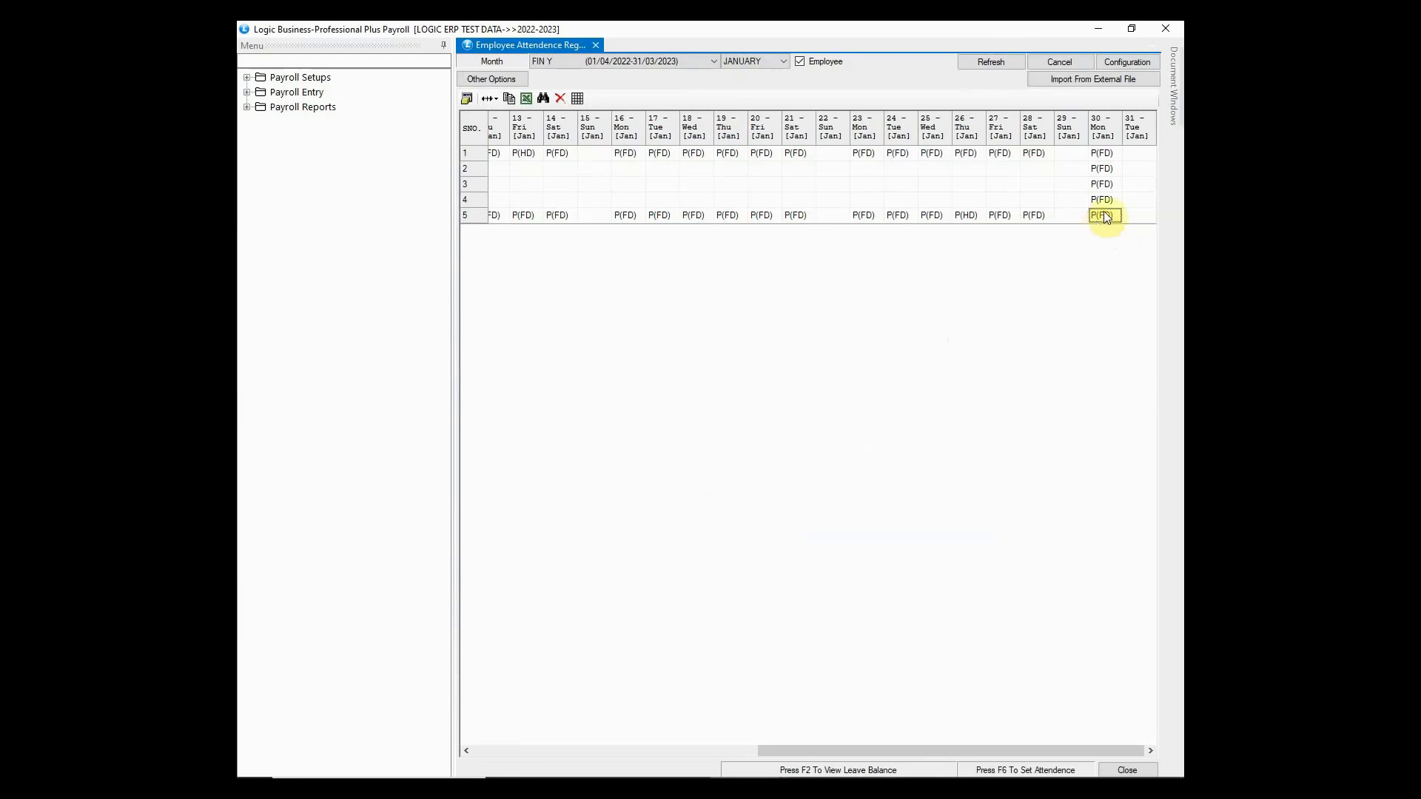
# - Open and dismiss the attendance import settings, then close the attendance register
pyautogui.click(1101, 81)
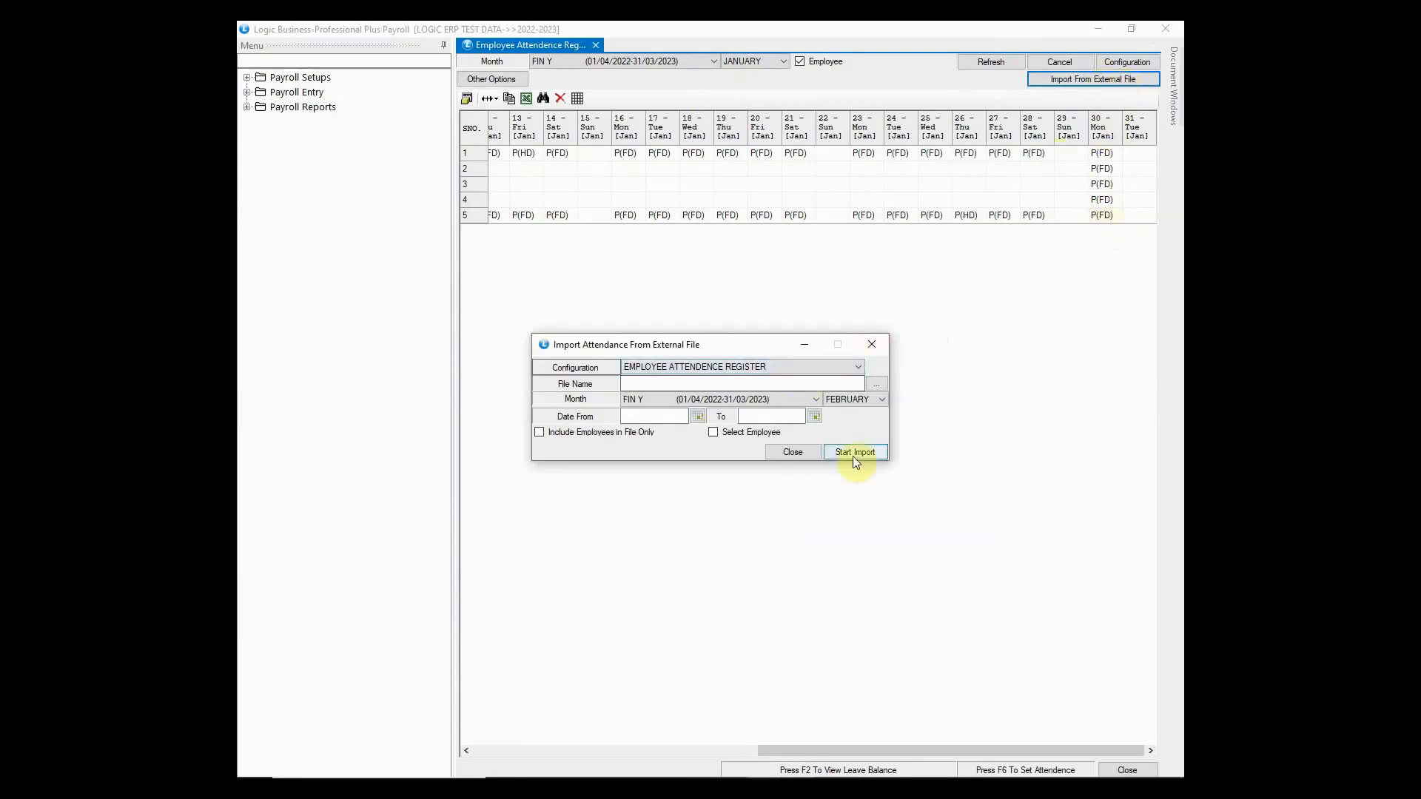
pyautogui.click(873, 345)
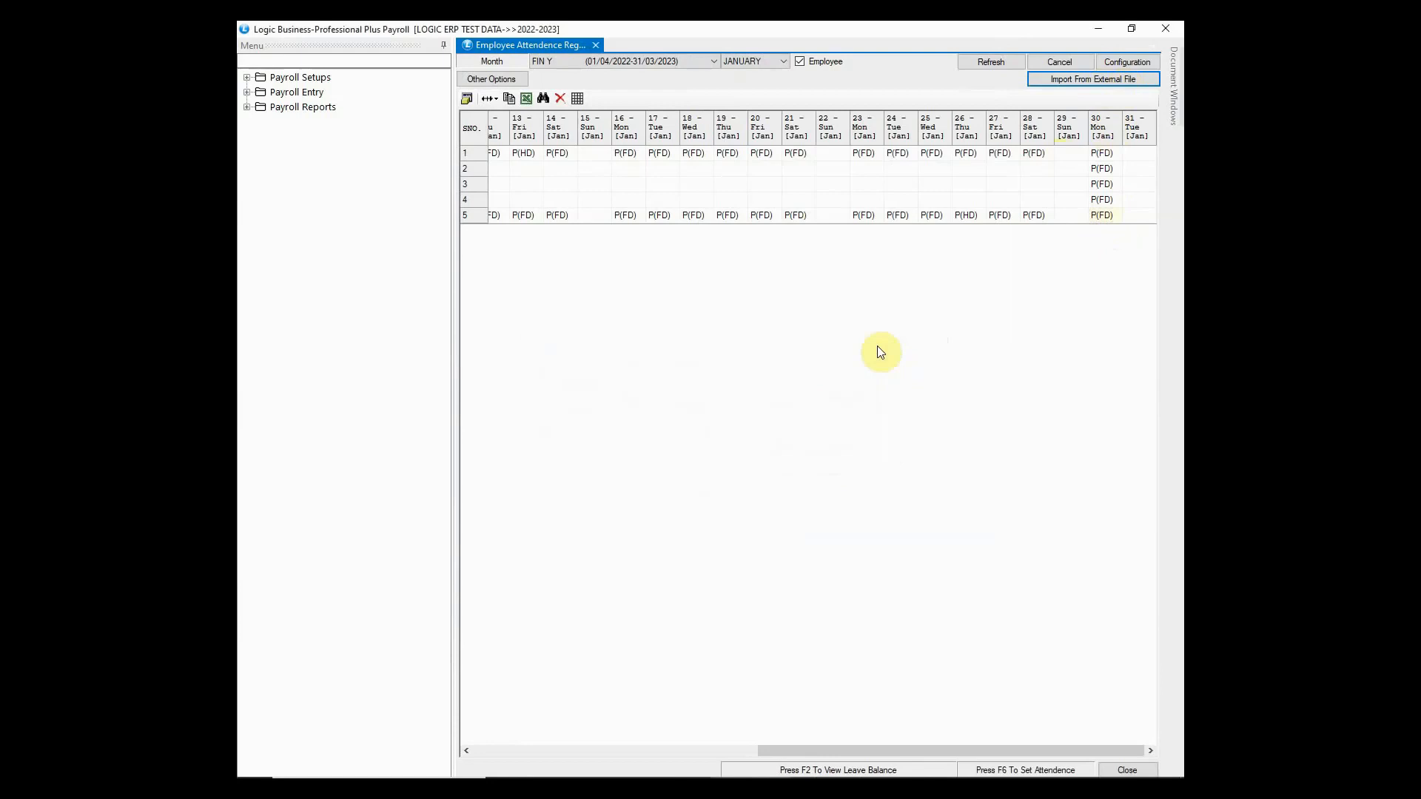
pyautogui.click(1124, 770)
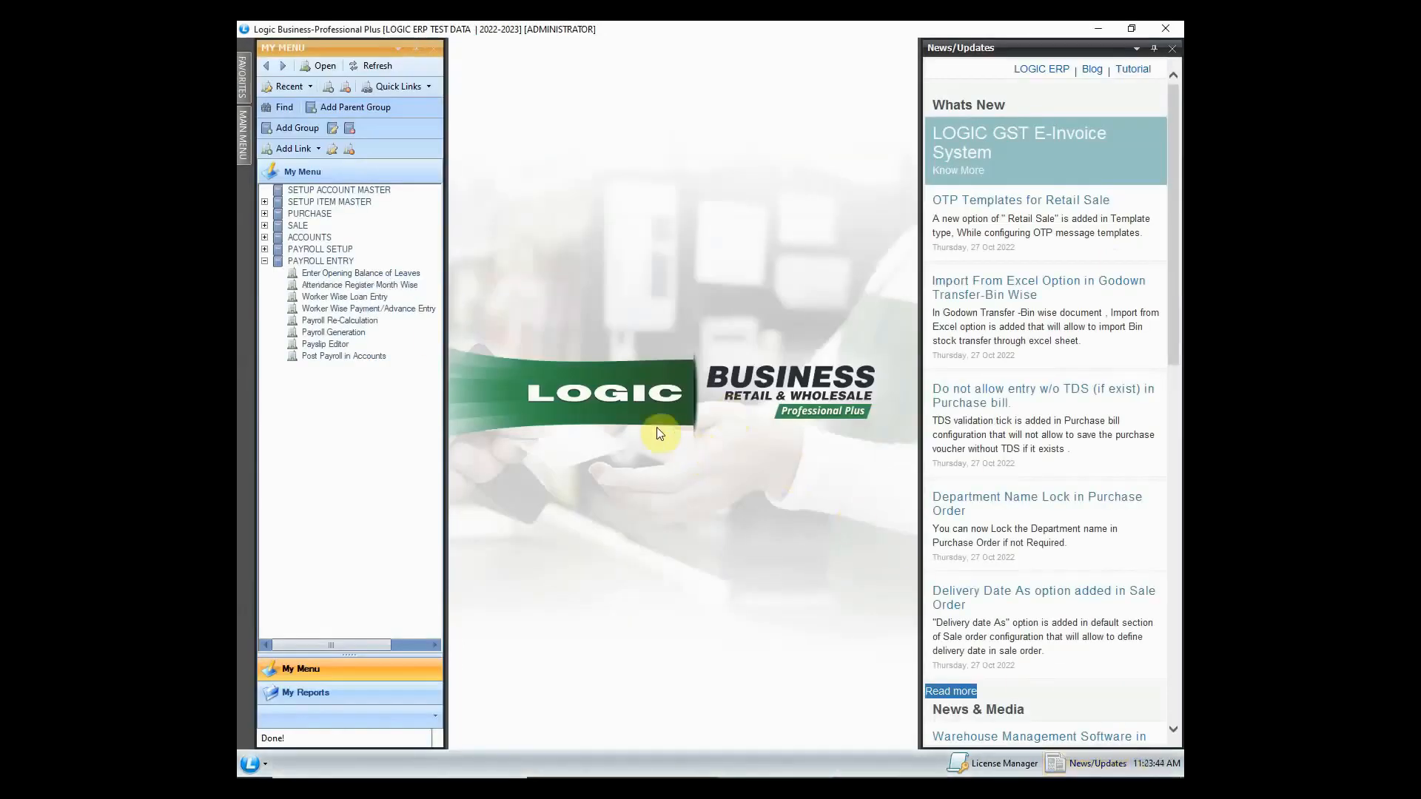
# - Open the worker loan entry form and load the seventh employee from the search list
pyautogui.click(387, 299)
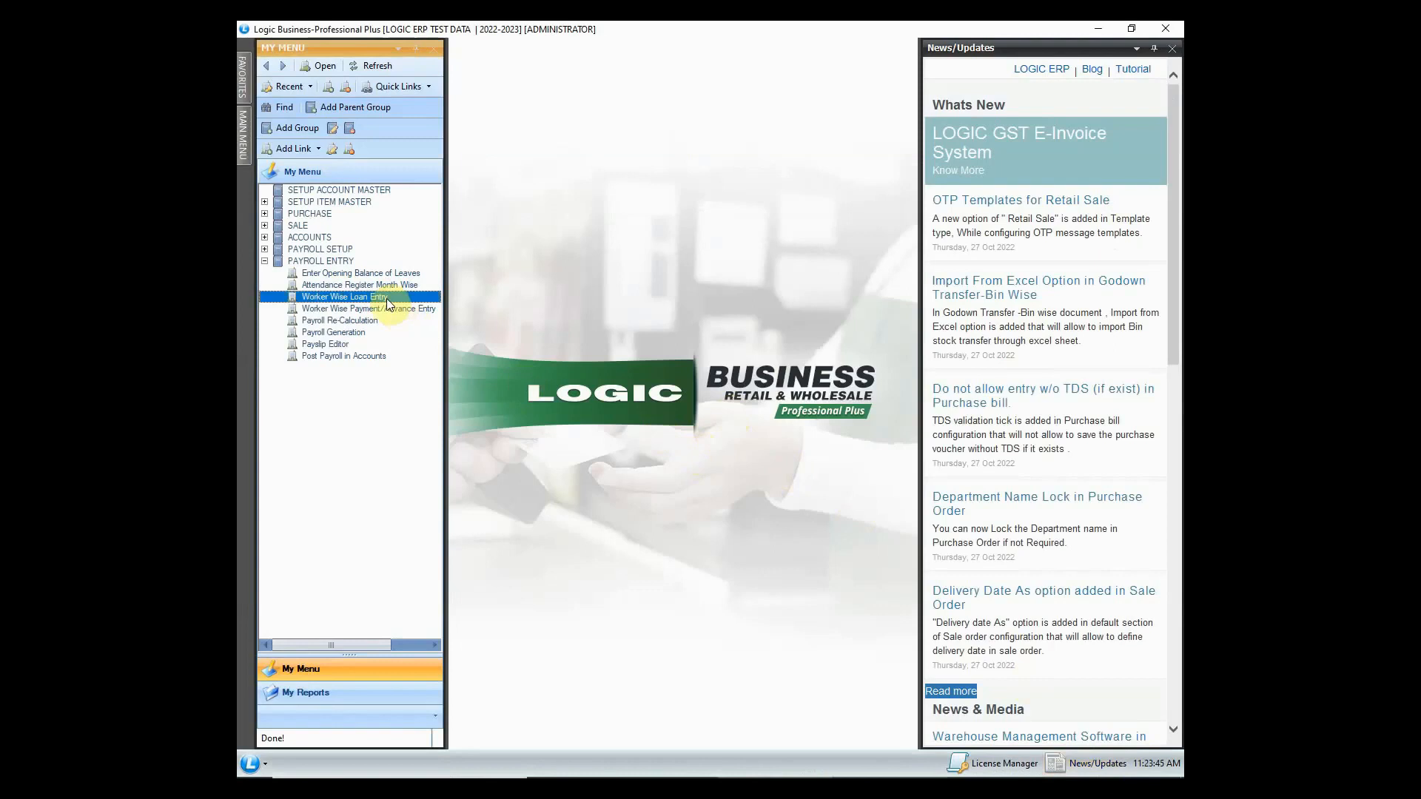
pyautogui.doubleClick(406, 299)
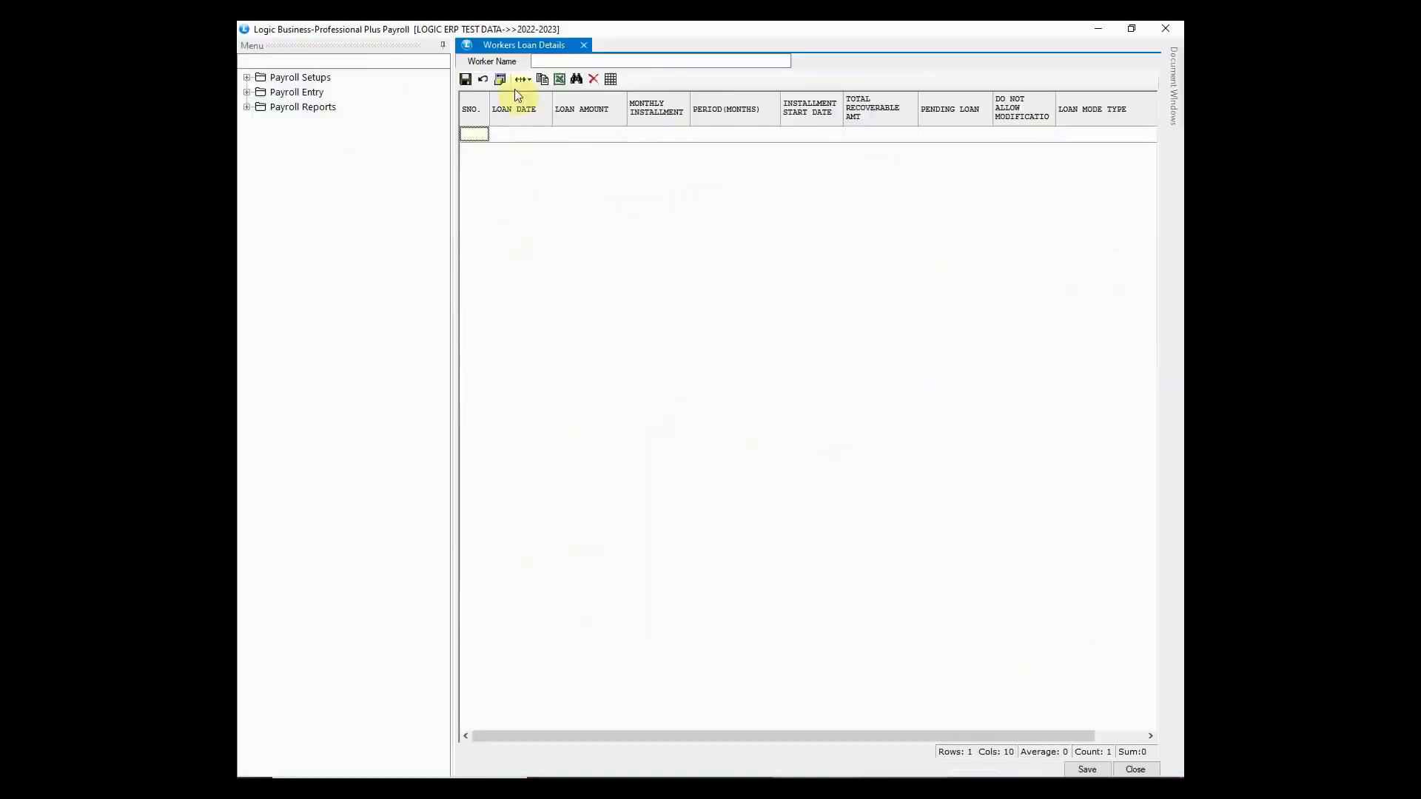
pyautogui.click(561, 63)
pyautogui.press('space')
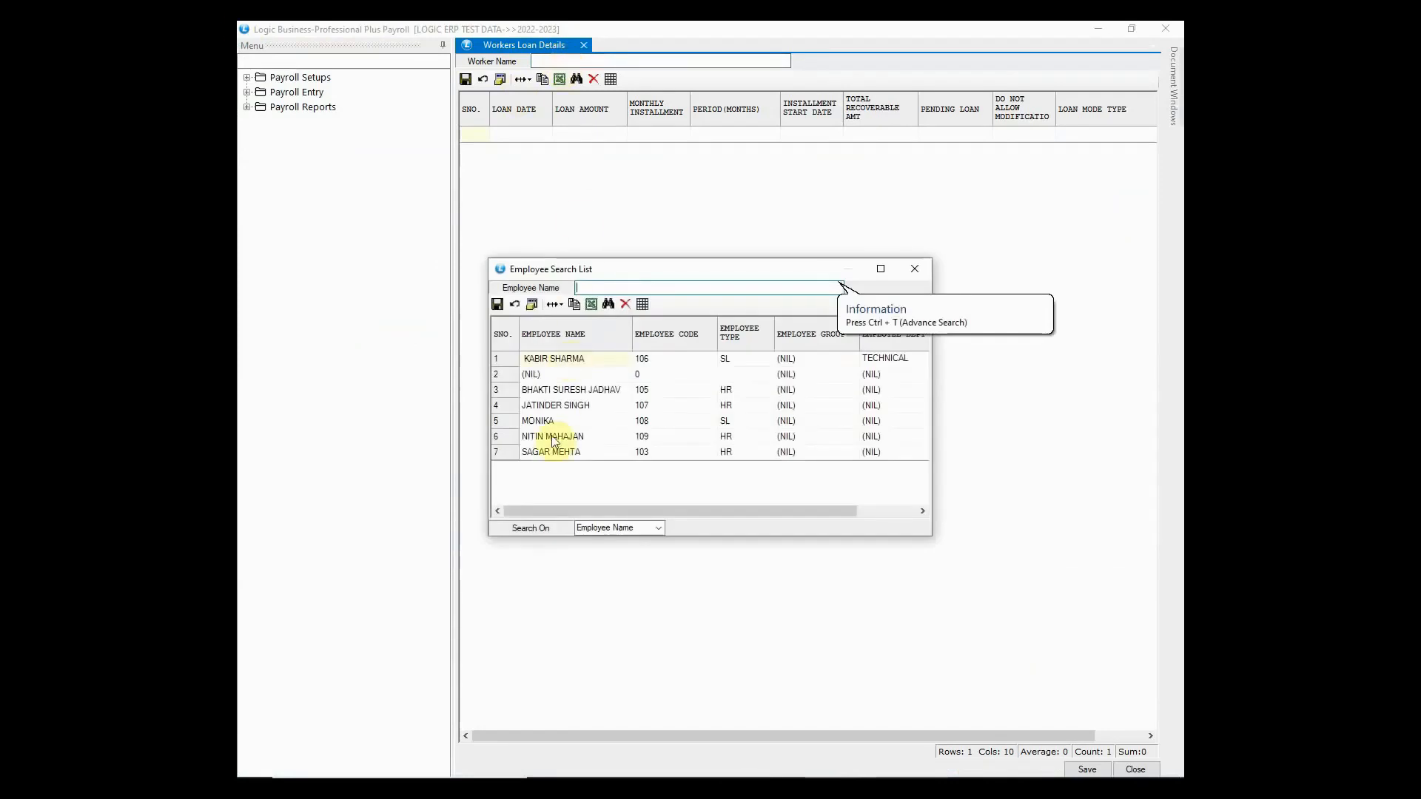
pyautogui.click(567, 453)
pyautogui.doubleClick(580, 453)
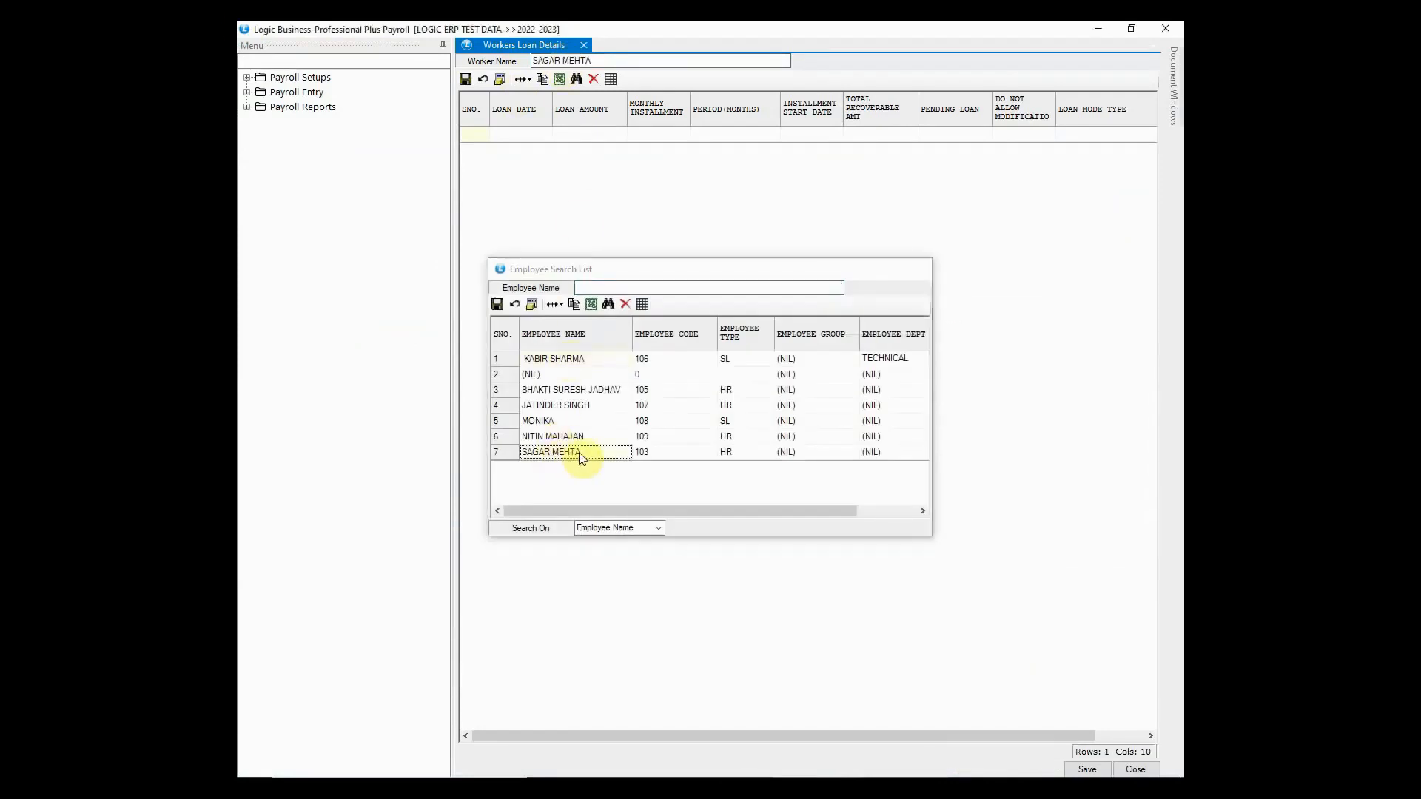
# - Save a 10000 loan dated 01/12/2022 with 1000 monthly installments starting 01/01/2023
pyautogui.click(524, 138)
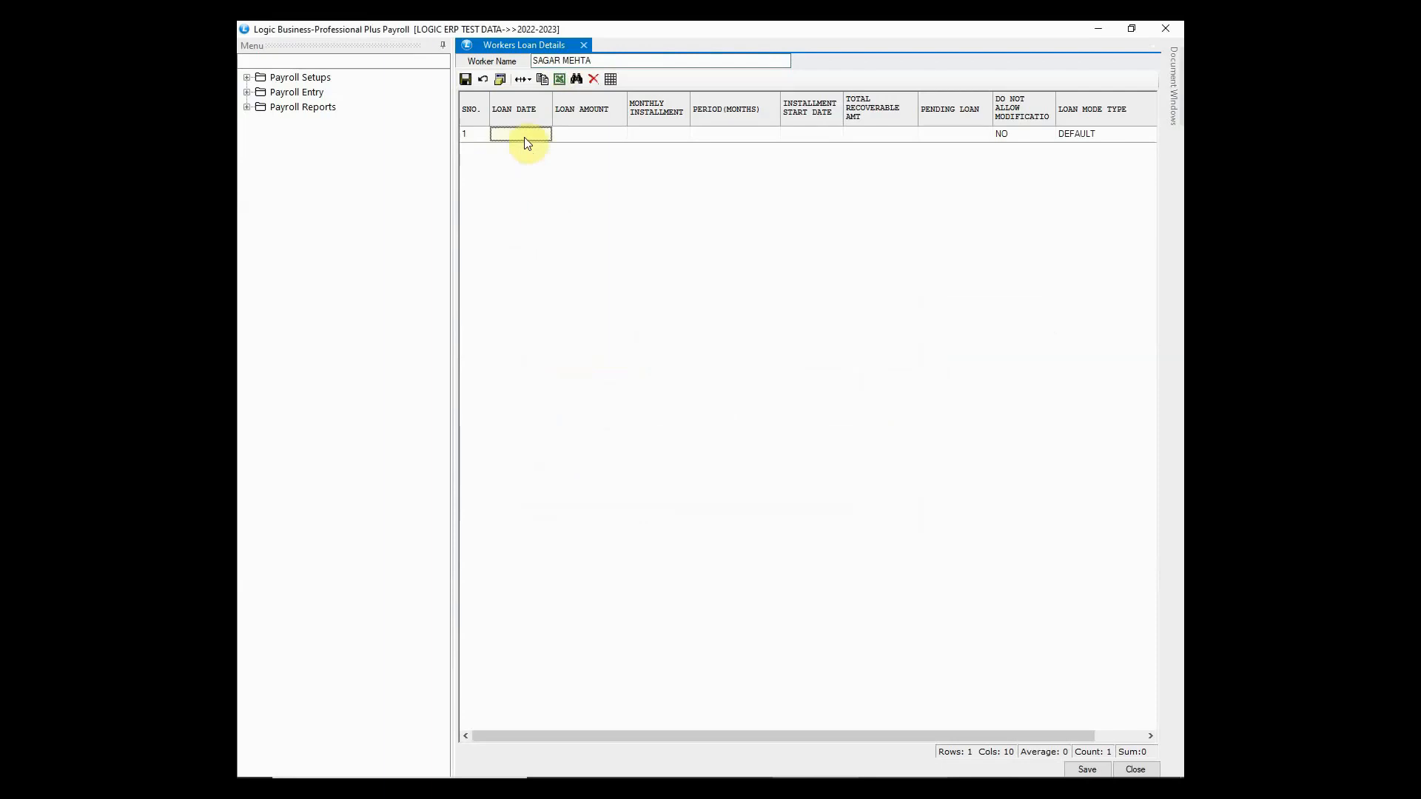
pyautogui.write('01/12/2022')
pyautogui.press('Return')
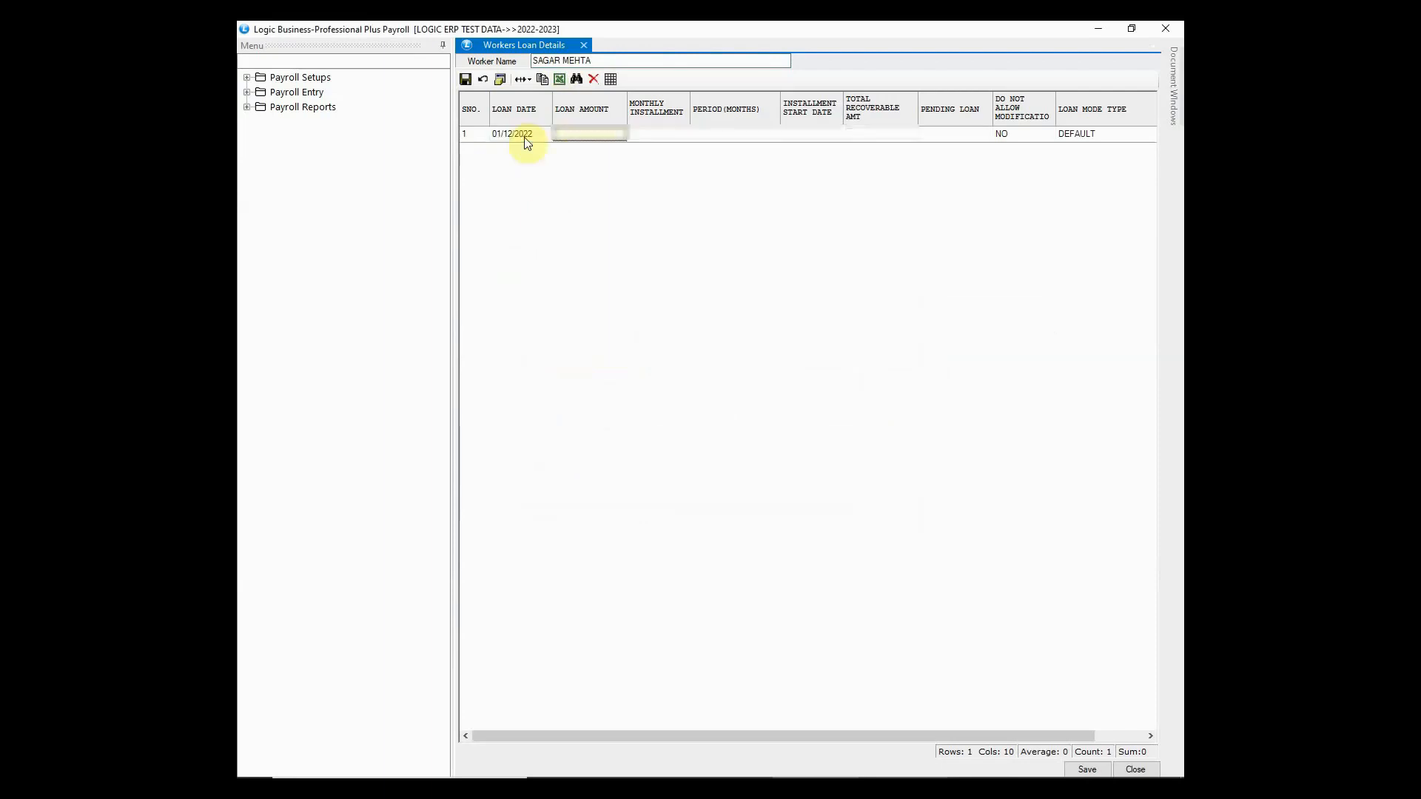
pyautogui.write('10000')
pyautogui.press('Return')
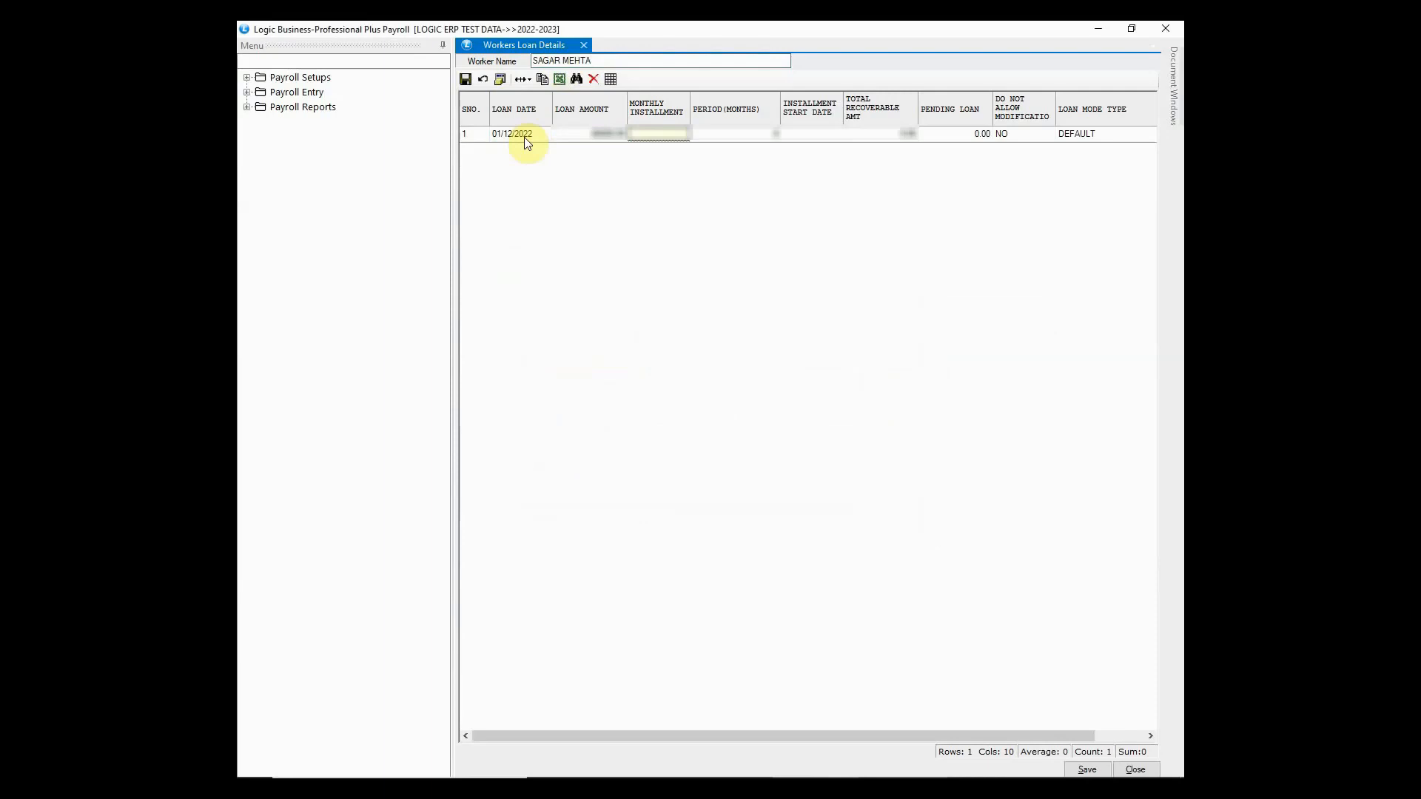
pyautogui.write('1000')
pyautogui.press('Return')
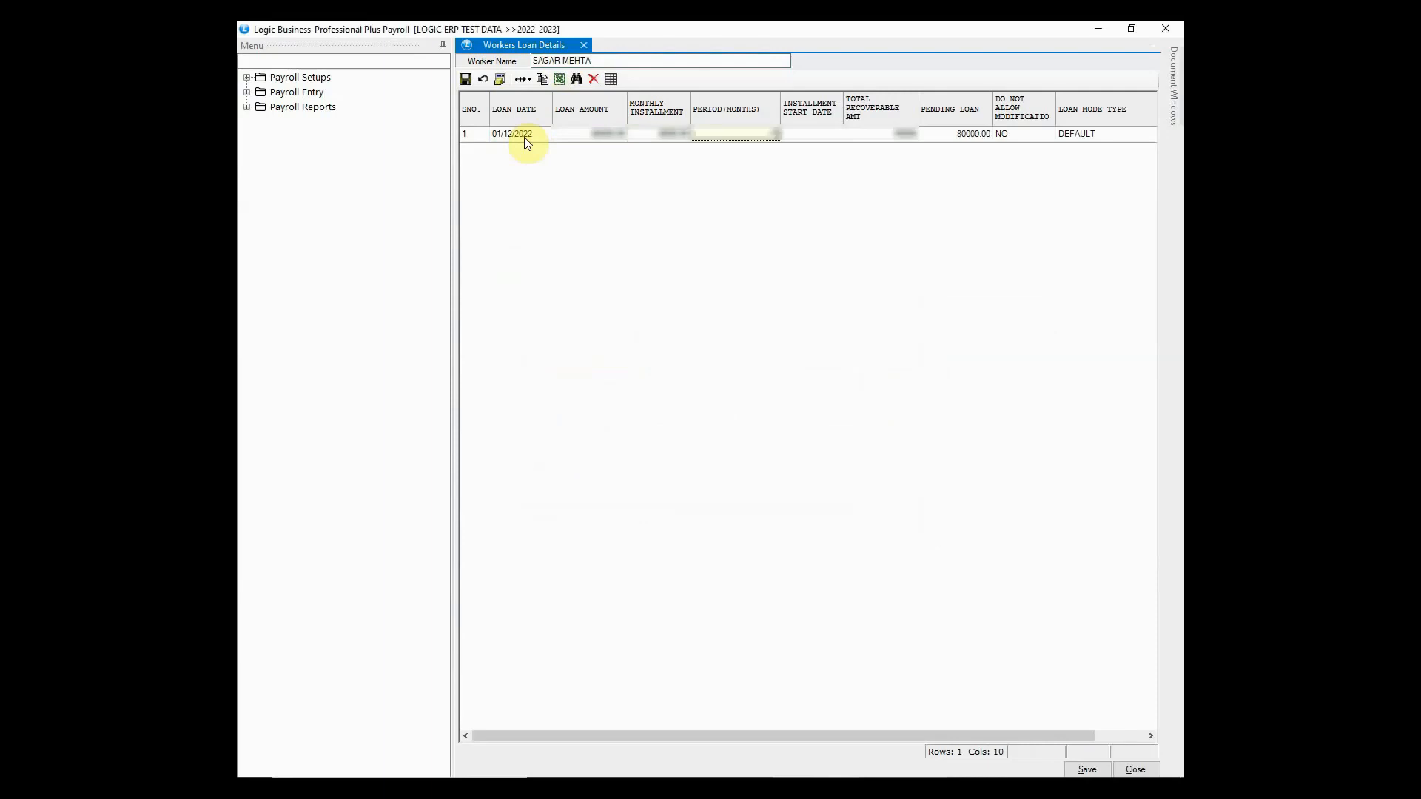
pyautogui.press('Return')
pyautogui.write('01/01/2023')
pyautogui.press('Return')
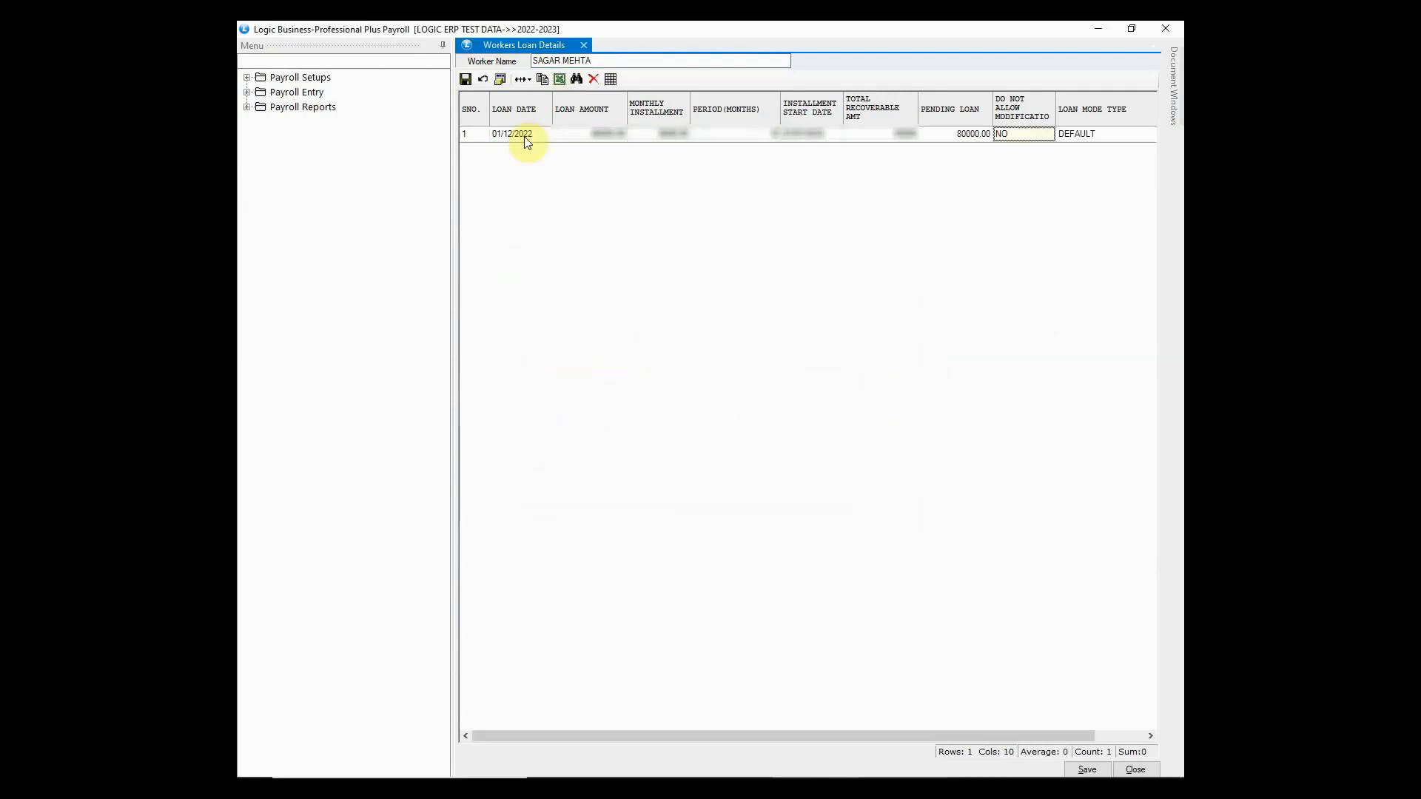
pyautogui.press('Return')
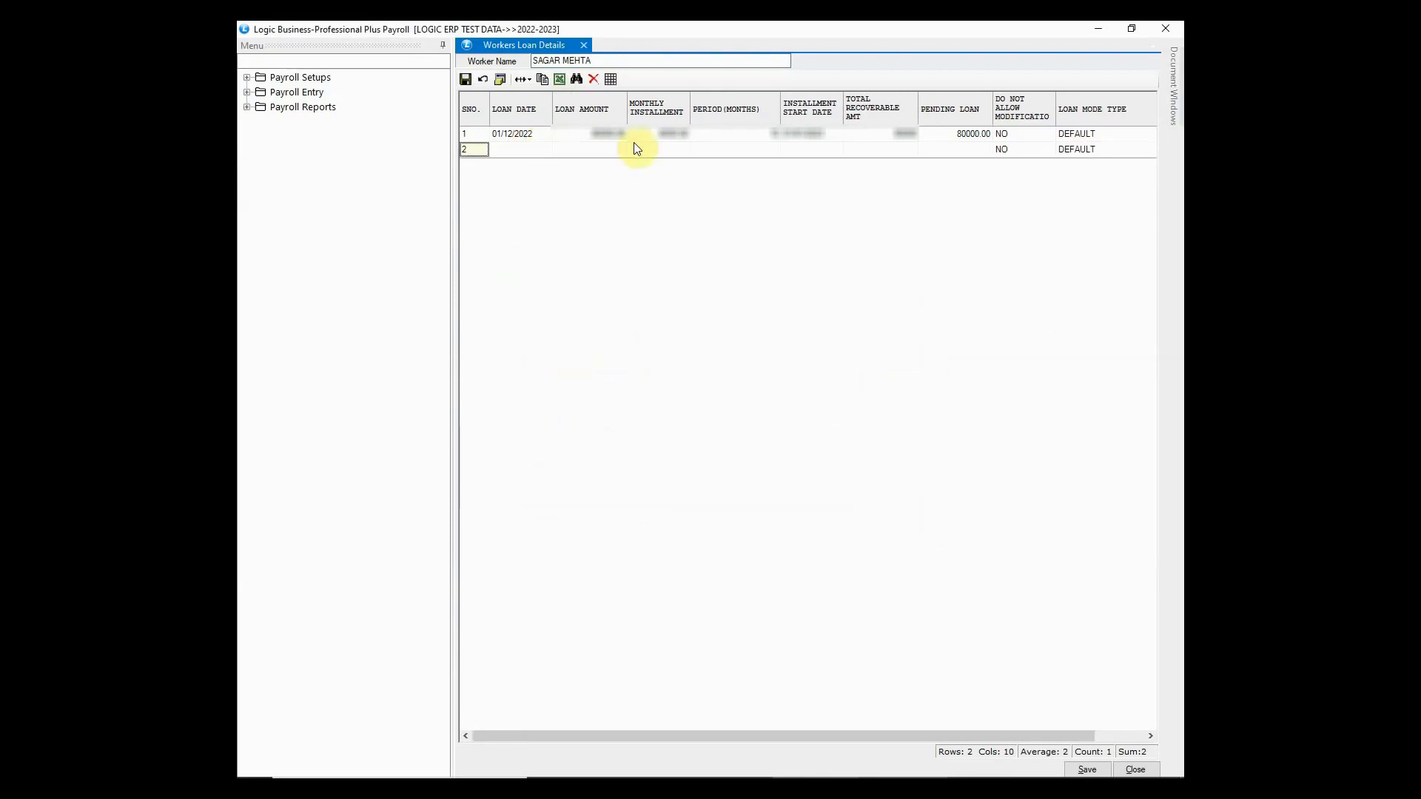
pyautogui.click(1082, 770)
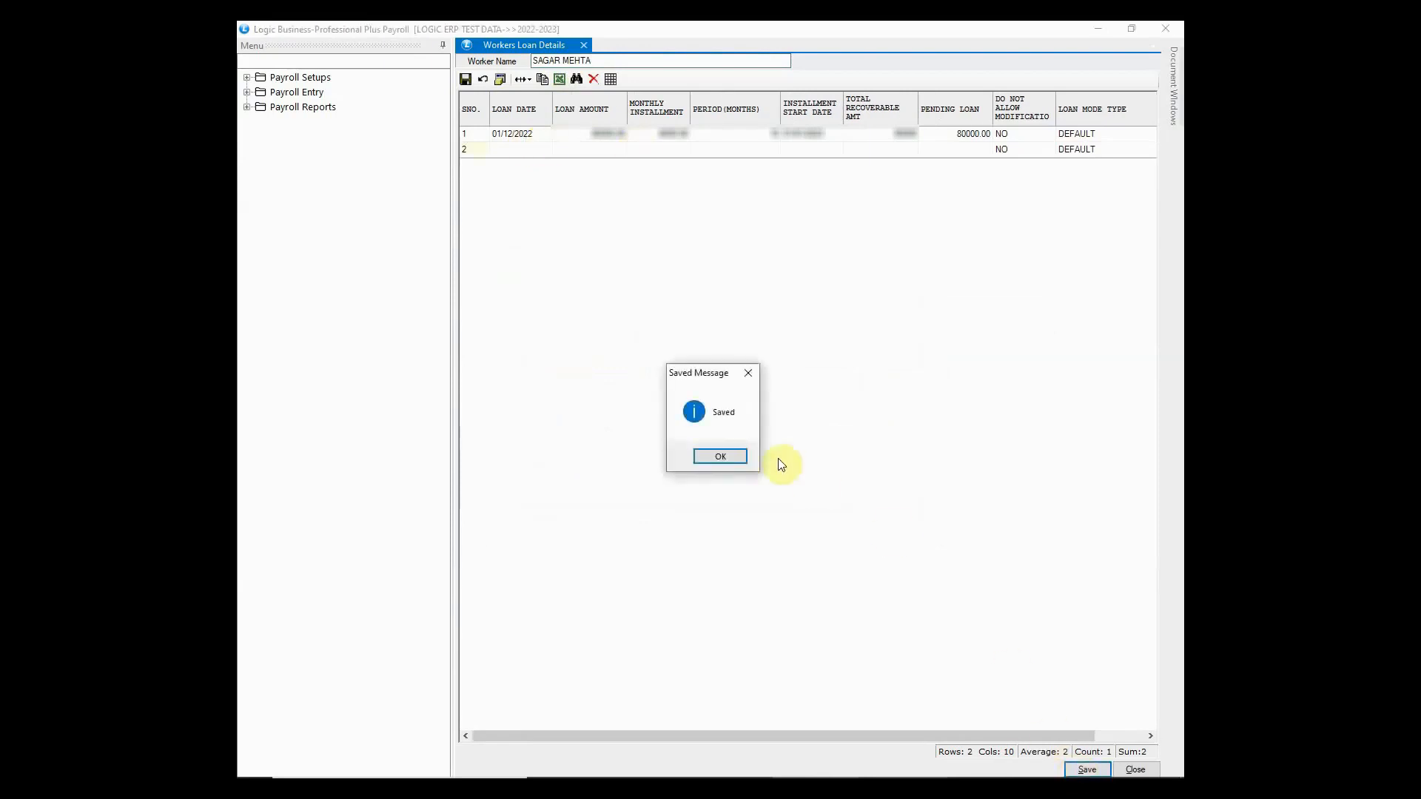
pyautogui.click(723, 457)
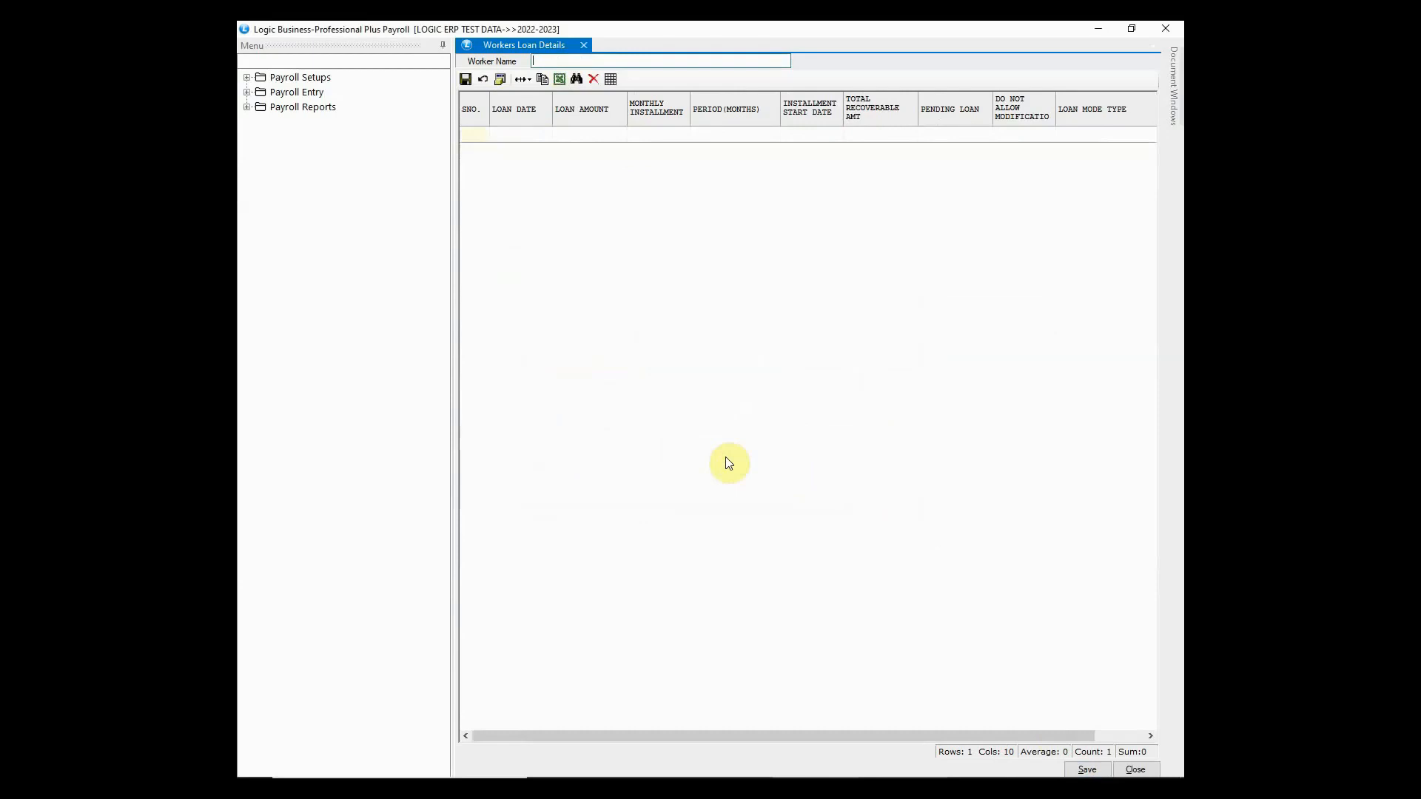
# - Close the loan window, open Worker Wise Payment/Advance Entry and load the employee
pyautogui.click(1179, 28)
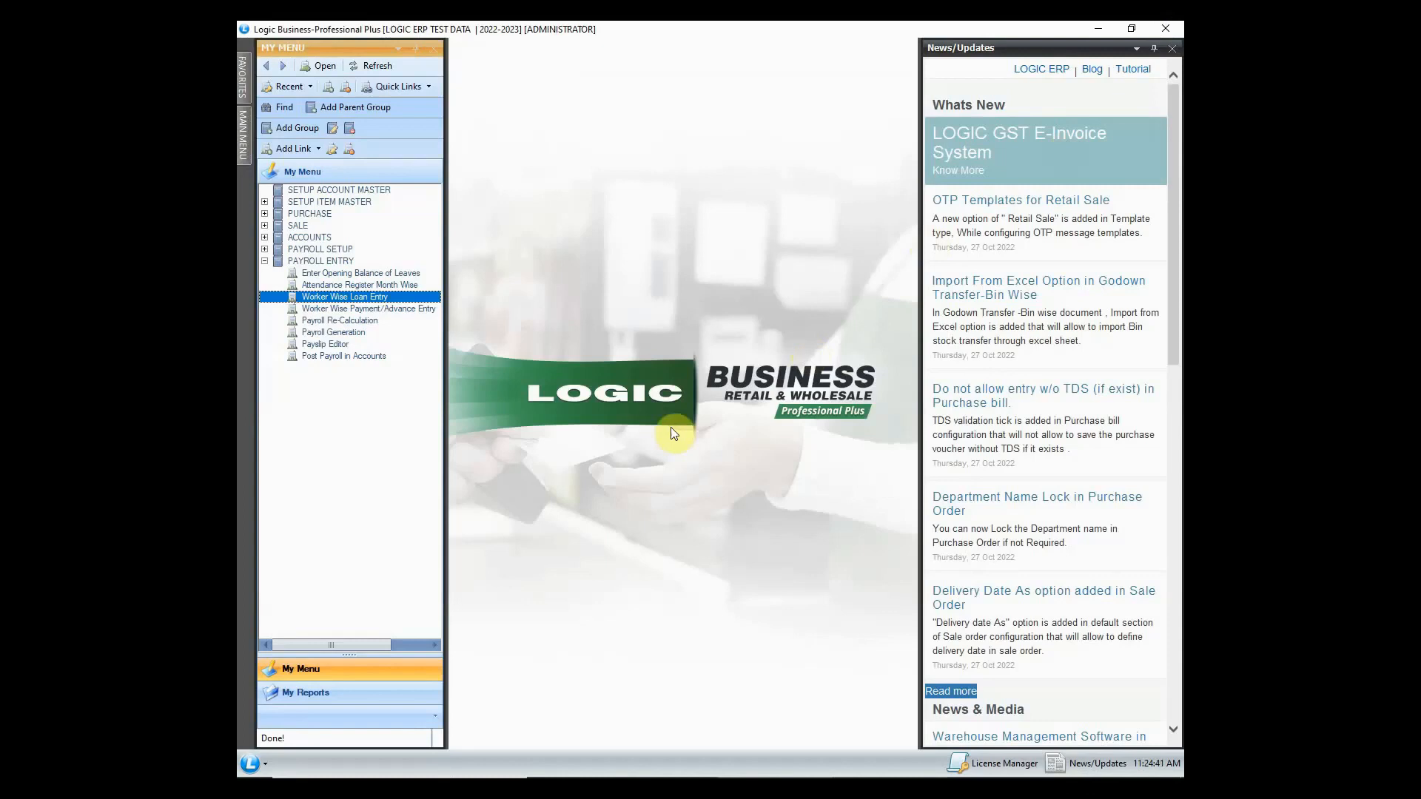
pyautogui.click(438, 310)
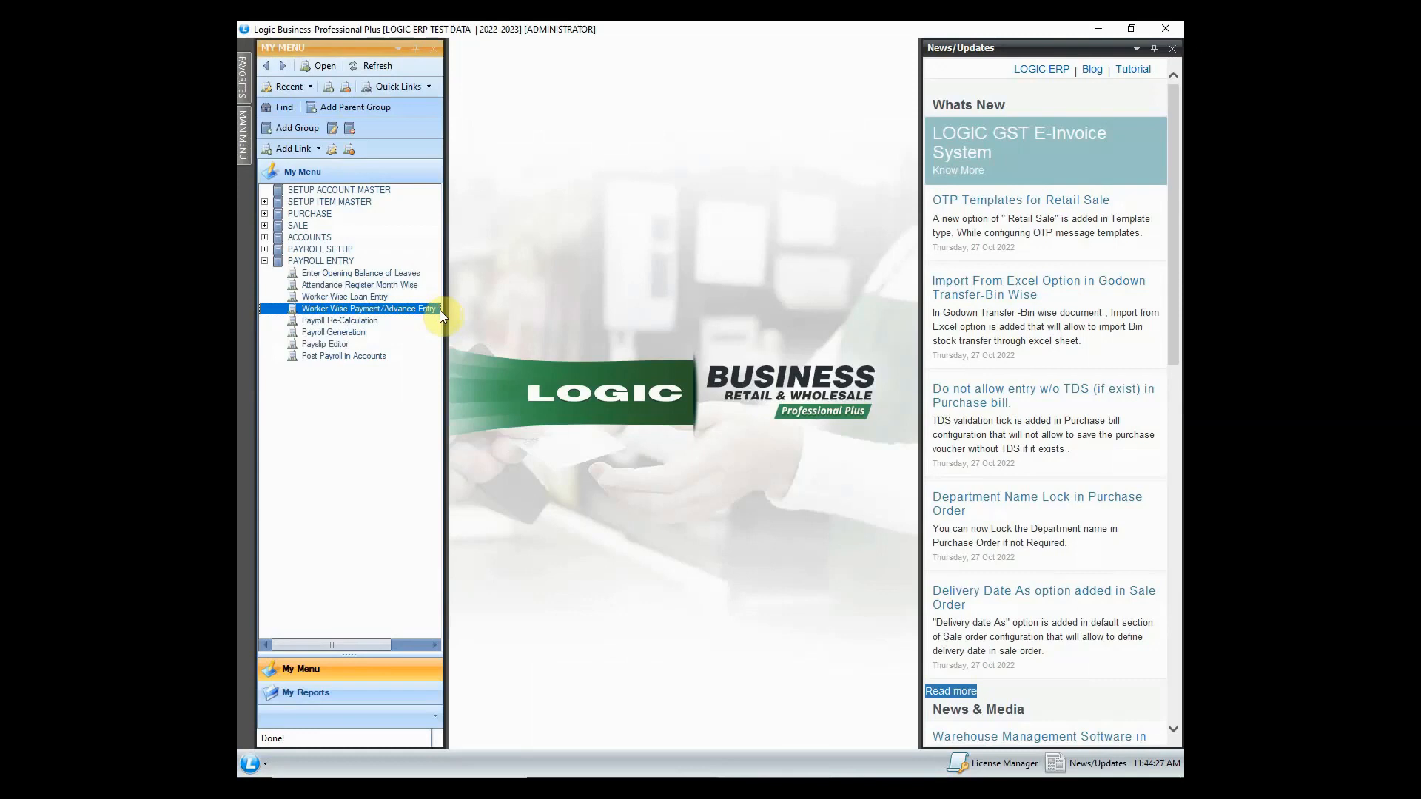
pyautogui.doubleClick(439, 307)
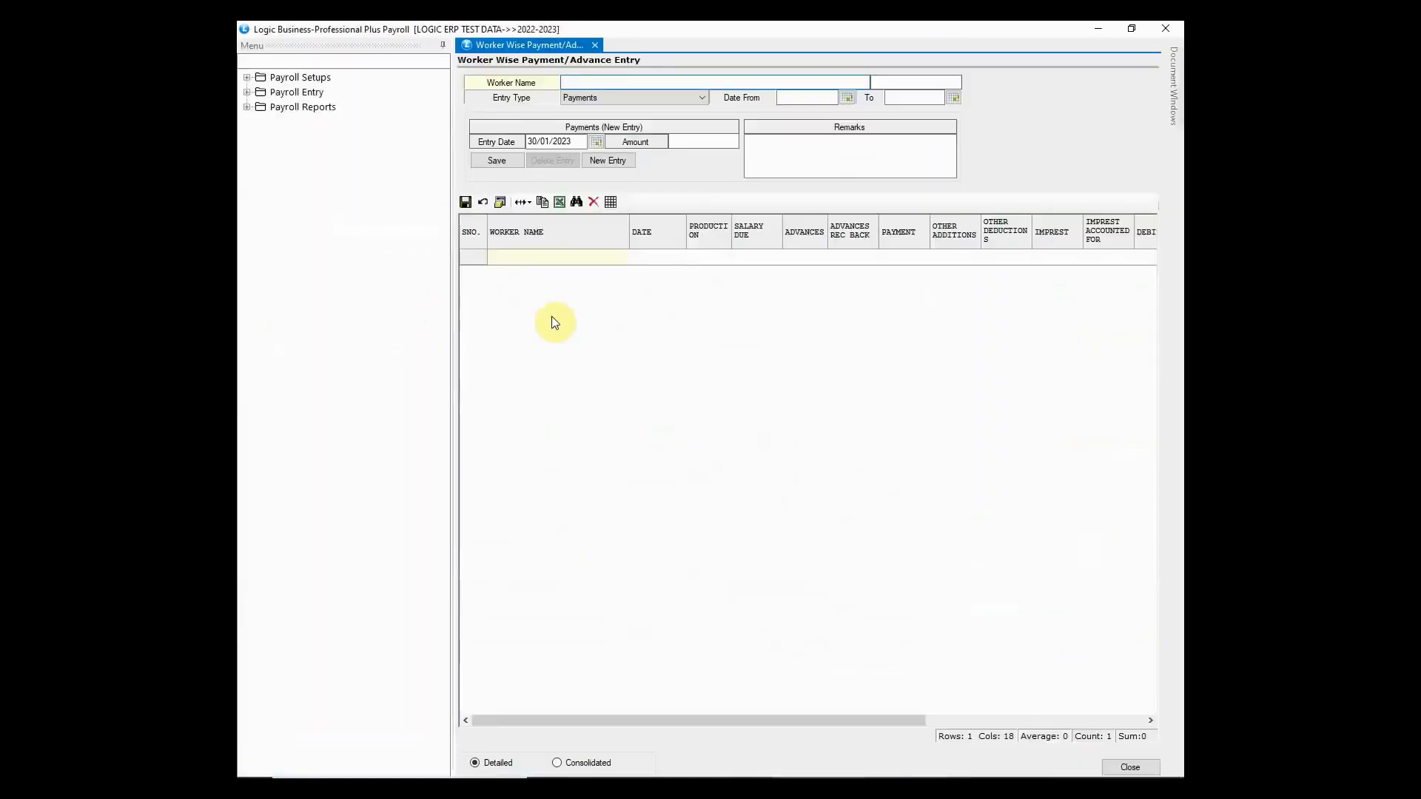
pyautogui.click(574, 79)
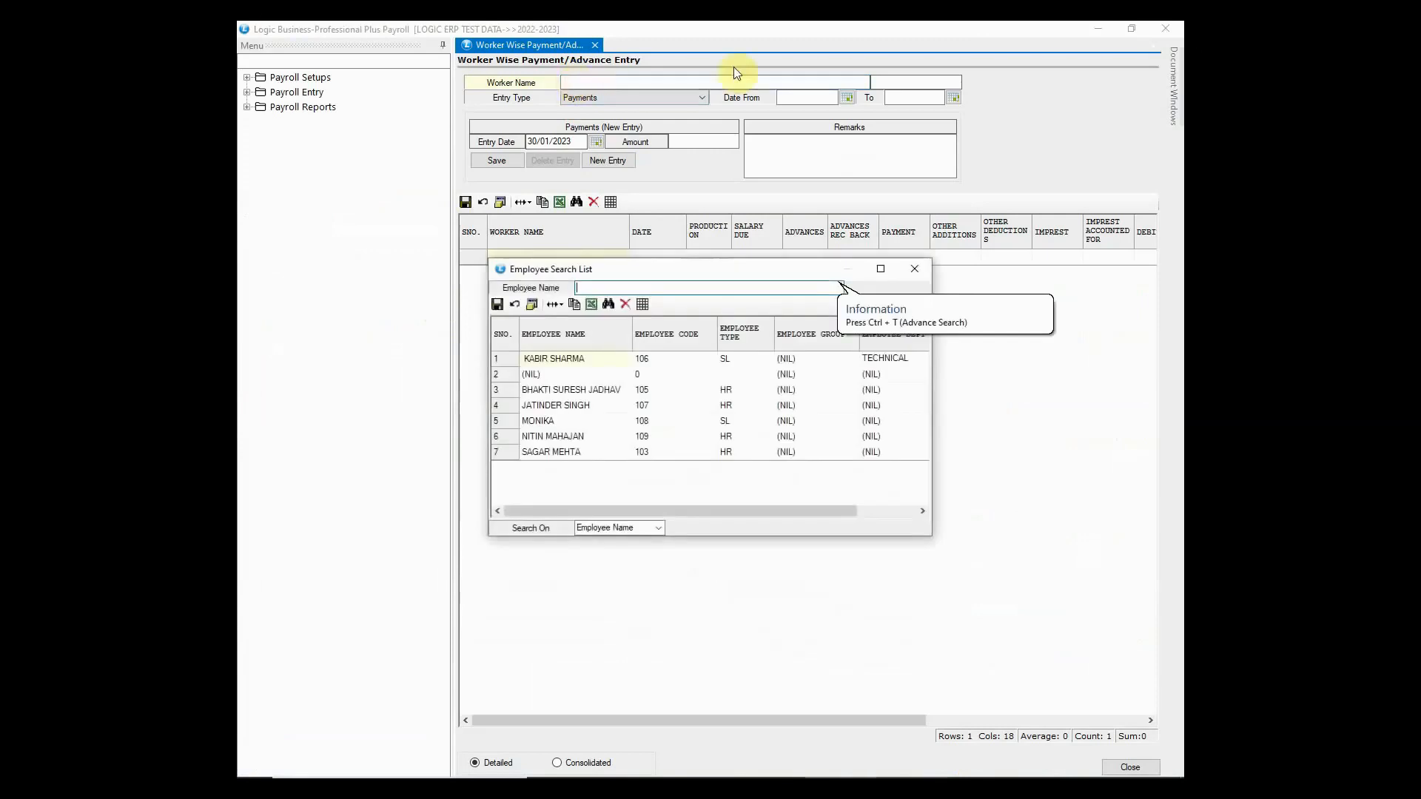
pyautogui.doubleClick(549, 407)
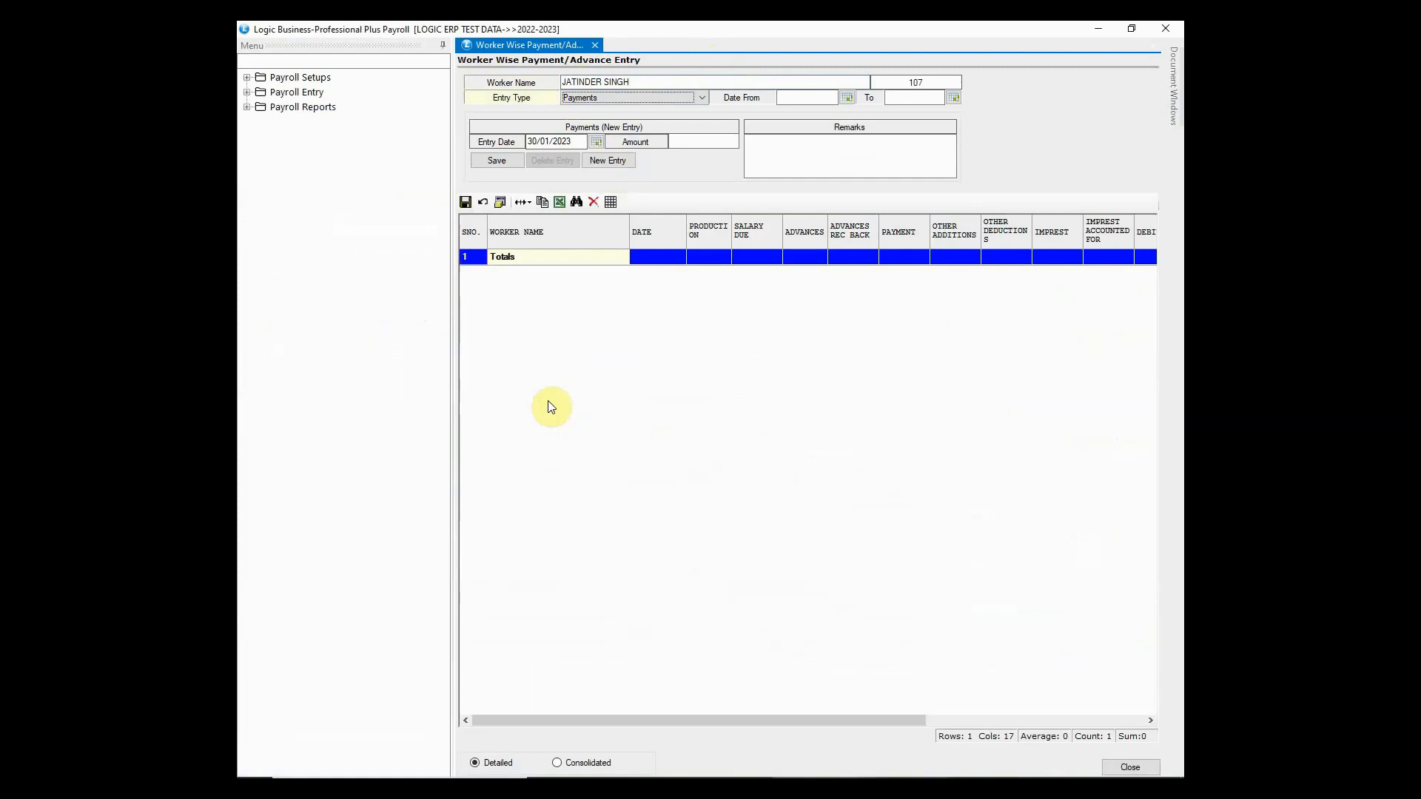
# - Record an Advances entry of 1000 and save it as a new row
pyautogui.click(702, 98)
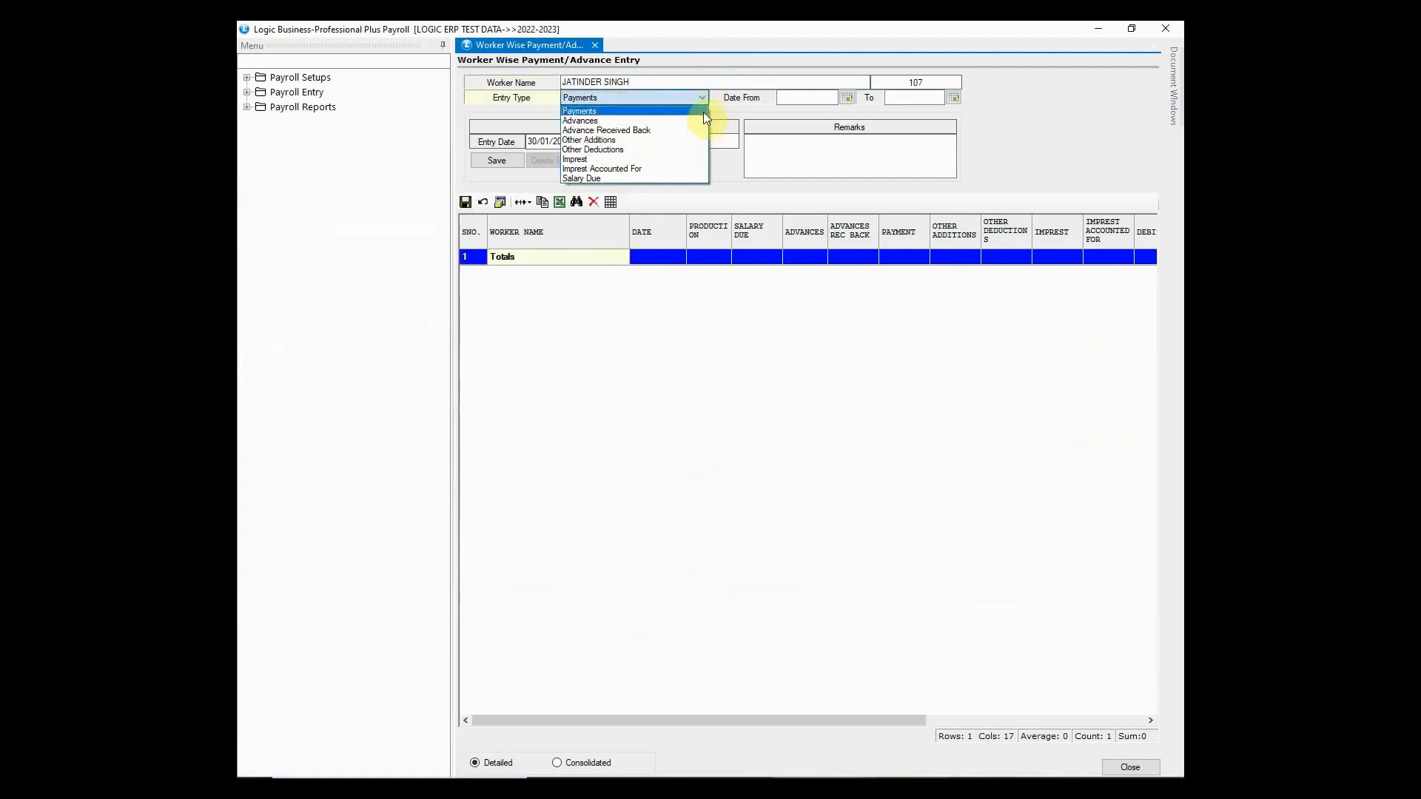
pyautogui.click(703, 121)
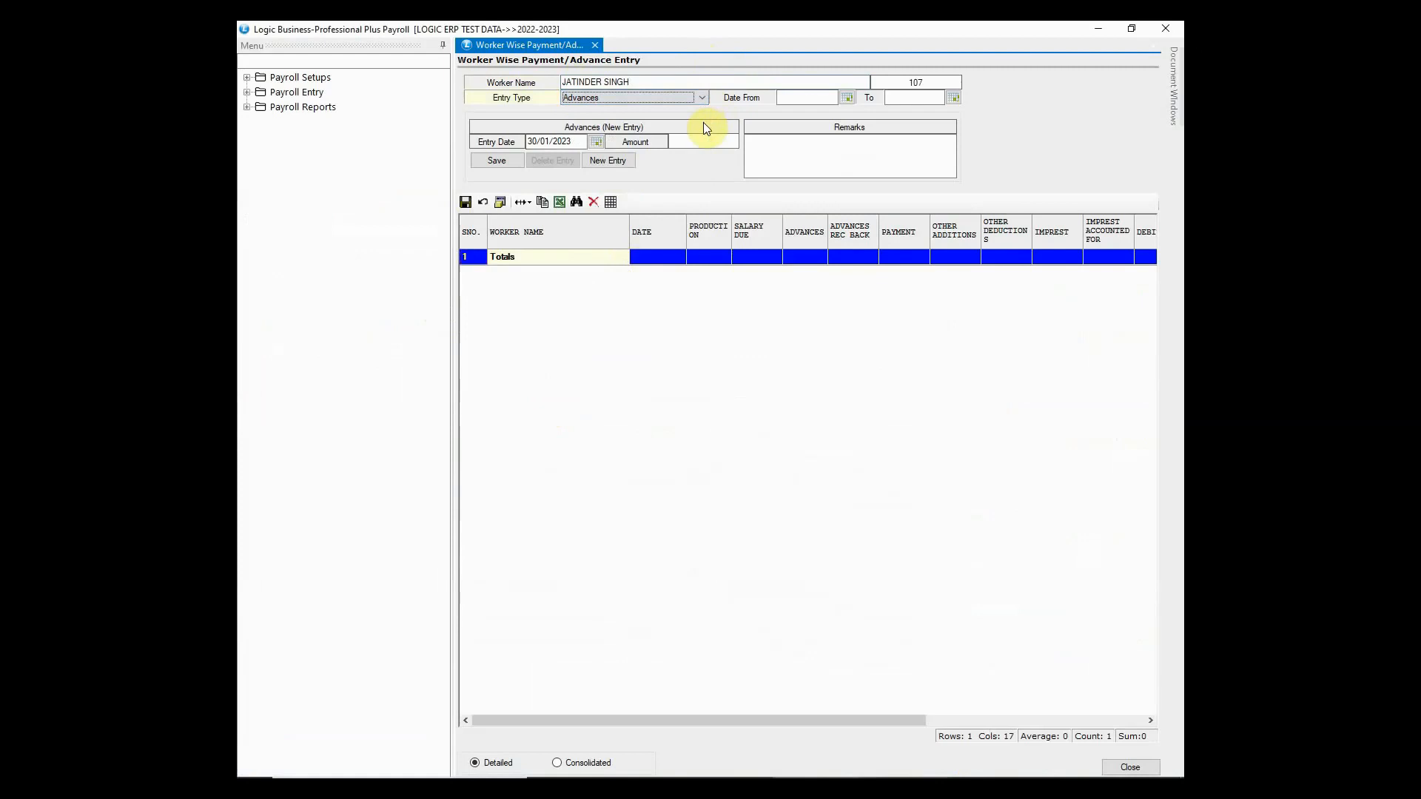
pyautogui.click(701, 144)
pyautogui.write('1000')
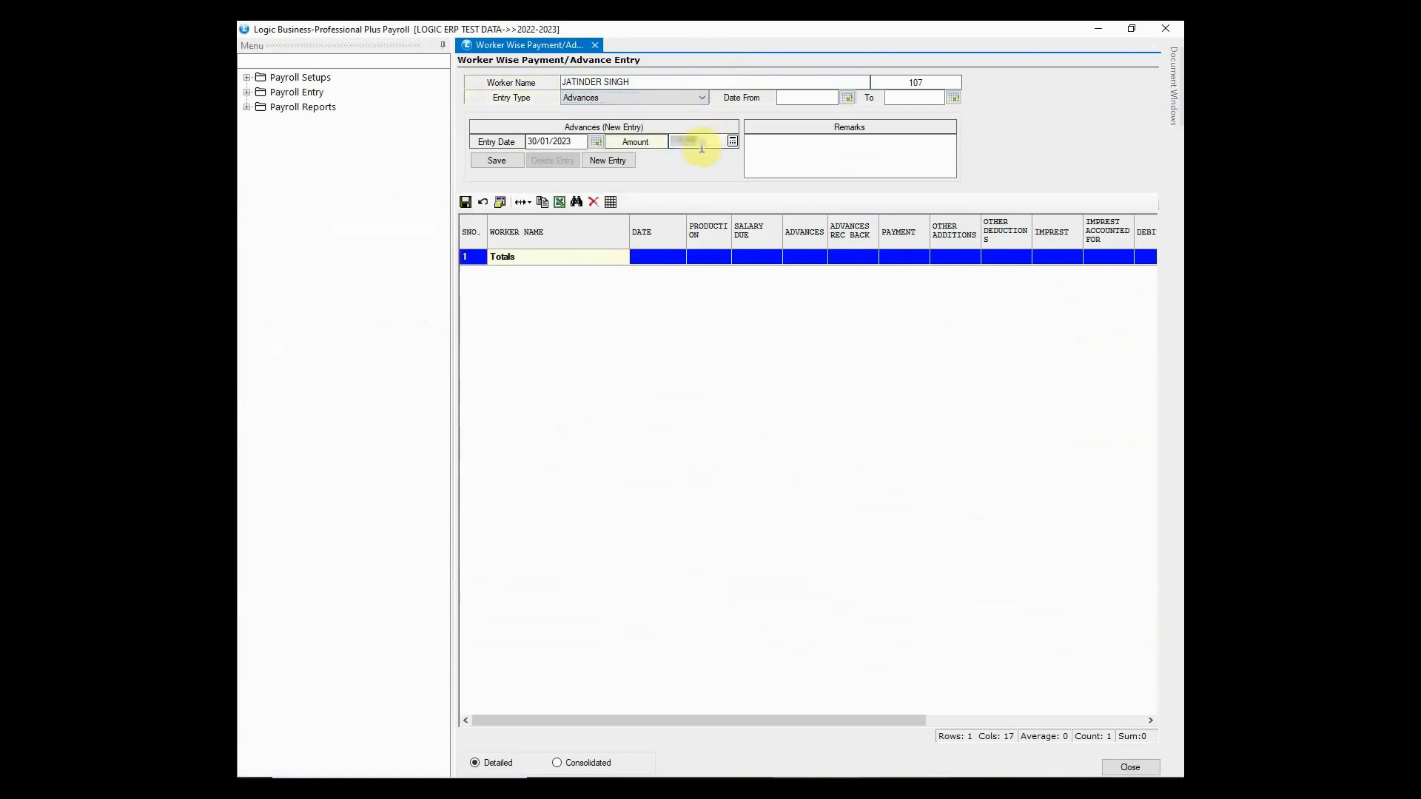
pyautogui.click(508, 162)
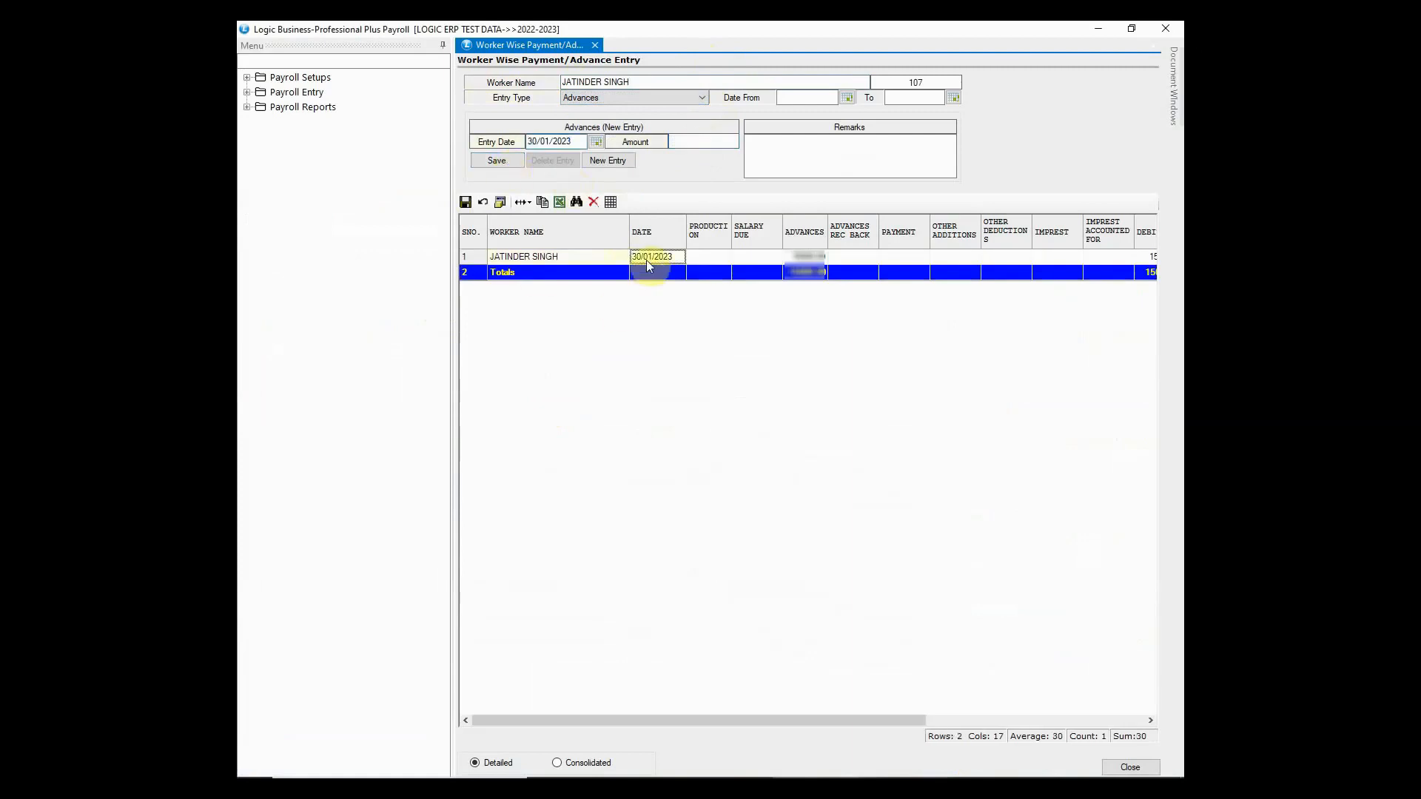
# - Review the advance row's amount, debit, transaction type and running balance
pyautogui.click(810, 257)
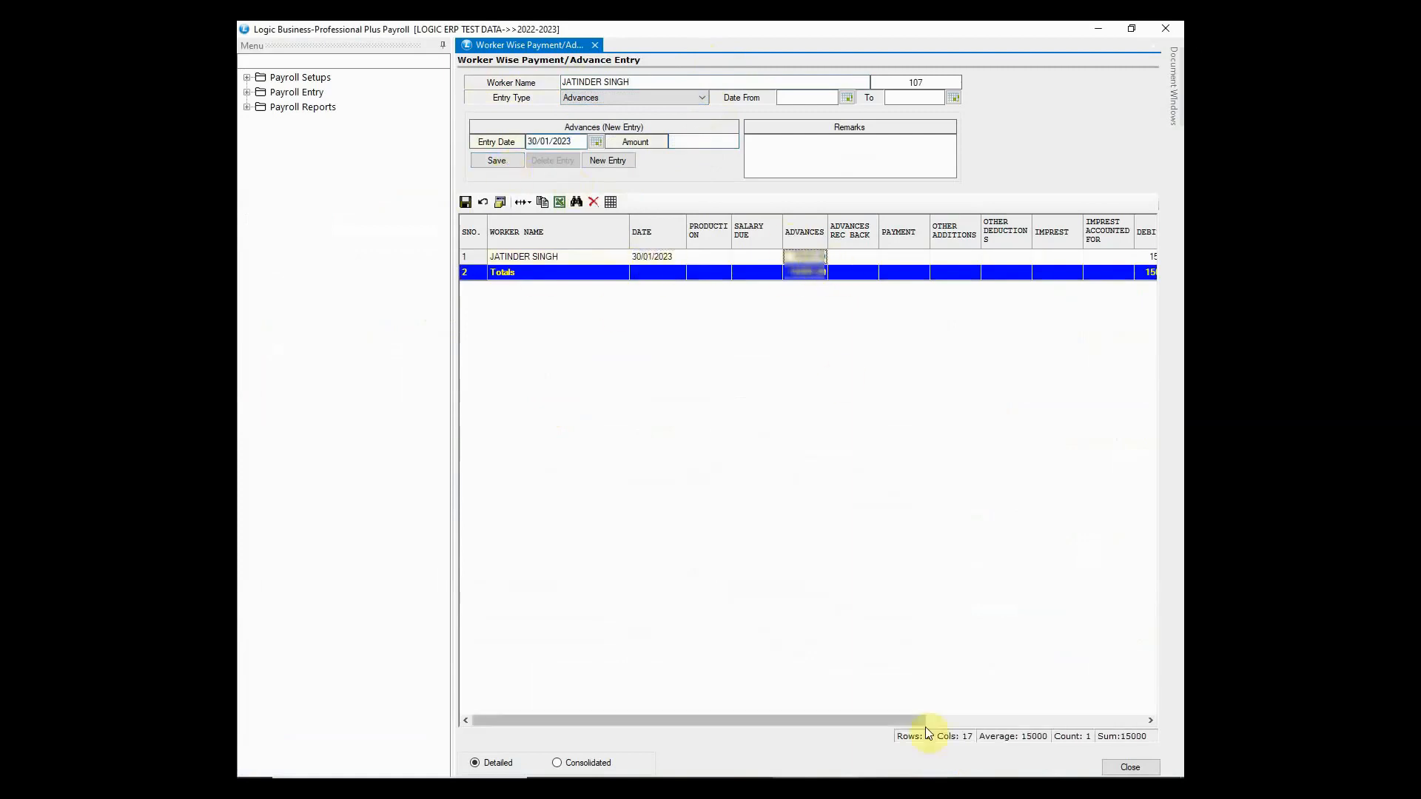
pyautogui.moveTo(917, 721); pyautogui.dragTo(1138, 711)
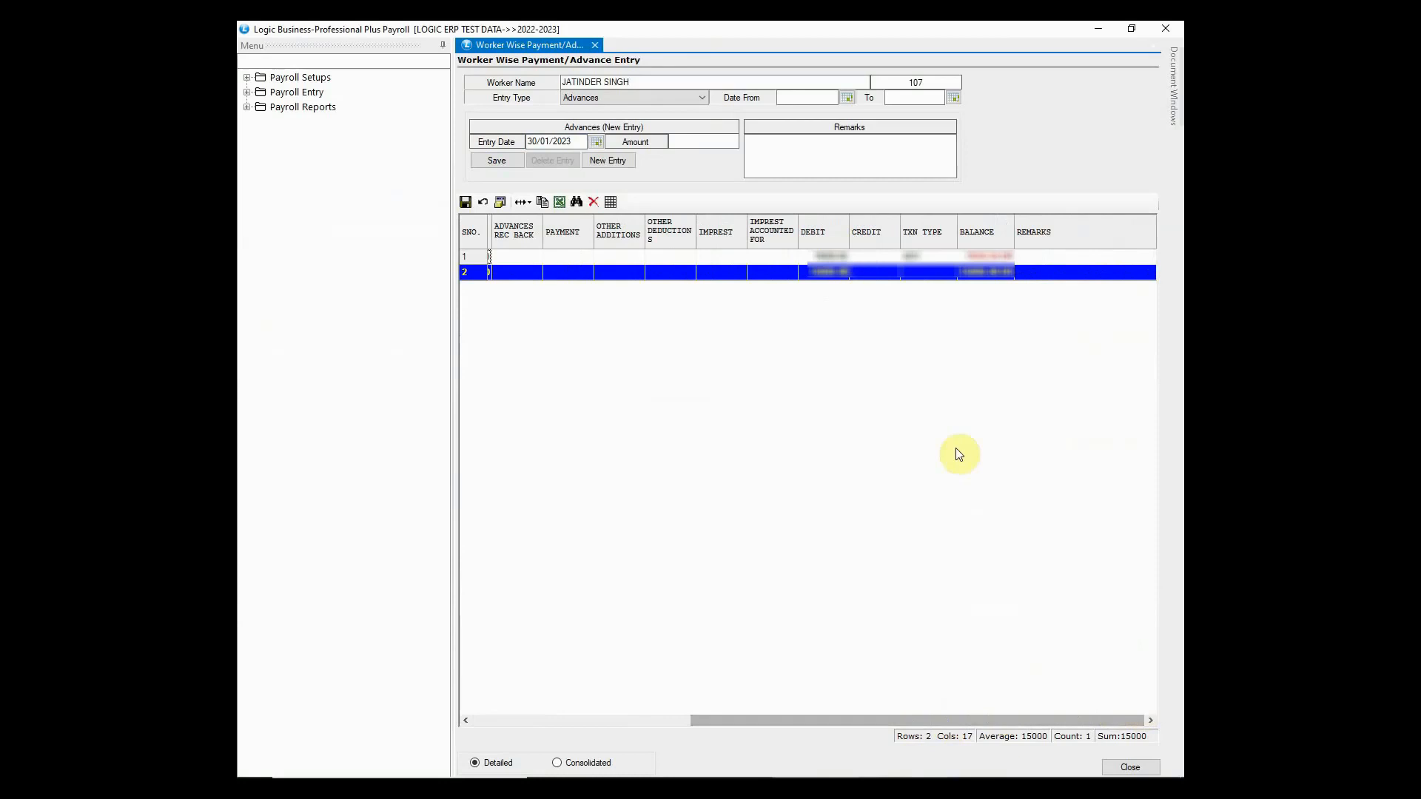
pyautogui.click(831, 259)
pyautogui.click(928, 256)
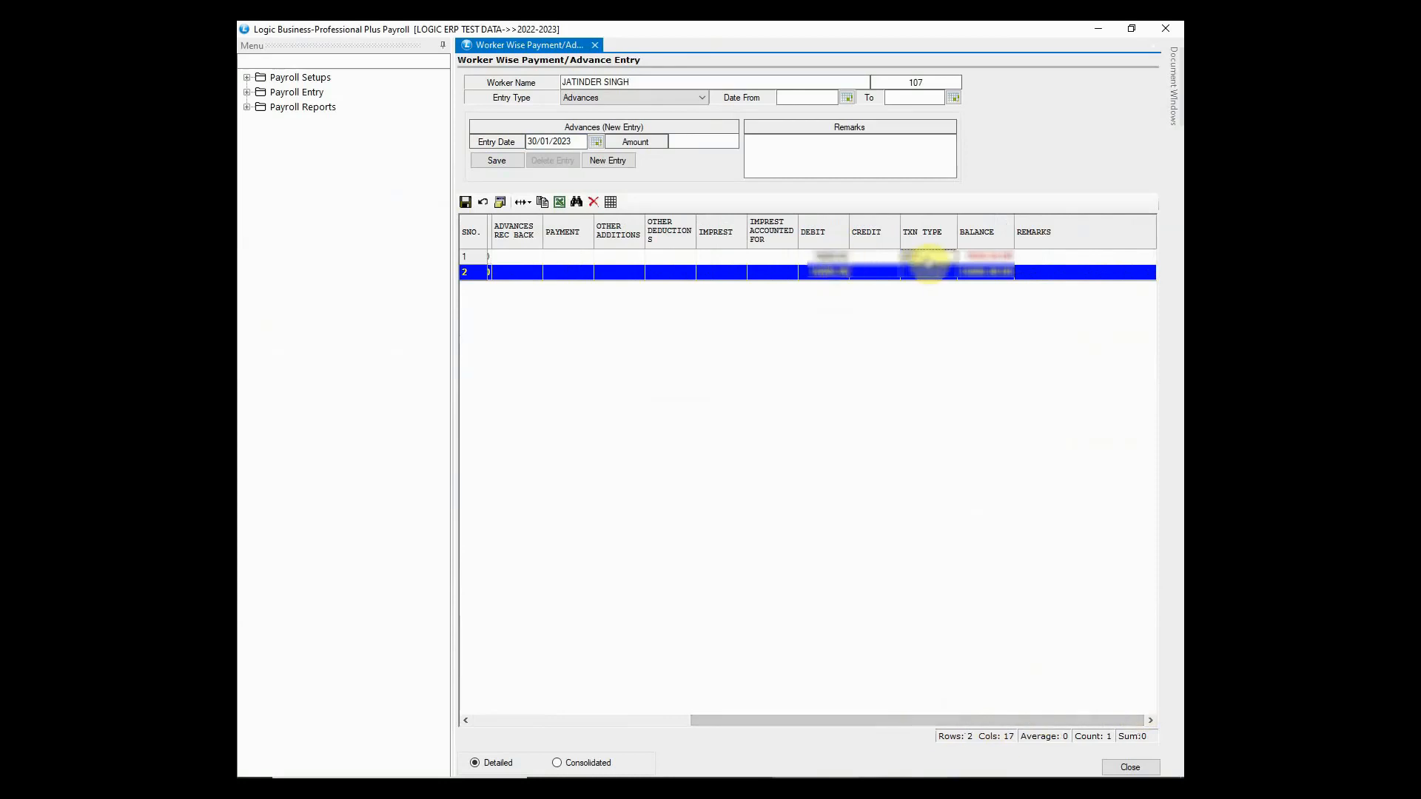
pyautogui.click(985, 259)
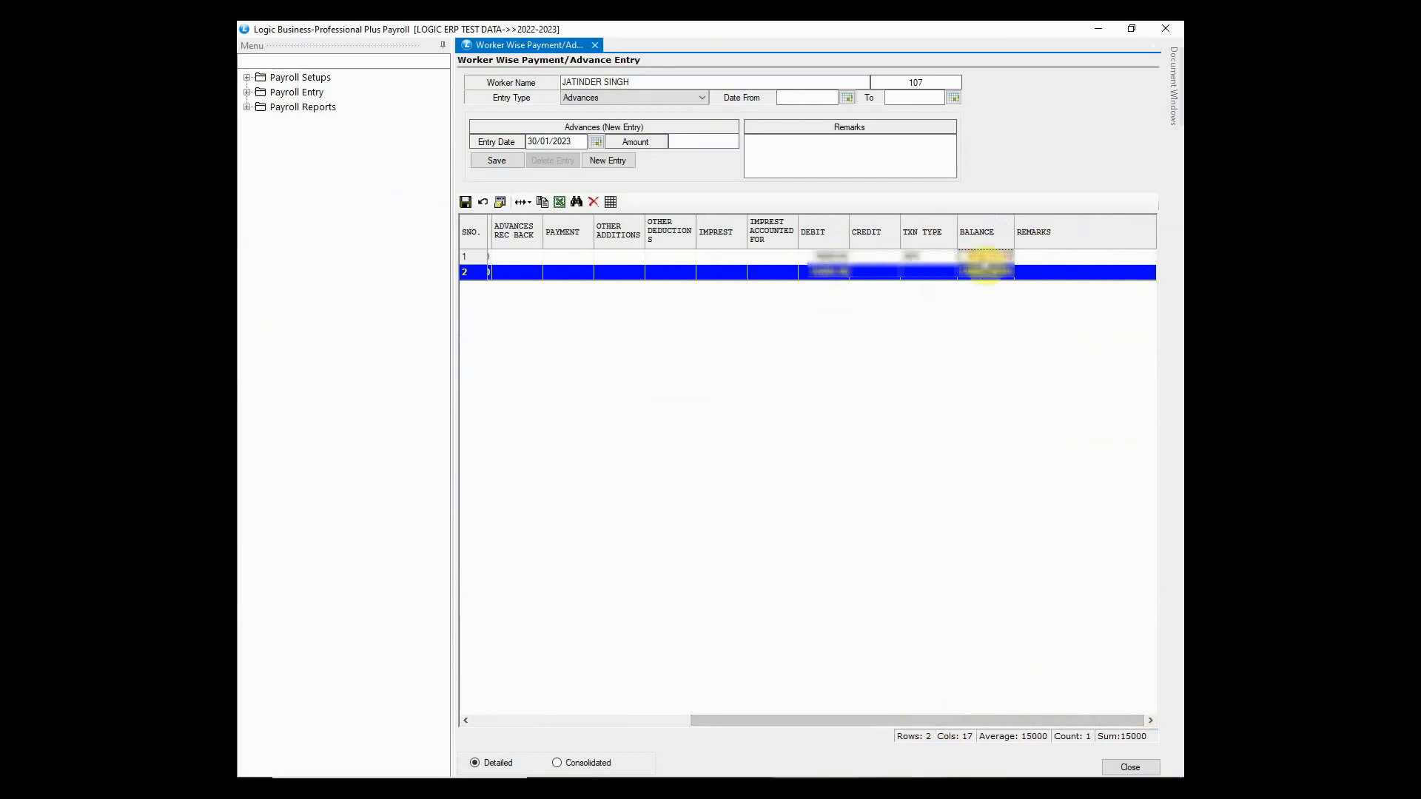
pyautogui.moveTo(973, 717); pyautogui.dragTo(720, 722)
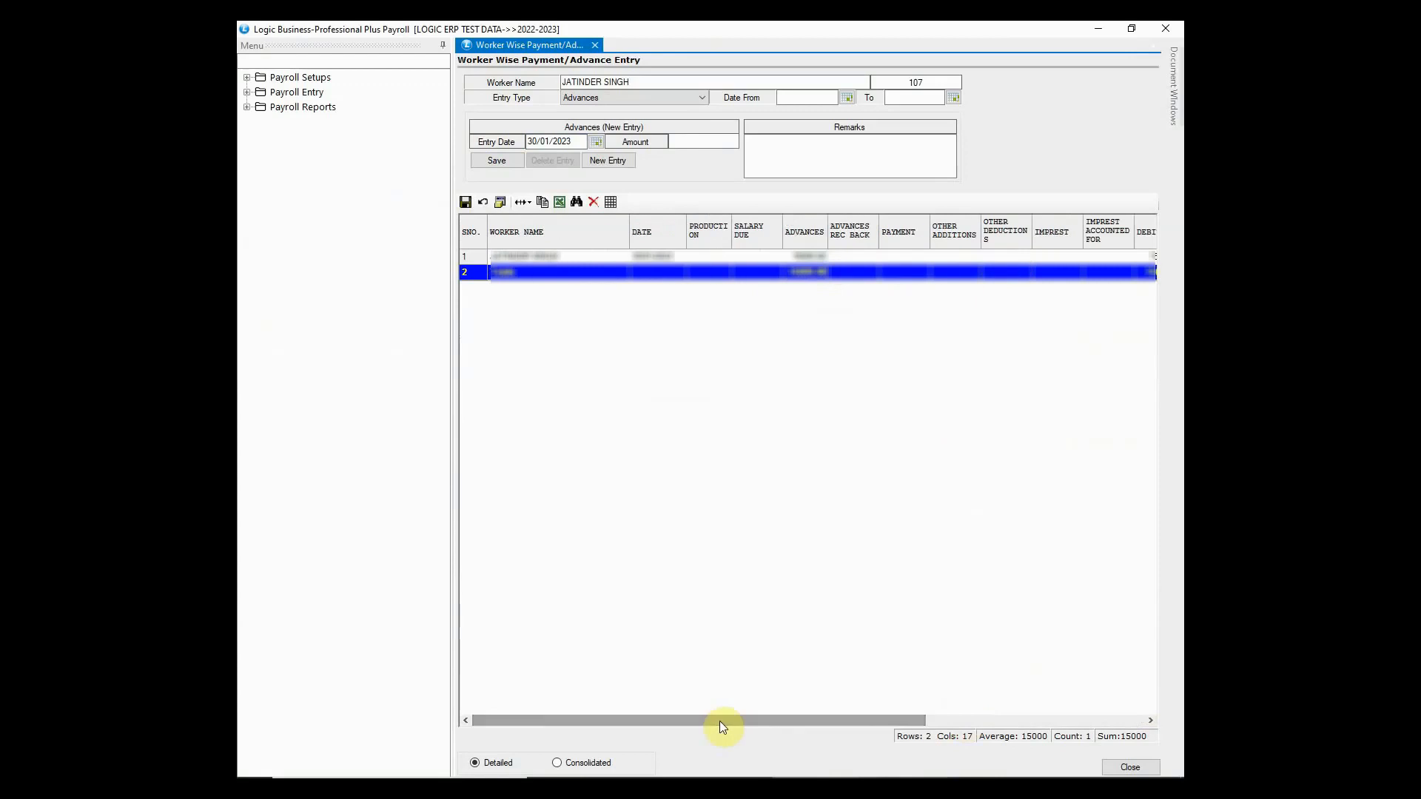
# - Record a Payments entry of 15000 and save it as a new row
pyautogui.click(671, 97)
pyautogui.click(669, 116)
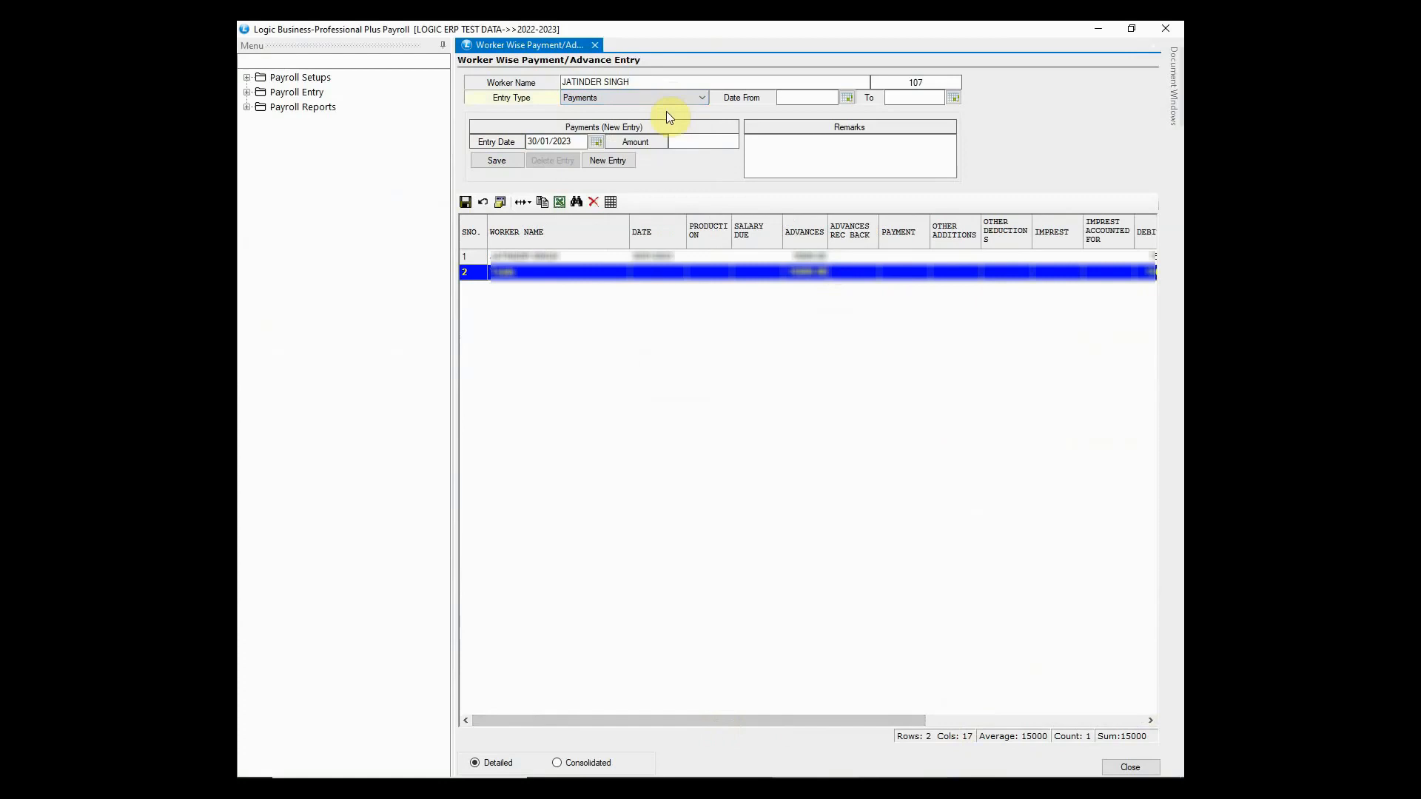
pyautogui.click(681, 142)
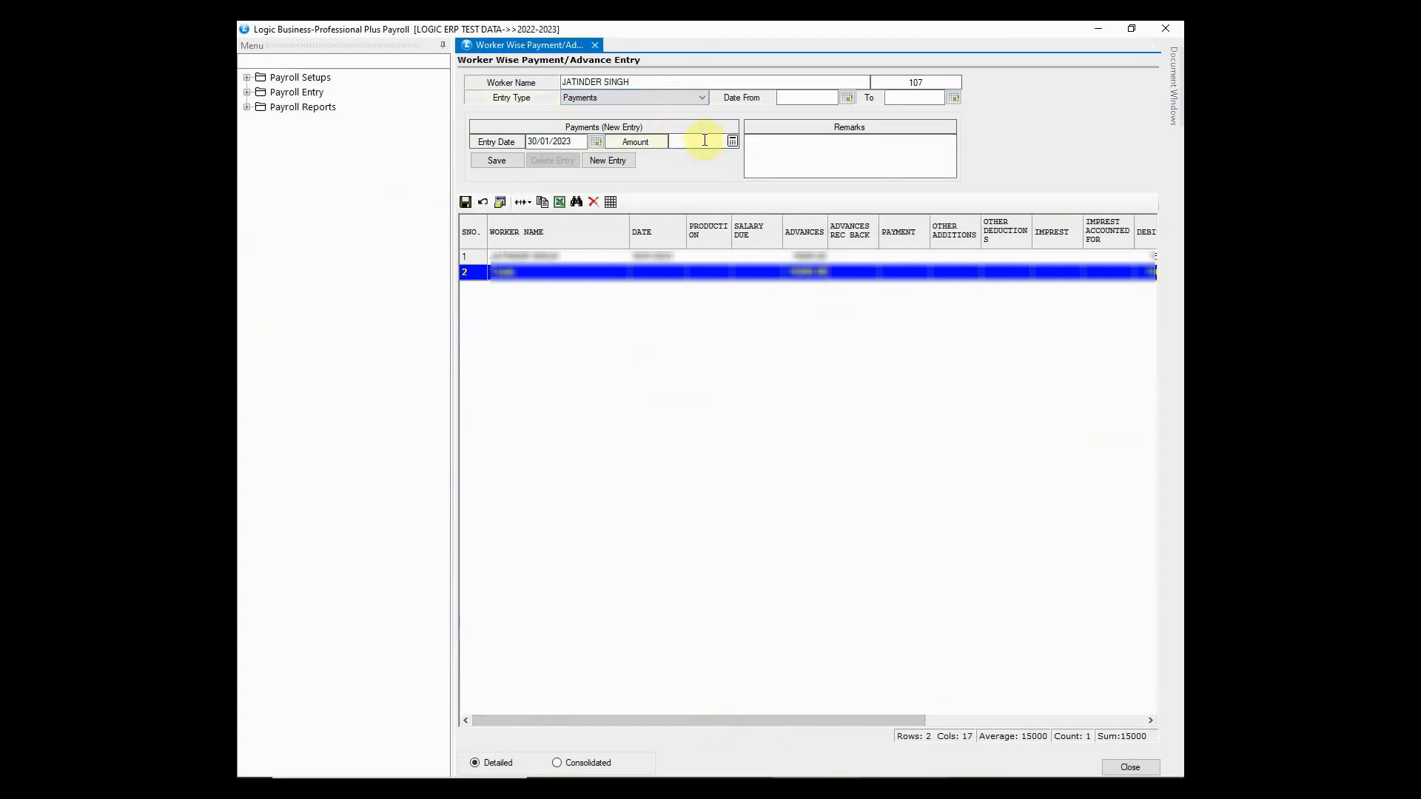
pyautogui.write('15000')
pyautogui.click(509, 162)
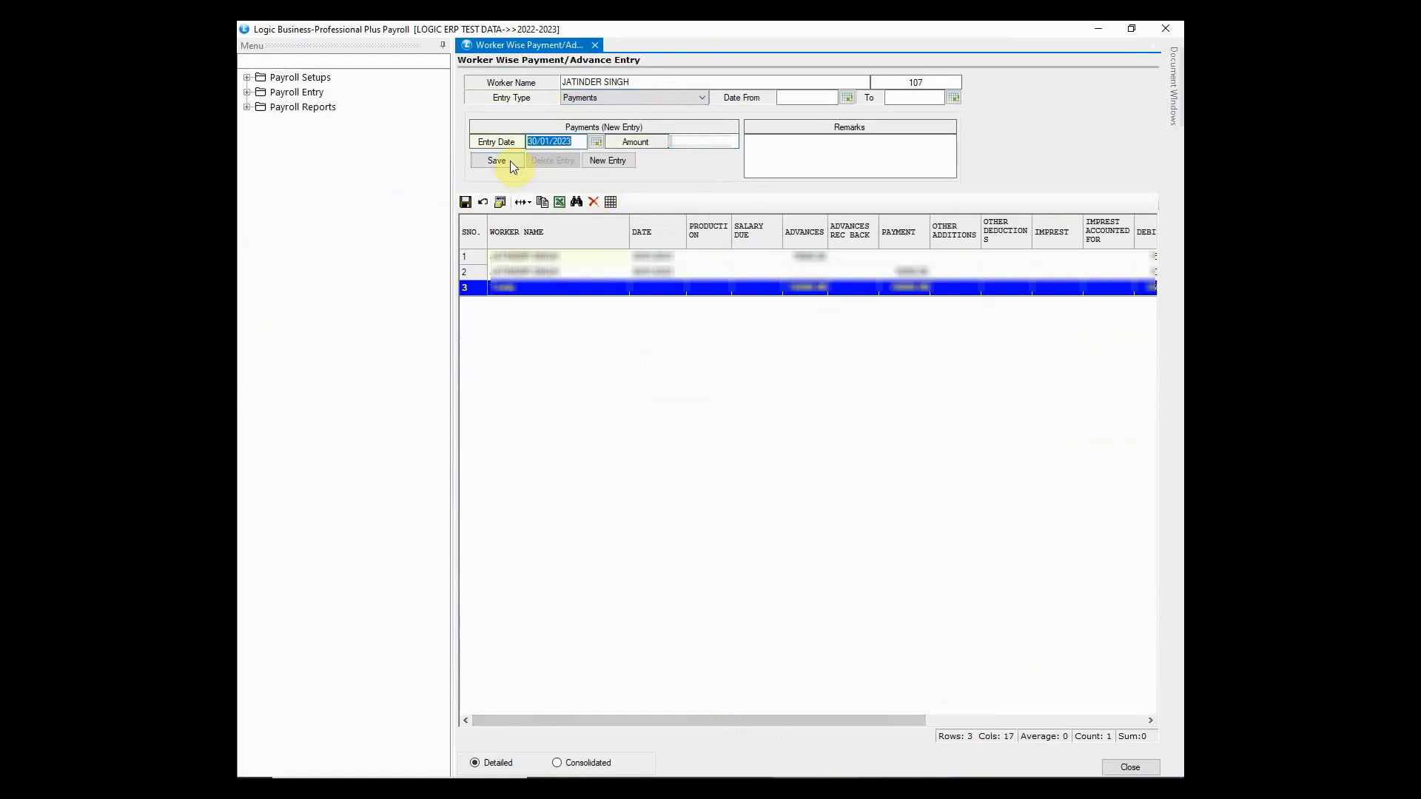
# - Review the payment row's transaction type, then close the entry form
pyautogui.click(911, 272)
pyautogui.moveTo(921, 721); pyautogui.dragTo(1142, 730)
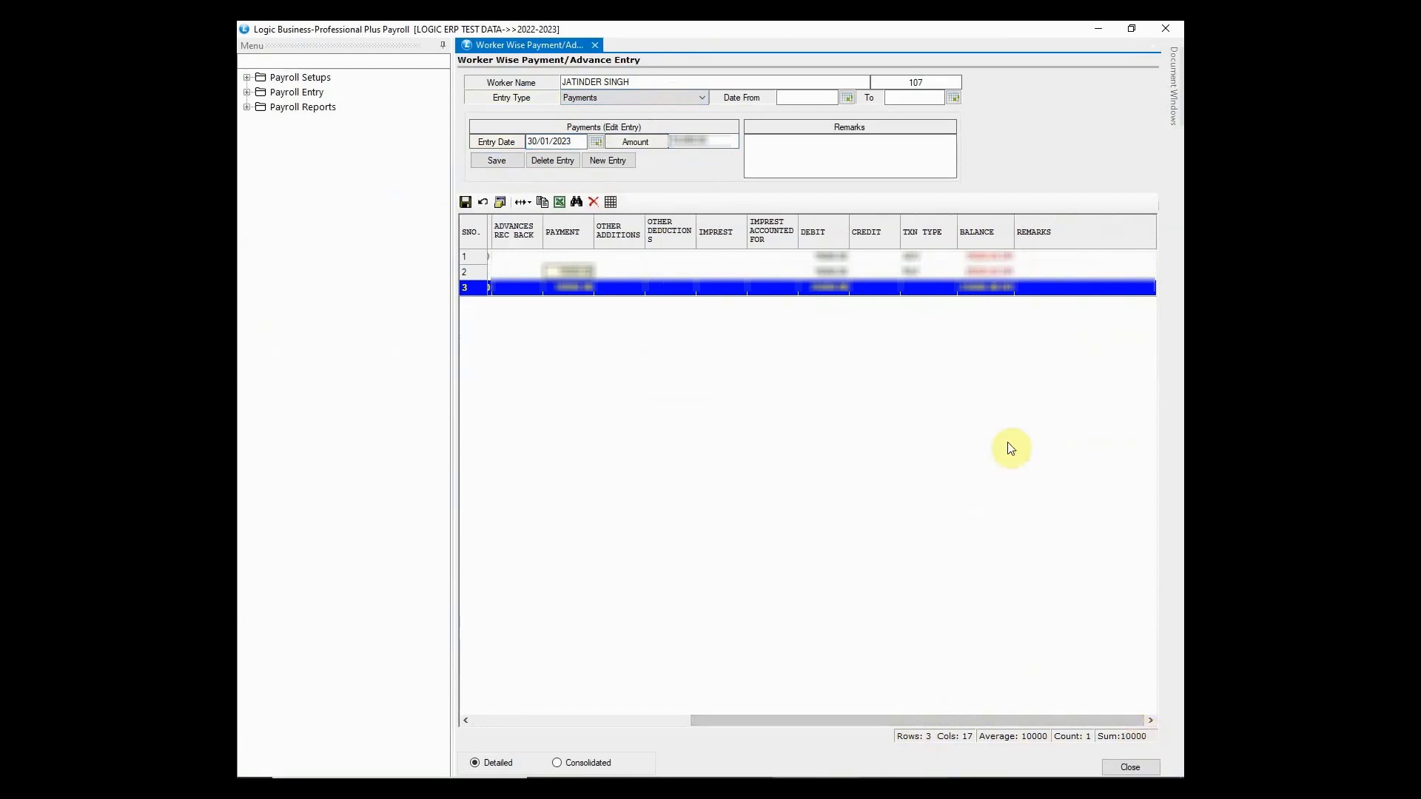
pyautogui.click(927, 272)
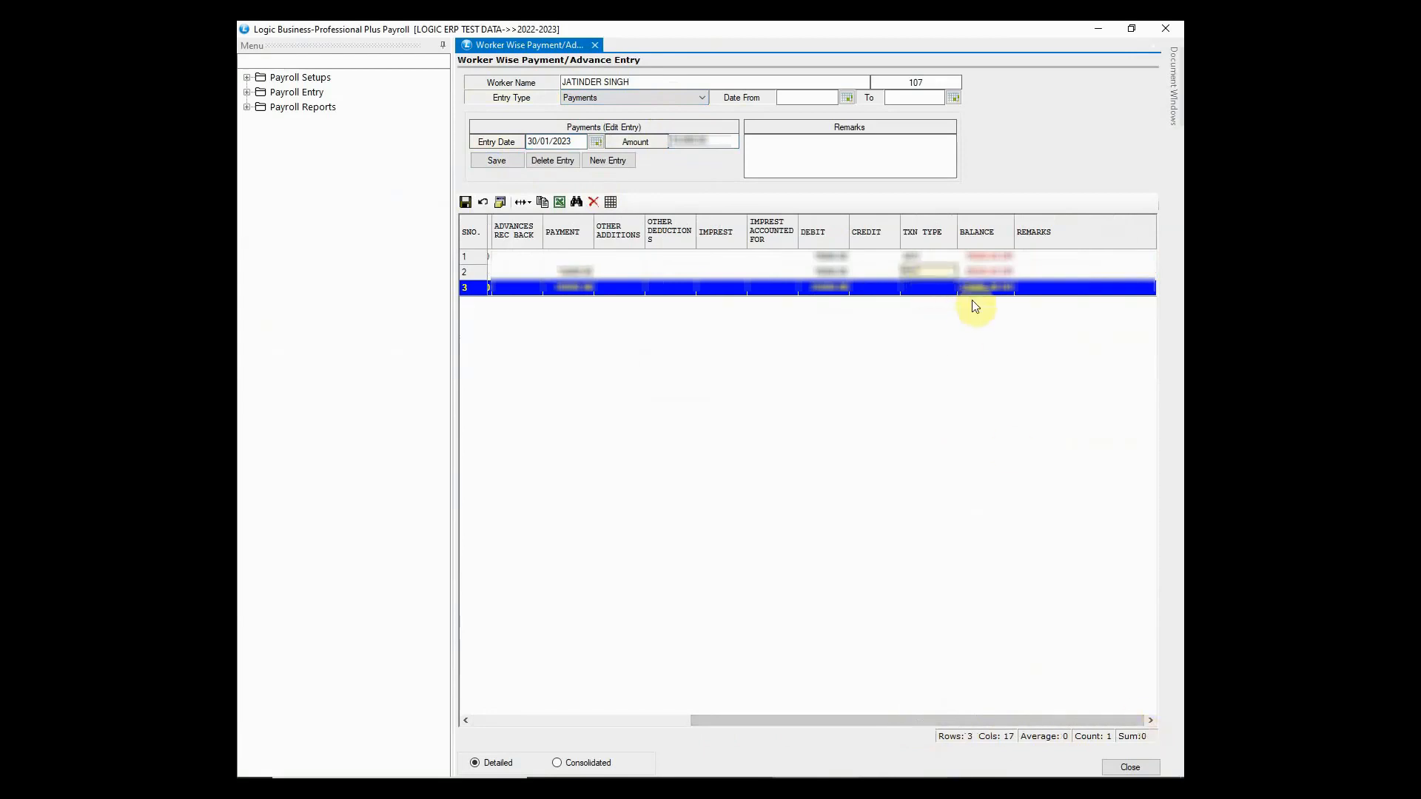
pyautogui.moveTo(962, 720); pyautogui.dragTo(712, 743)
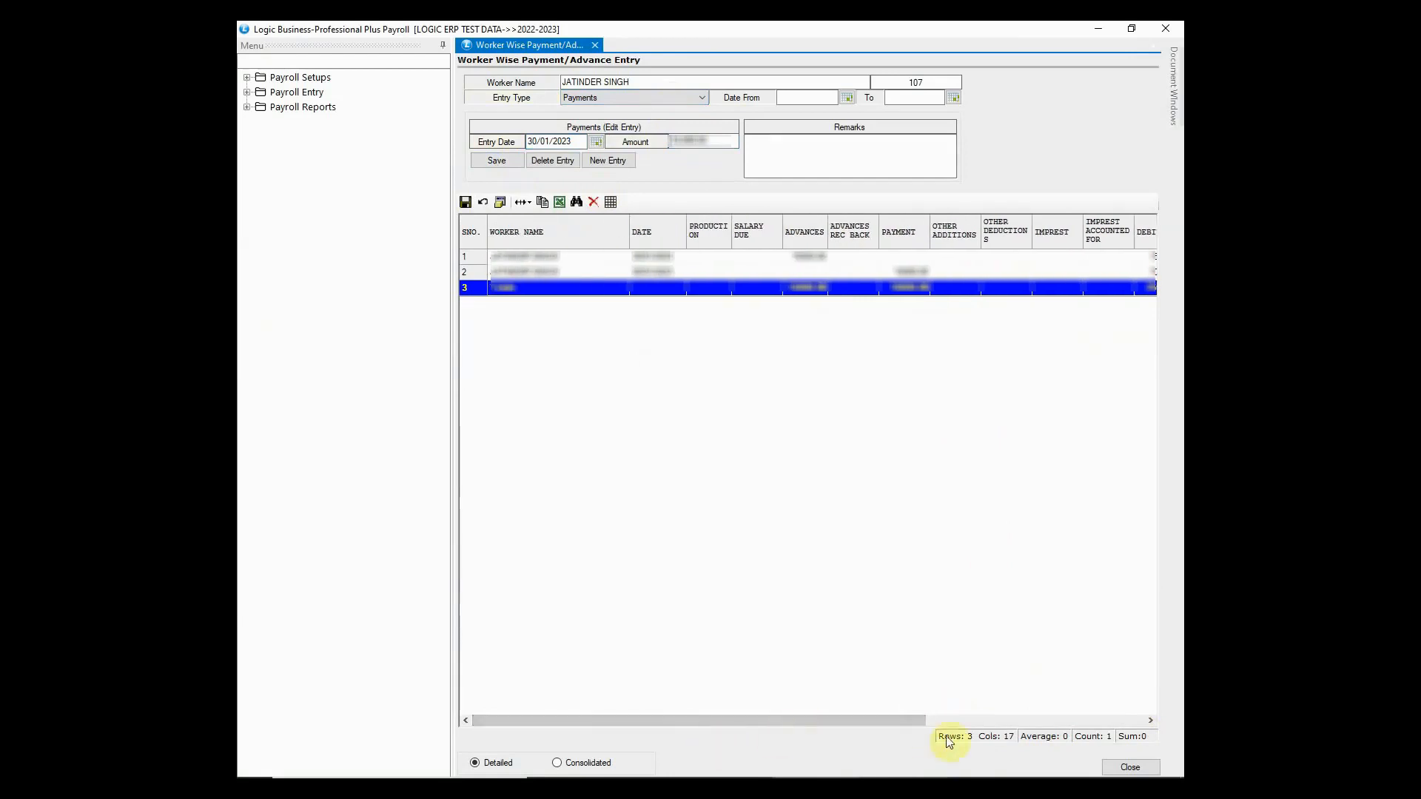
pyautogui.click(1124, 765)
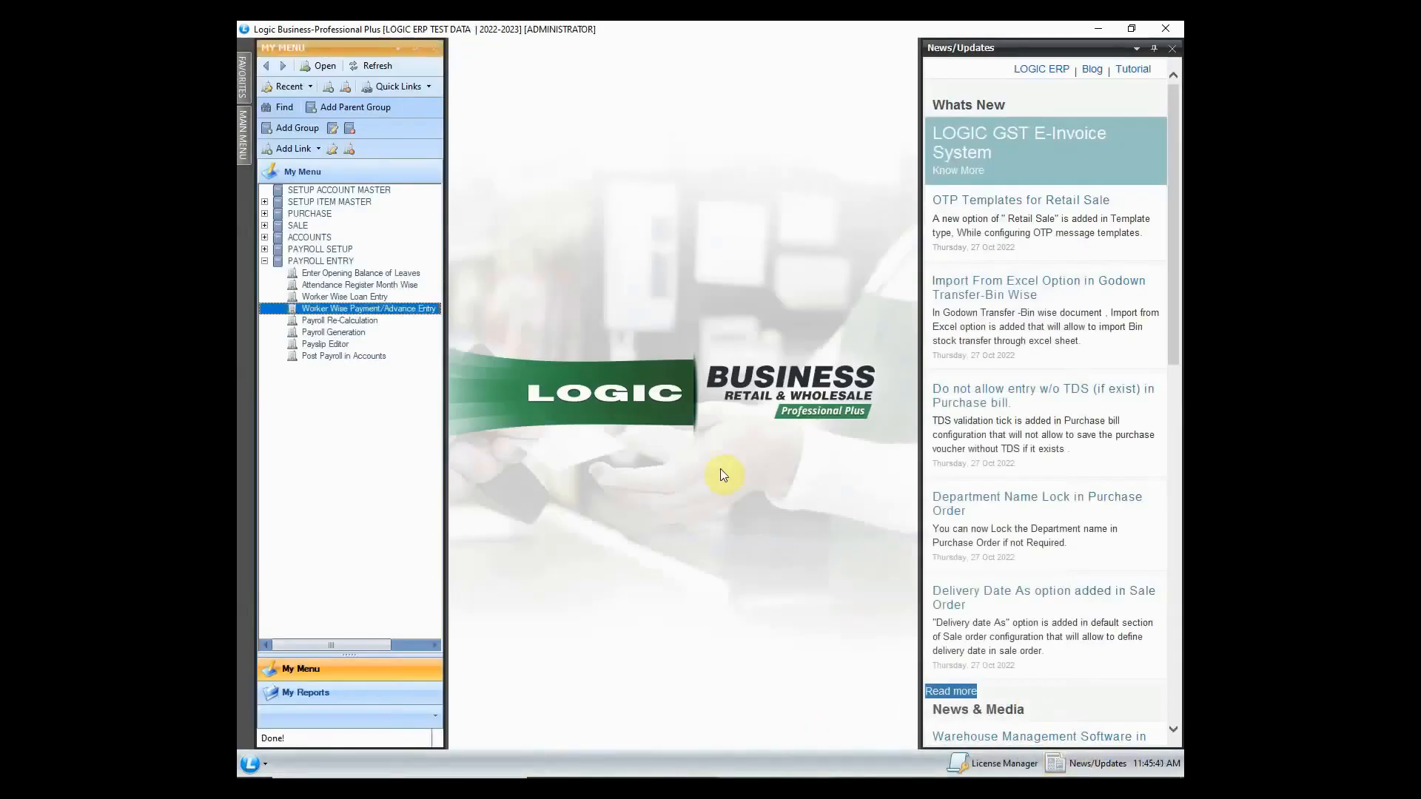
# - Open Payroll Generation and set the period to 2022-2023 and month to December
pyautogui.doubleClick(370, 332)
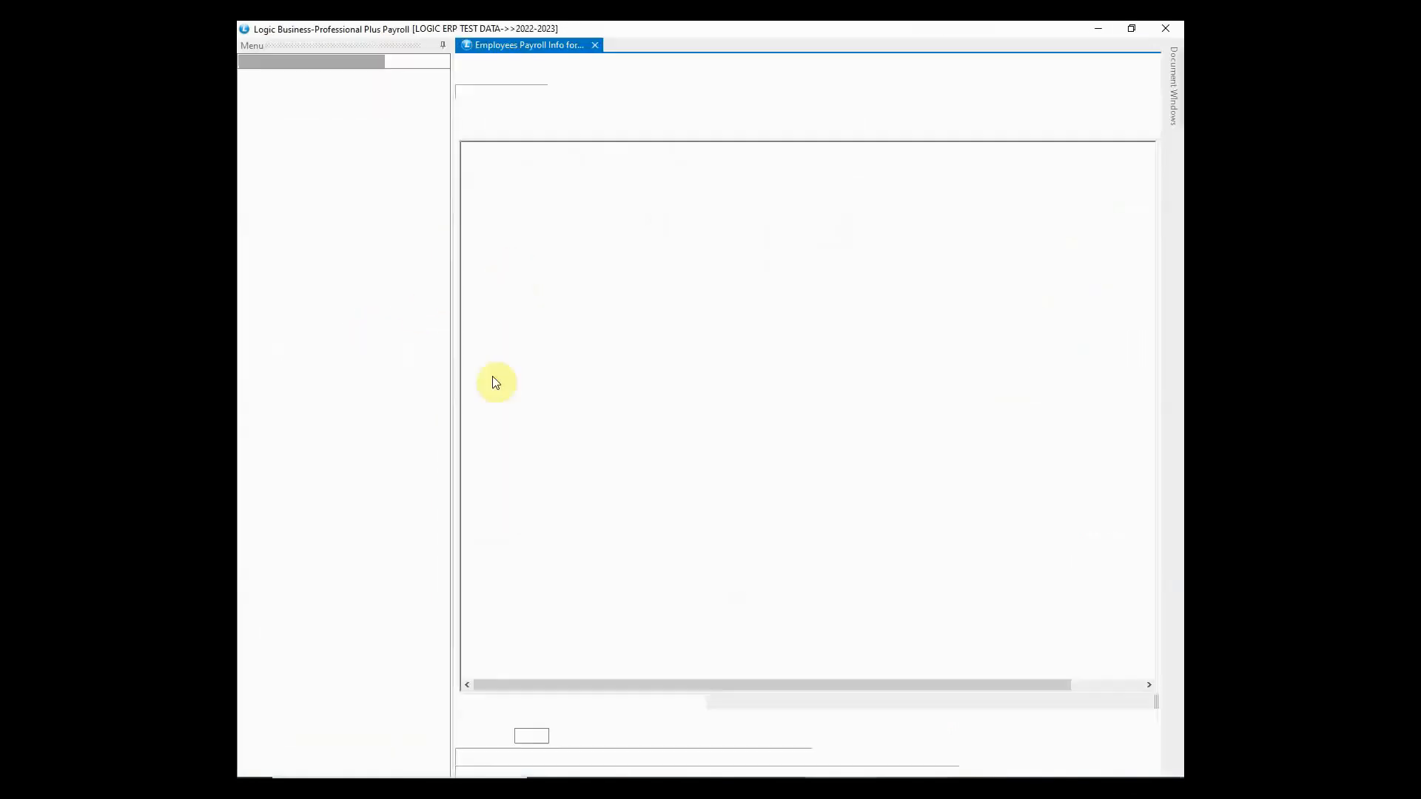
pyautogui.click(740, 90)
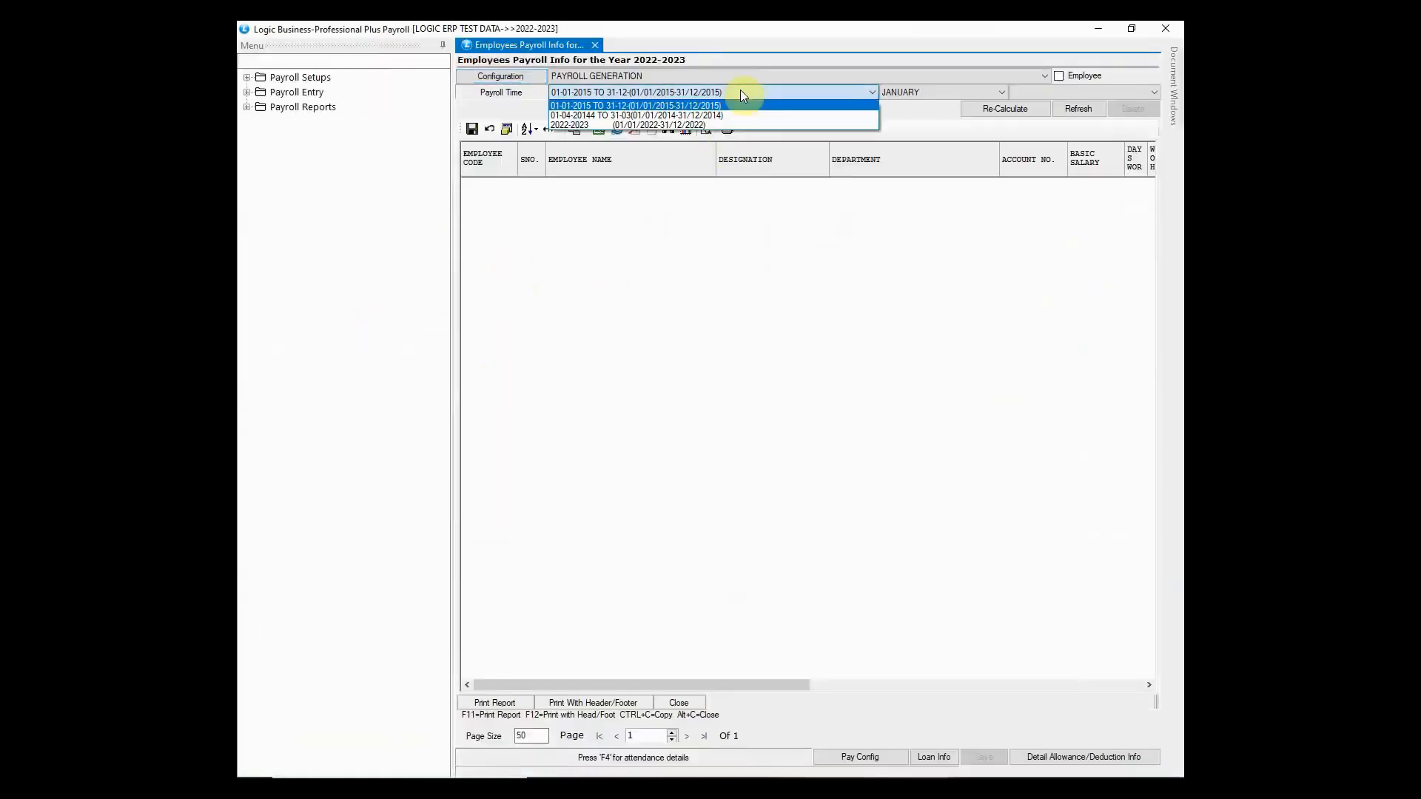
pyautogui.click(736, 124)
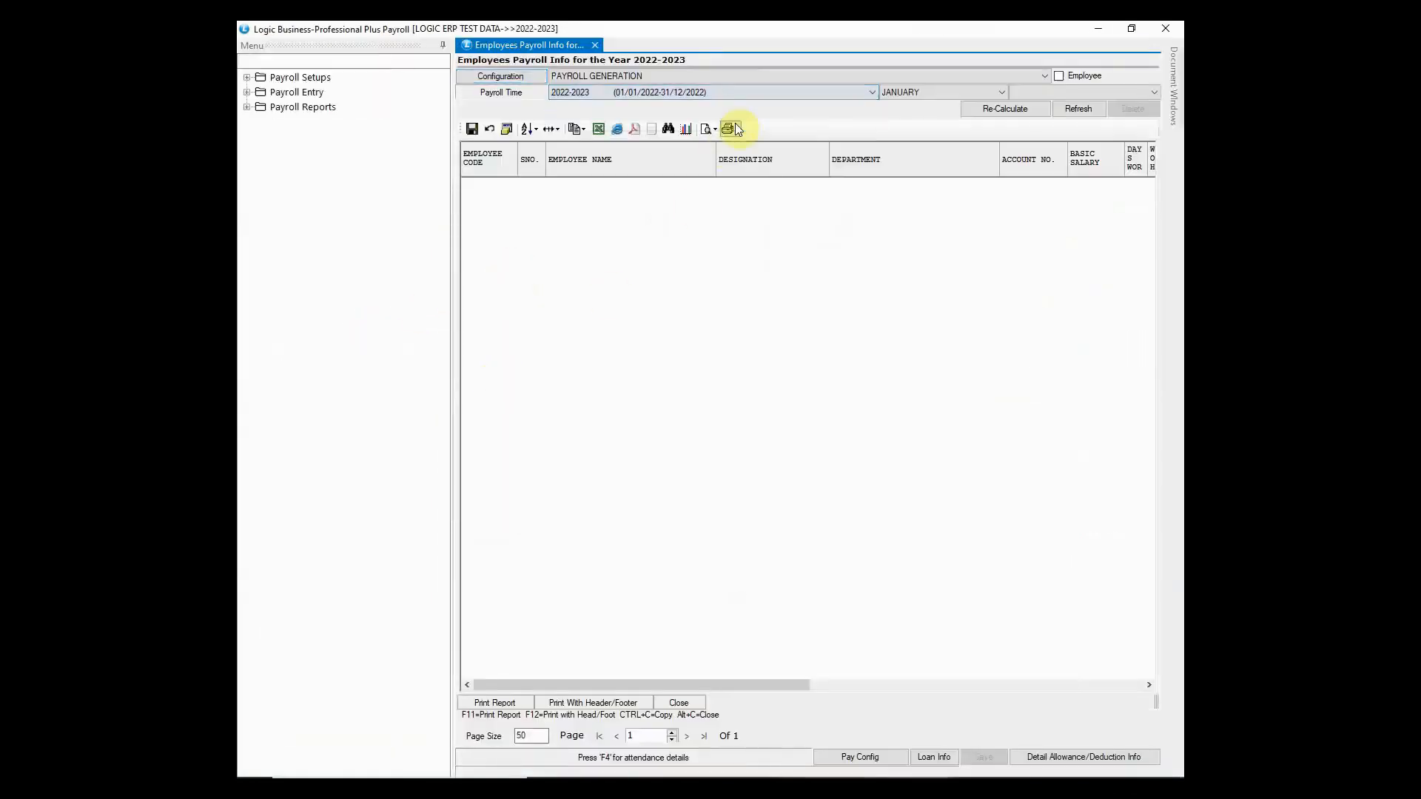
pyautogui.click(909, 94)
pyautogui.click(905, 211)
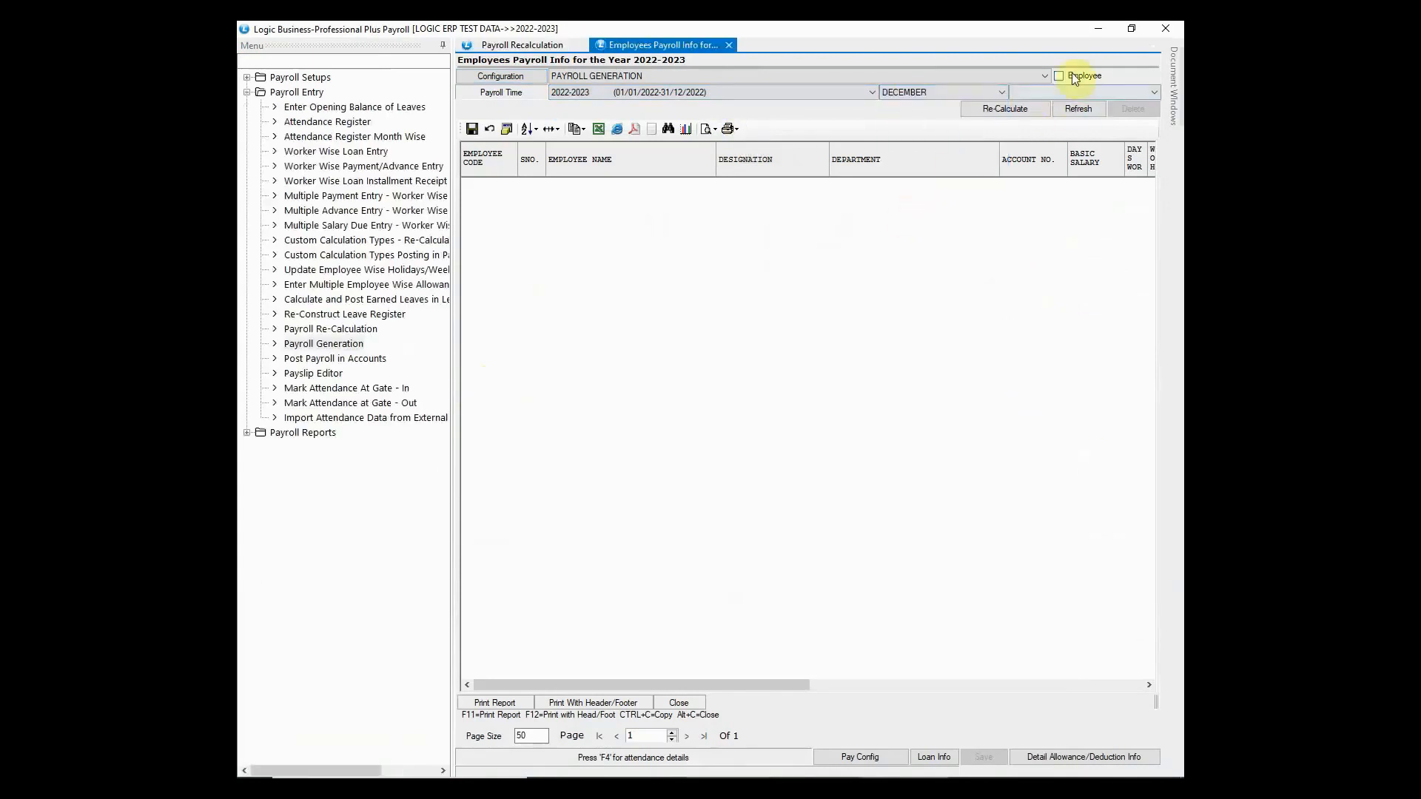
# - Limit payroll to the second employee found by name search and recalculate
pyautogui.click(1074, 79)
pyautogui.write('JATINDER')
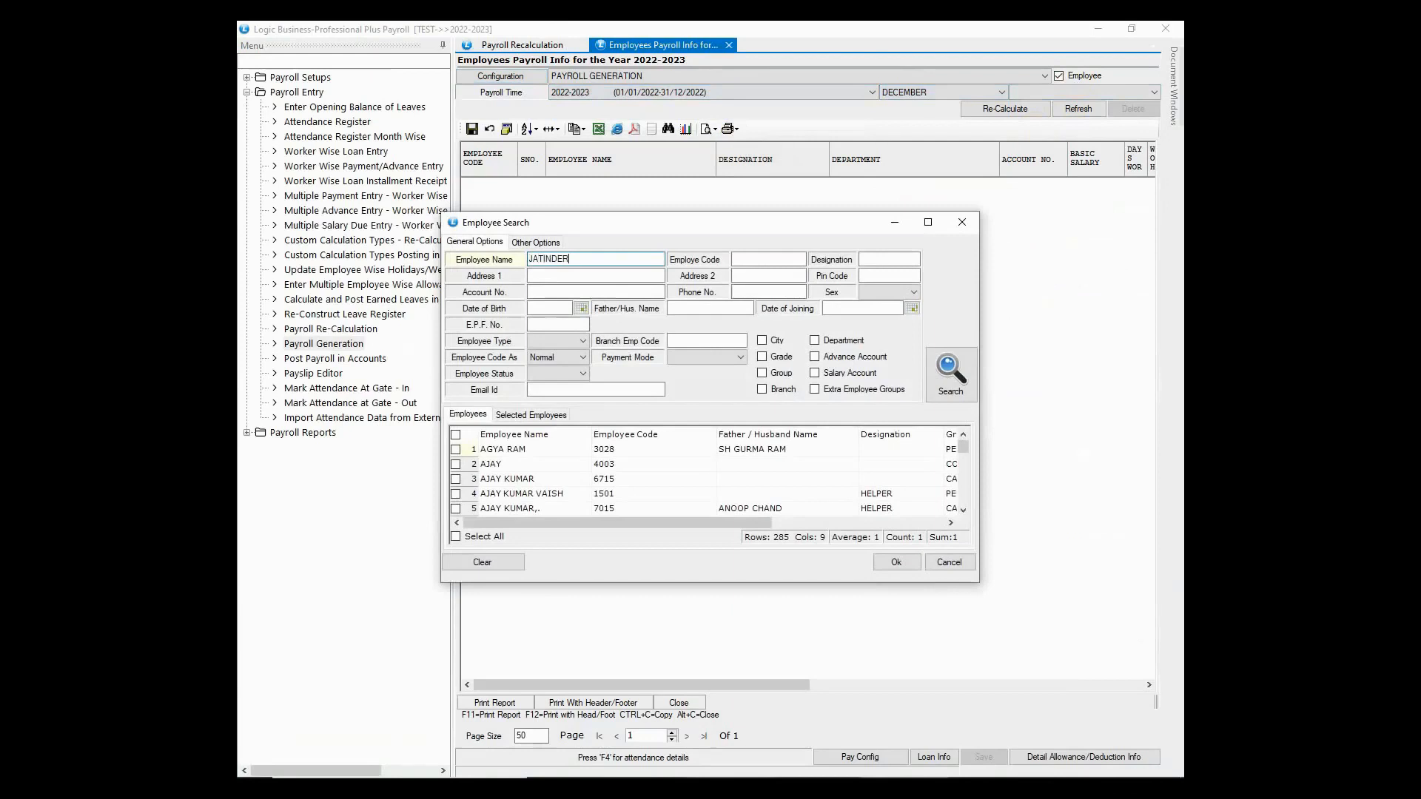
pyautogui.click(951, 370)
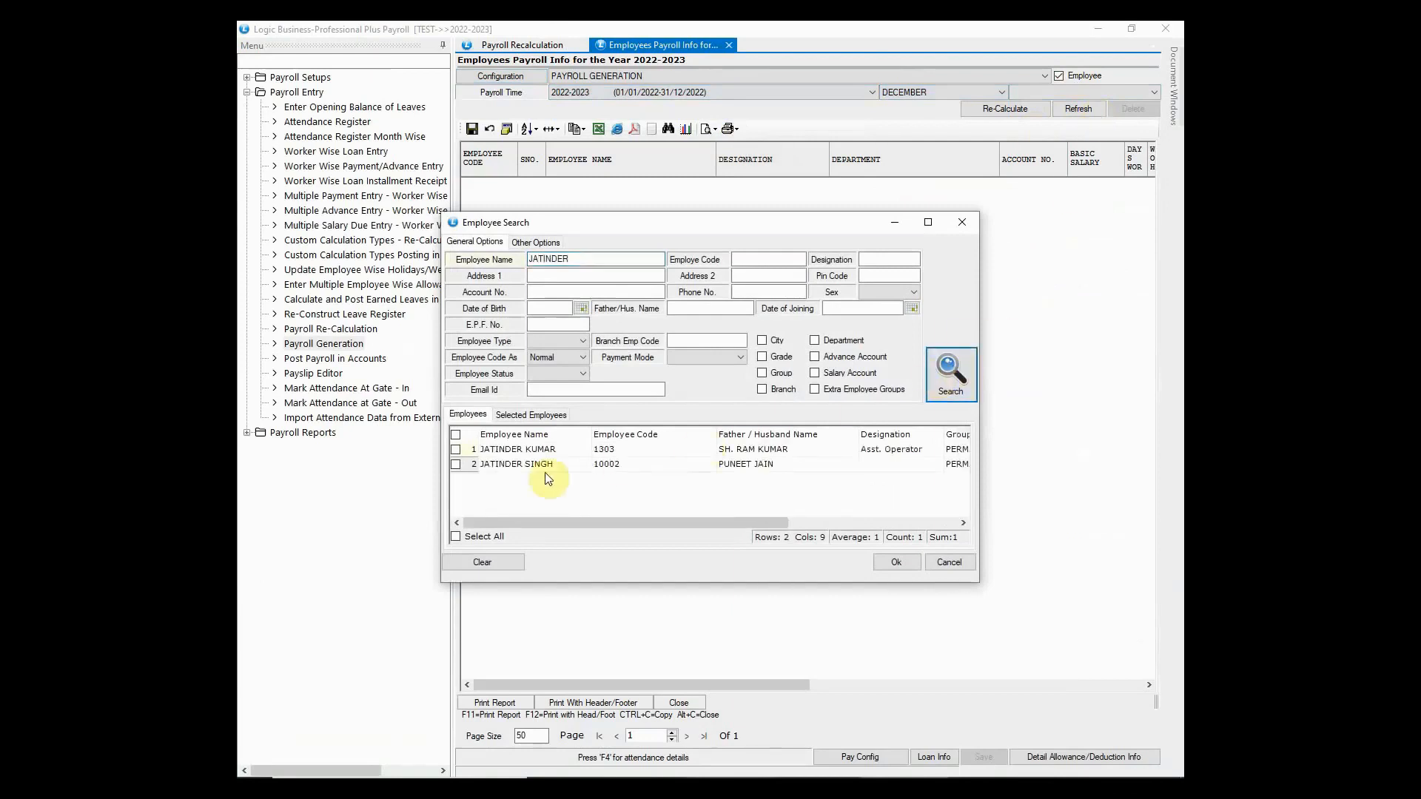
pyautogui.click(456, 465)
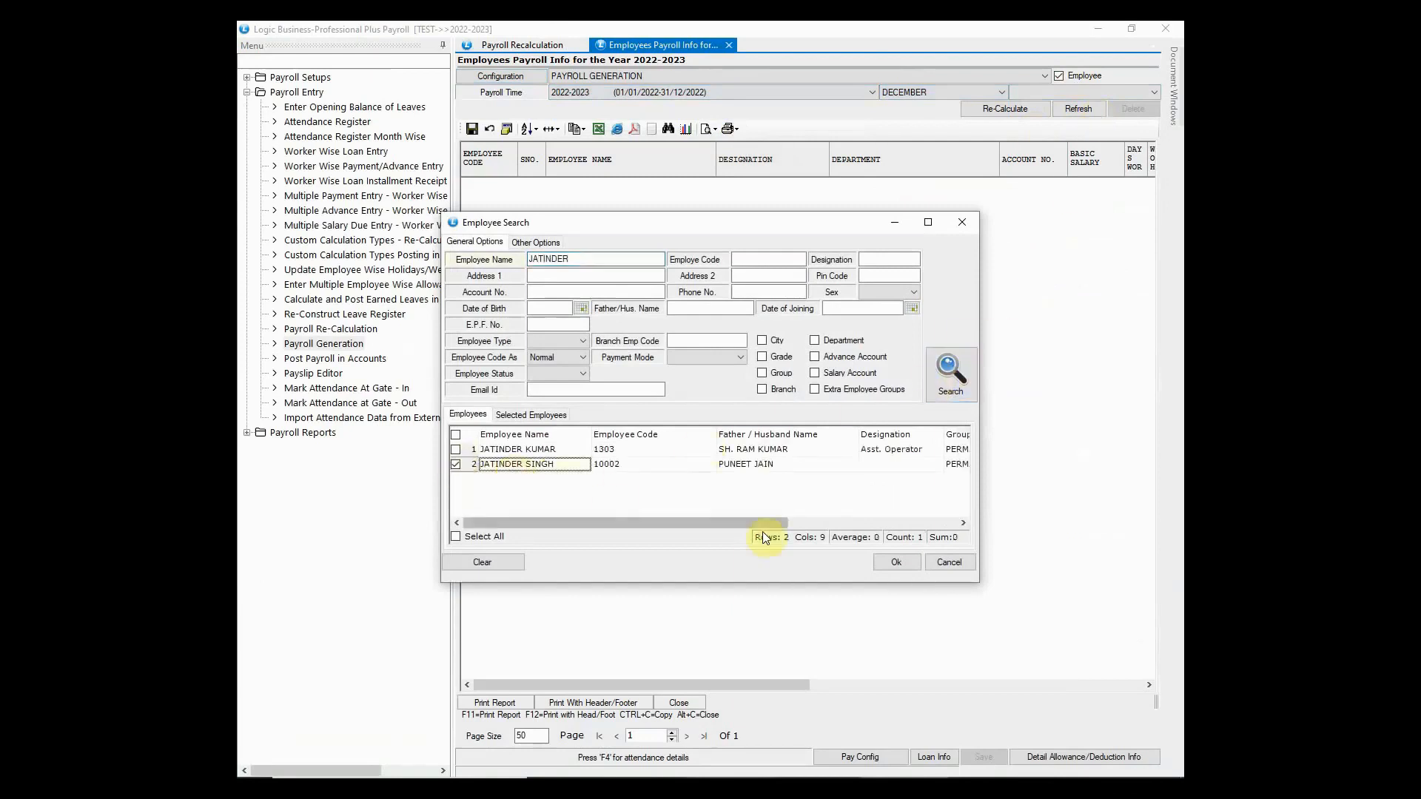
pyautogui.click(889, 563)
pyautogui.click(1005, 109)
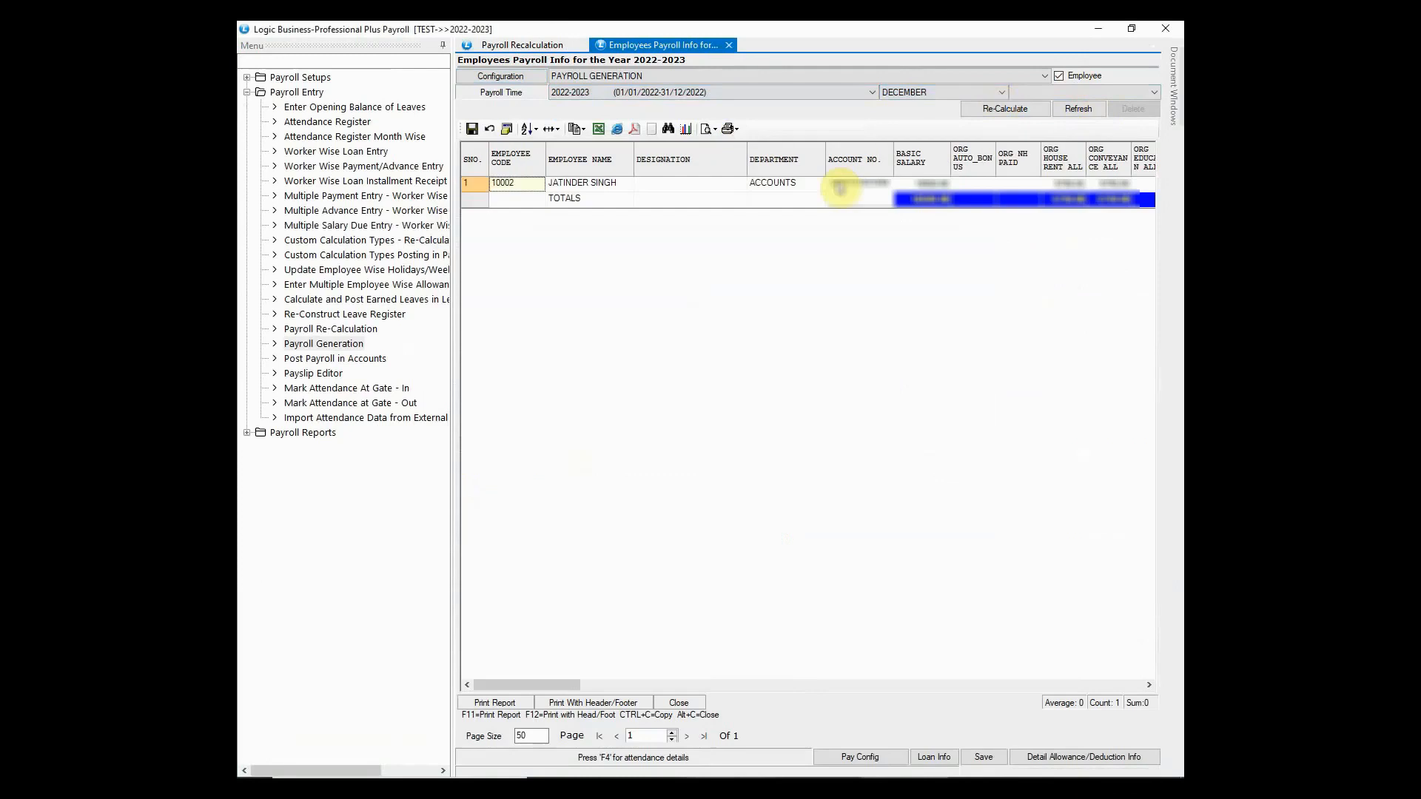
# - Check the employee's basic and gross salary and the allowance/deduction details
pyautogui.click(931, 194)
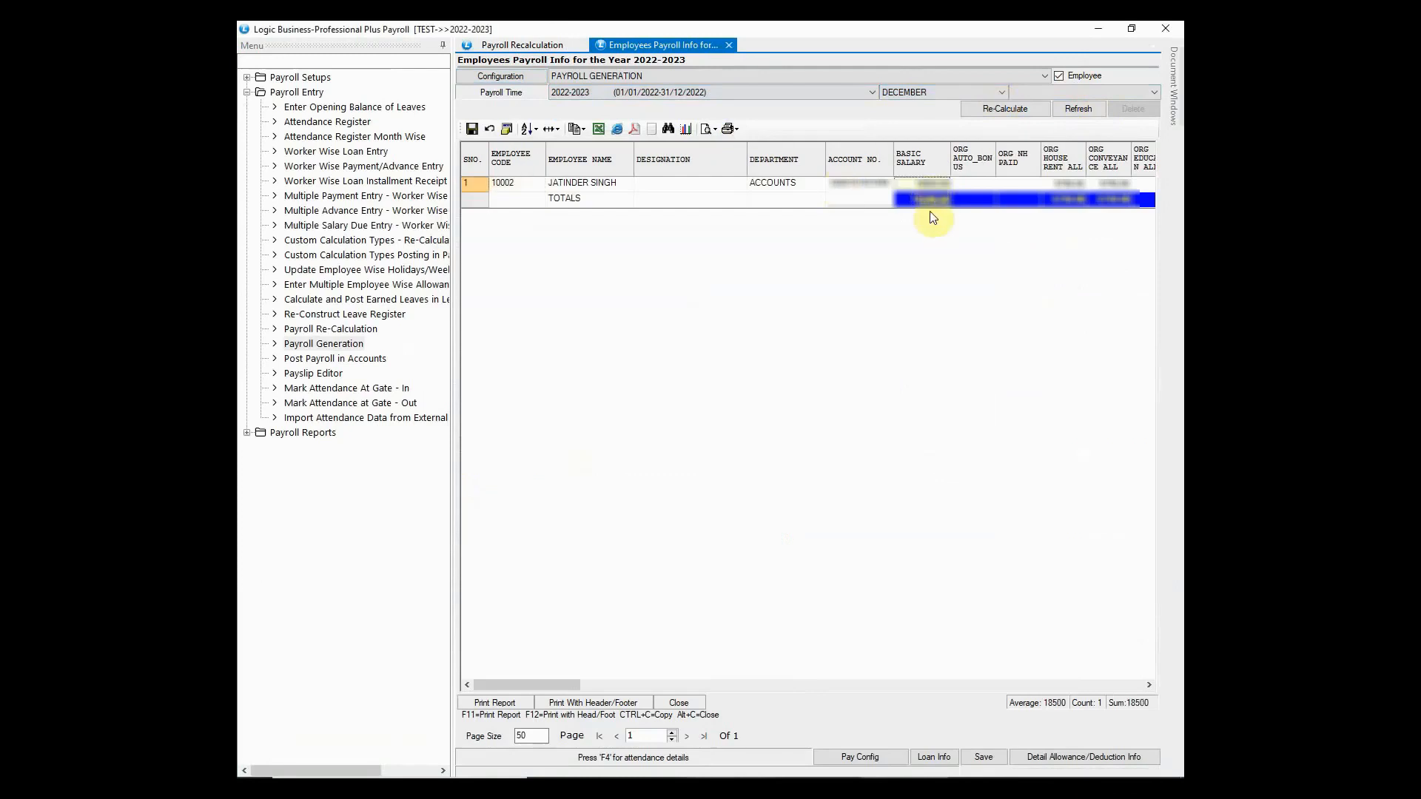
pyautogui.moveTo(559, 686); pyautogui.dragTo(632, 692)
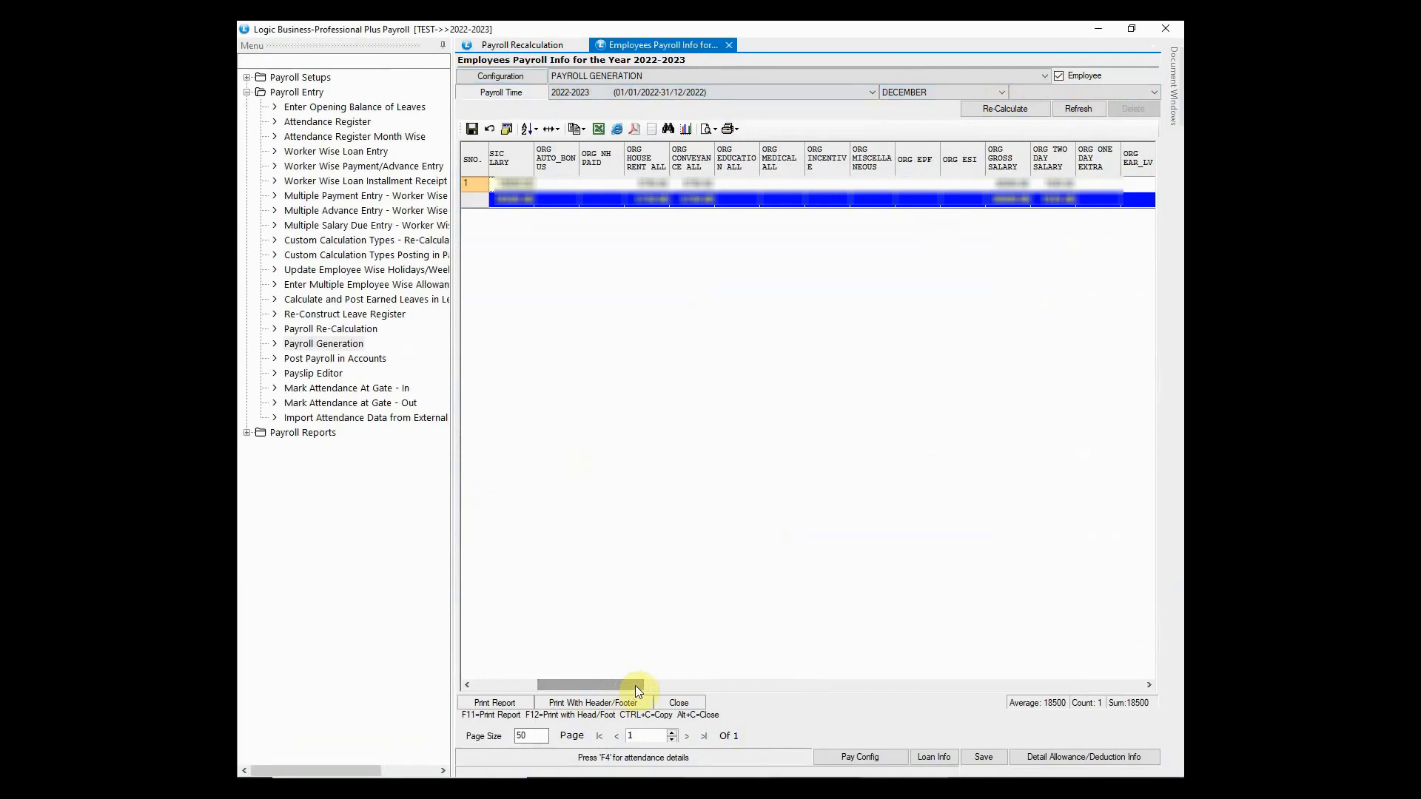
pyautogui.click(1020, 195)
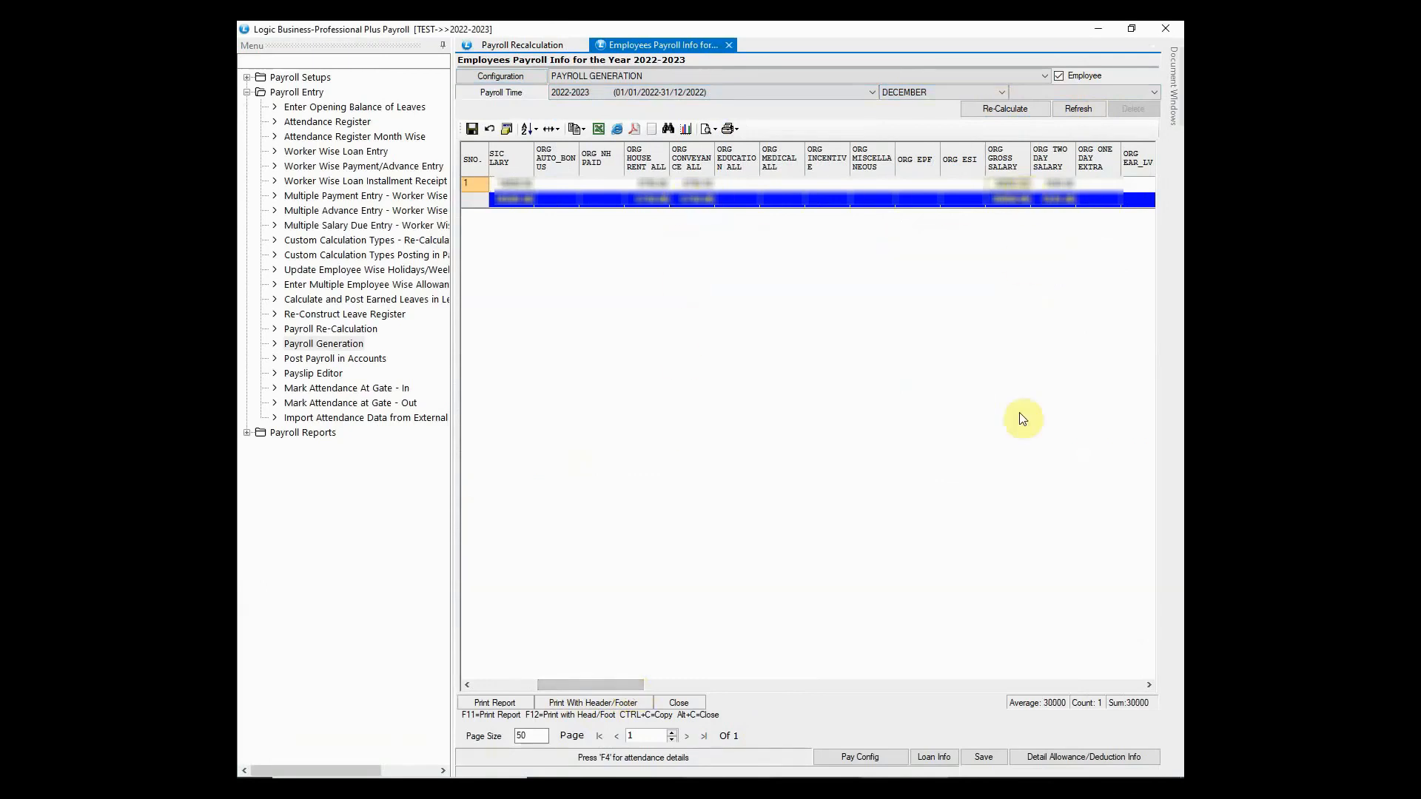
pyautogui.click(1064, 760)
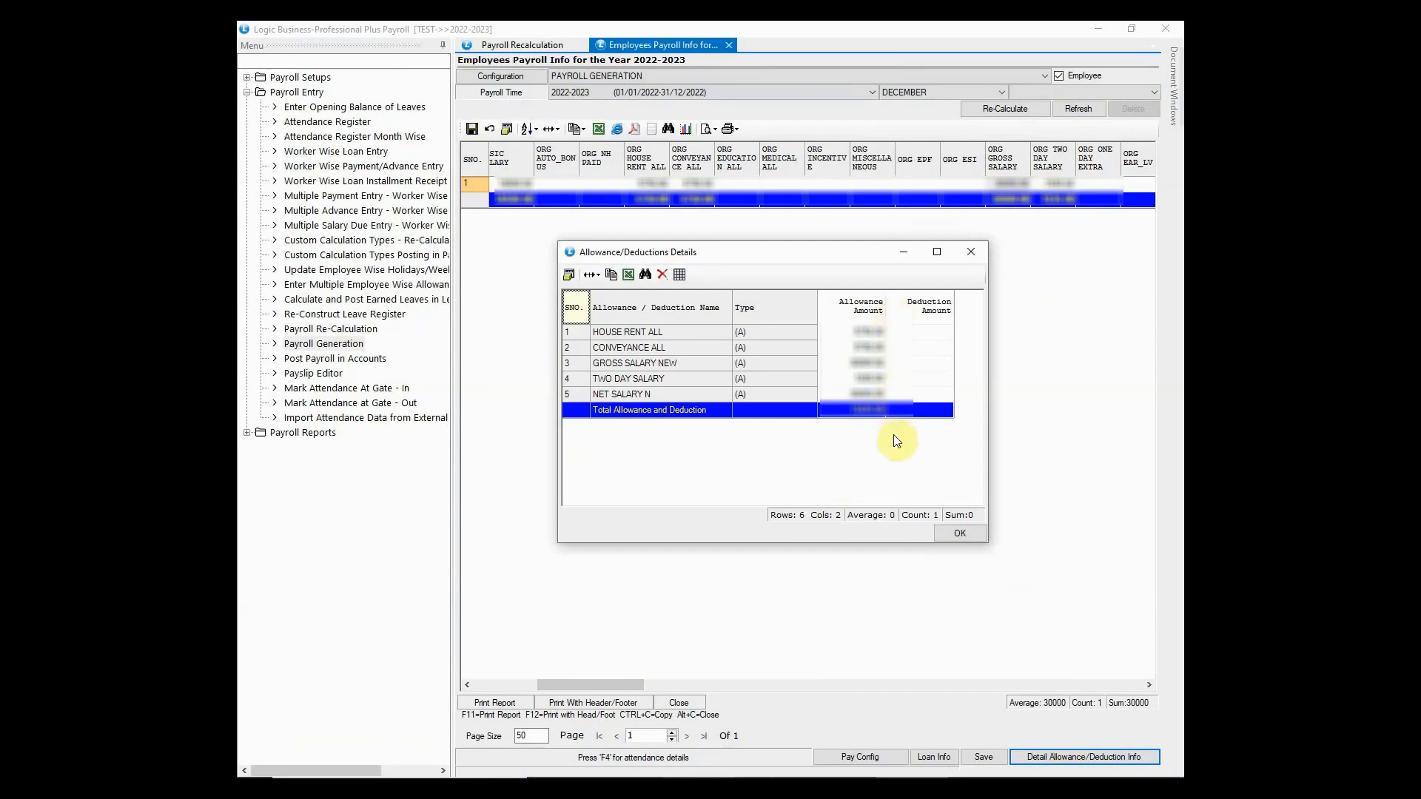
pyautogui.click(960, 533)
# - Save the generated December payroll, confirm, and close the generation window
pyautogui.click(983, 757)
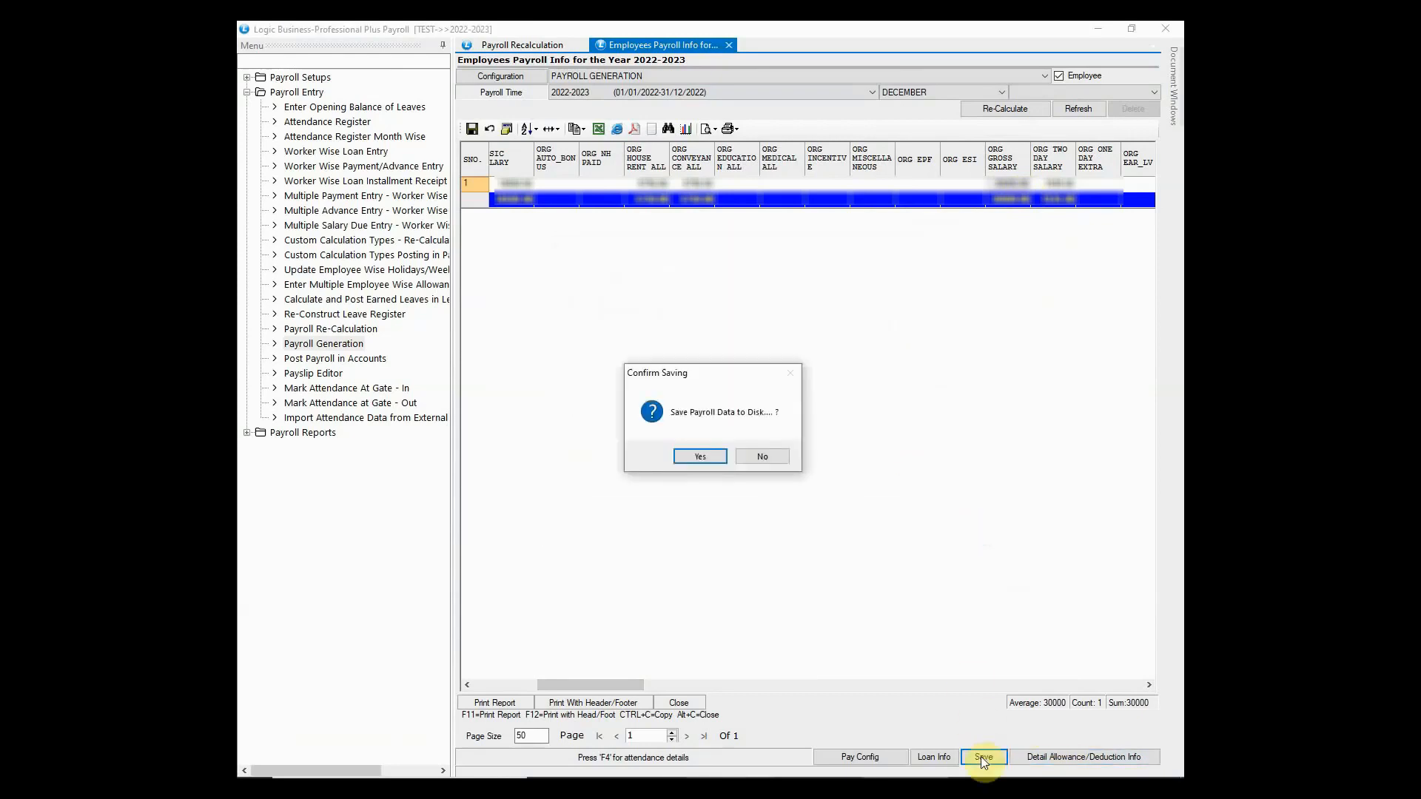
pyautogui.click(715, 456)
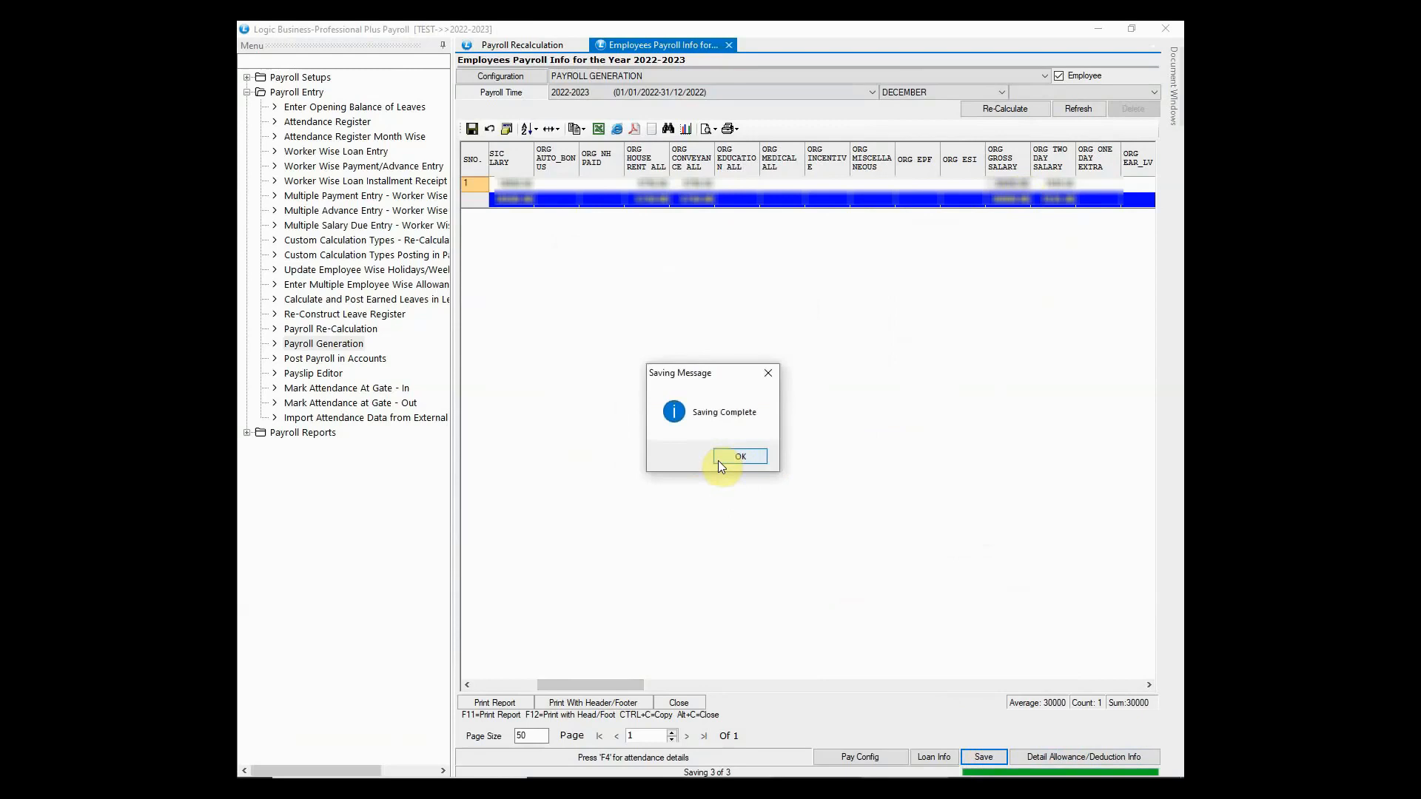
pyautogui.click(719, 458)
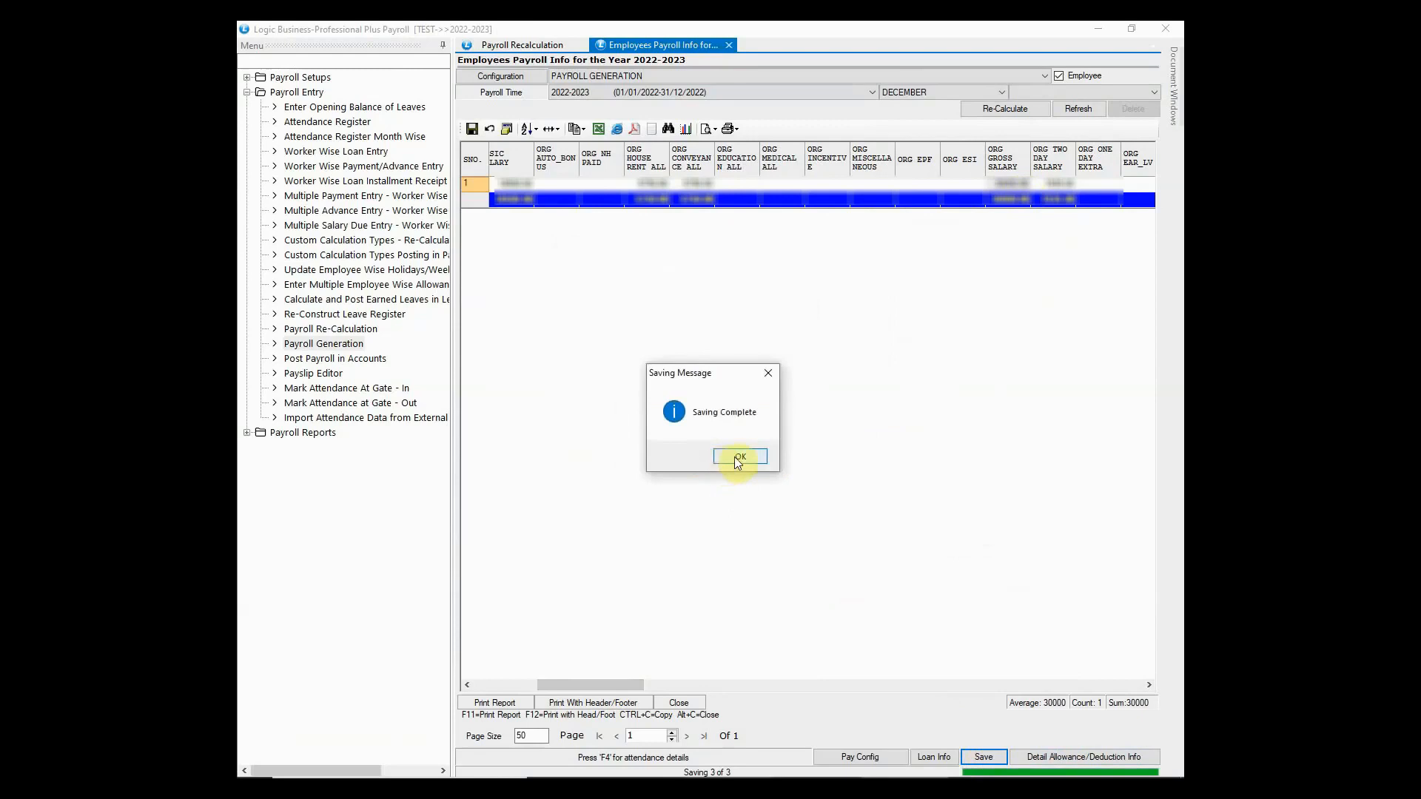
pyautogui.click(1167, 30)
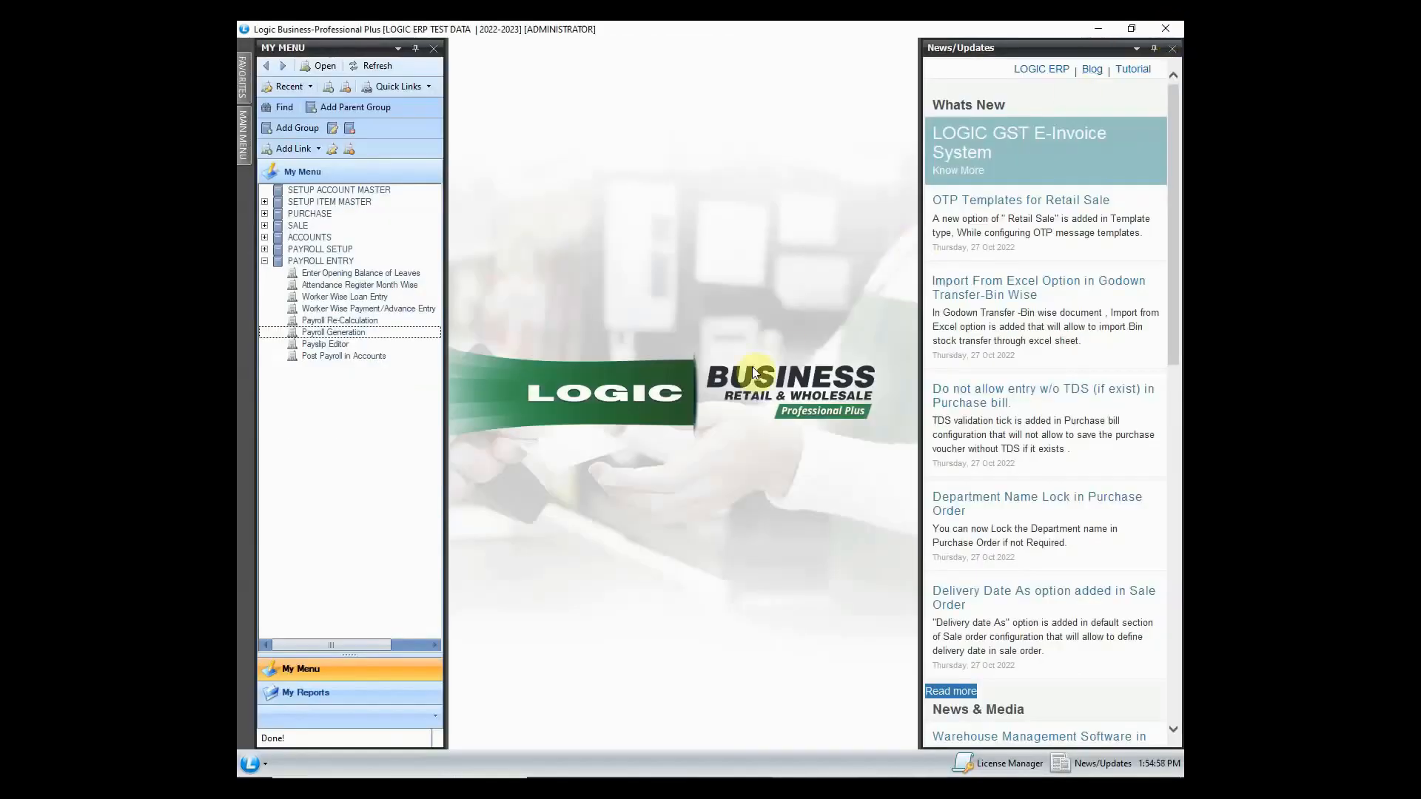
# - Open the Payslip Editor and load the PayRoll Summary report configurations
pyautogui.click(345, 344)
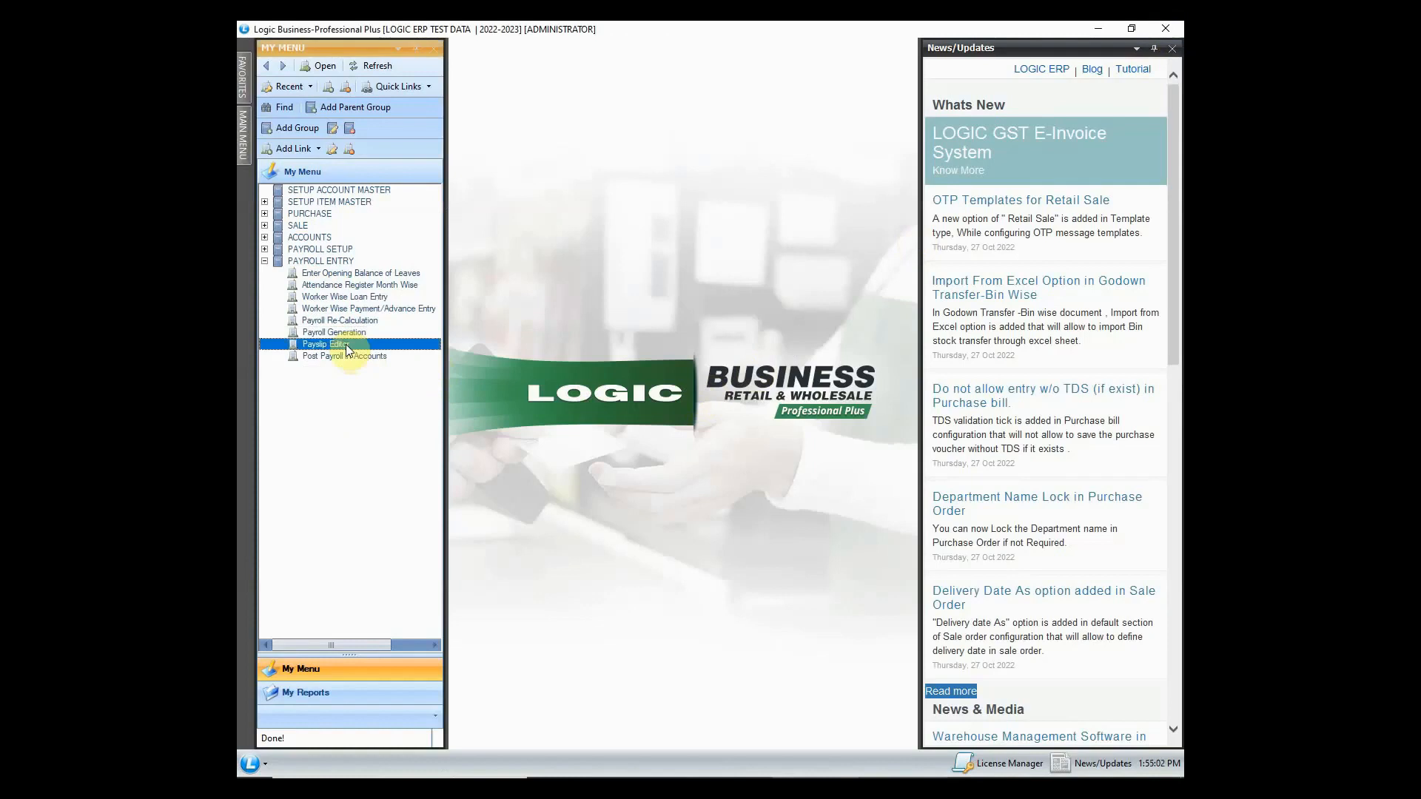
pyautogui.doubleClick(345, 344)
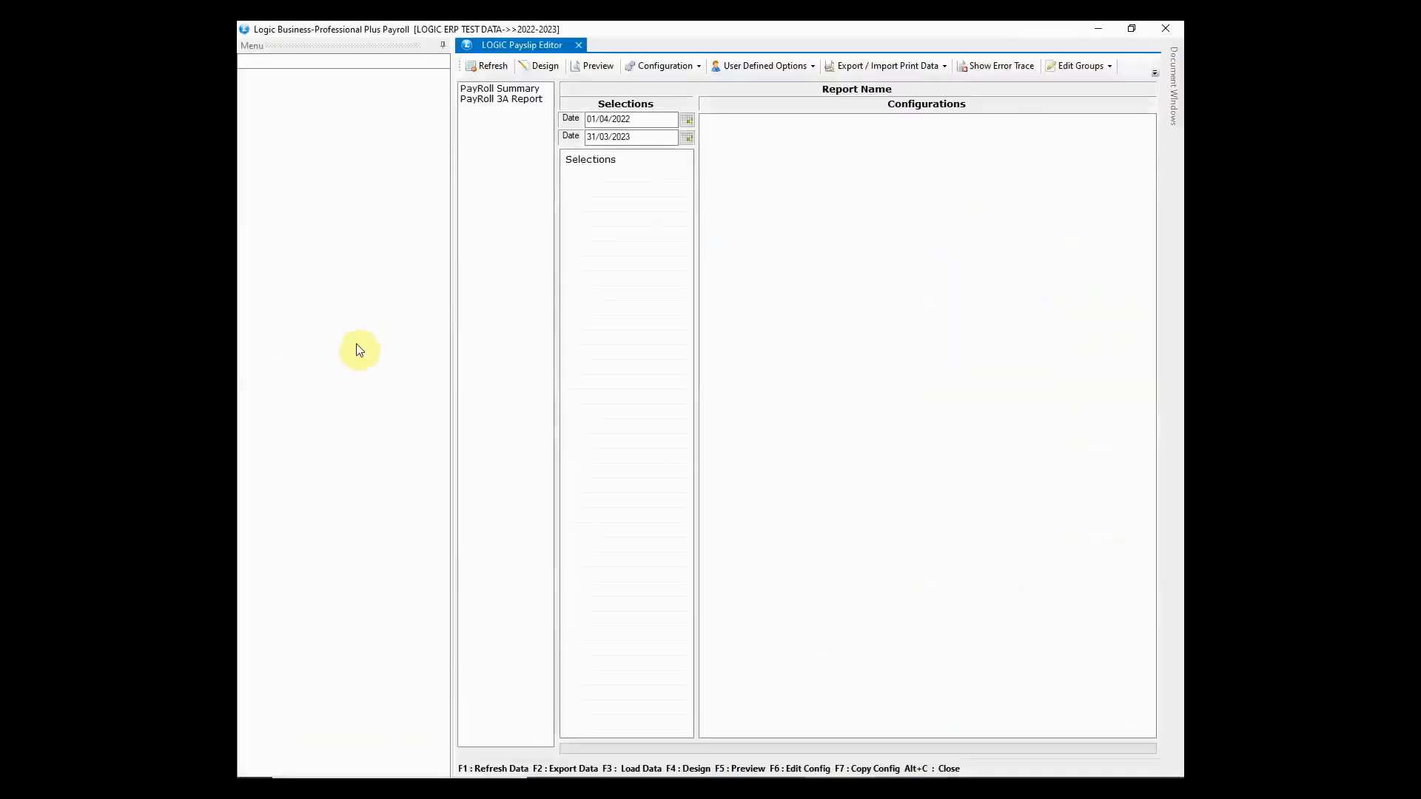
pyautogui.click(508, 90)
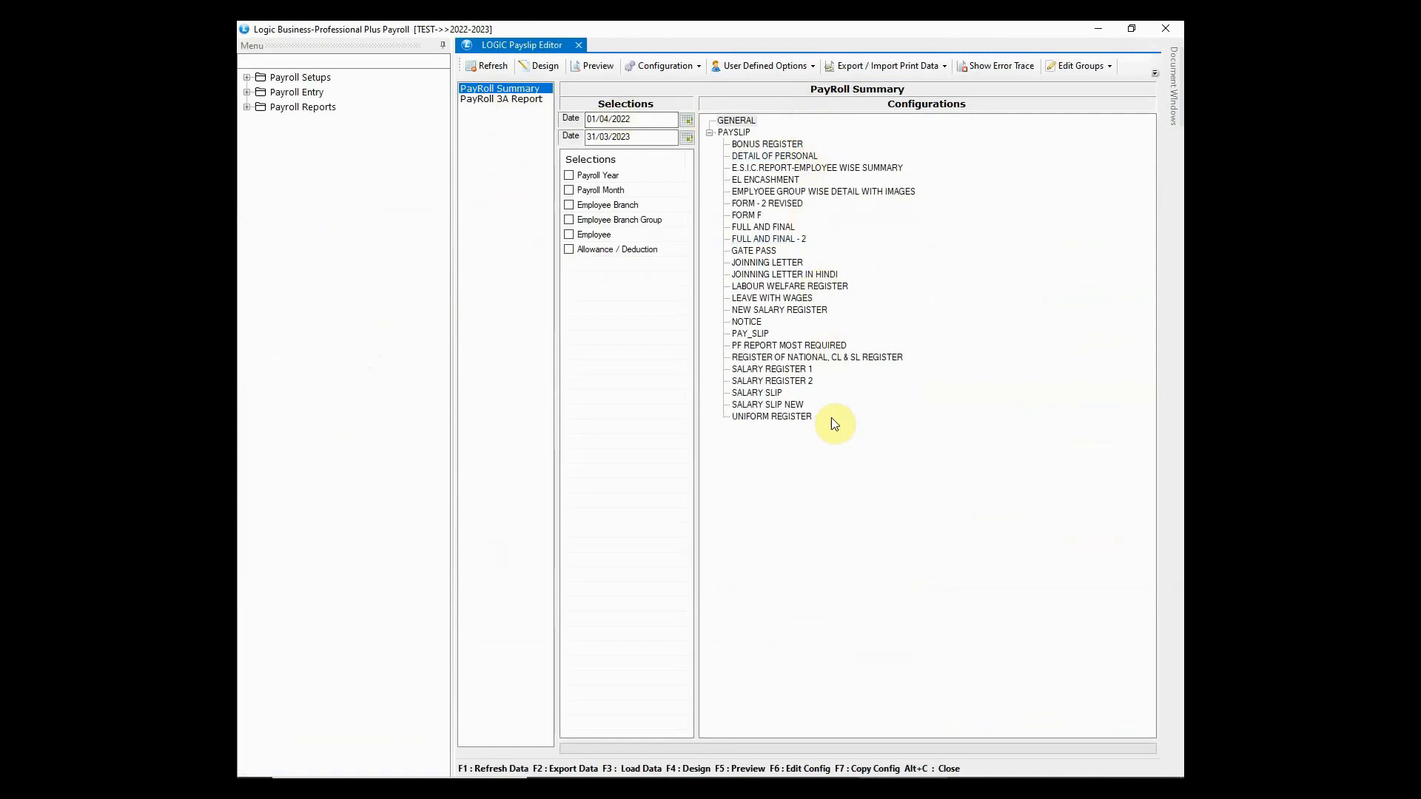
# - Filter the payslip report to the second employee found by name search
pyautogui.click(592, 234)
pyautogui.write('J')
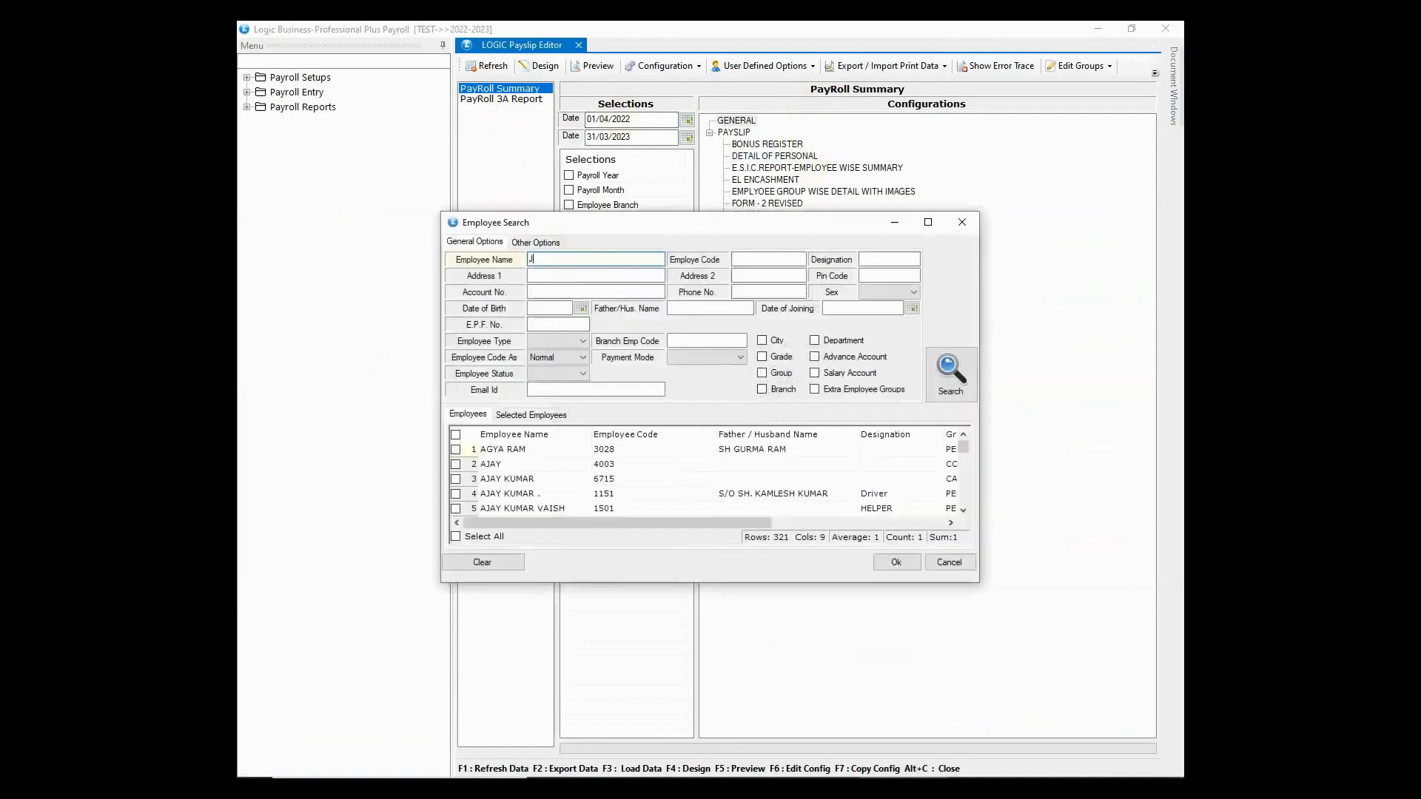
pyautogui.write('ATINDER')
pyautogui.click(951, 373)
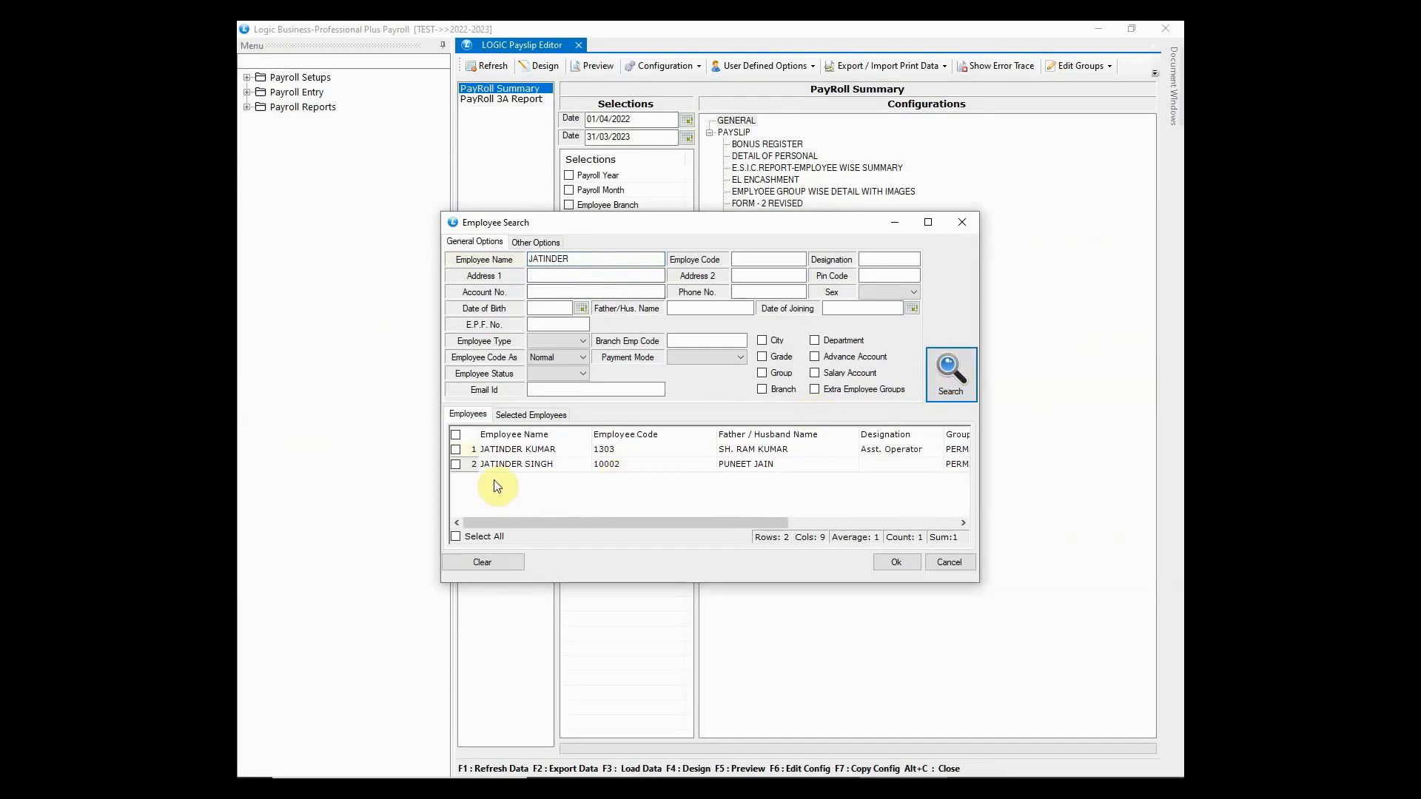
pyautogui.click(456, 464)
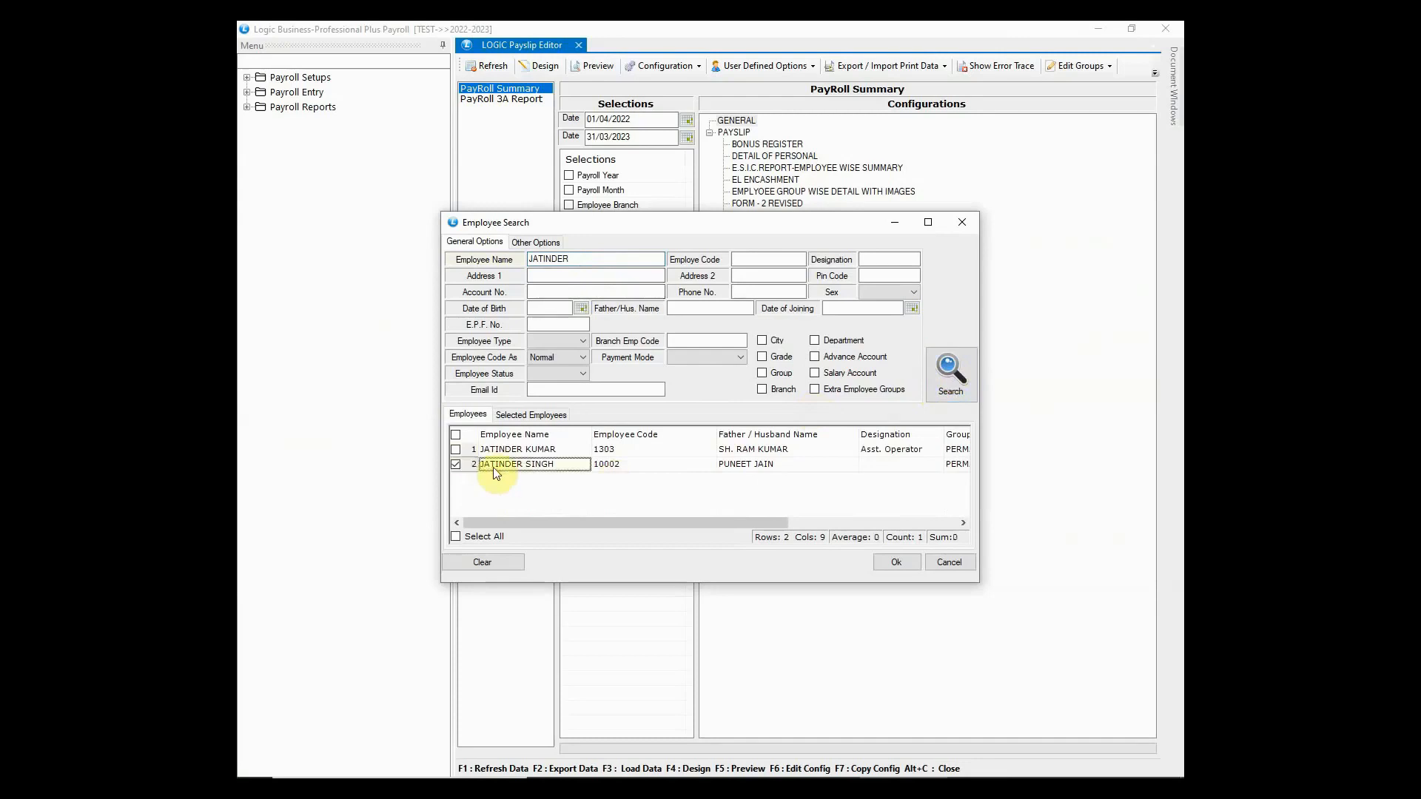
pyautogui.click(908, 566)
# - Choose the PAY_SLIP layout, refresh the data without custom columns, and preview it
pyautogui.click(766, 337)
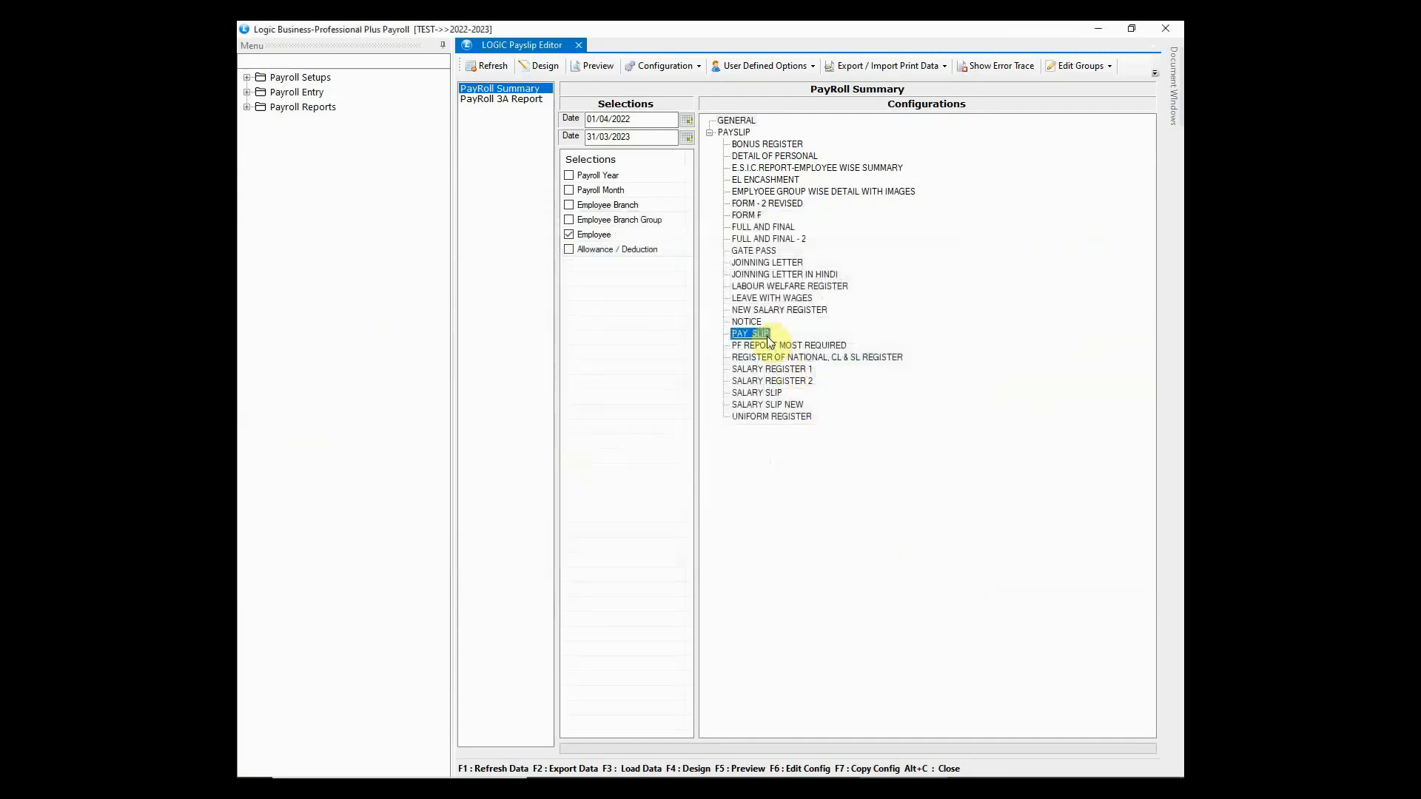
pyautogui.click(490, 65)
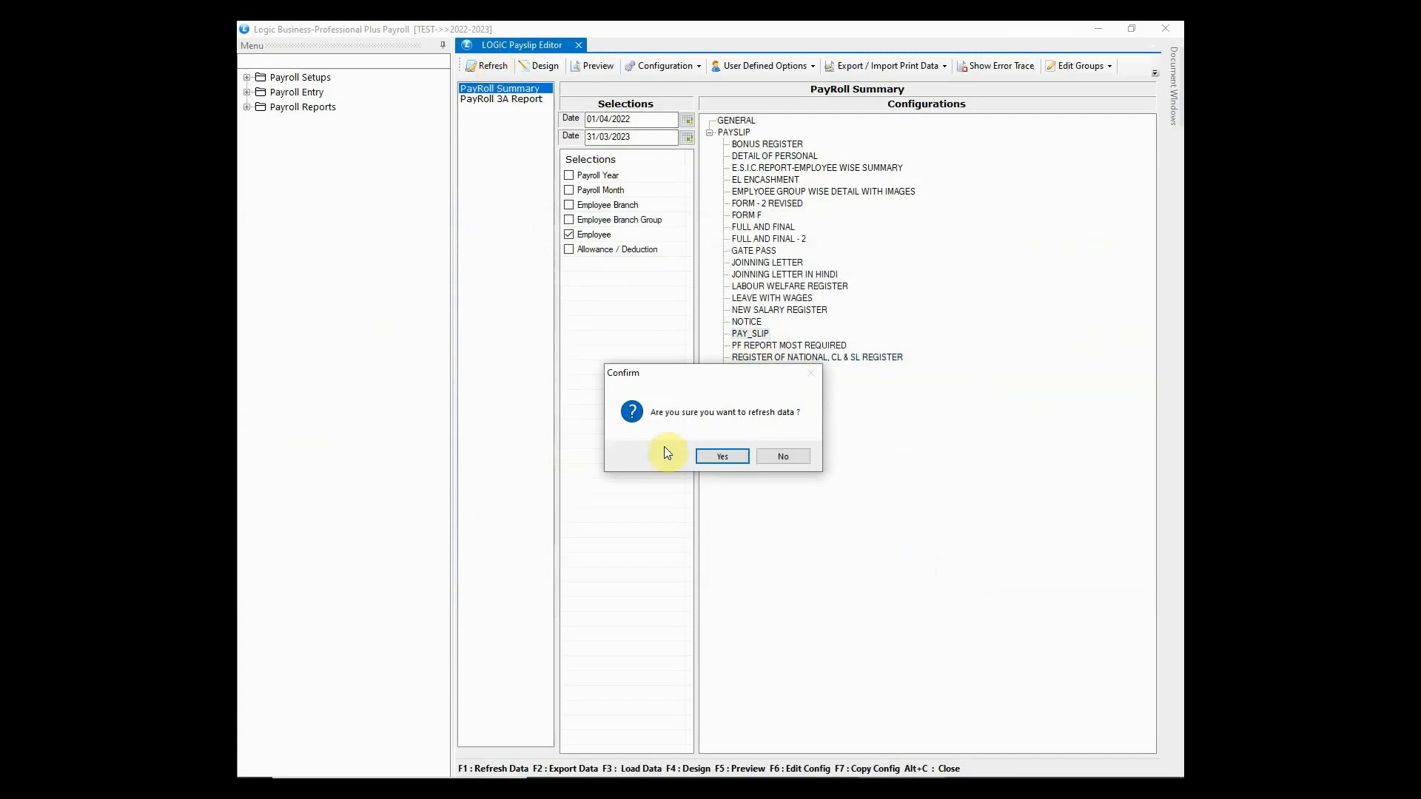
pyautogui.click(713, 455)
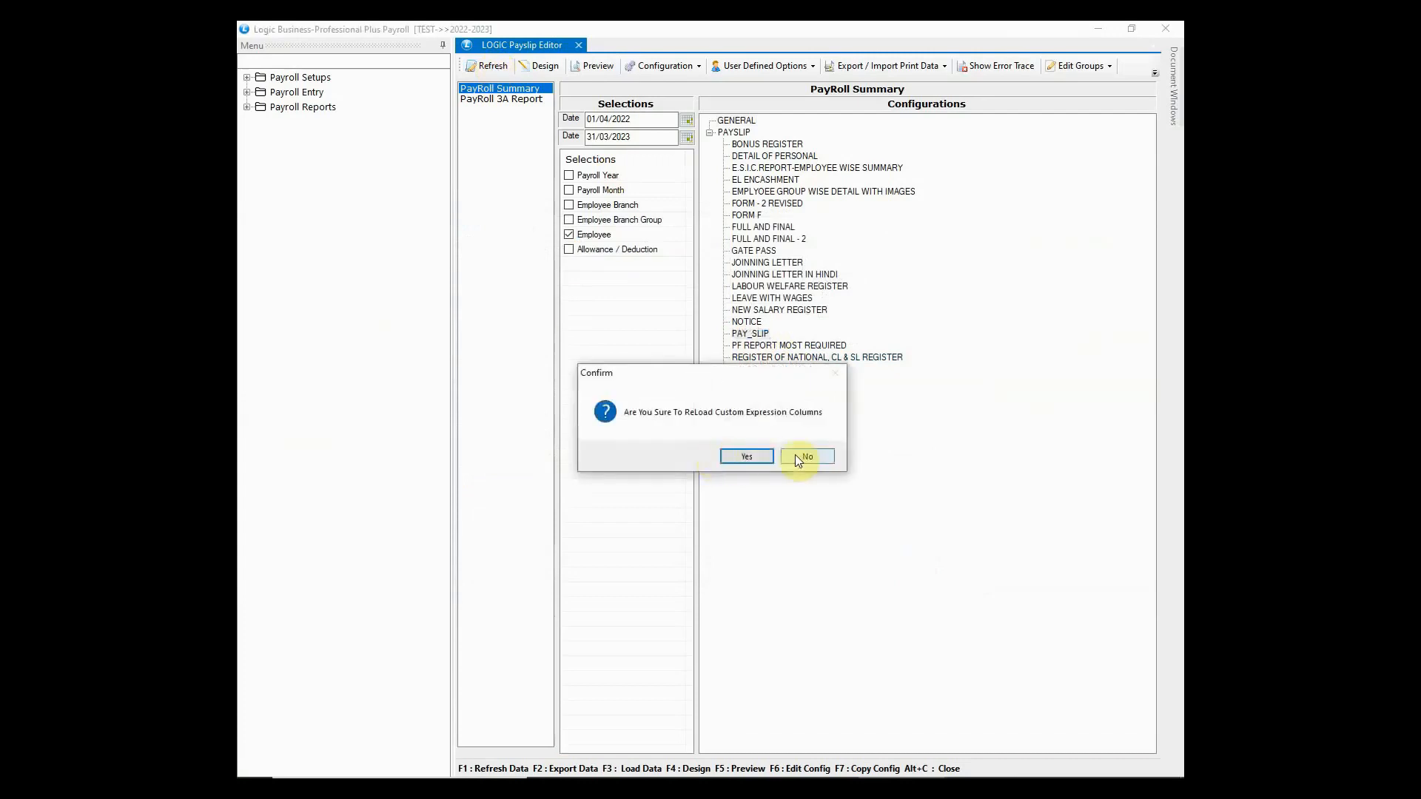
pyautogui.click(805, 457)
pyautogui.click(601, 66)
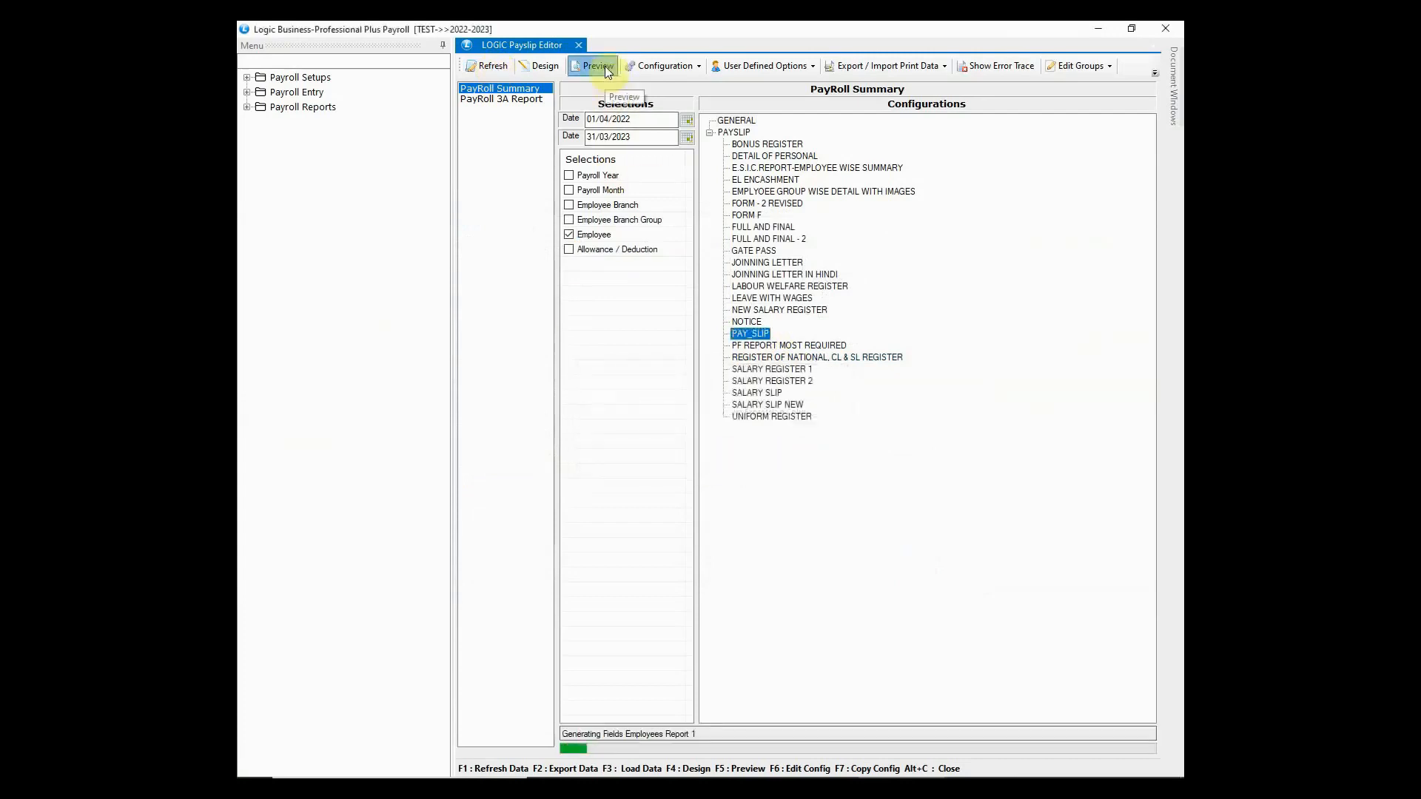
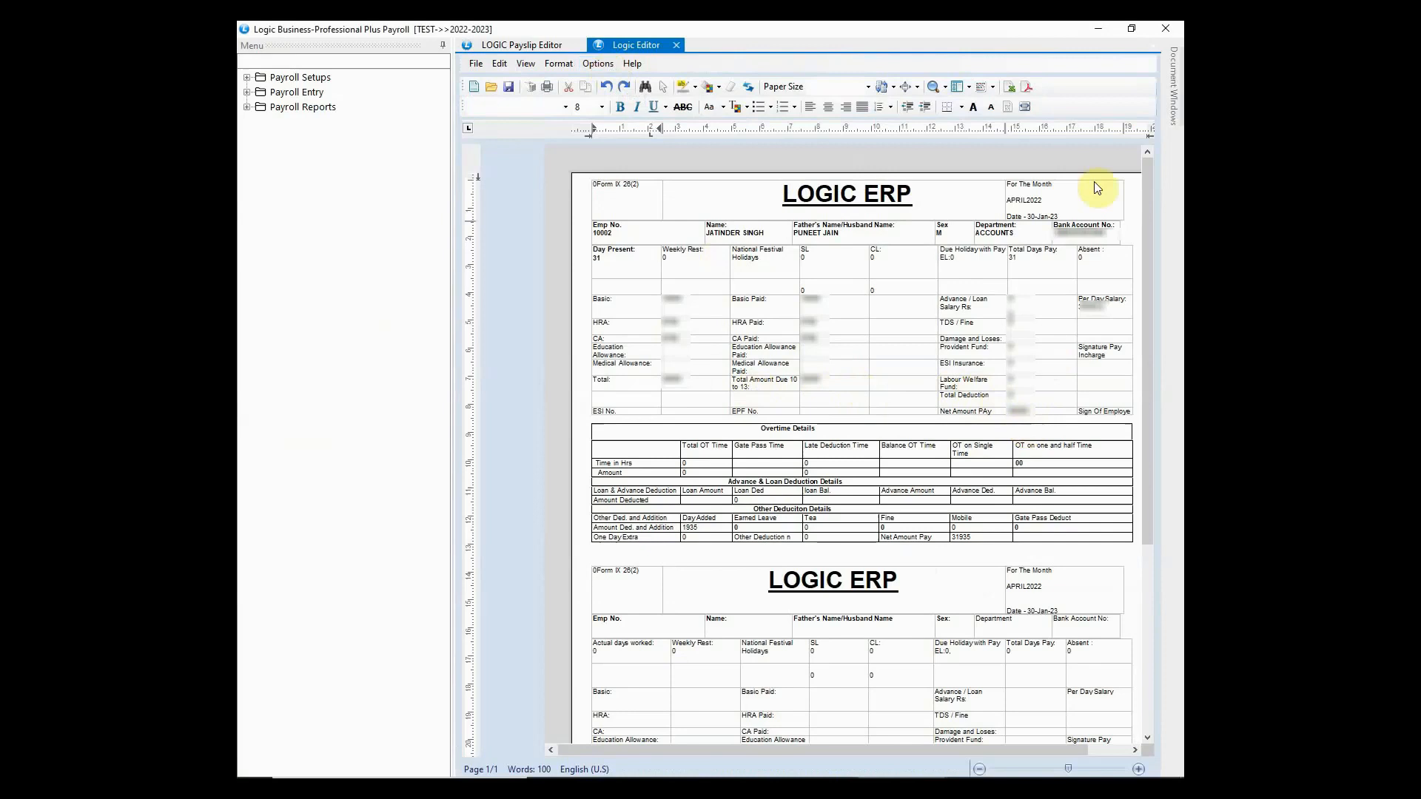
# - Close the Logic Payslip Editor preview window
pyautogui.click(1178, 24)
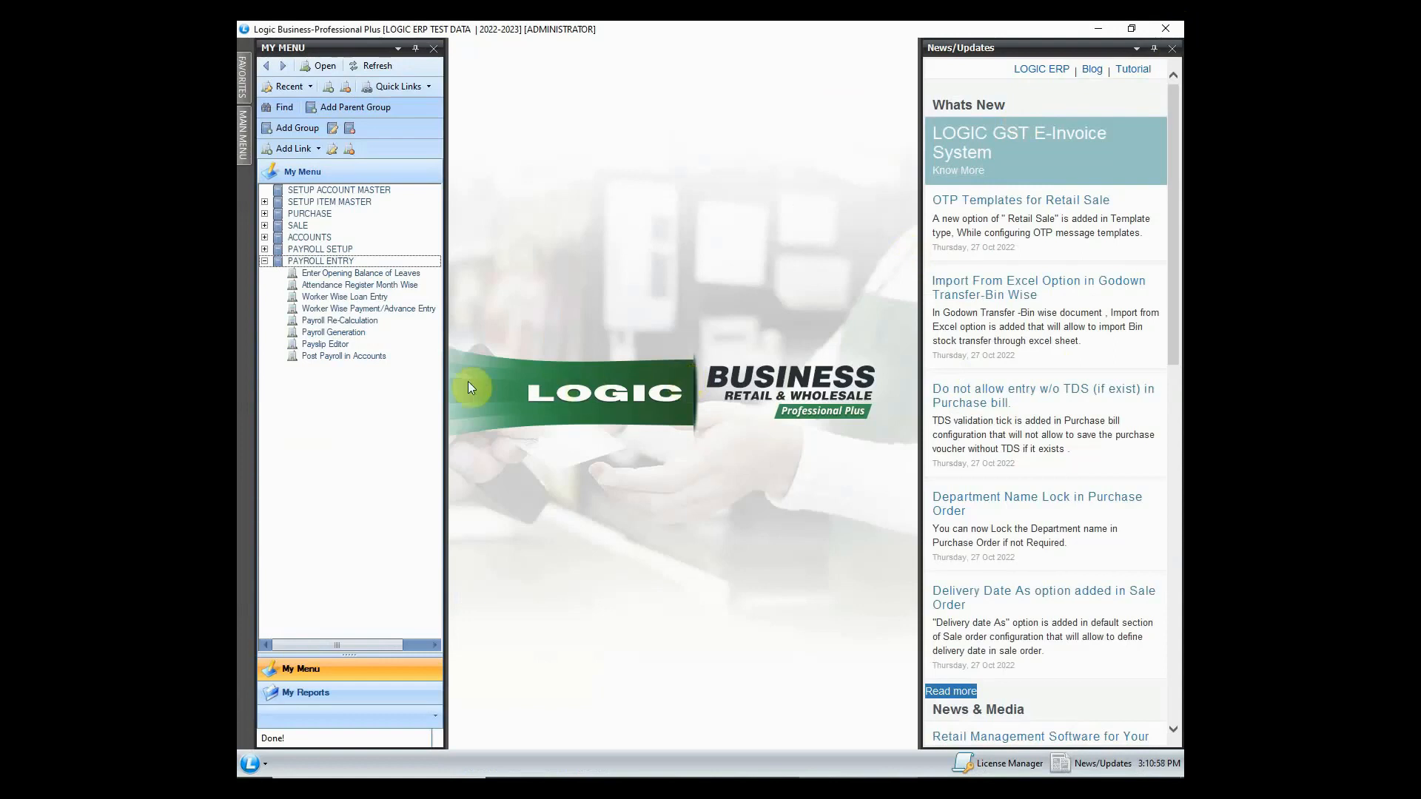
# - Load the DECEMBER payroll and voucher entries in Post Payroll in Accounts
pyautogui.click(361, 357)
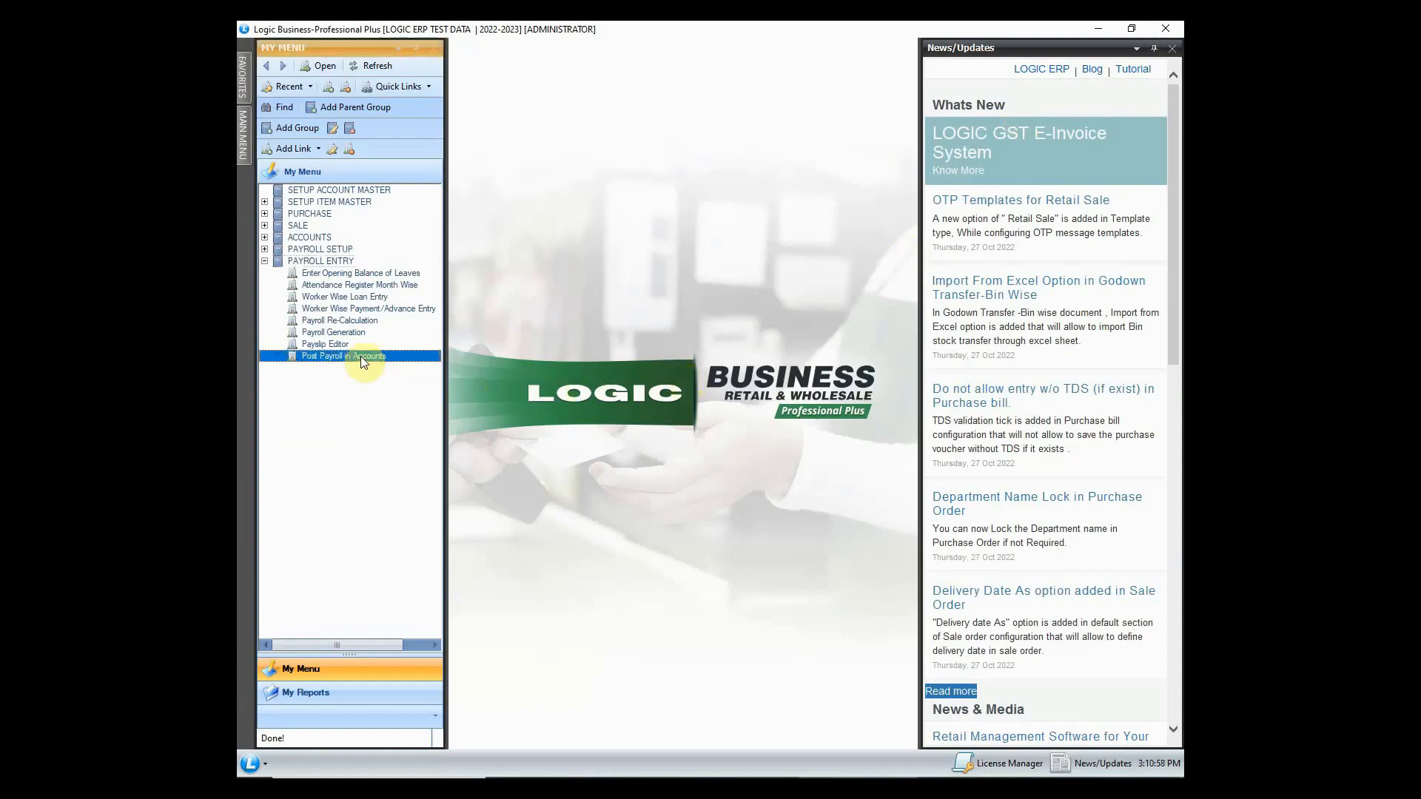
pyautogui.doubleClick(400, 362)
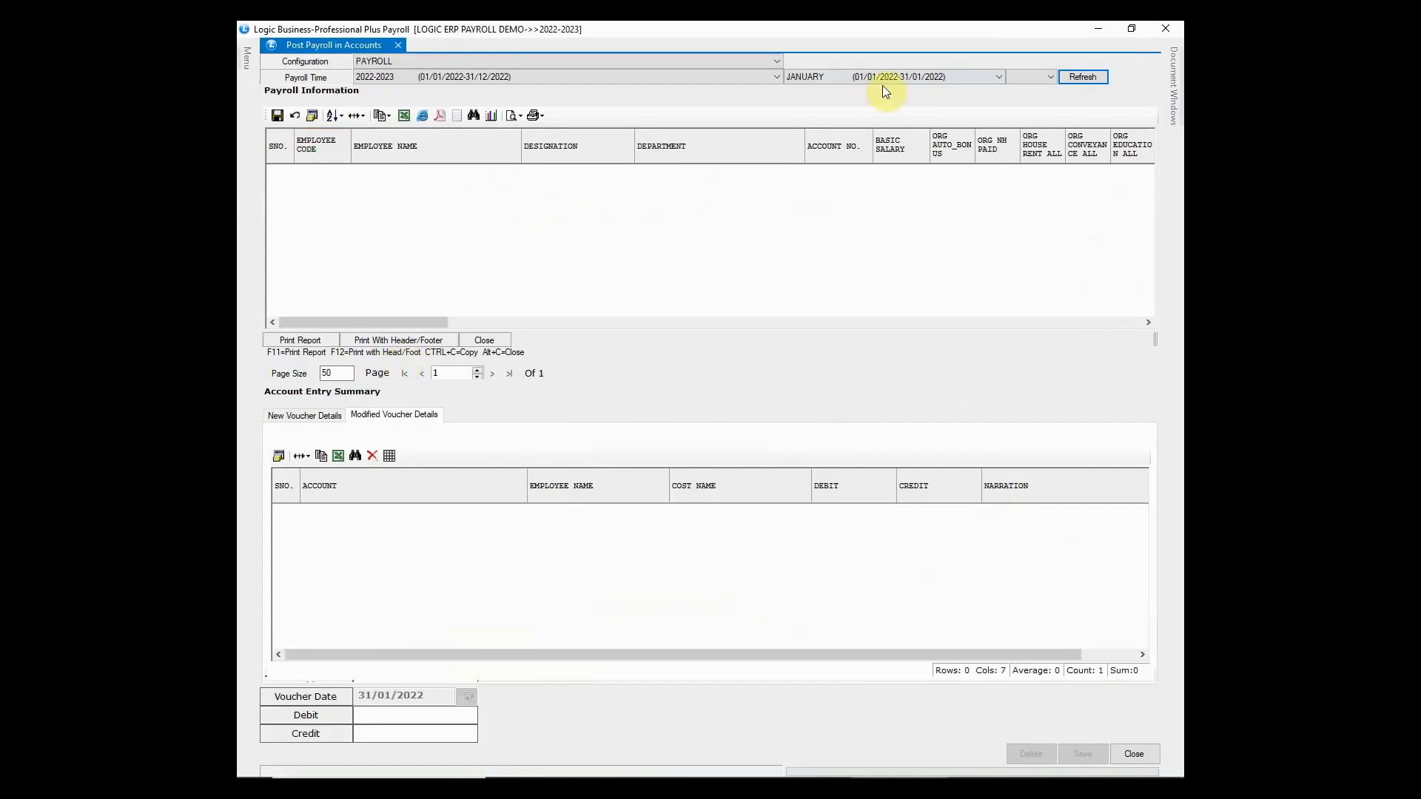
pyautogui.click(882, 81)
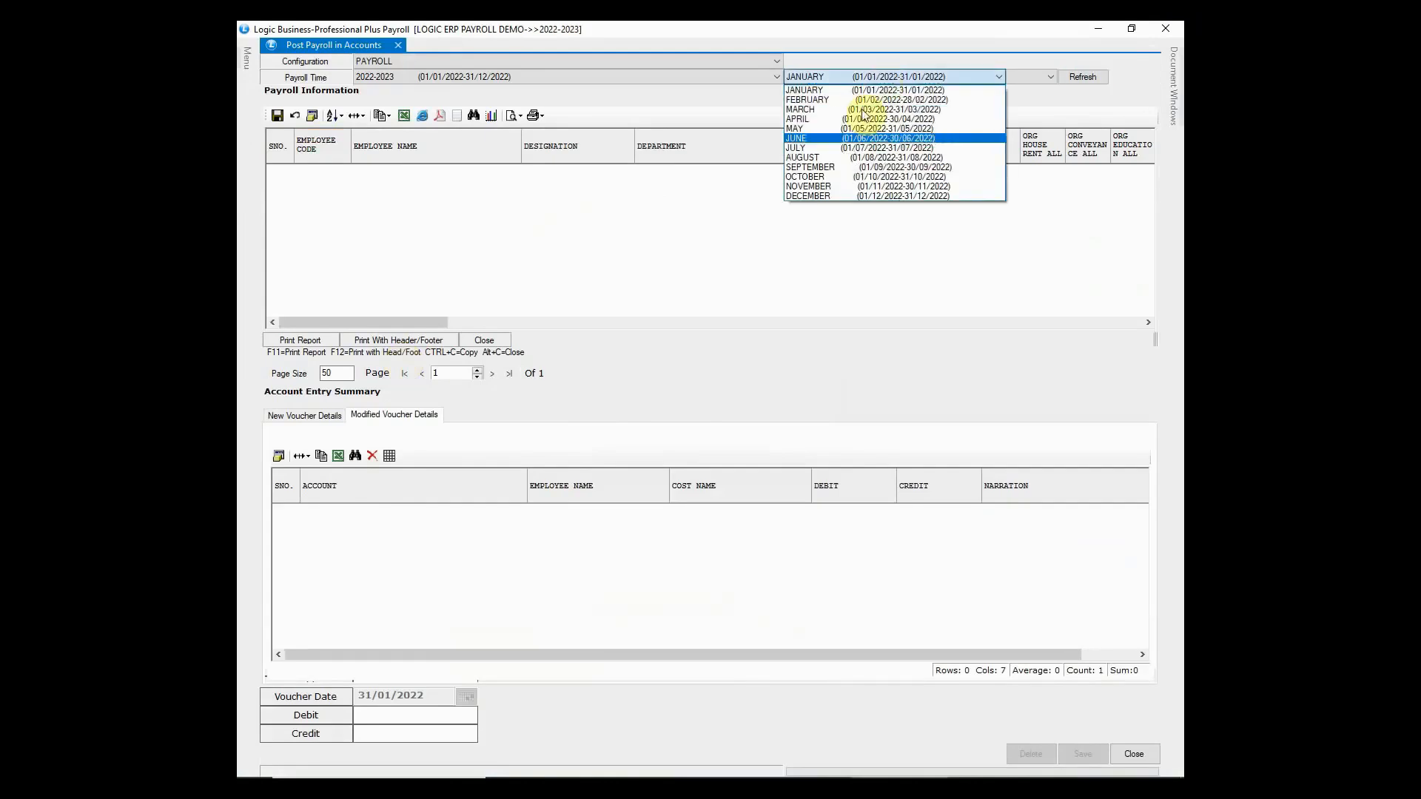
pyautogui.click(824, 193)
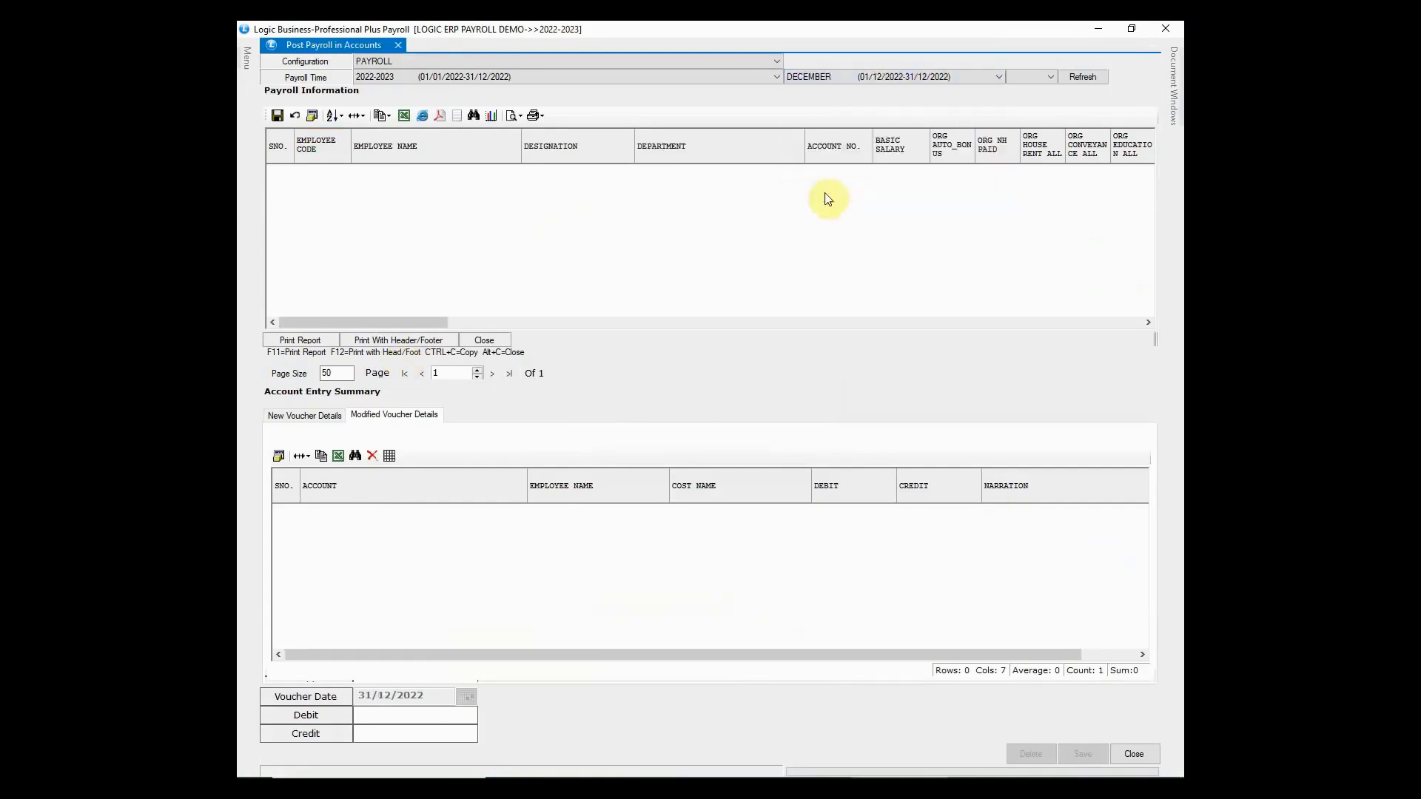
pyautogui.click(1087, 76)
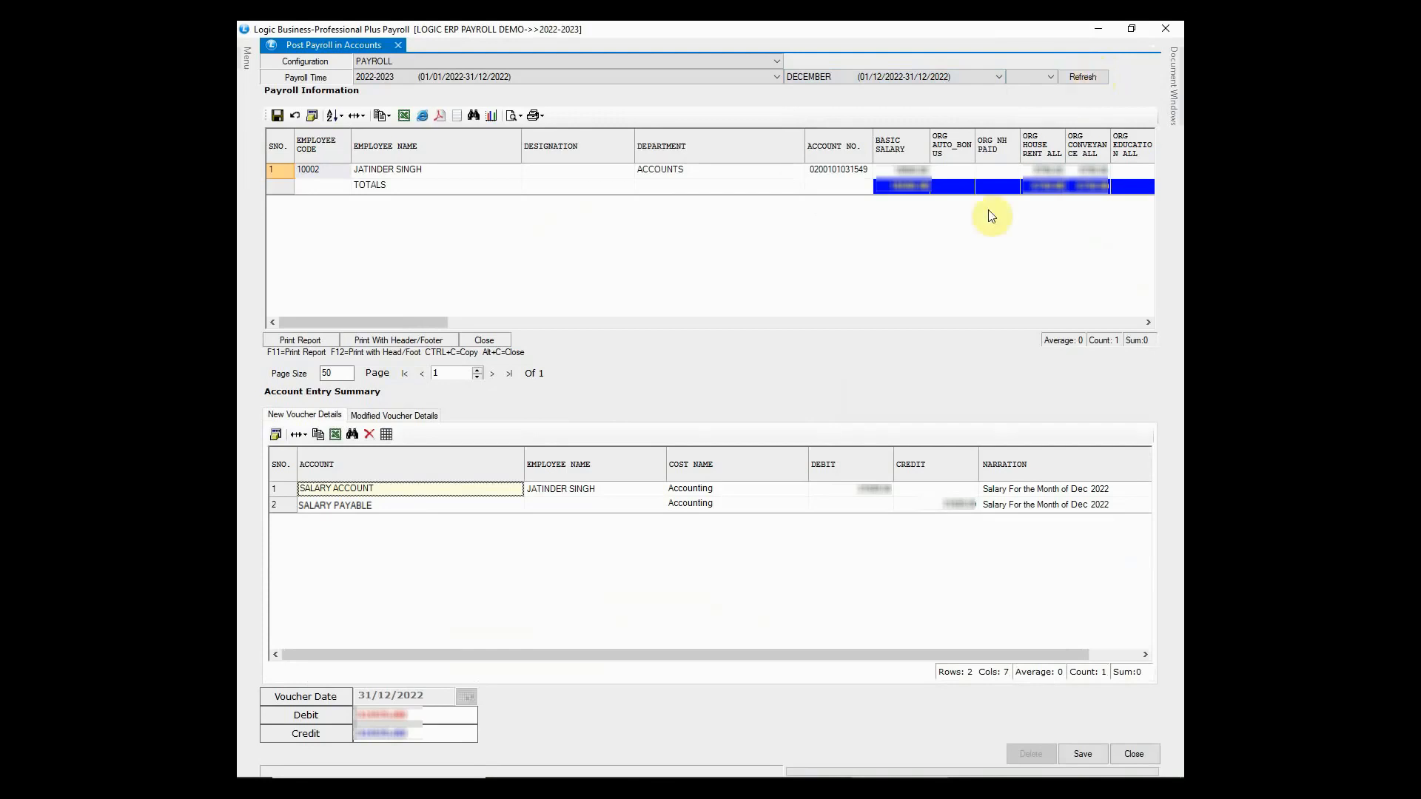
# - Check the salary debit and payable credit lines, then save the December salary voucher
pyautogui.click(651, 175)
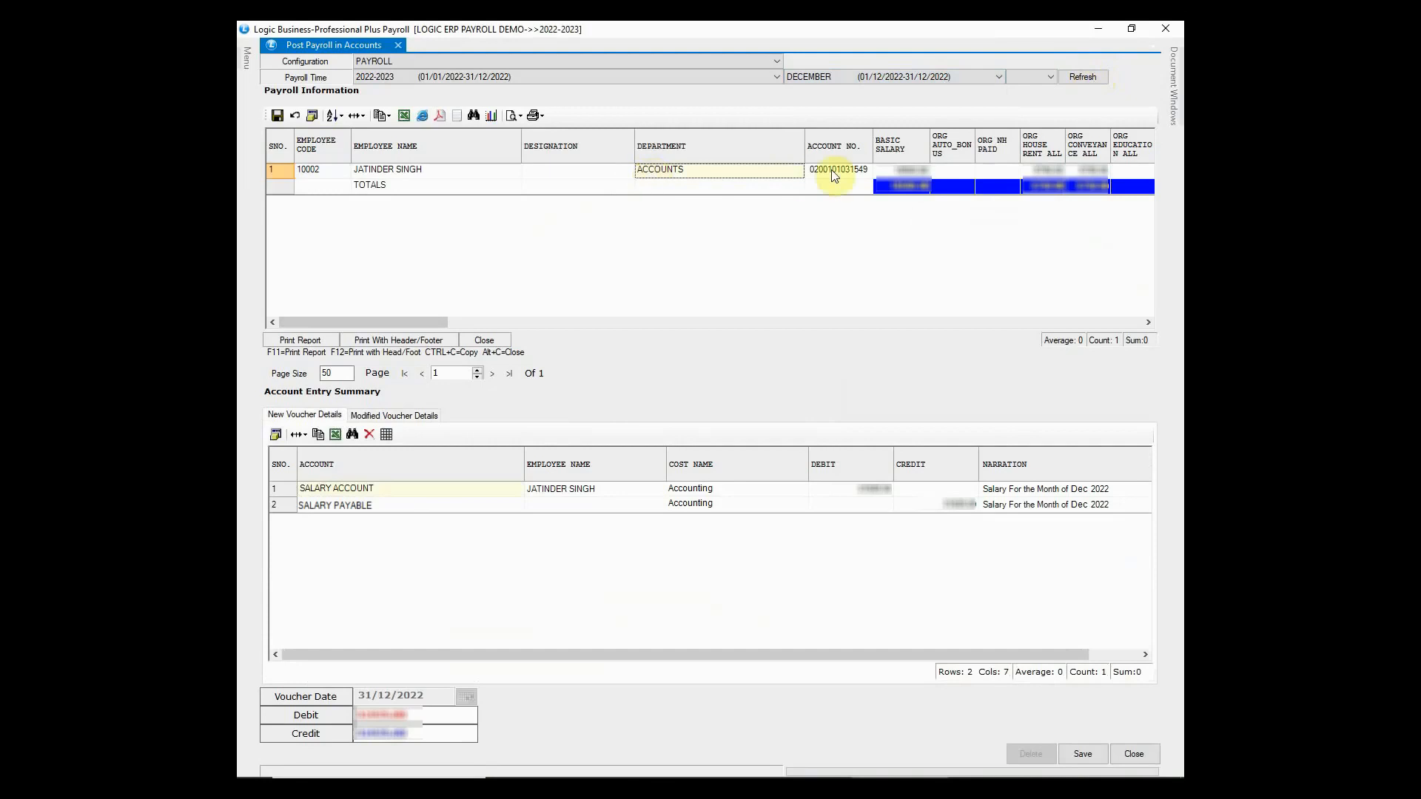
pyautogui.click(413, 171)
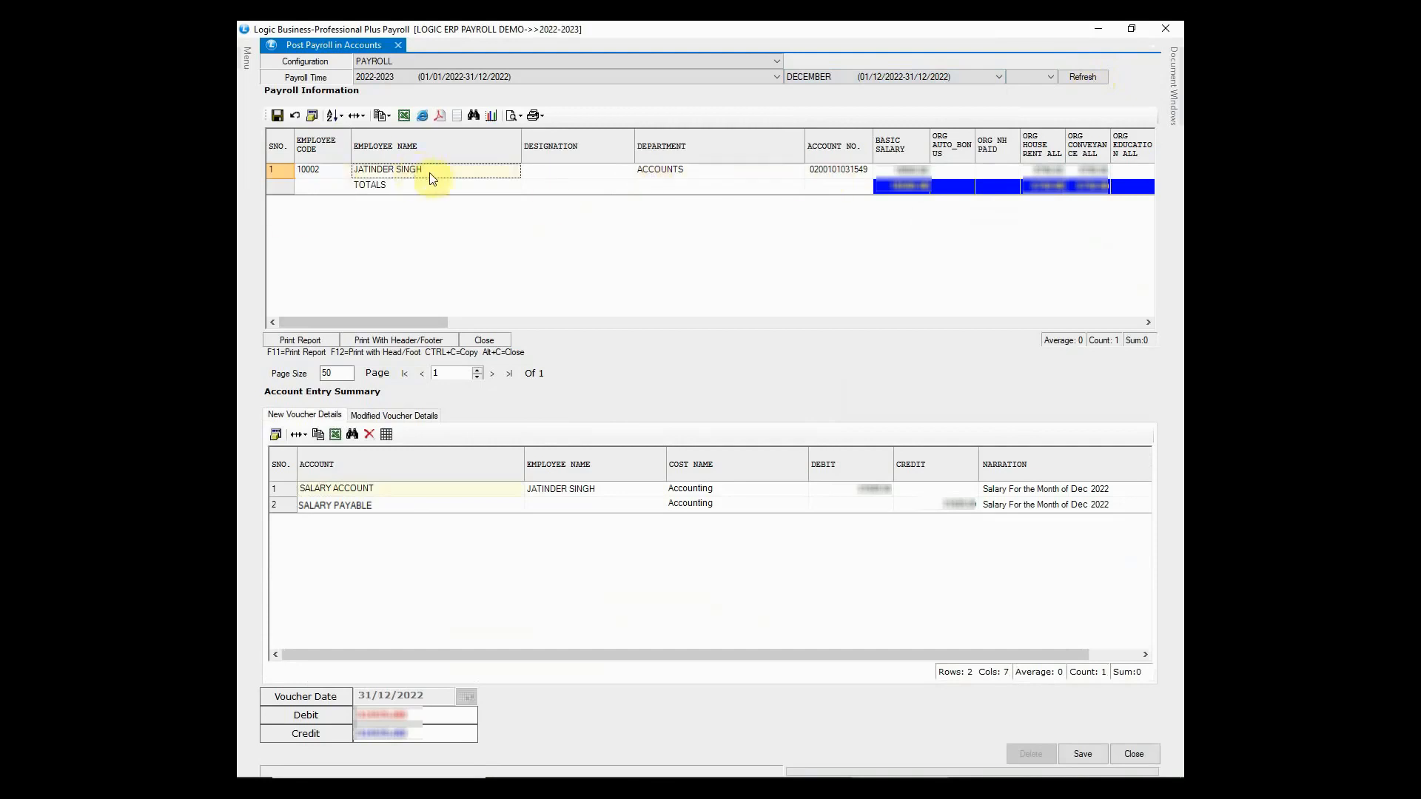
pyautogui.click(581, 486)
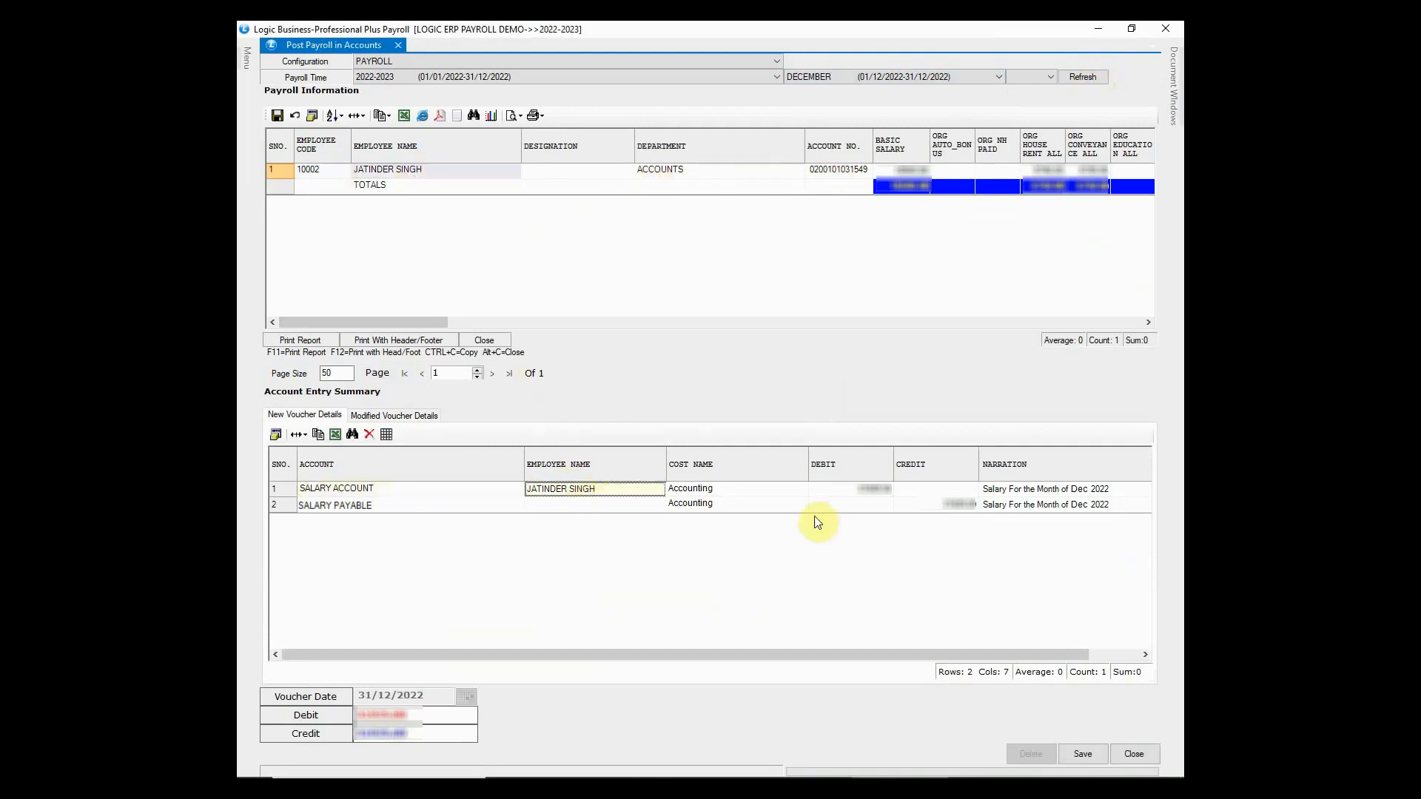
pyautogui.click(840, 491)
pyautogui.click(918, 508)
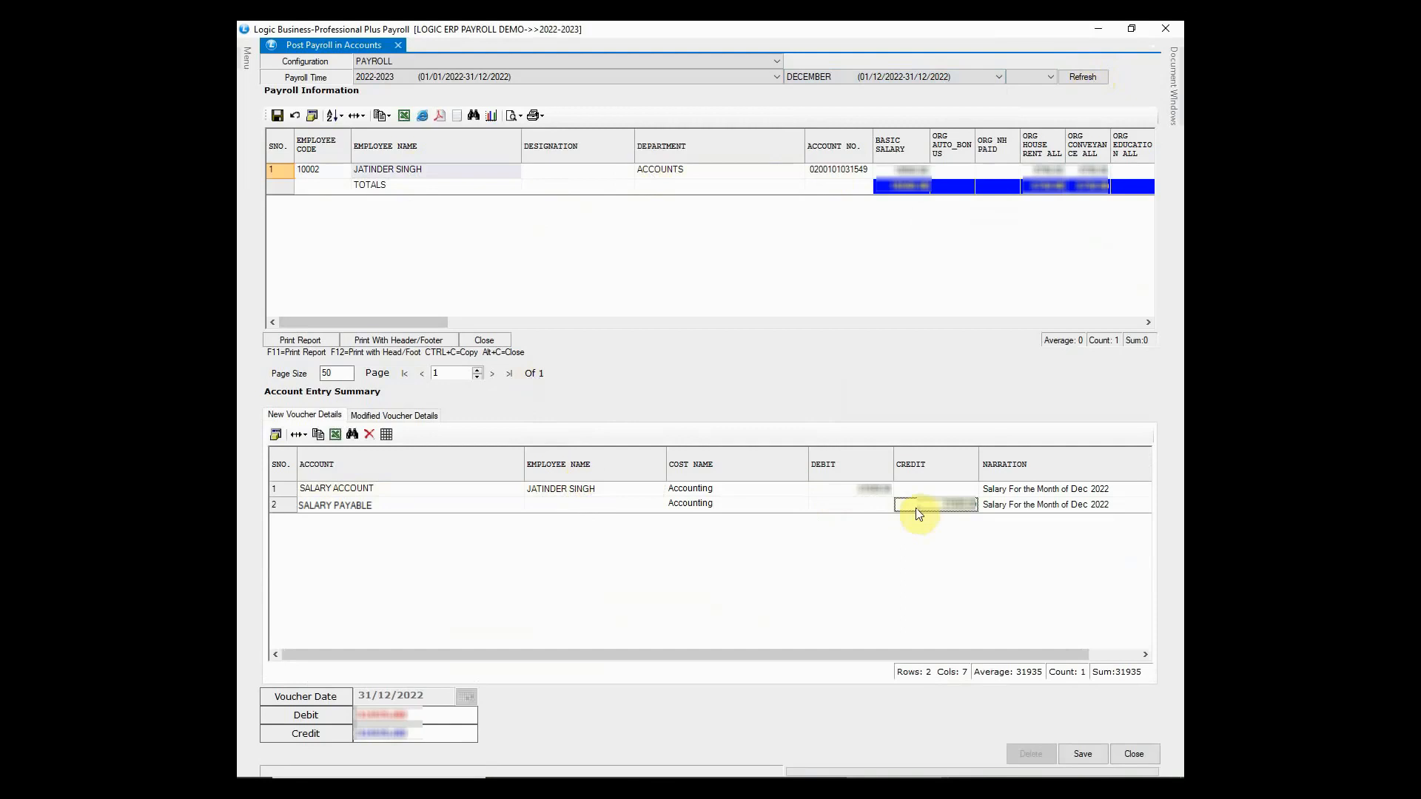
pyautogui.click(1089, 750)
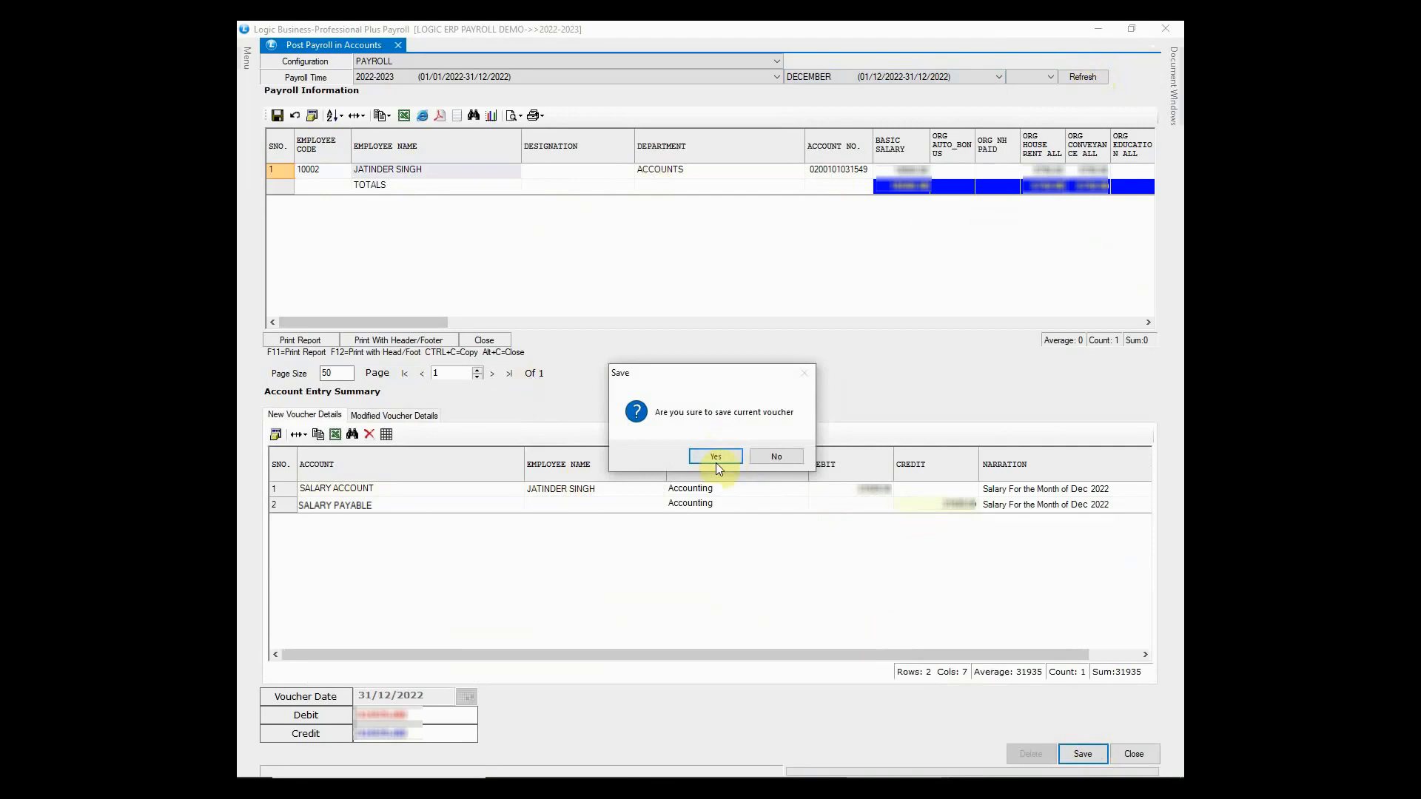
pyautogui.click(716, 460)
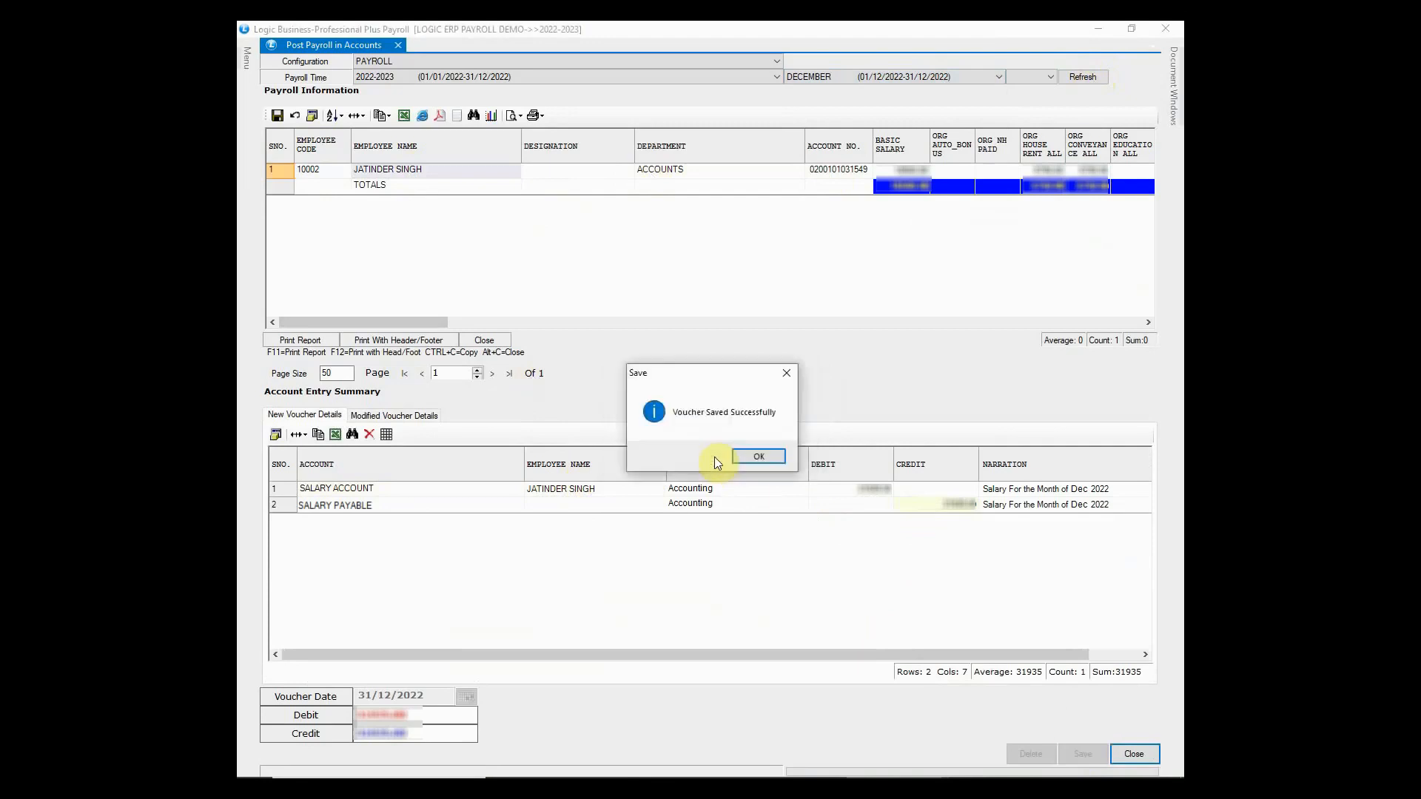
pyautogui.click(759, 458)
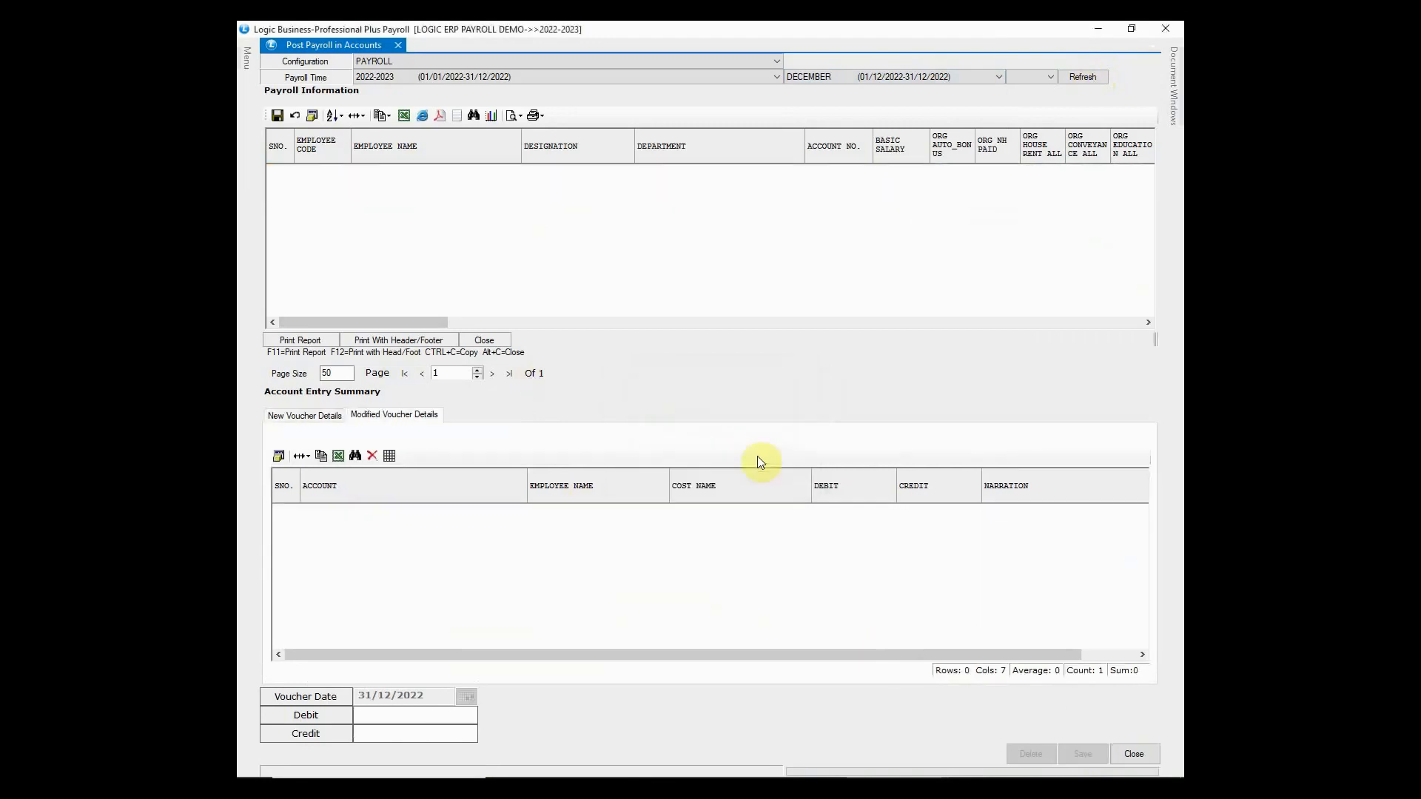
# - Open the Journal report under Reports/Queries > Financial Reports
pyautogui.click(1165, 28)
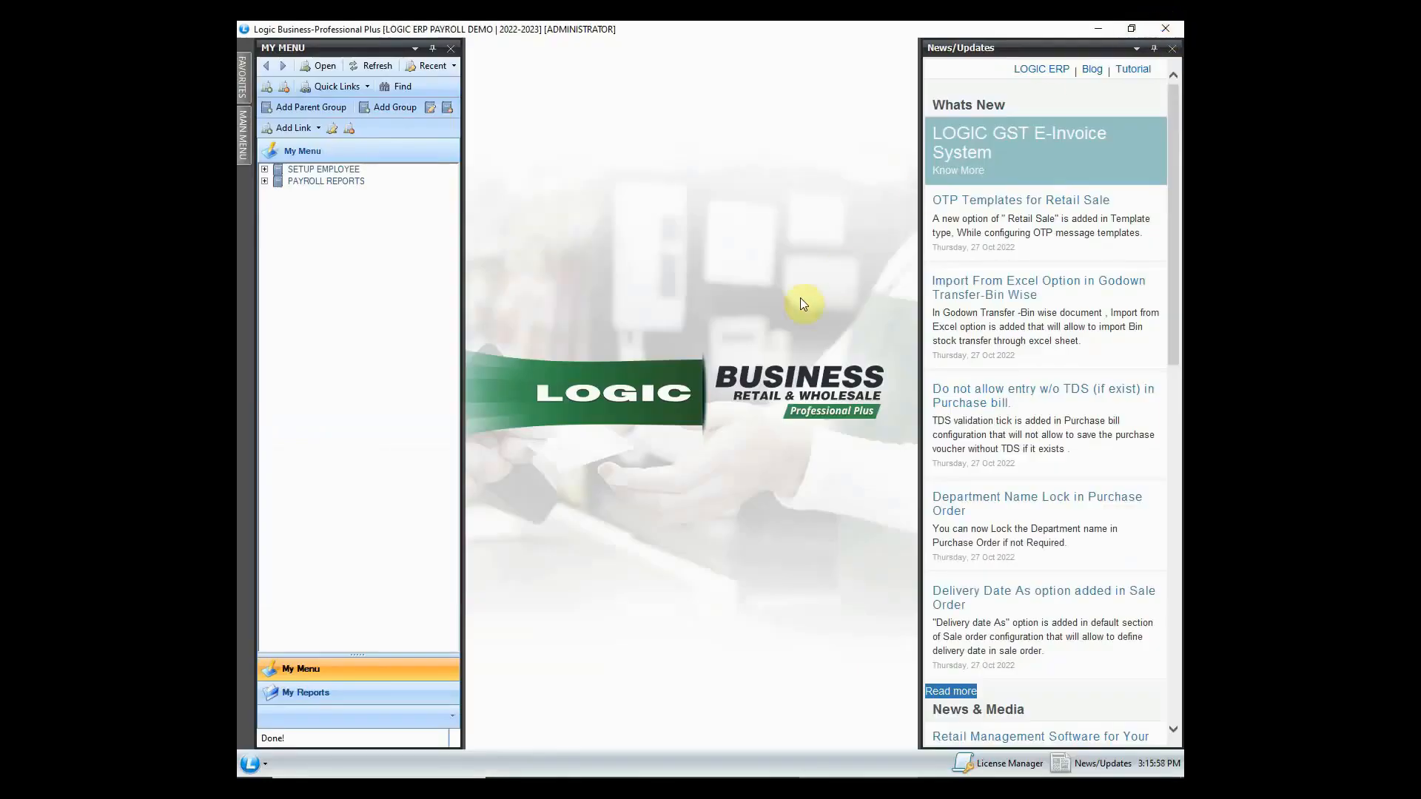
pyautogui.click(242, 130)
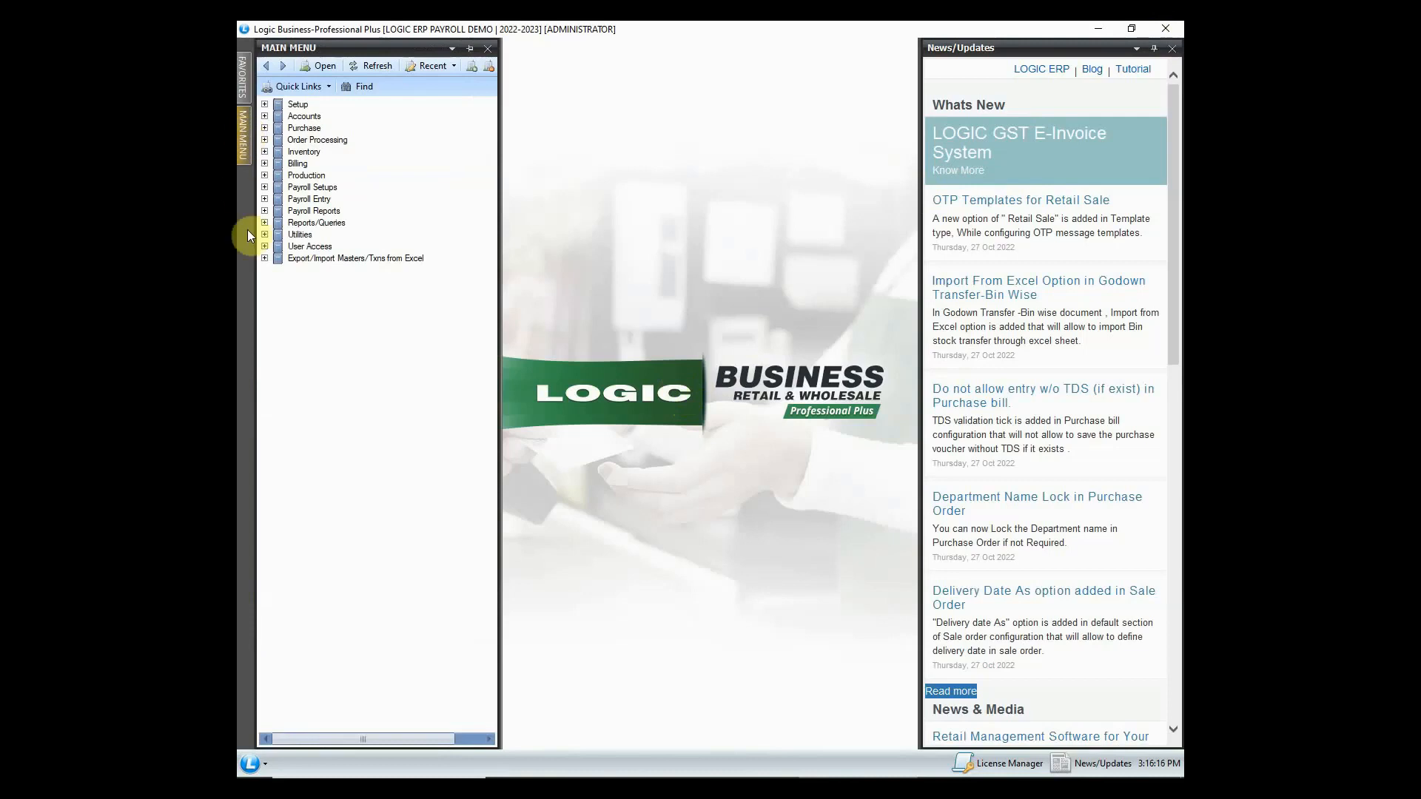
pyautogui.click(311, 223)
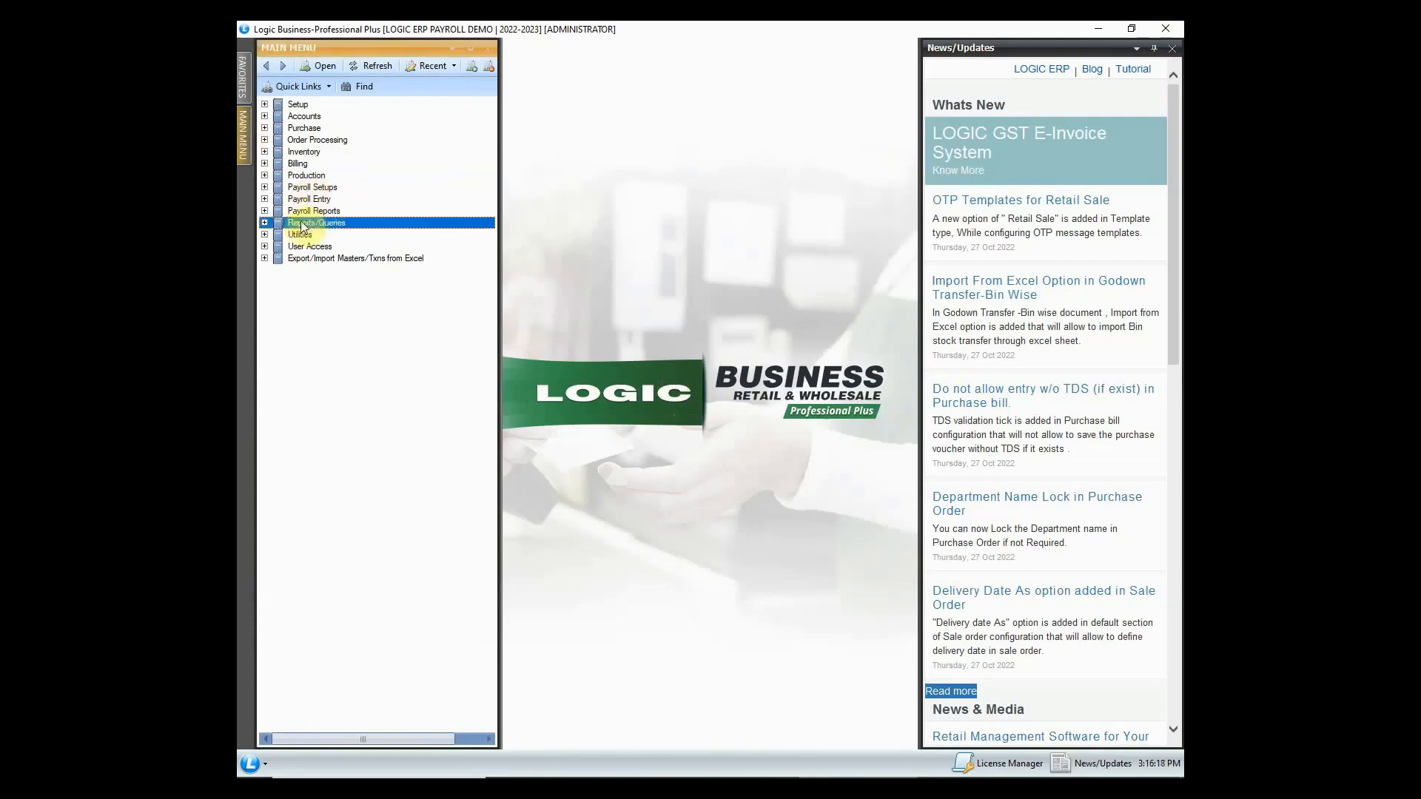
pyautogui.click(264, 222)
pyautogui.click(279, 235)
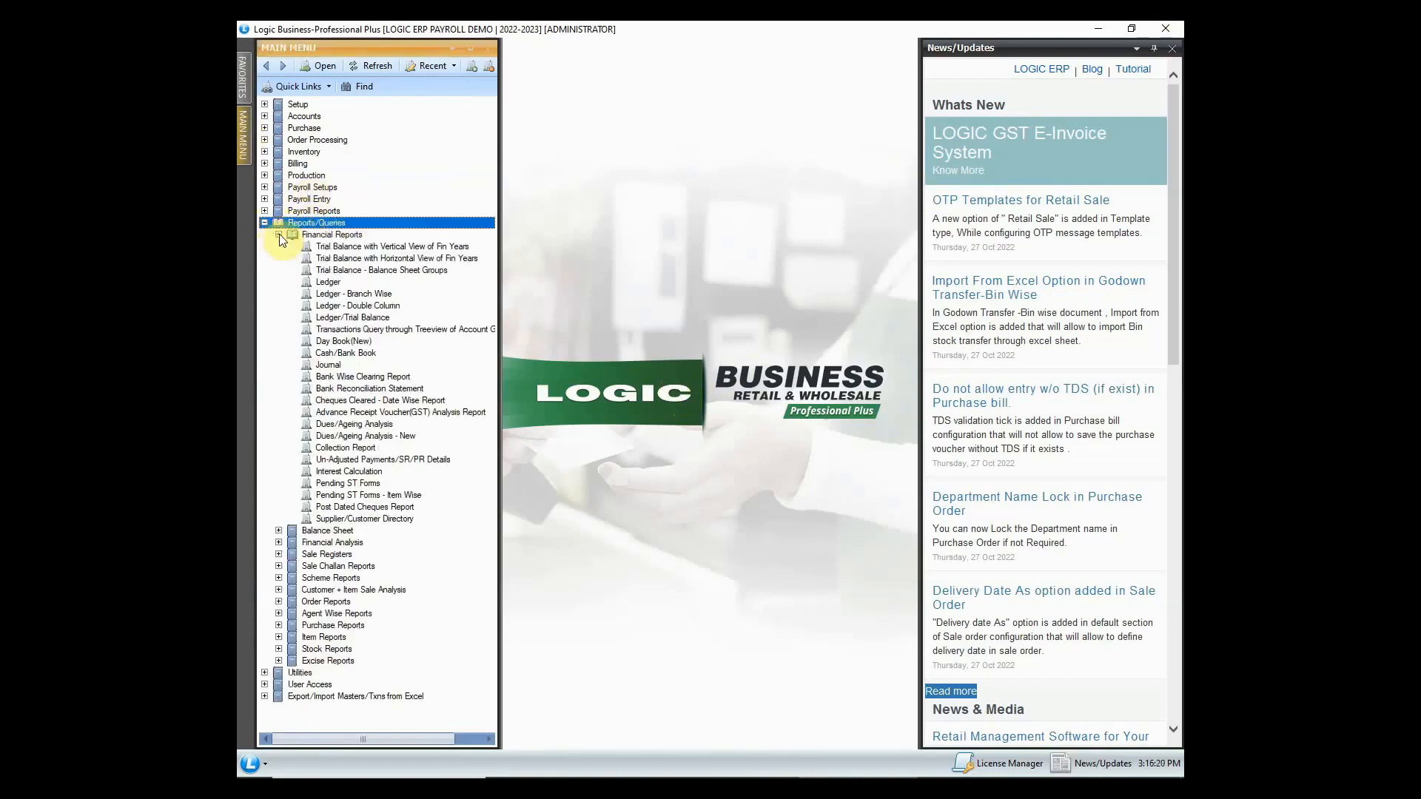
pyautogui.click(383, 365)
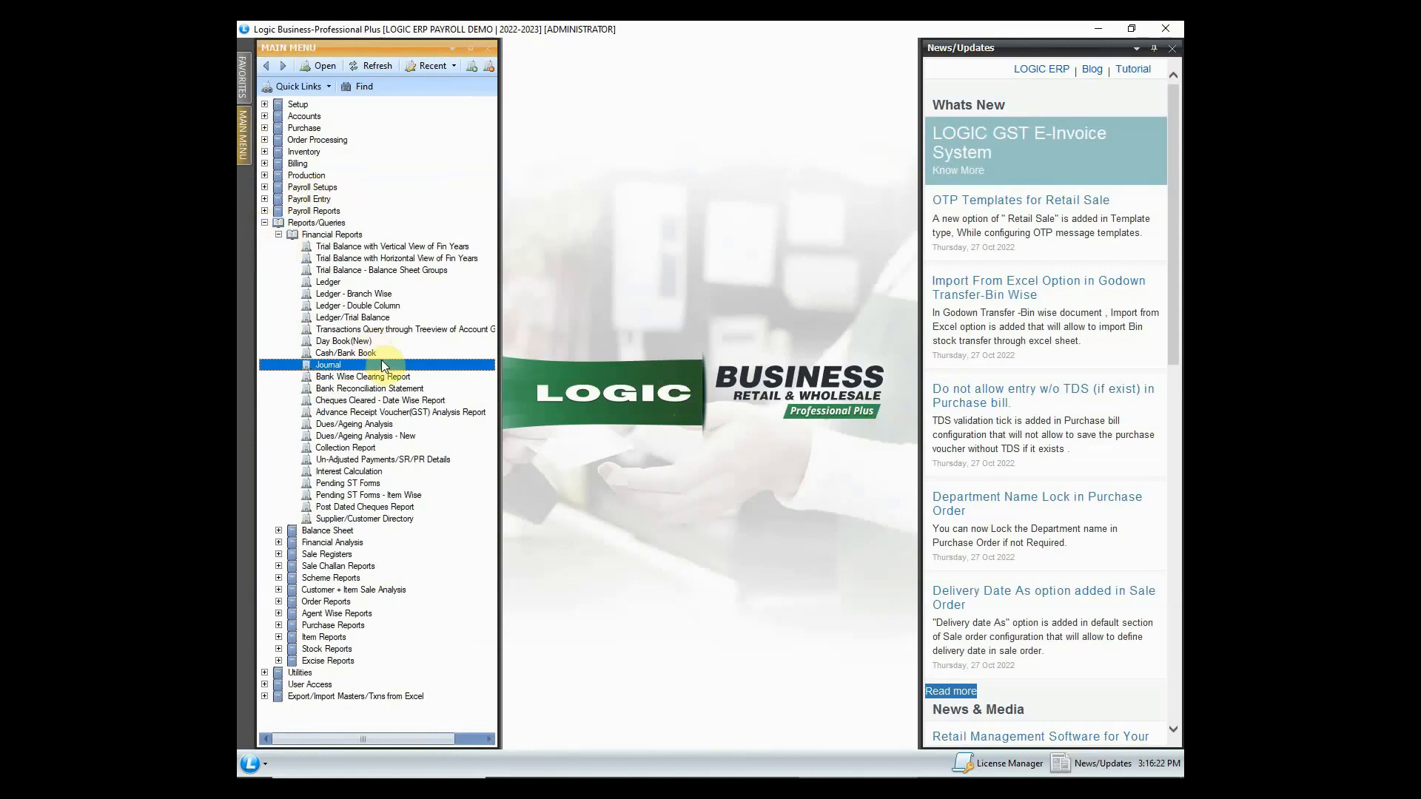
pyautogui.doubleClick(381, 360)
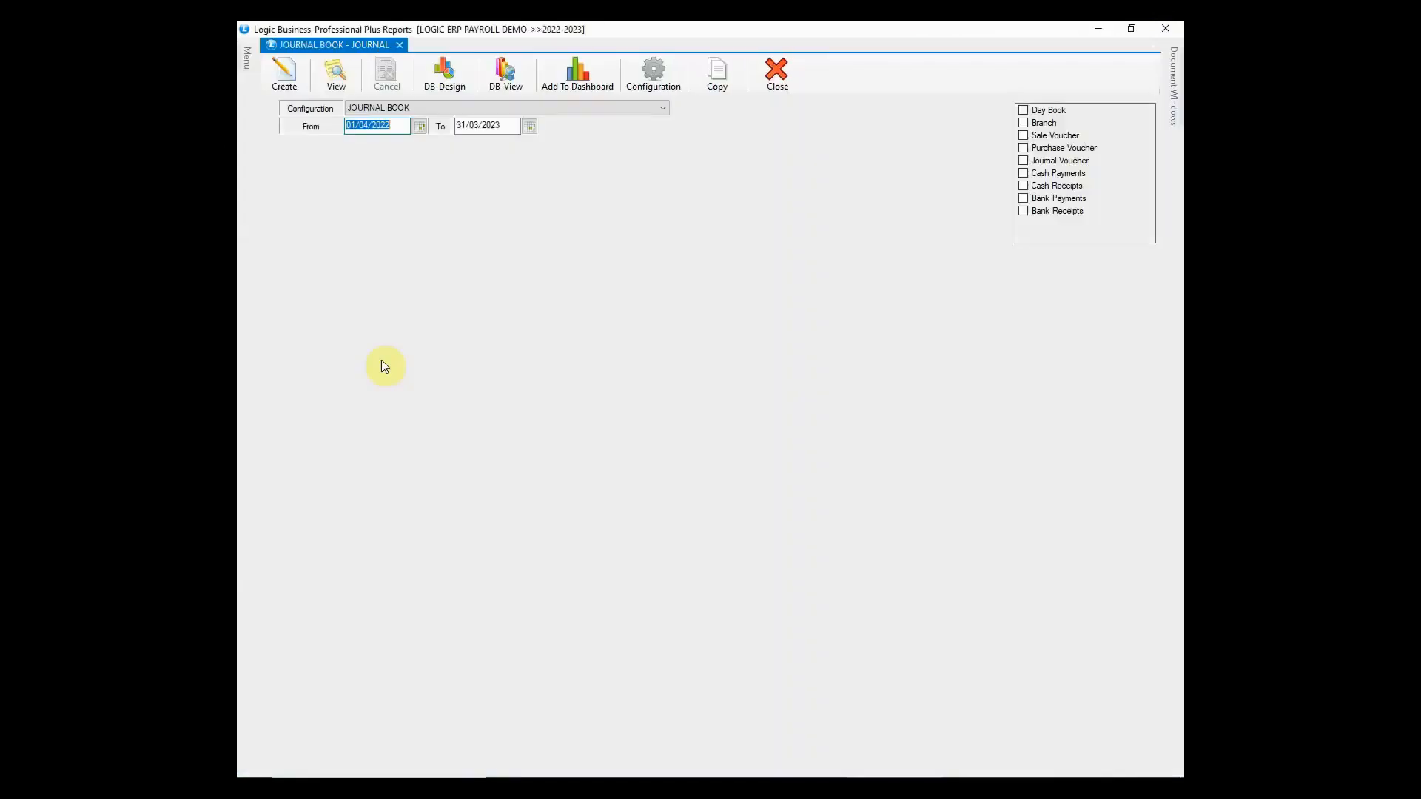
# - Generate the journal, verify the salary debit and payable credit entries, then close the reports
pyautogui.click(285, 78)
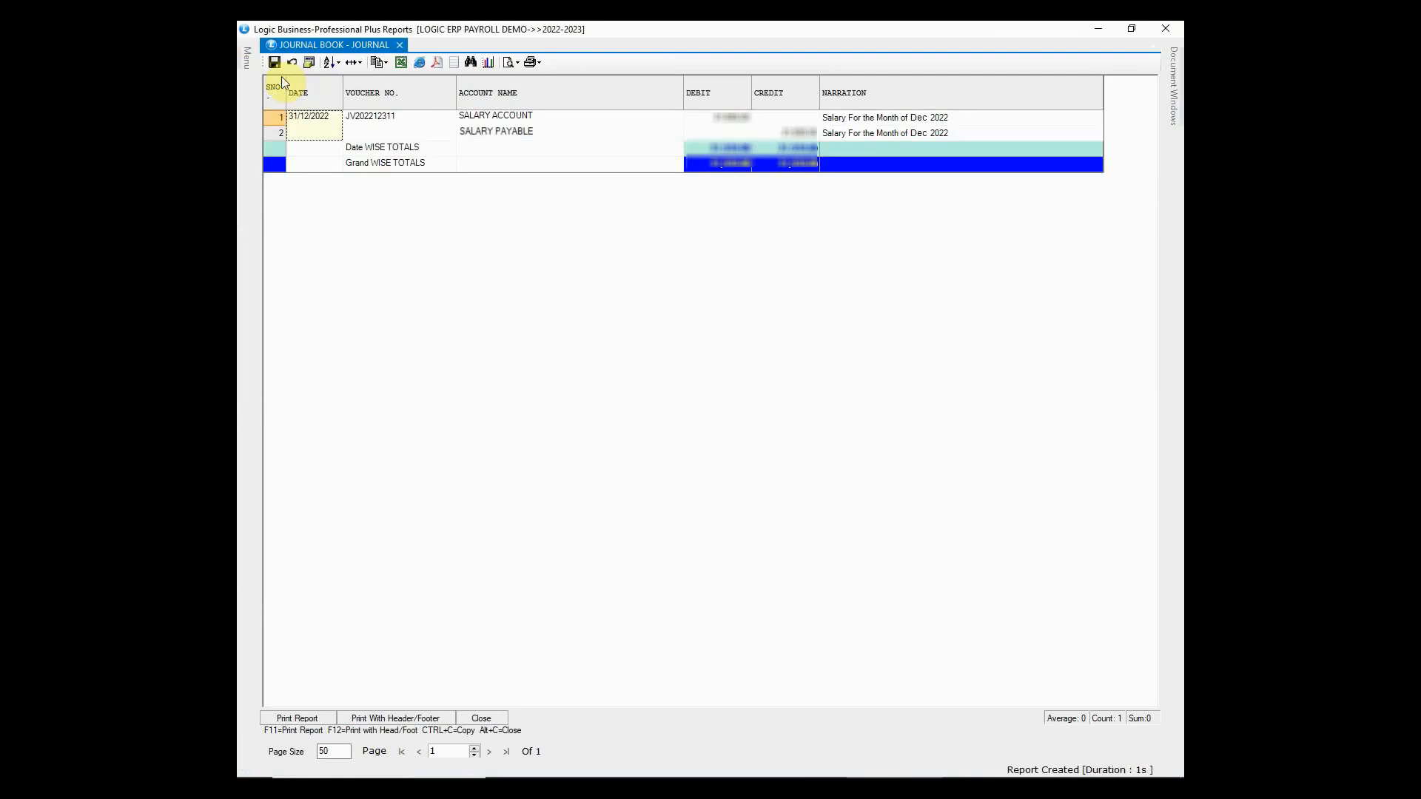
pyautogui.click(713, 117)
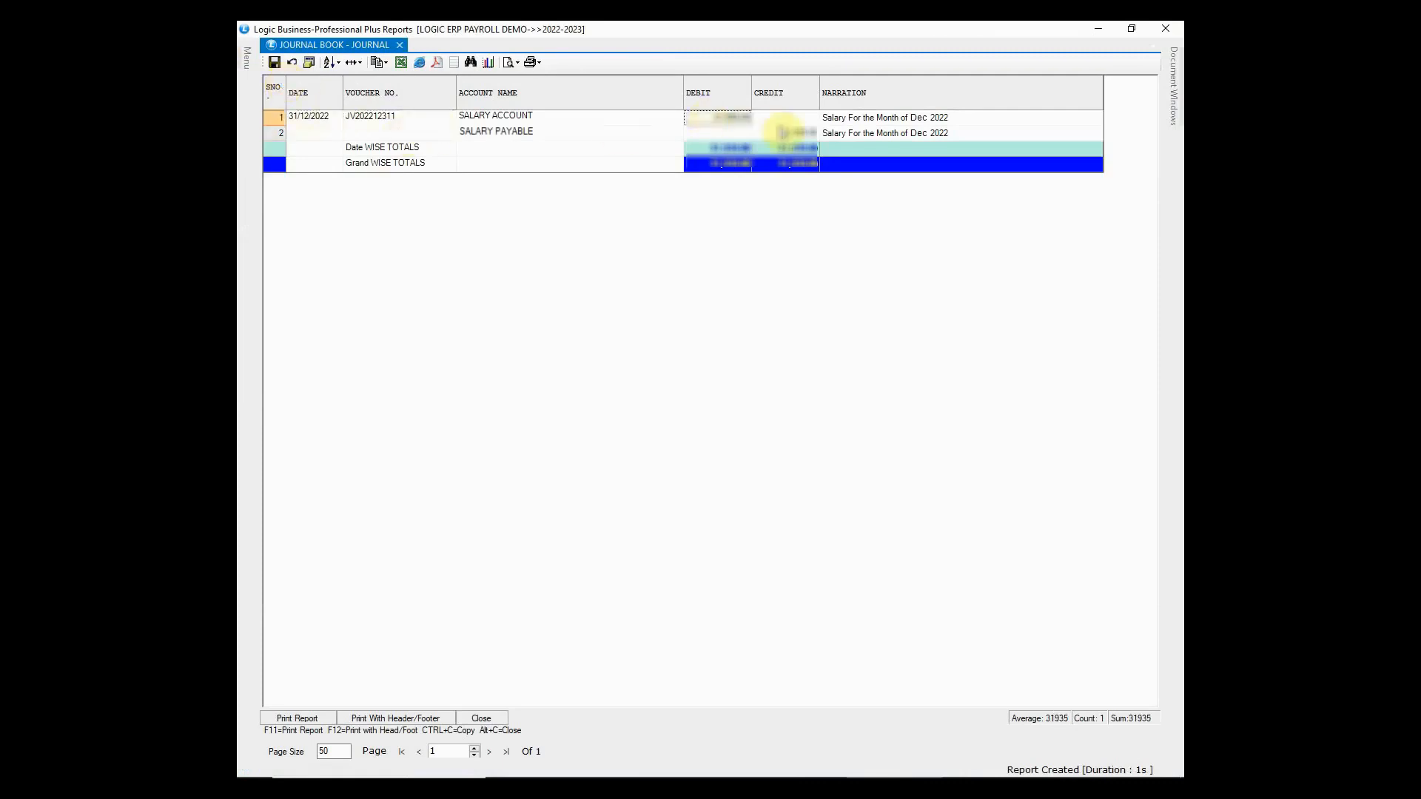
pyautogui.click(783, 132)
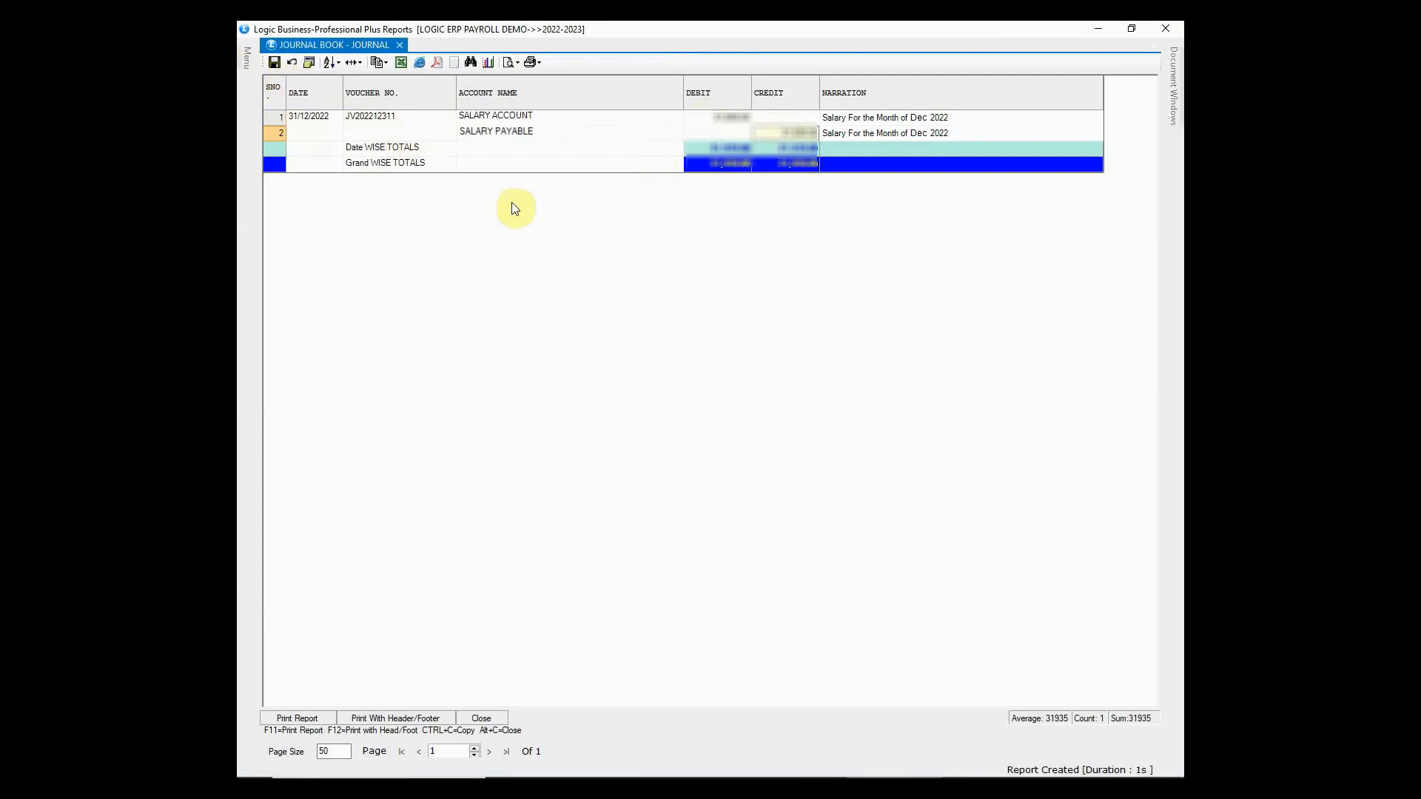
pyautogui.click(1182, 24)
pyautogui.click(1181, 23)
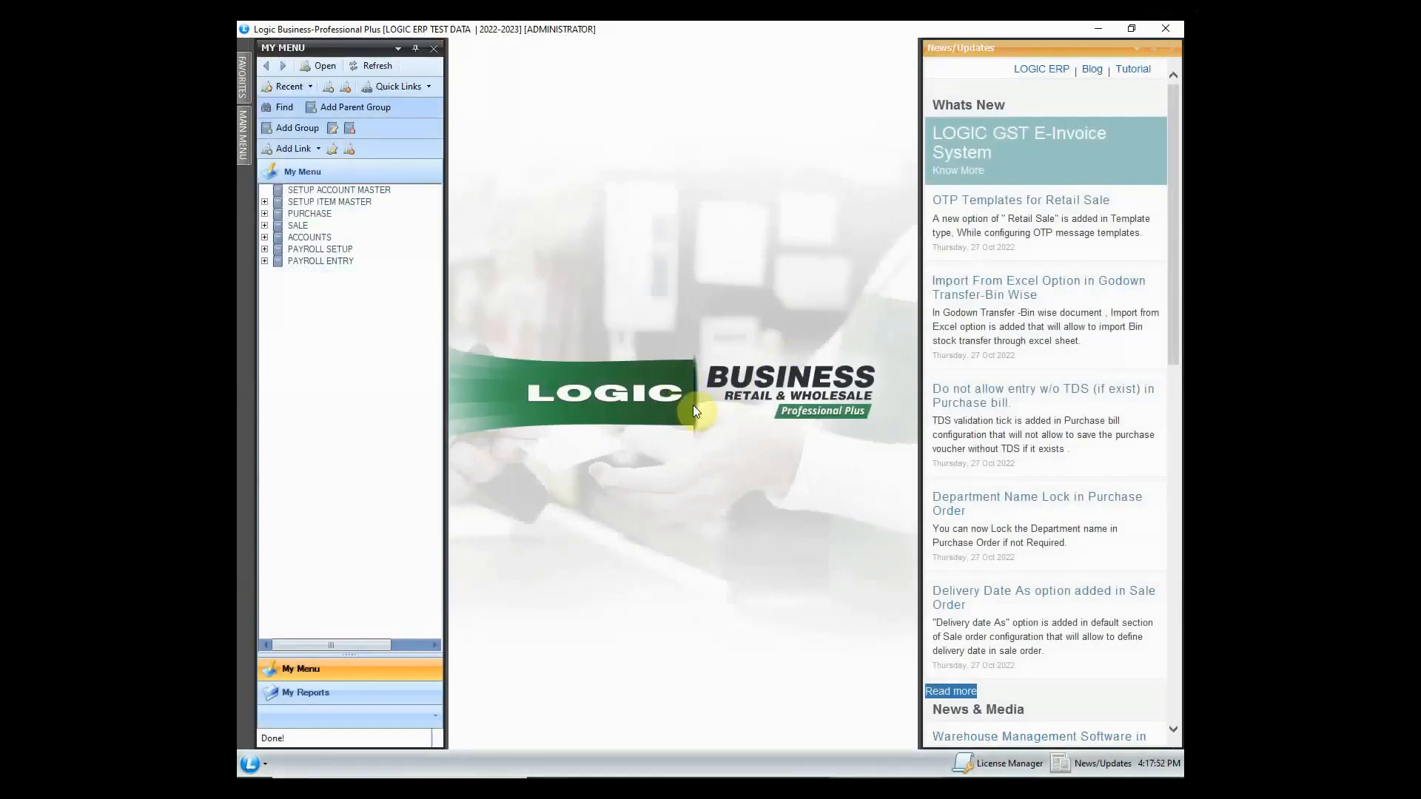
# - Generate the Employee Register from PAYROLL REPORTS, scroll through it, then close it
pyautogui.click(331, 692)
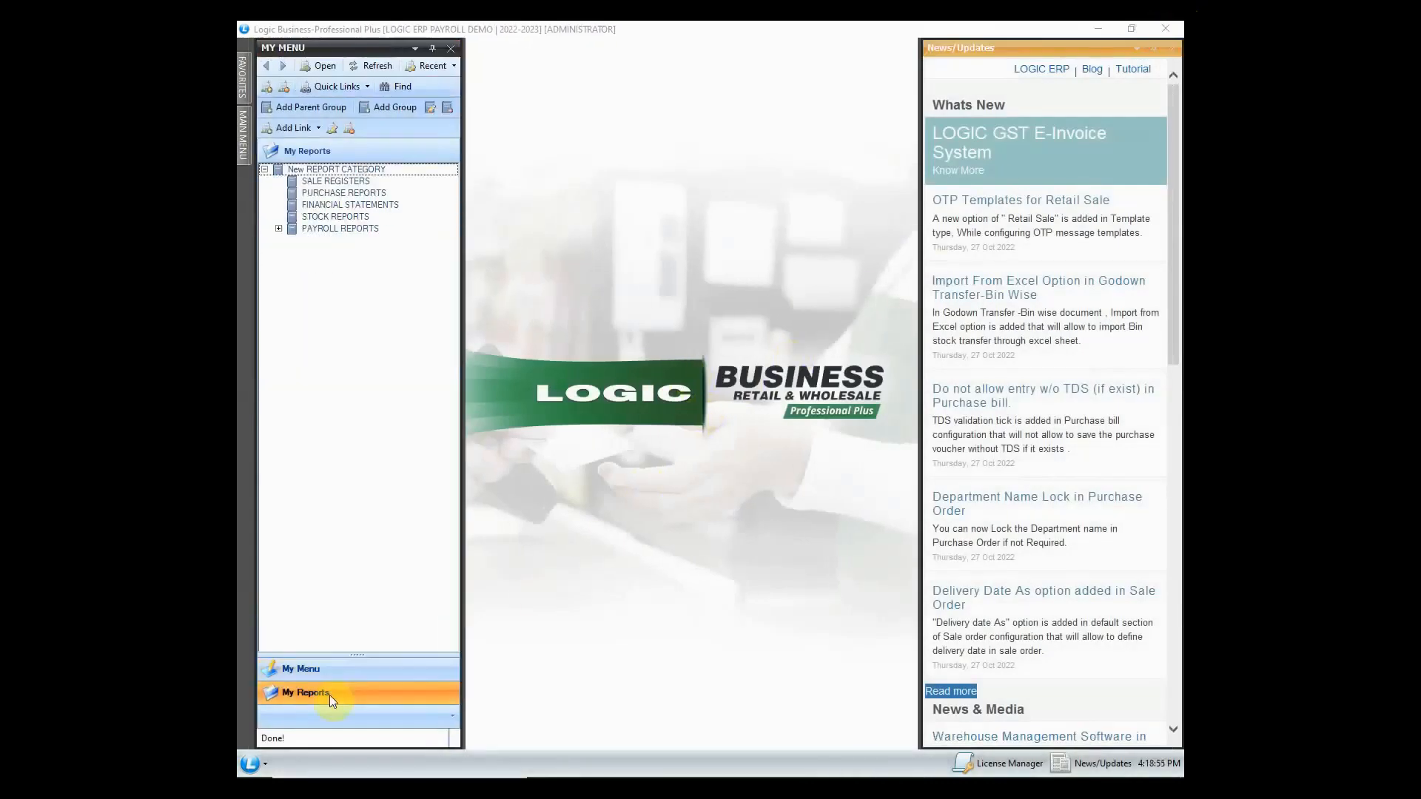
pyautogui.click(331, 229)
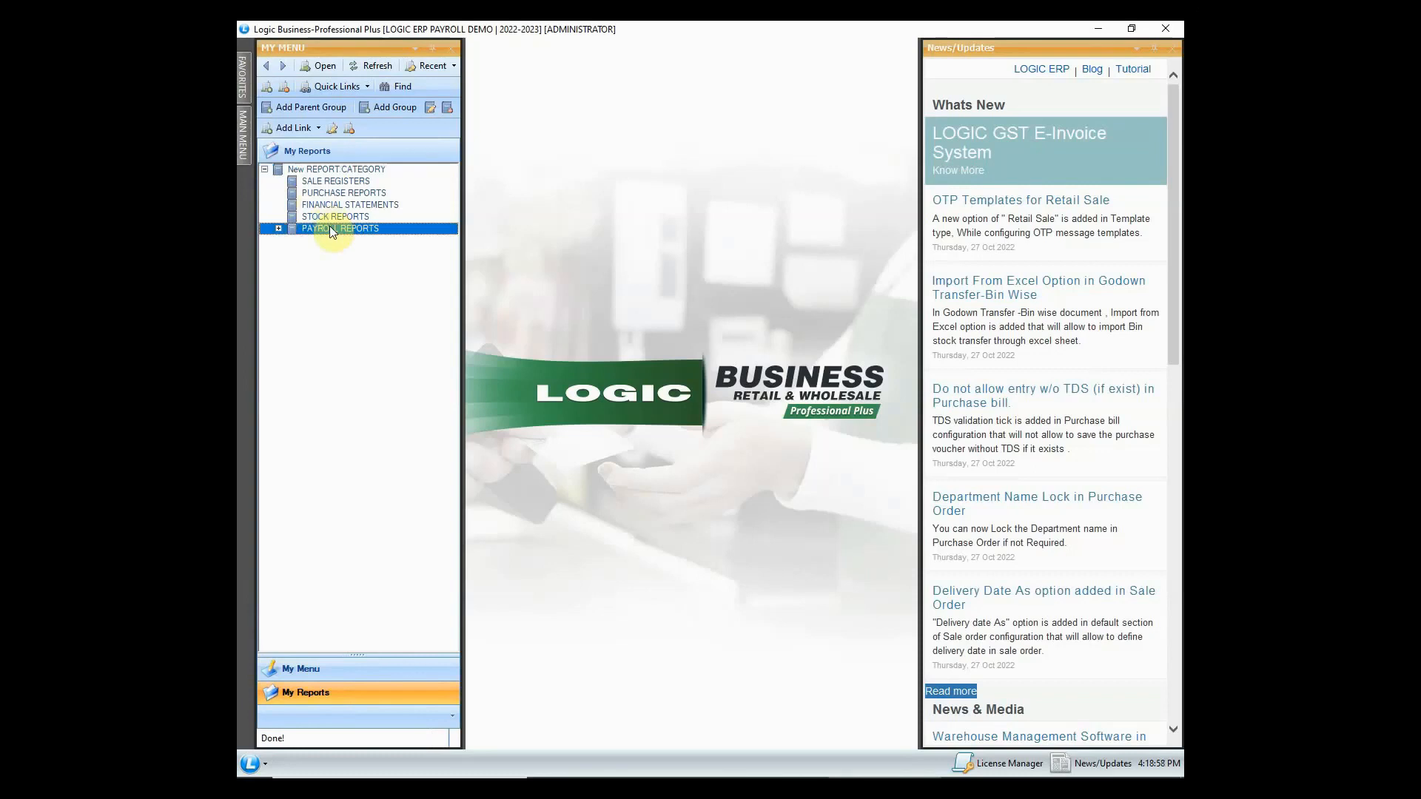
pyautogui.click(279, 228)
pyautogui.click(391, 242)
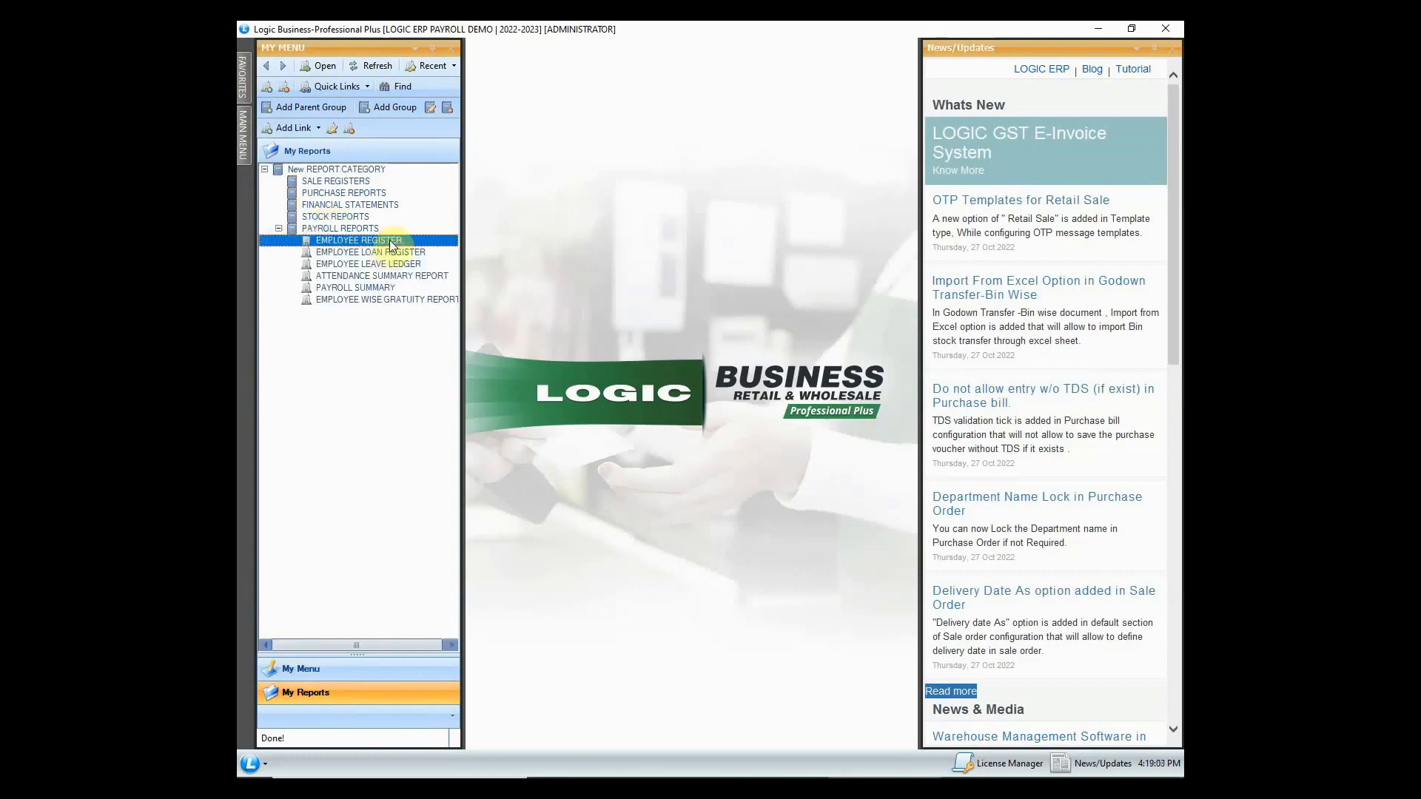
pyautogui.doubleClick(391, 241)
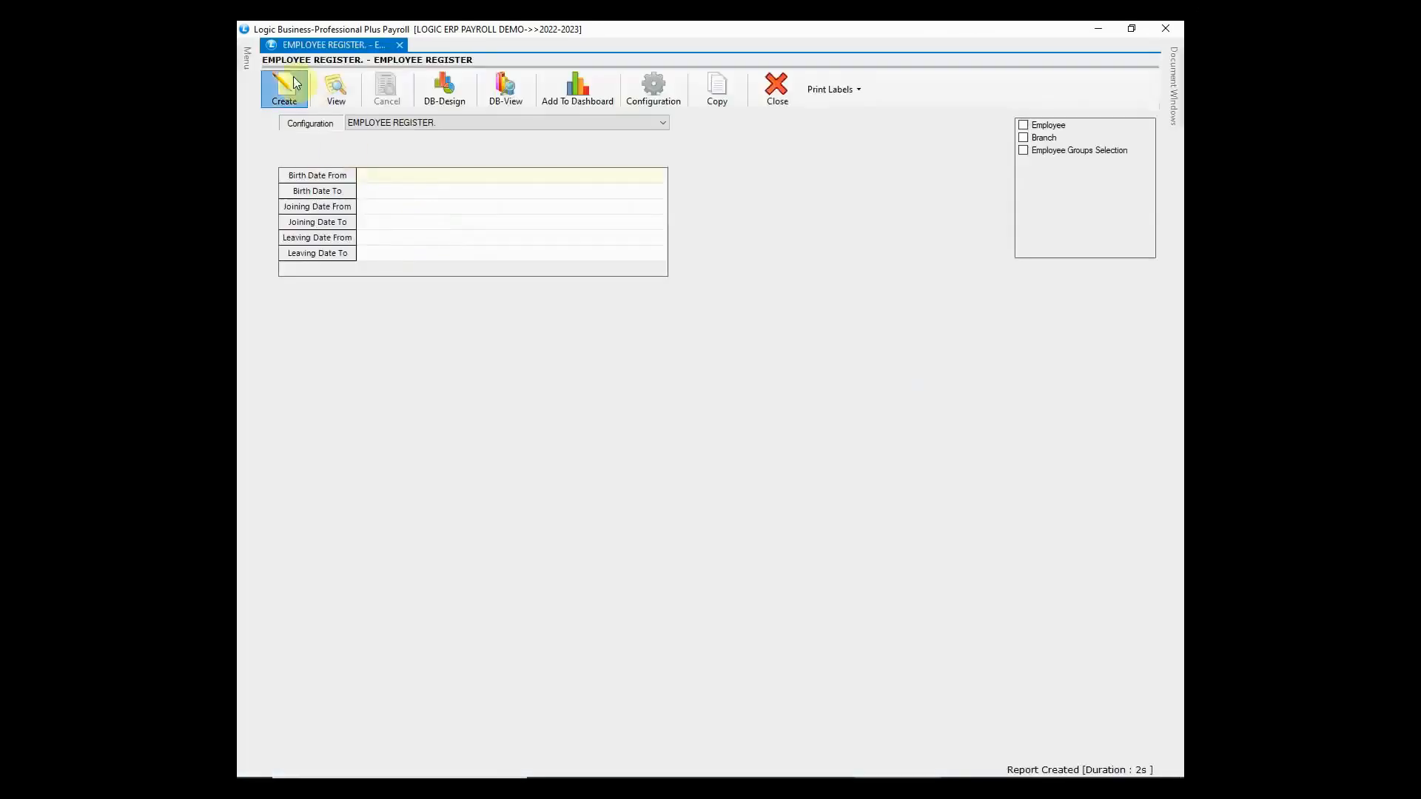
pyautogui.click(285, 87)
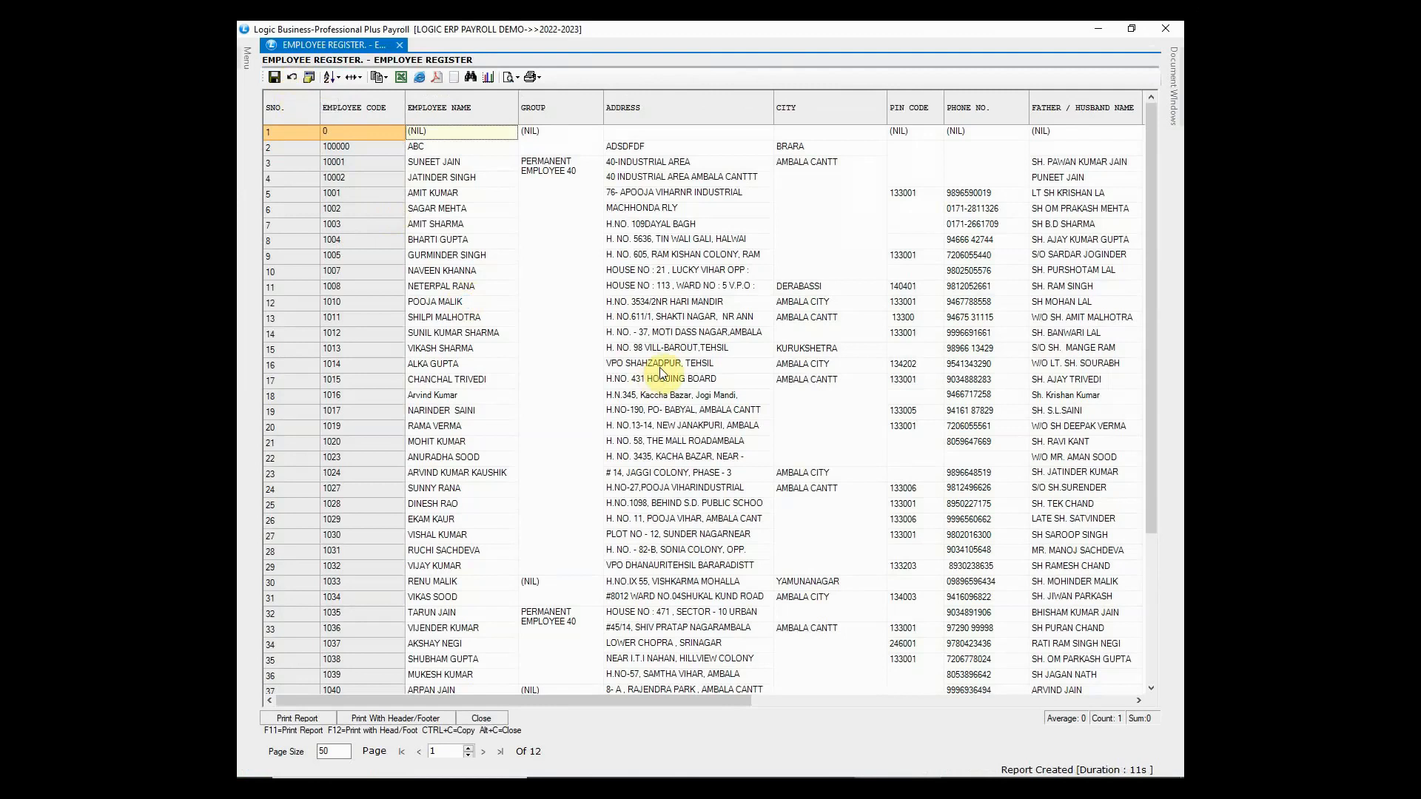
pyautogui.moveTo(638, 695)
pyautogui.mouseDown()
pyautogui.moveTo(994, 694)
pyautogui.moveTo(621, 714)
pyautogui.mouseUp()
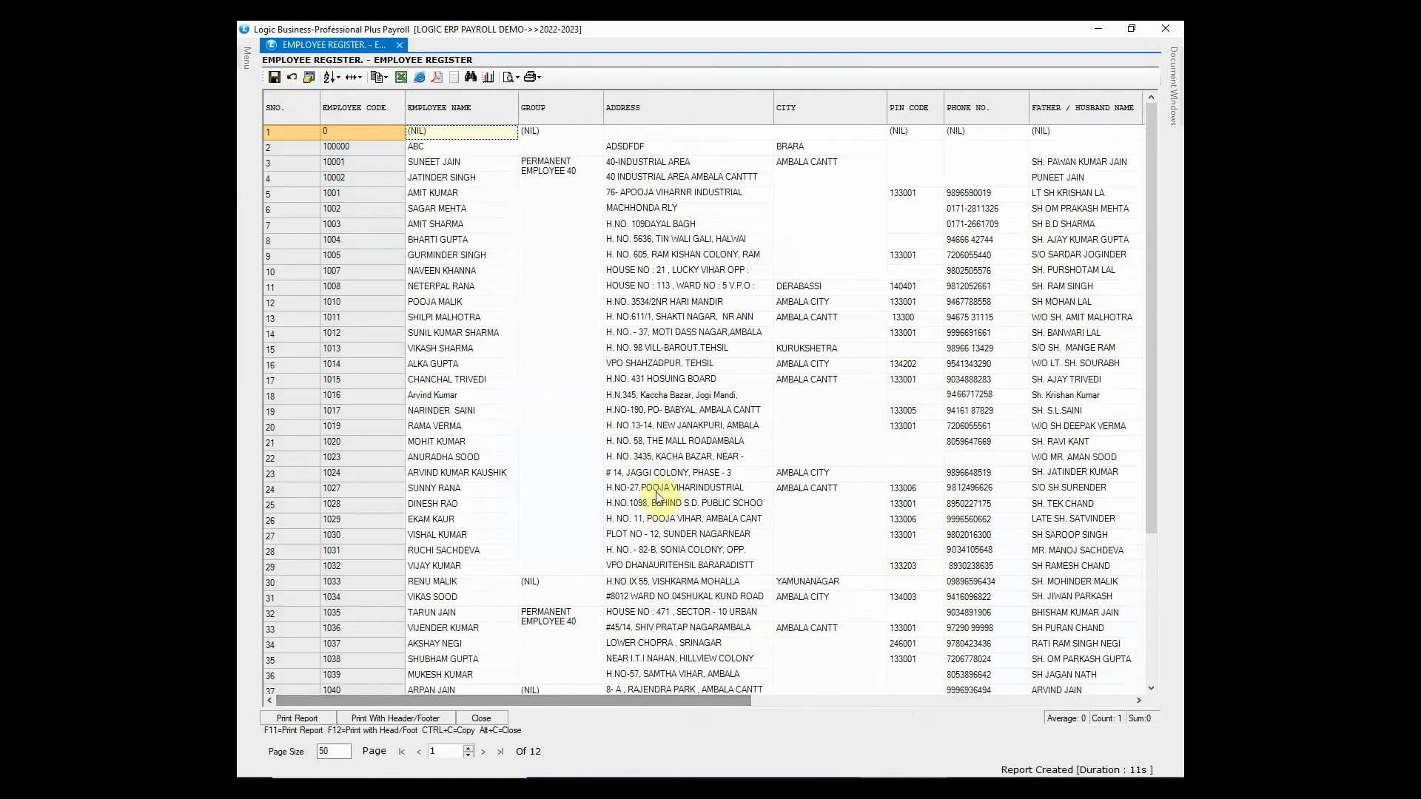
pyautogui.click(1167, 31)
pyautogui.click(1171, 29)
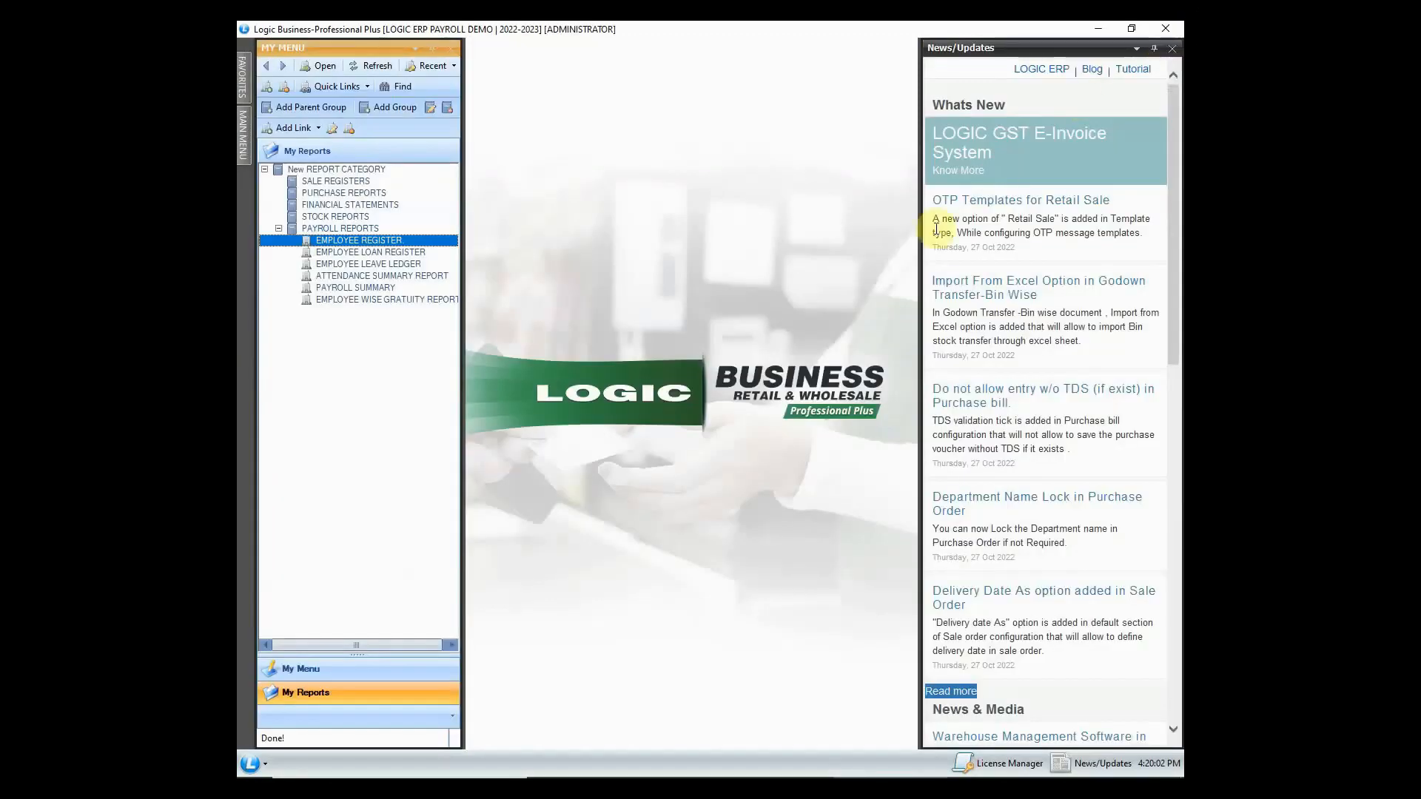
# - Generate the Employee Loan Register with default settings, inspect worker 1002's loan and balance, then close
pyautogui.click(381, 252)
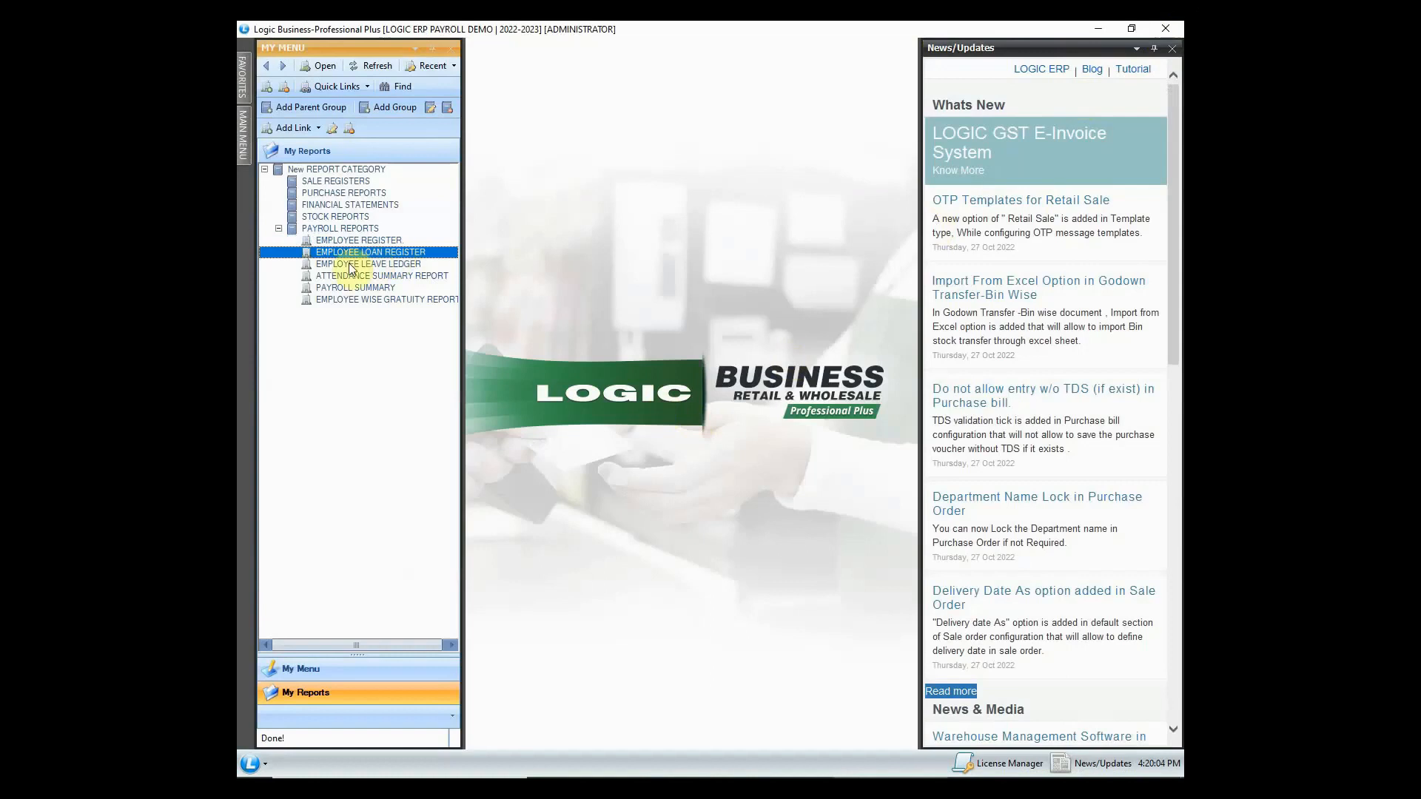
pyautogui.doubleClick(393, 253)
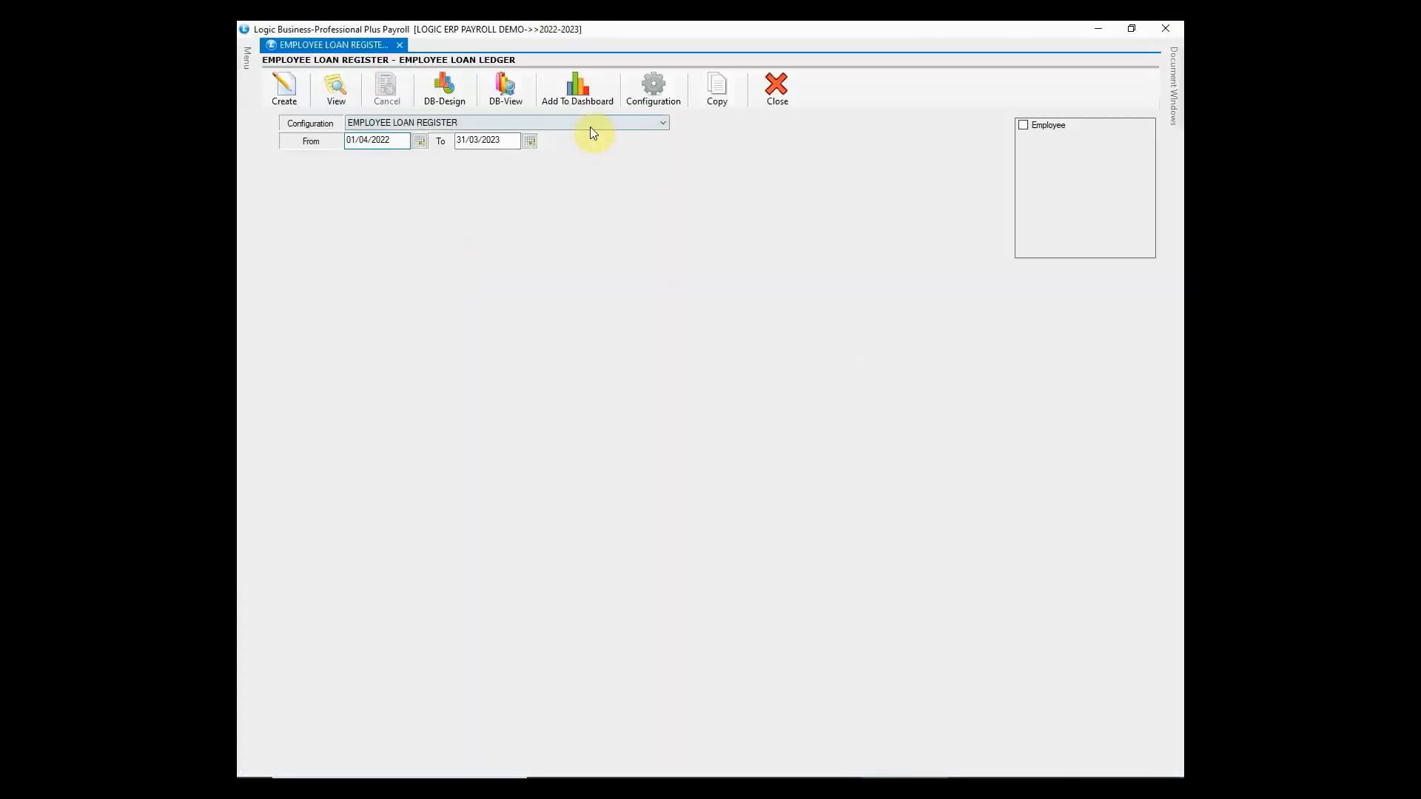
pyautogui.click(589, 123)
pyautogui.click(589, 123)
pyautogui.click(279, 83)
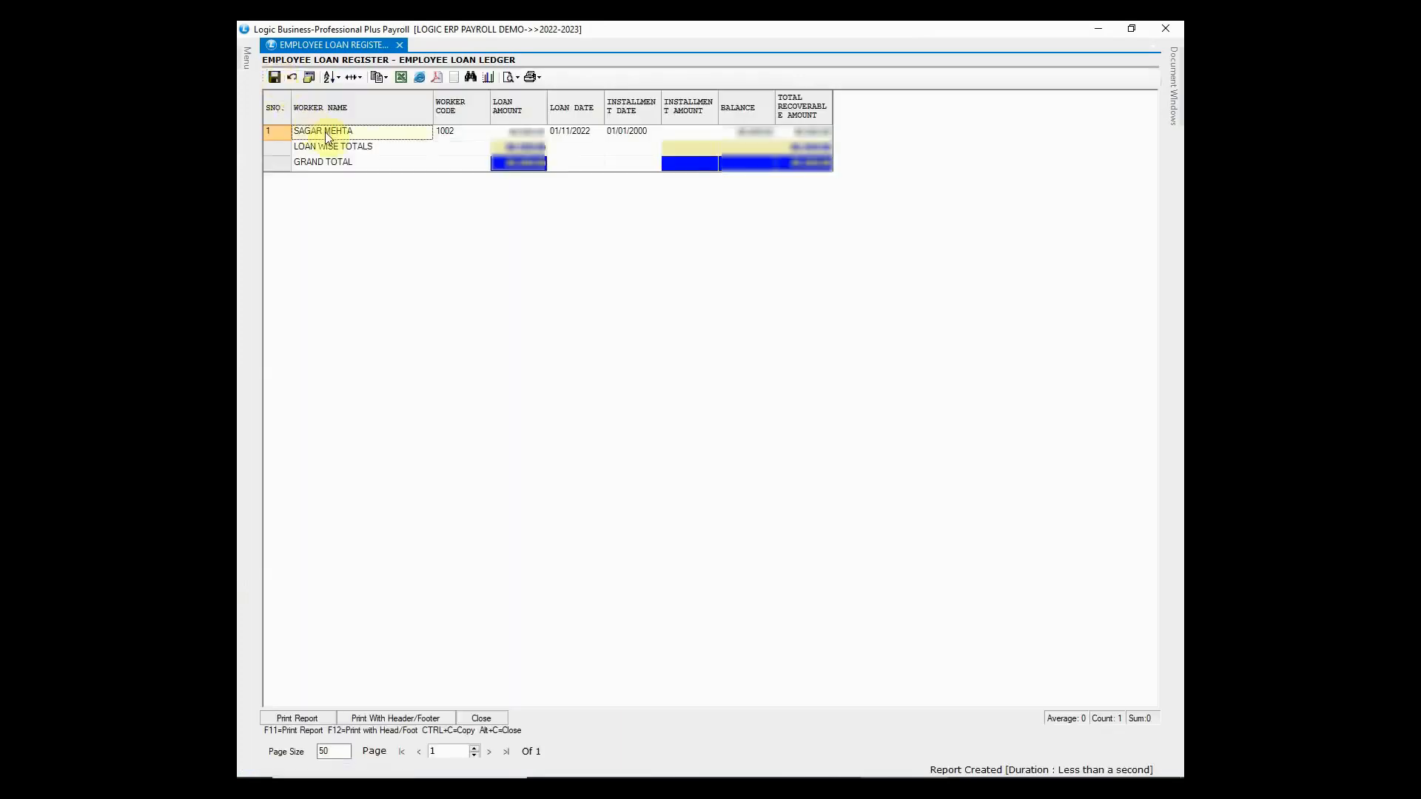
pyautogui.click(473, 133)
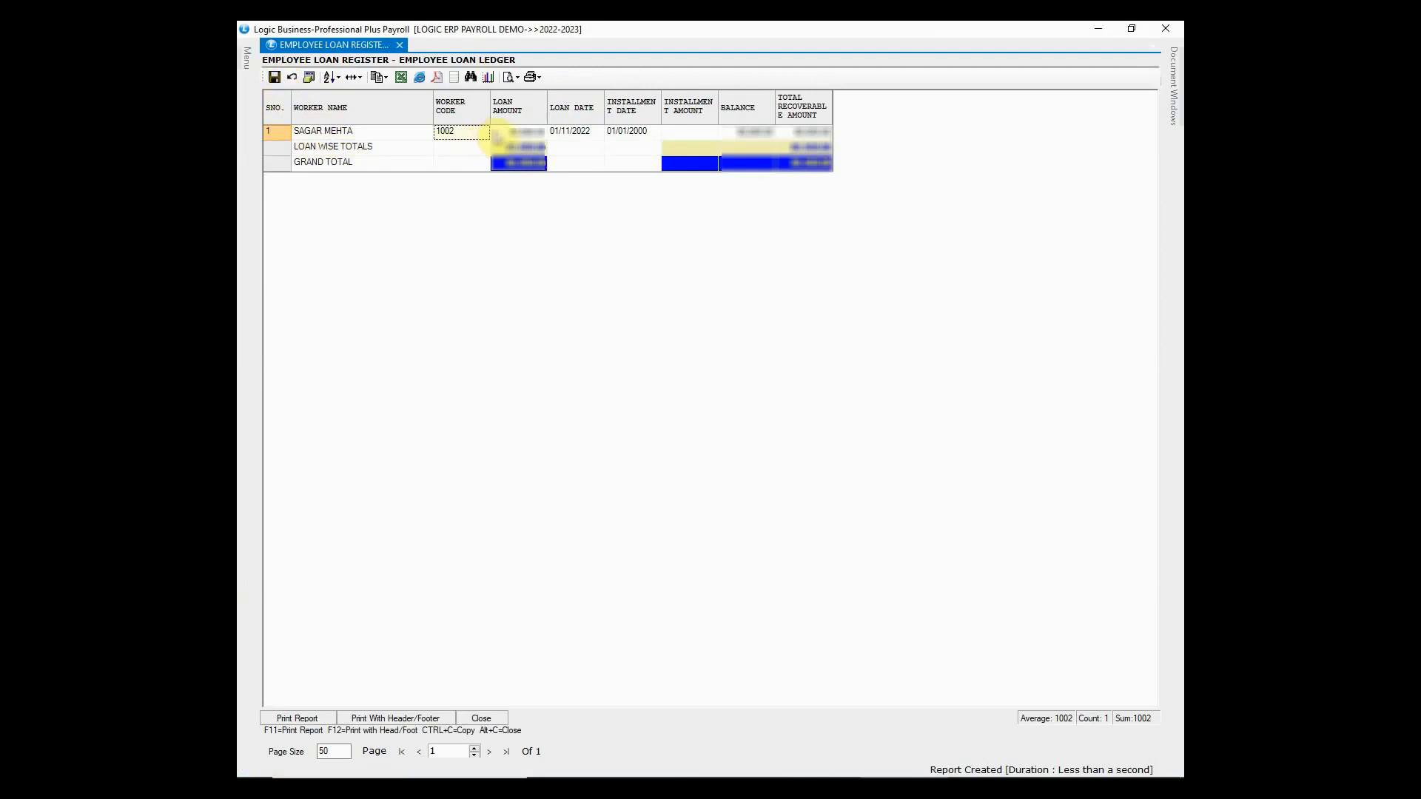
pyautogui.click(514, 133)
pyautogui.click(579, 141)
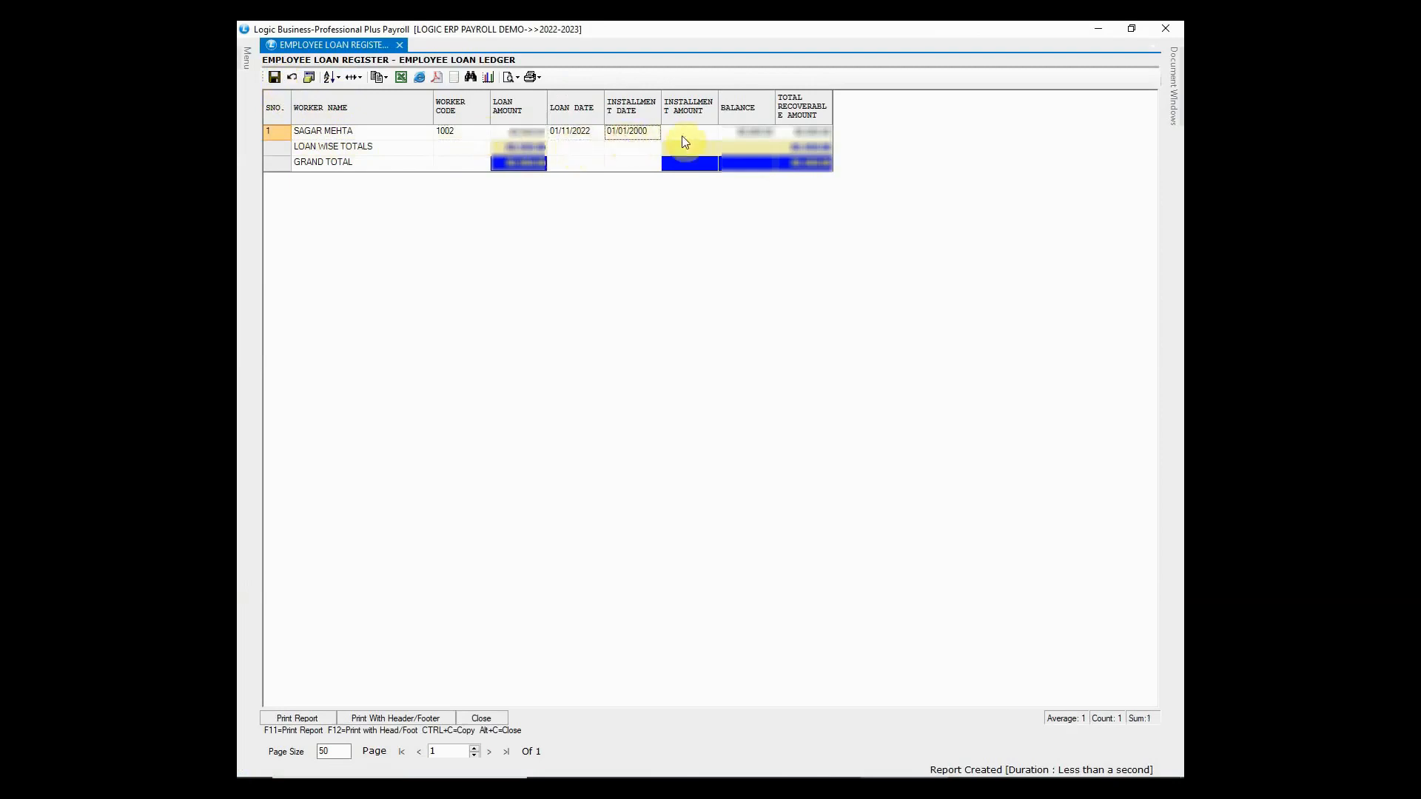
pyautogui.click(740, 137)
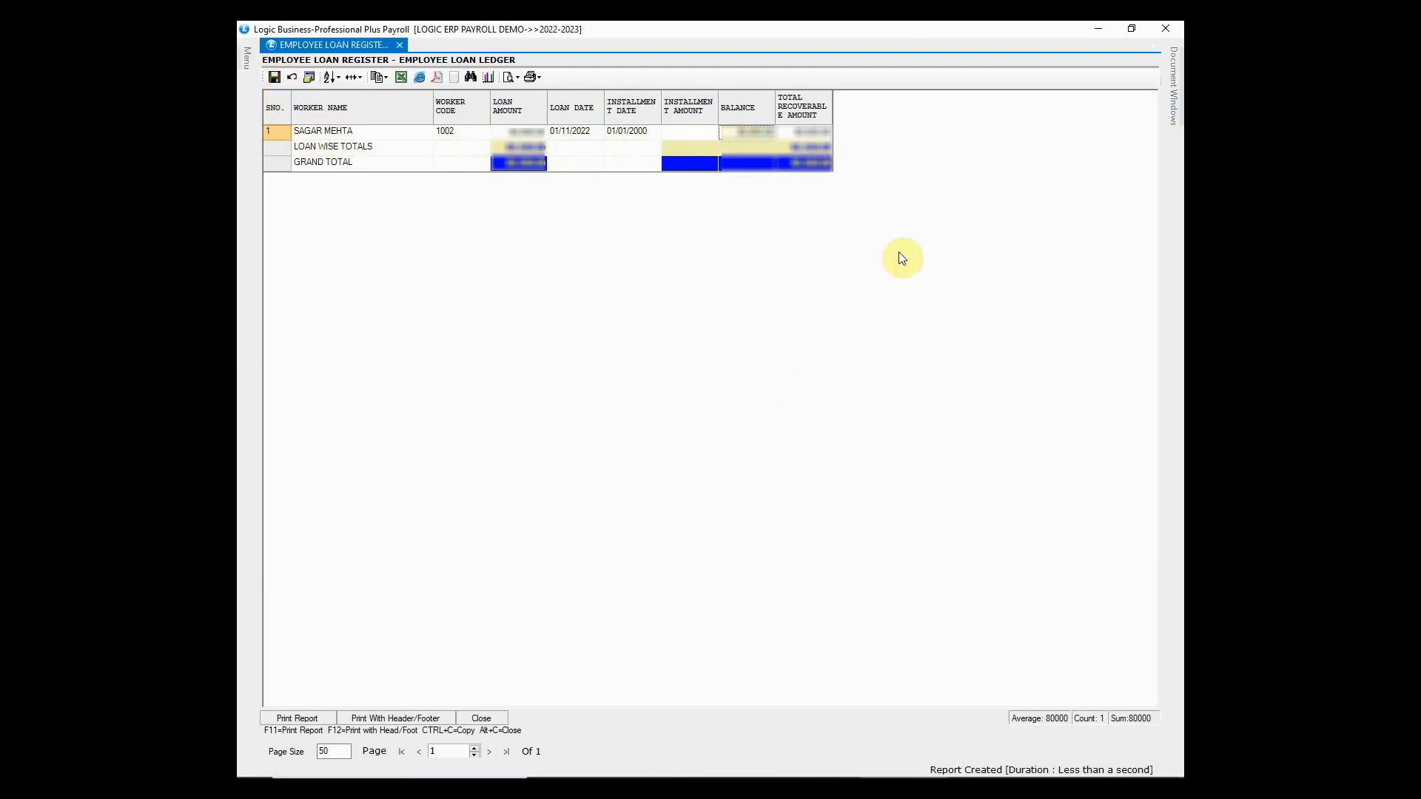
pyautogui.click(1154, 46)
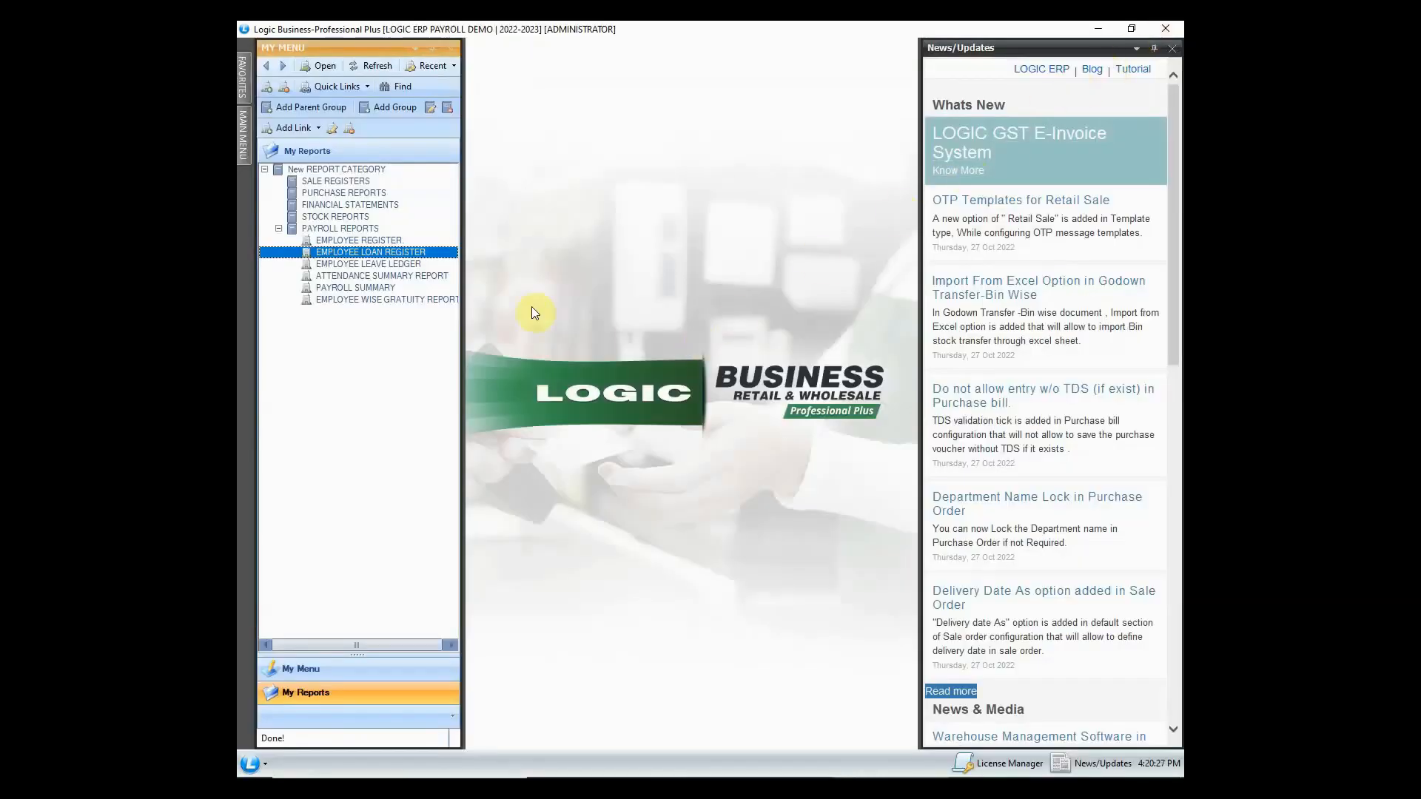
# - Create the Employee Leave Ledger filtered to payroll year 2022-2023 and months January and December
pyautogui.doubleClick(423, 264)
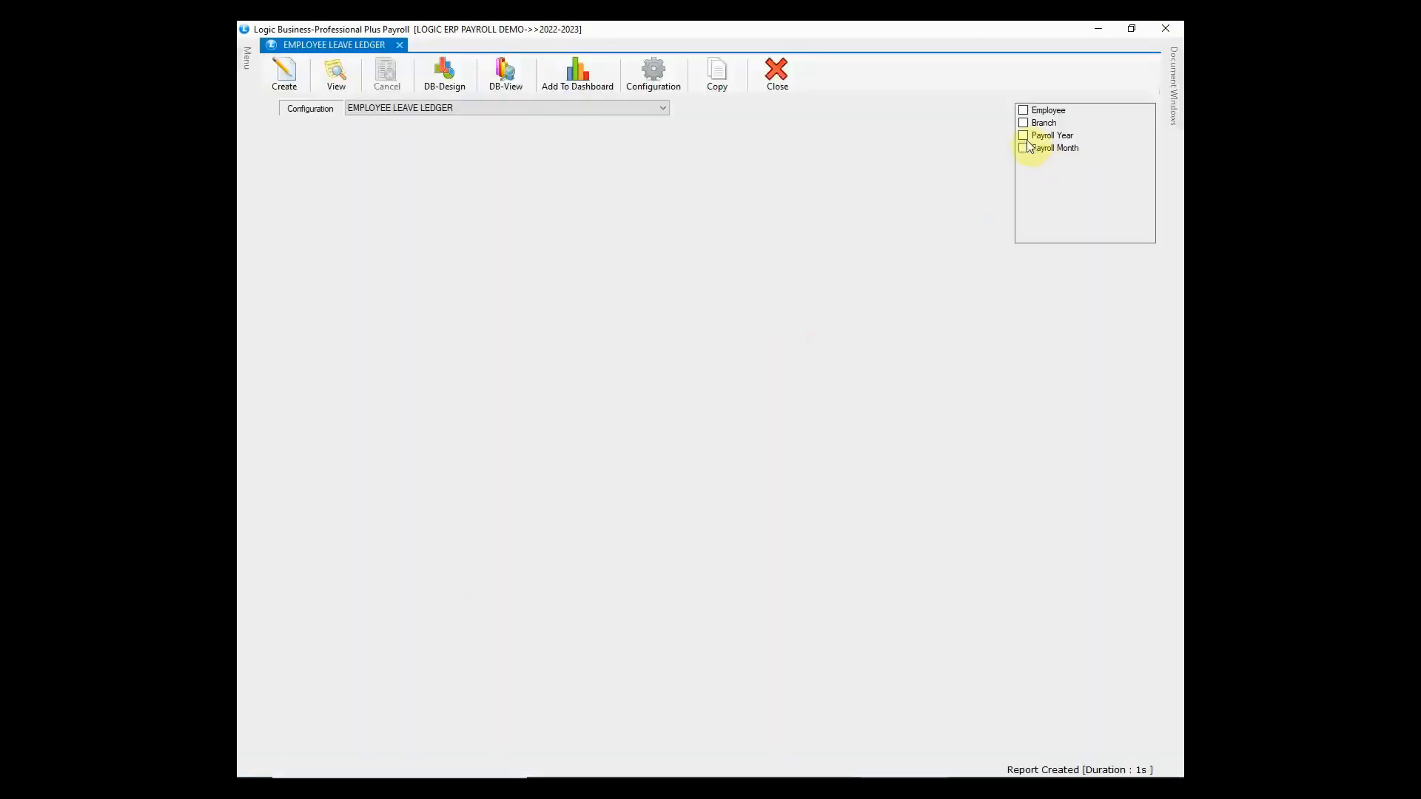
pyautogui.click(1025, 138)
pyautogui.click(664, 328)
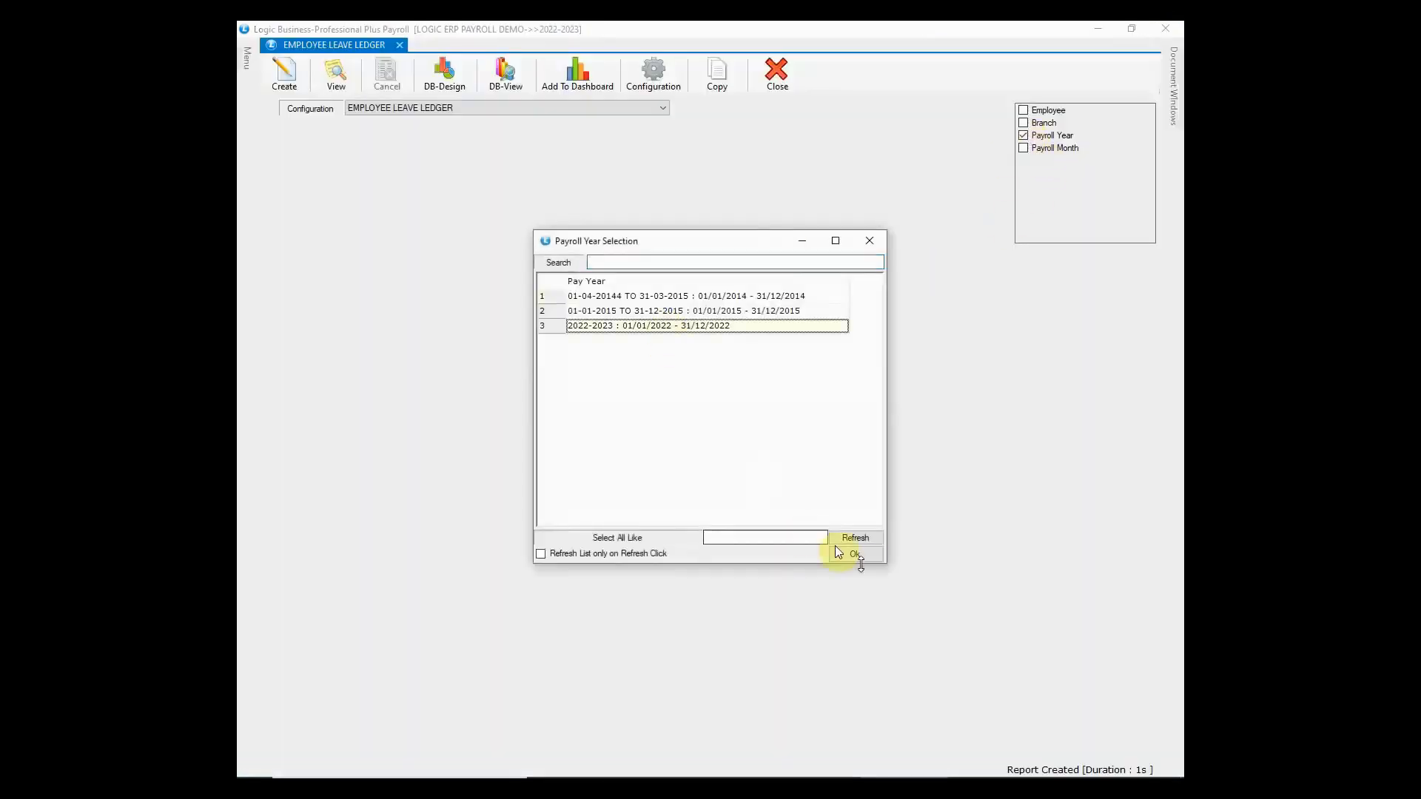
pyautogui.click(857, 555)
pyautogui.click(1024, 148)
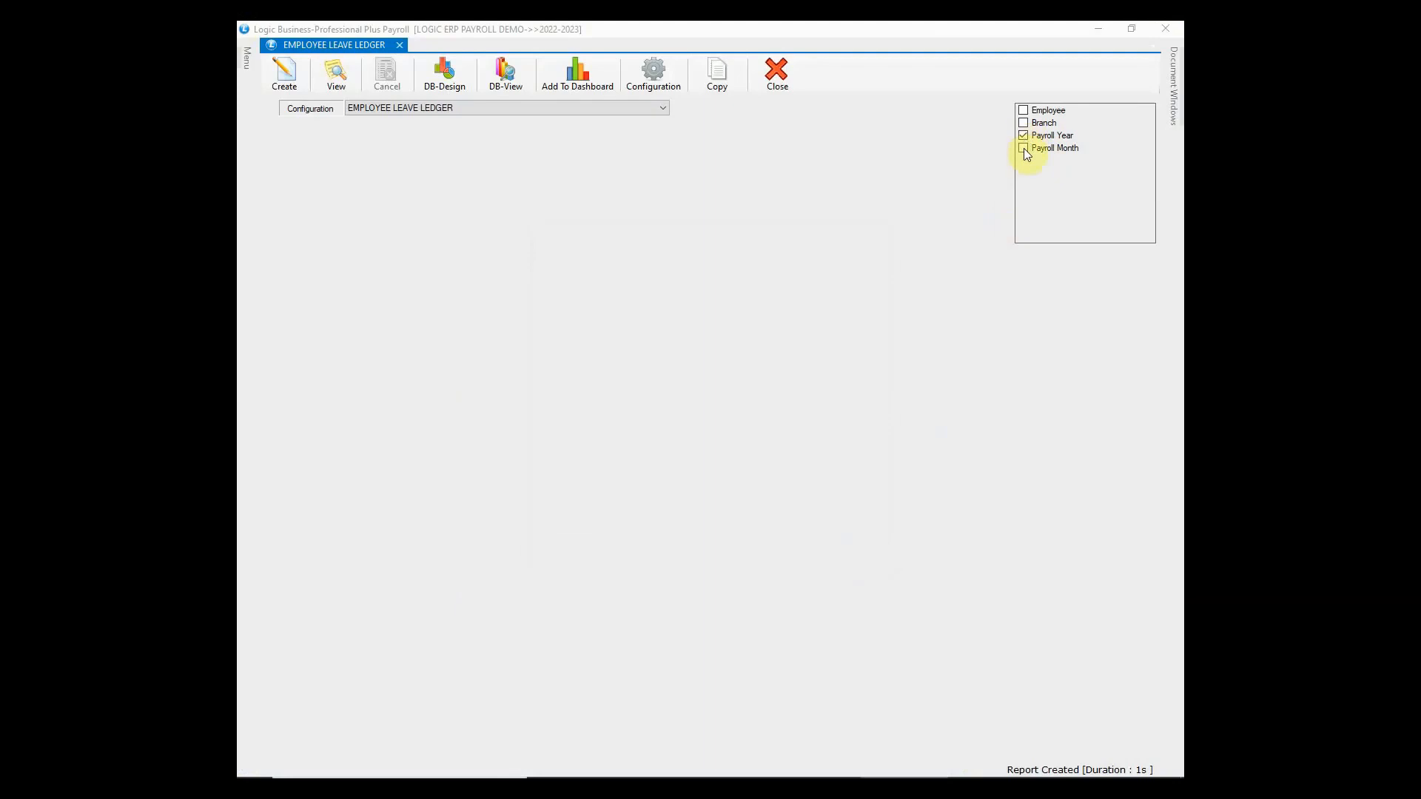
pyautogui.click(542, 296)
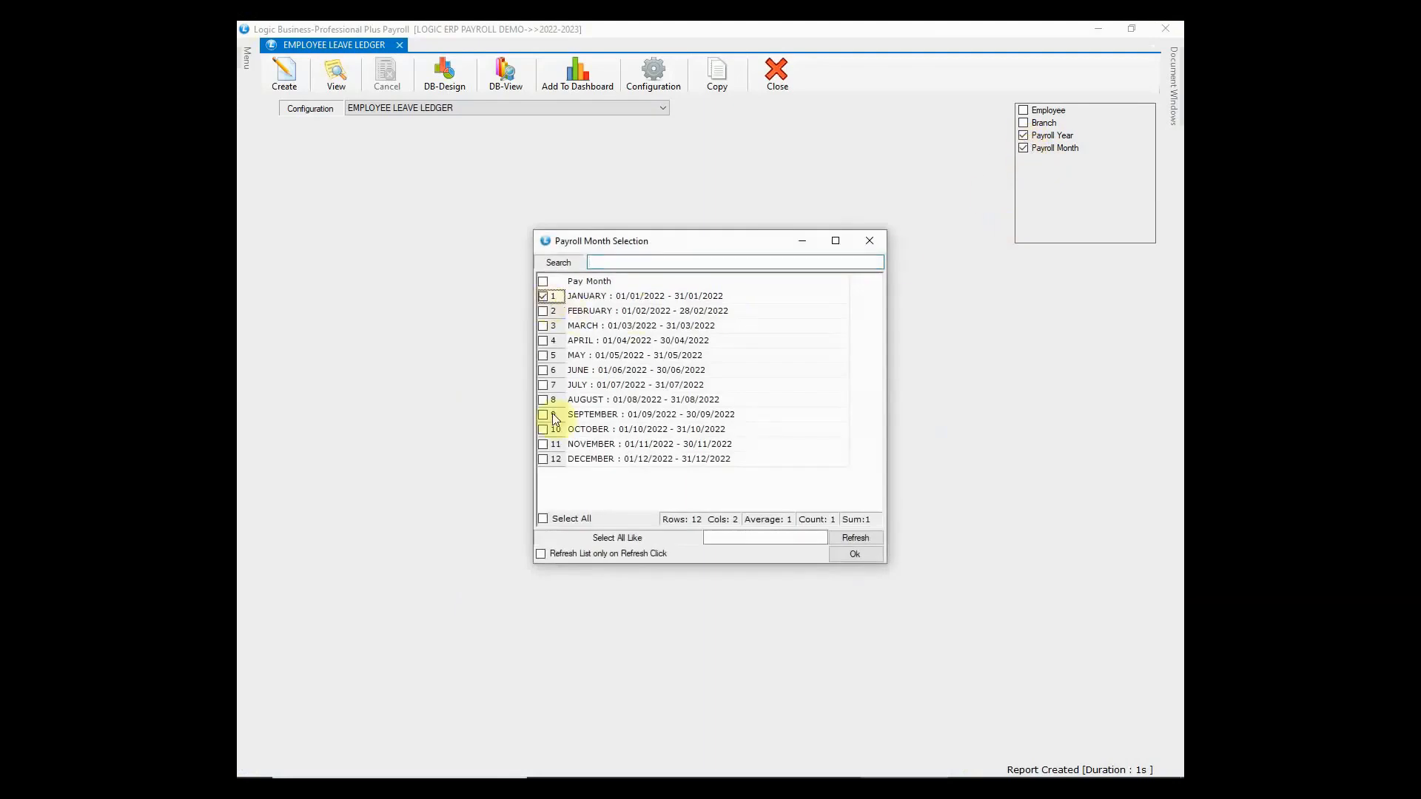
pyautogui.click(543, 459)
pyautogui.click(851, 557)
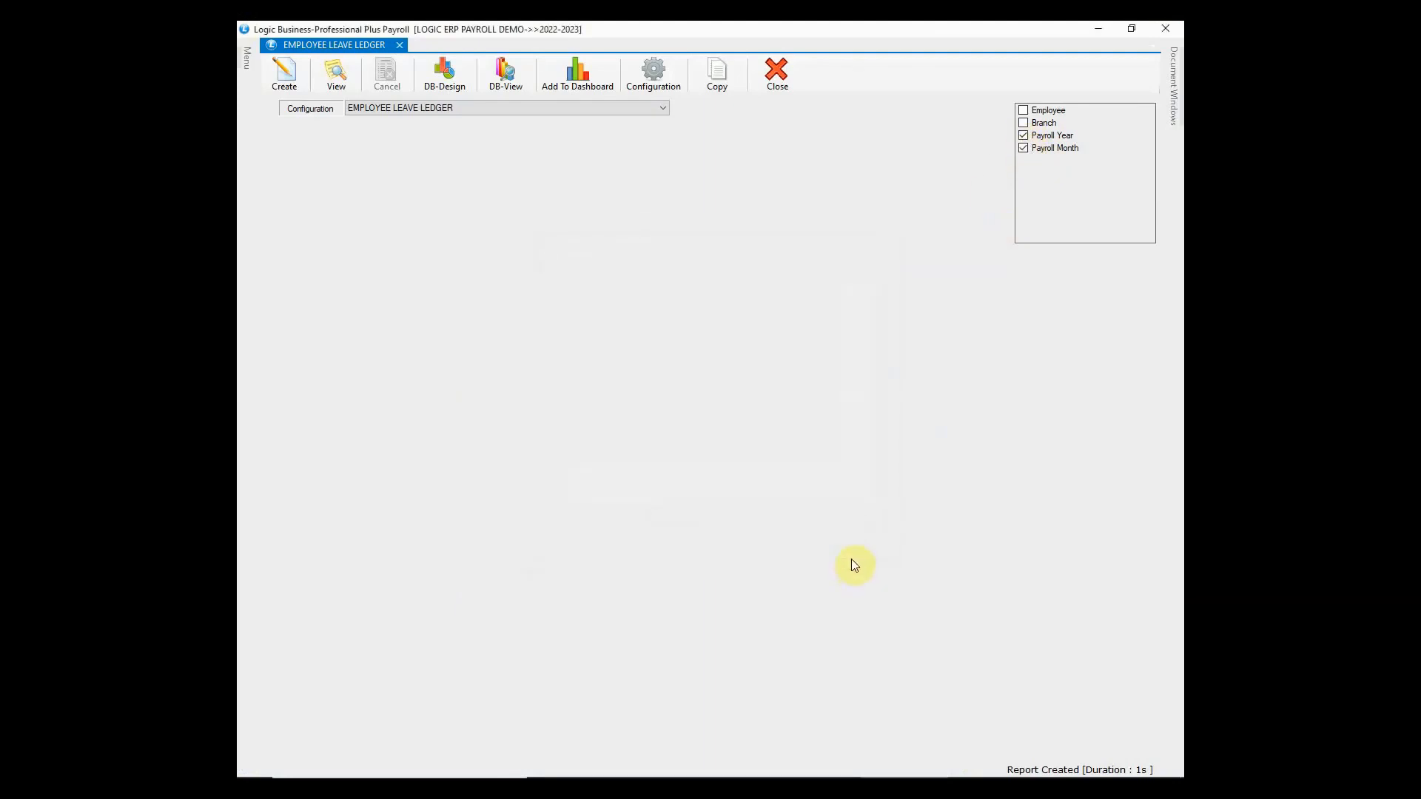
pyautogui.click(296, 83)
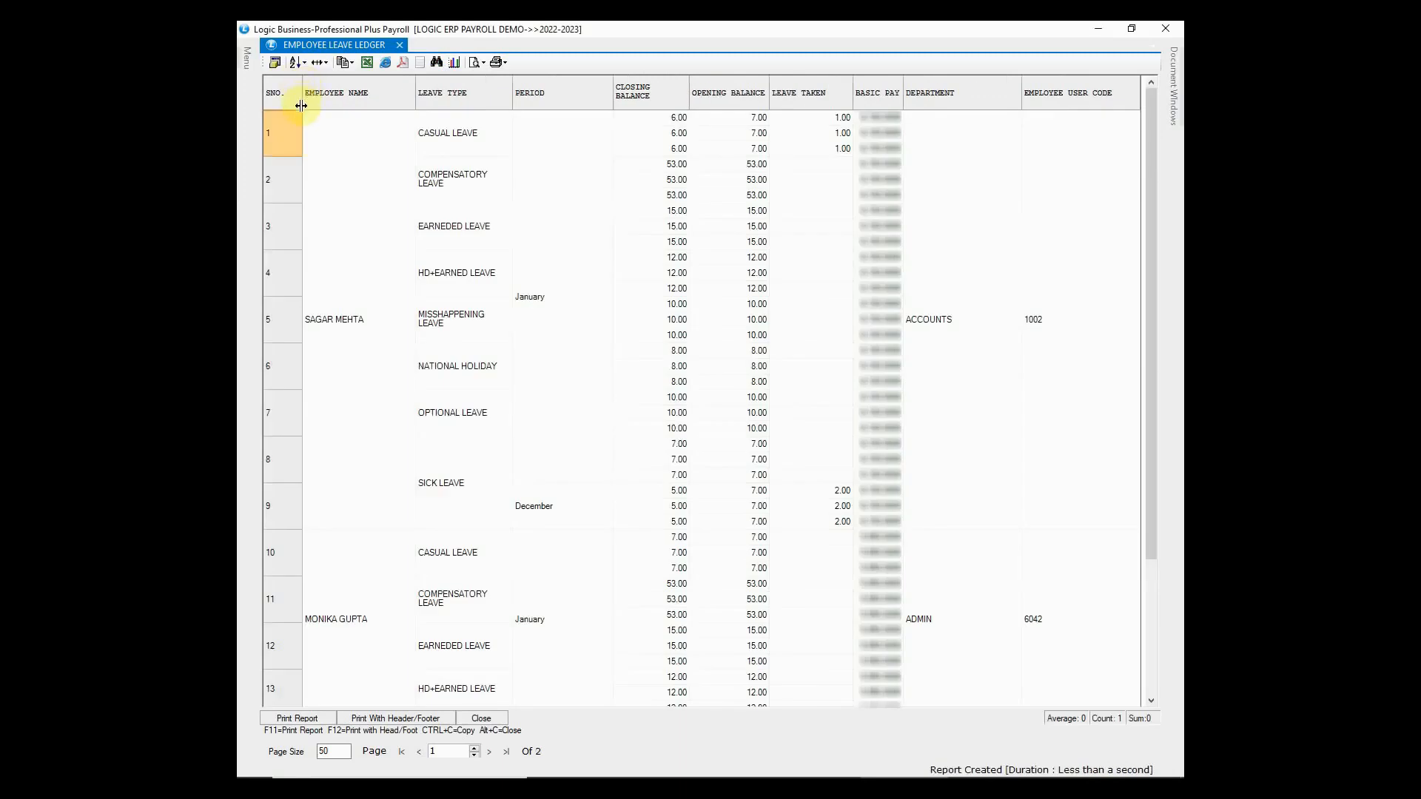
# - Check casual leave (opening 7.00, taken 1.00, closing 6.00) and other leave entries, then close
pyautogui.click(371, 339)
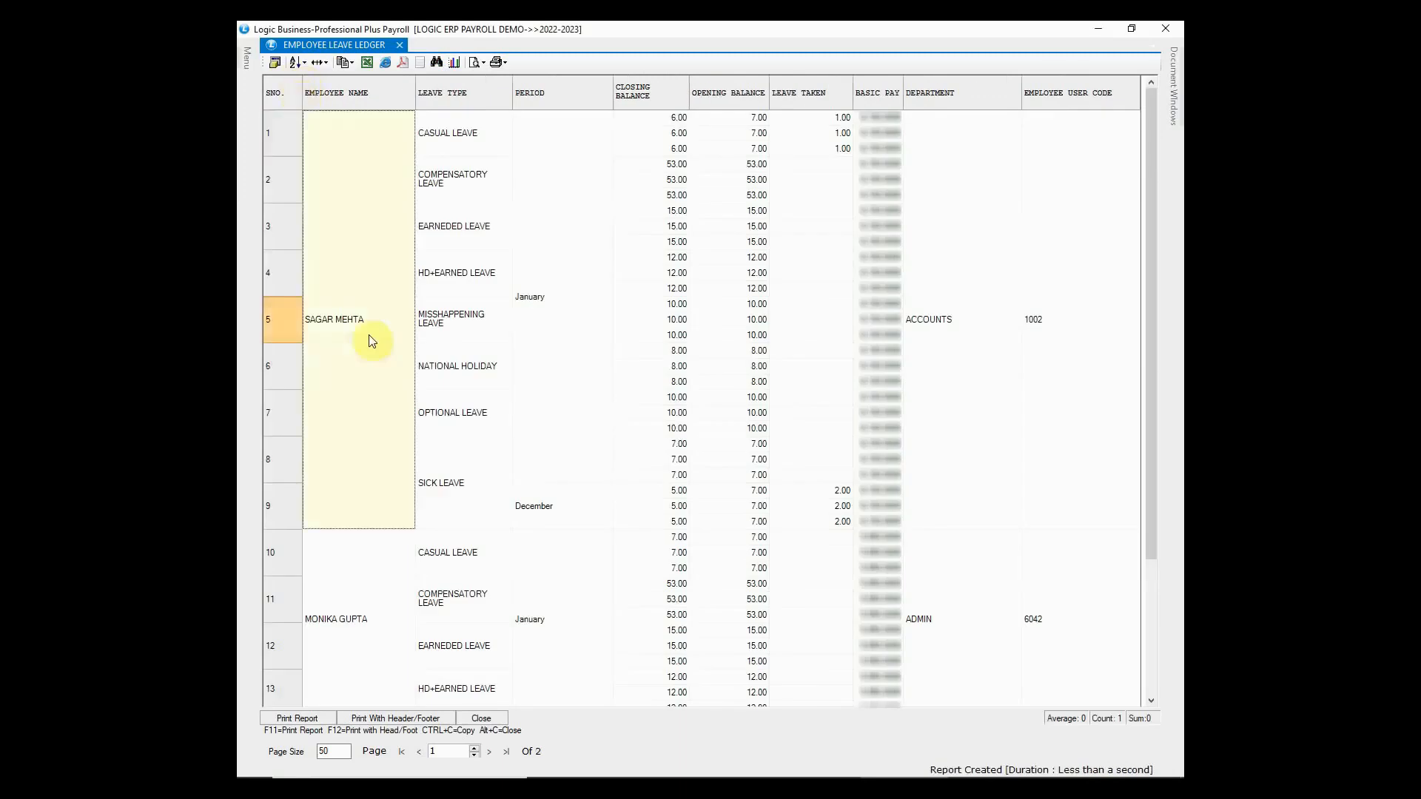
pyautogui.click(671, 118)
pyautogui.click(732, 118)
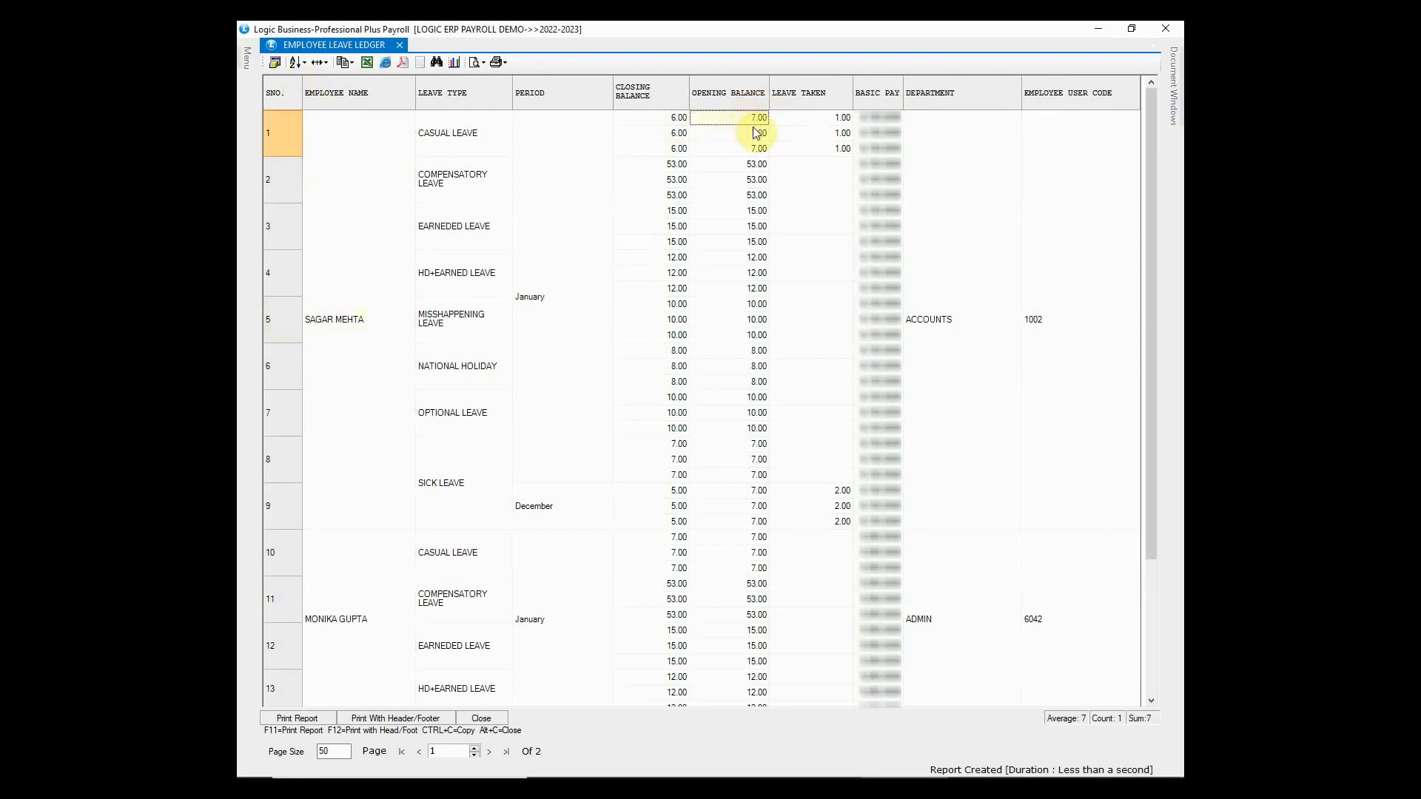
pyautogui.click(807, 121)
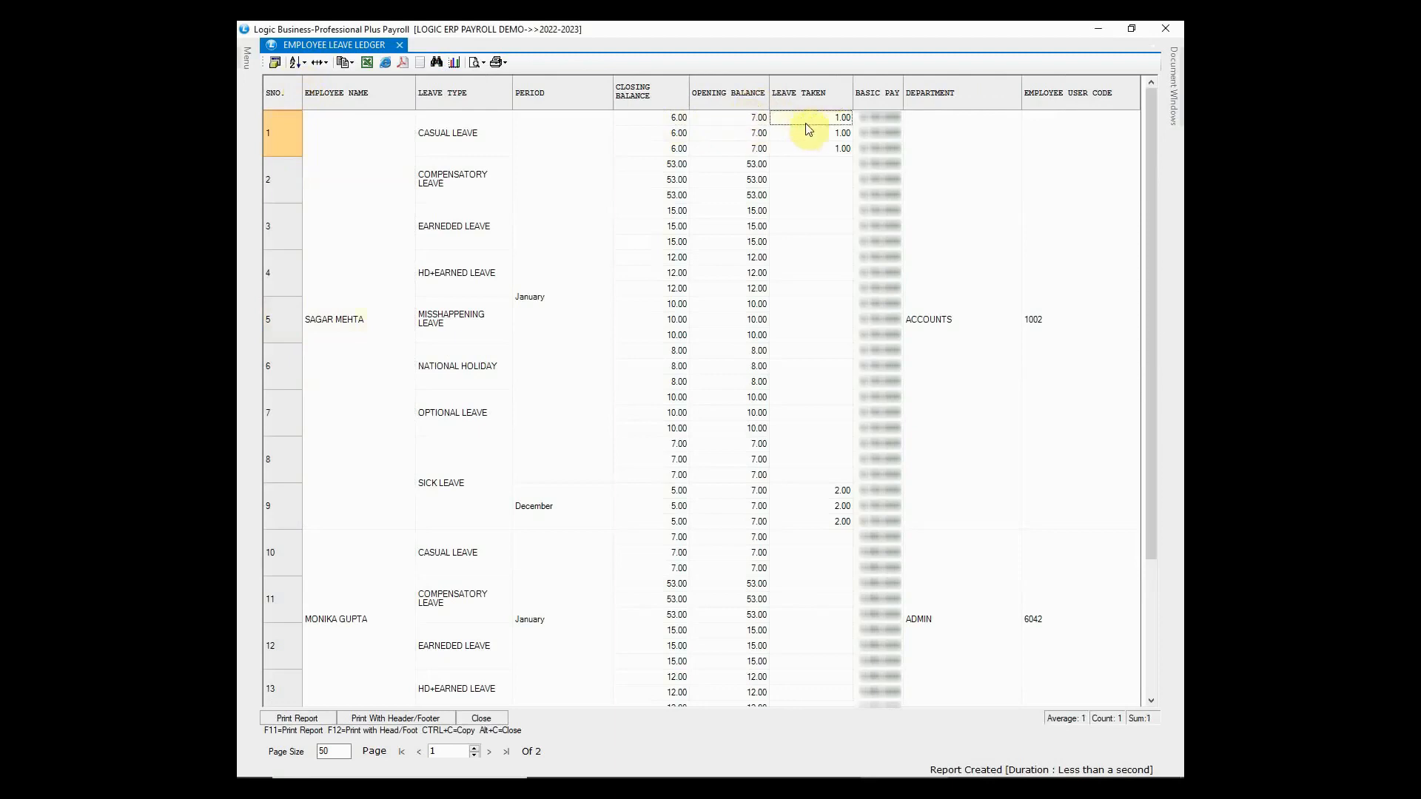
pyautogui.click(674, 123)
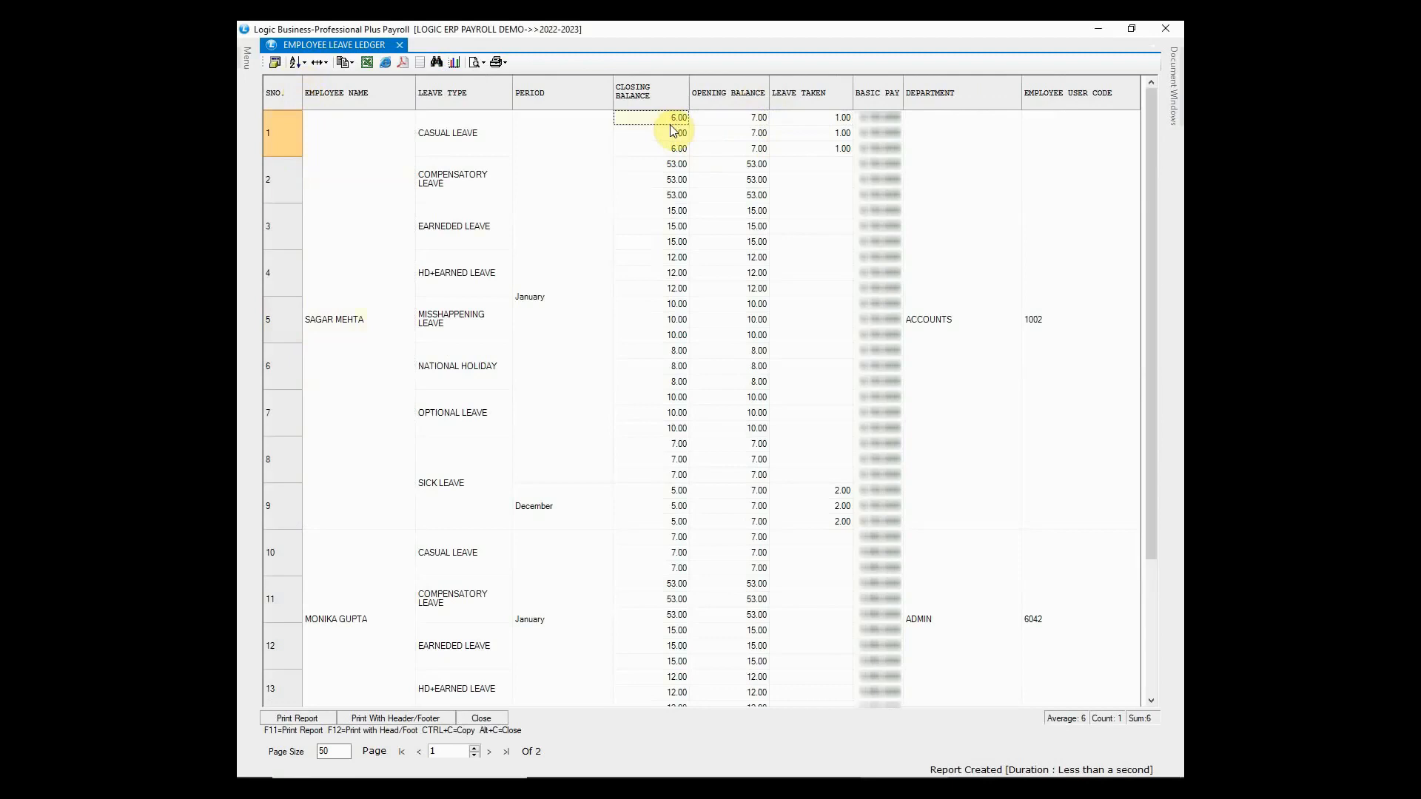
pyautogui.click(761, 491)
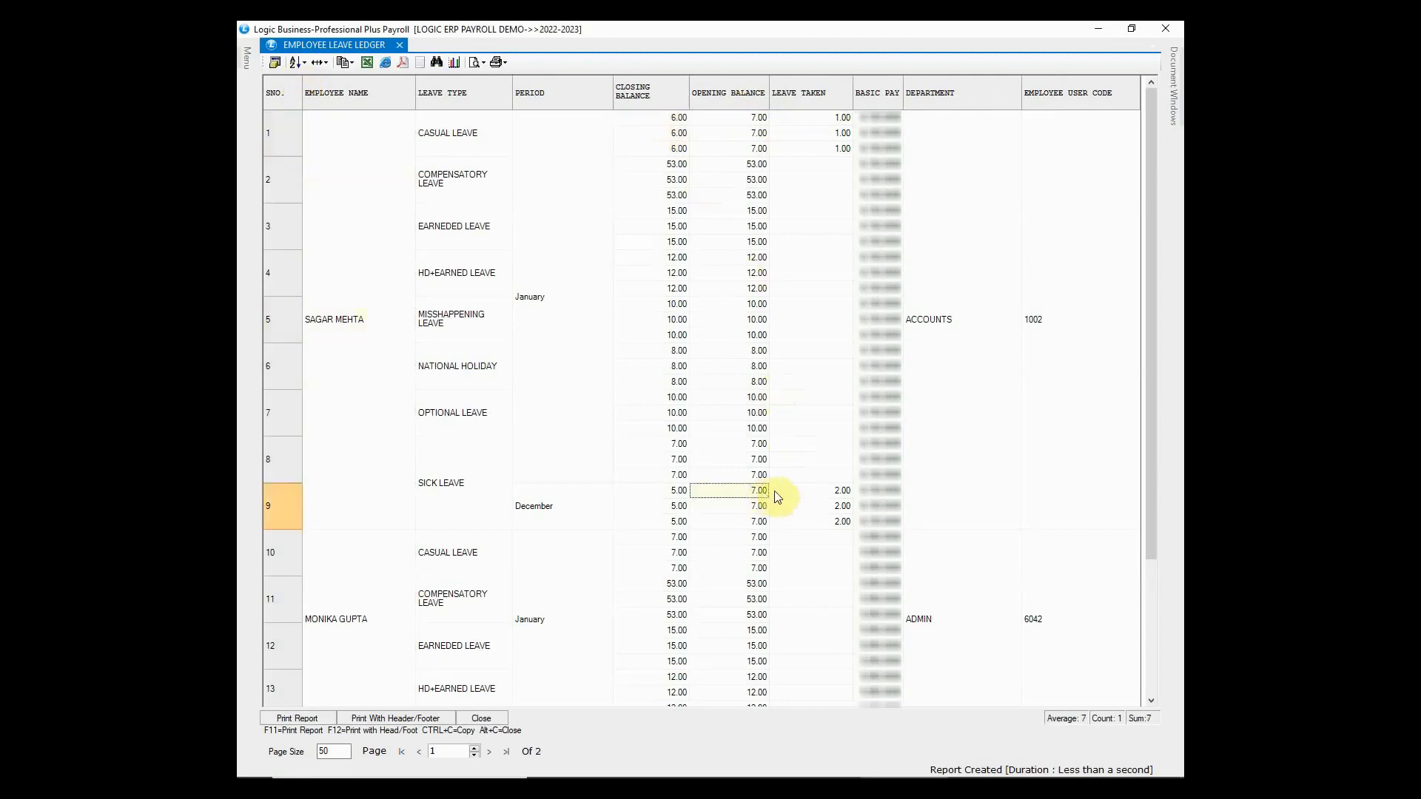
pyautogui.click(489, 493)
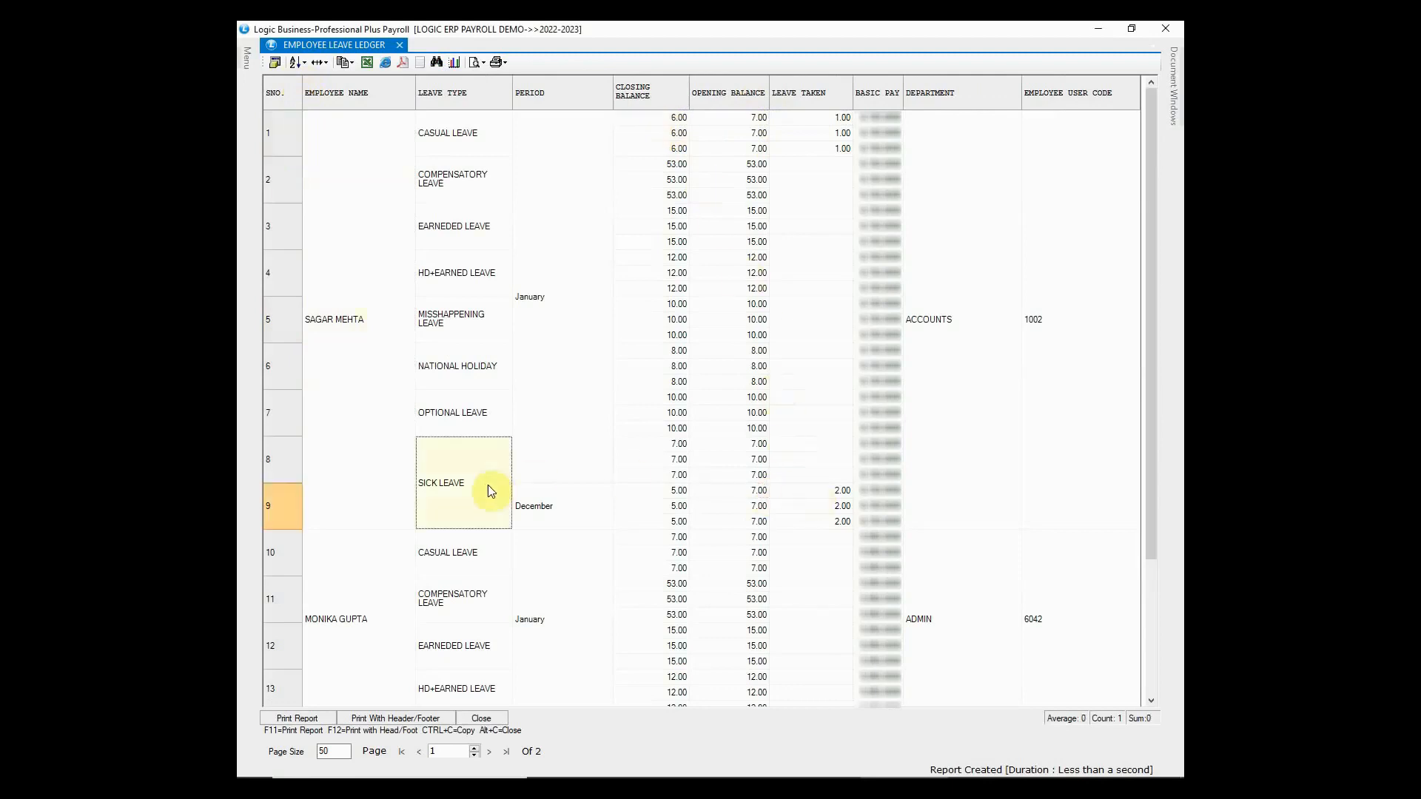
pyautogui.click(462, 419)
pyautogui.click(467, 383)
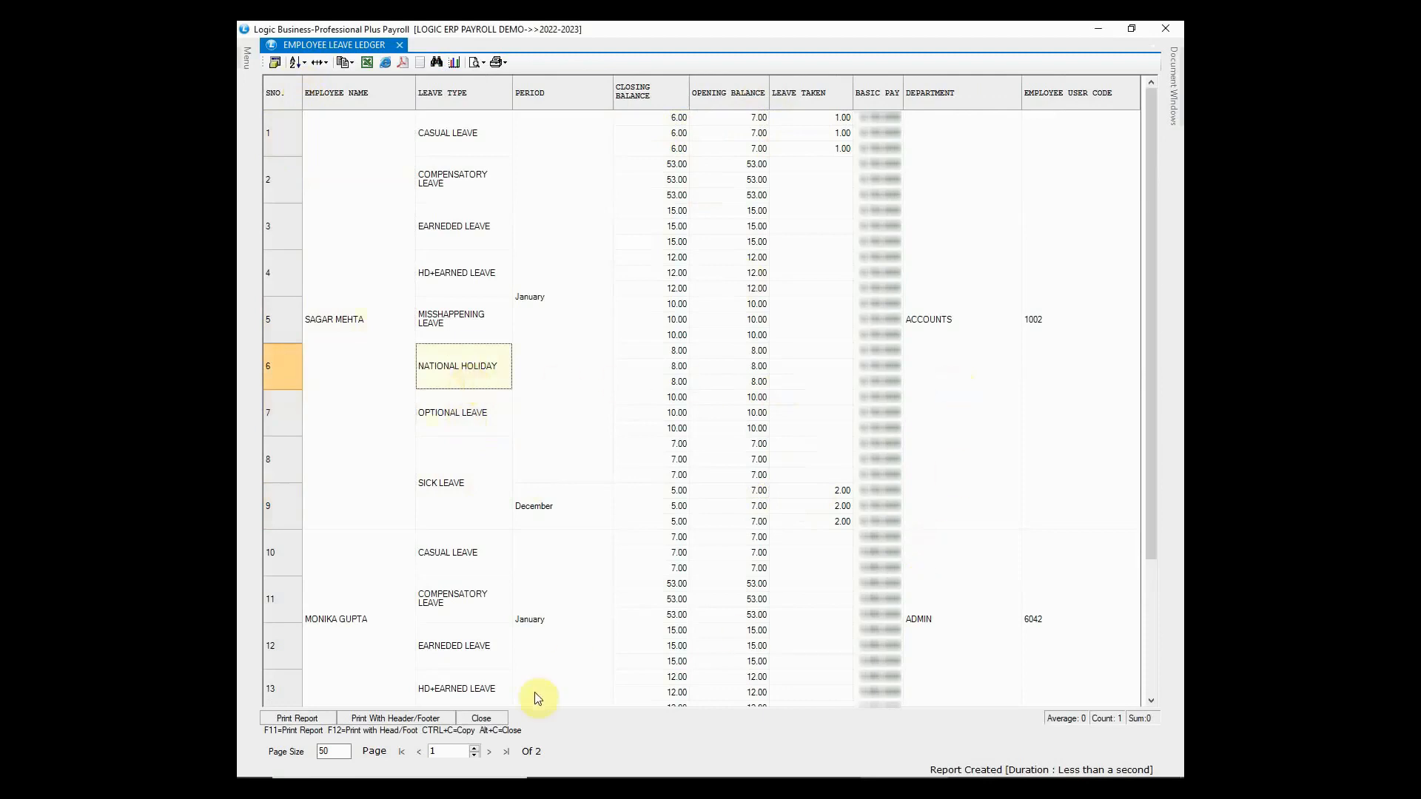
pyautogui.click(498, 723)
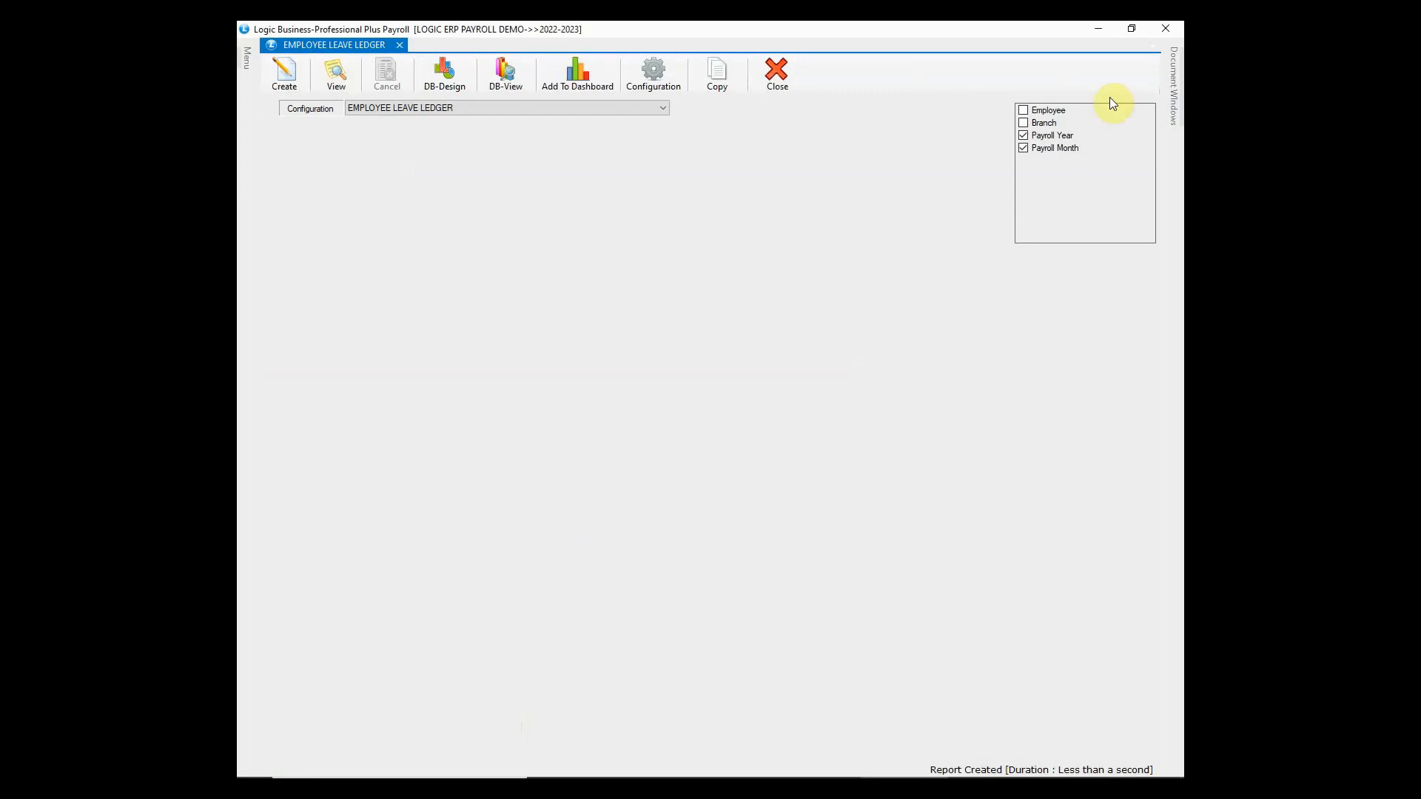
pyautogui.click(1173, 25)
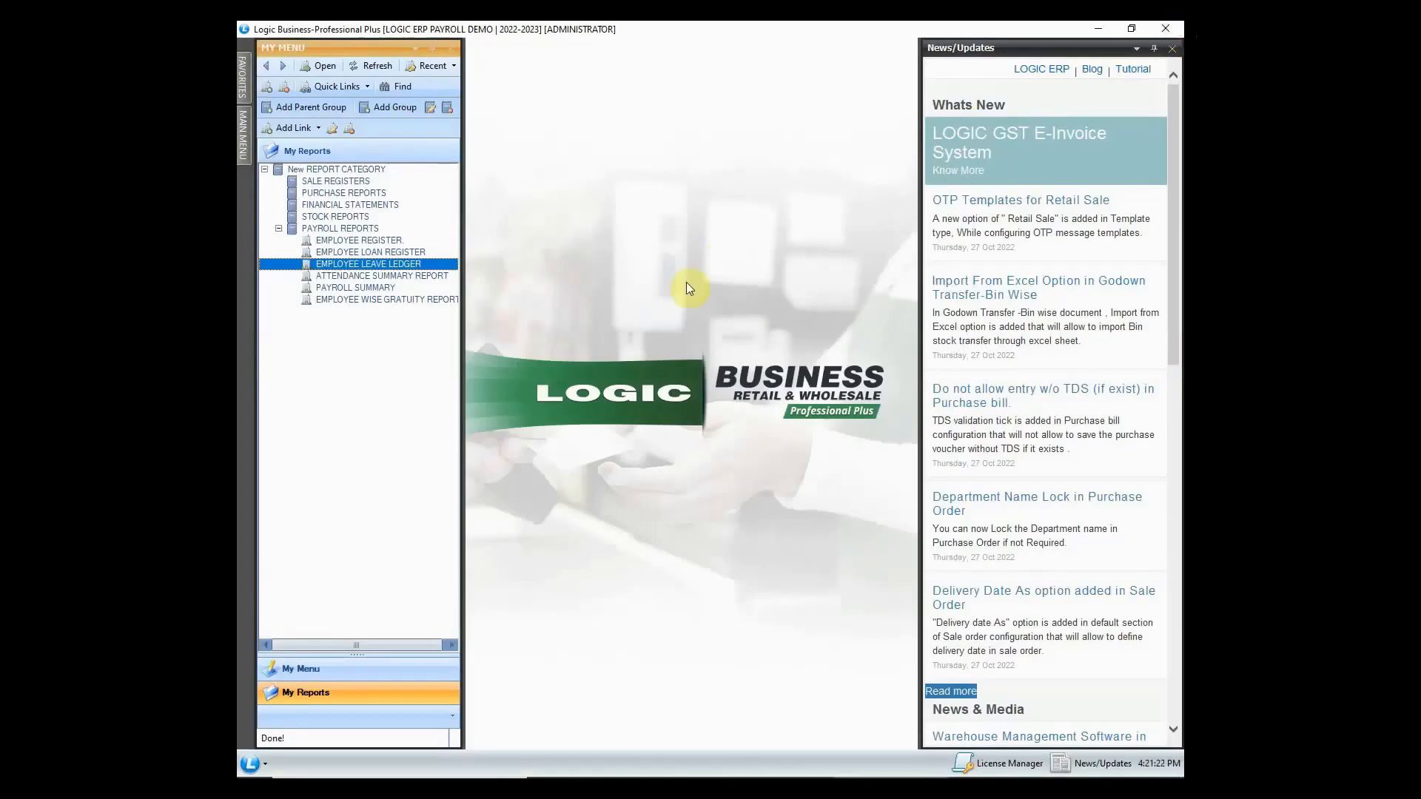
# - Create the Attendance Summary Report for payroll year 2022-2023, month January
pyautogui.doubleClick(441, 274)
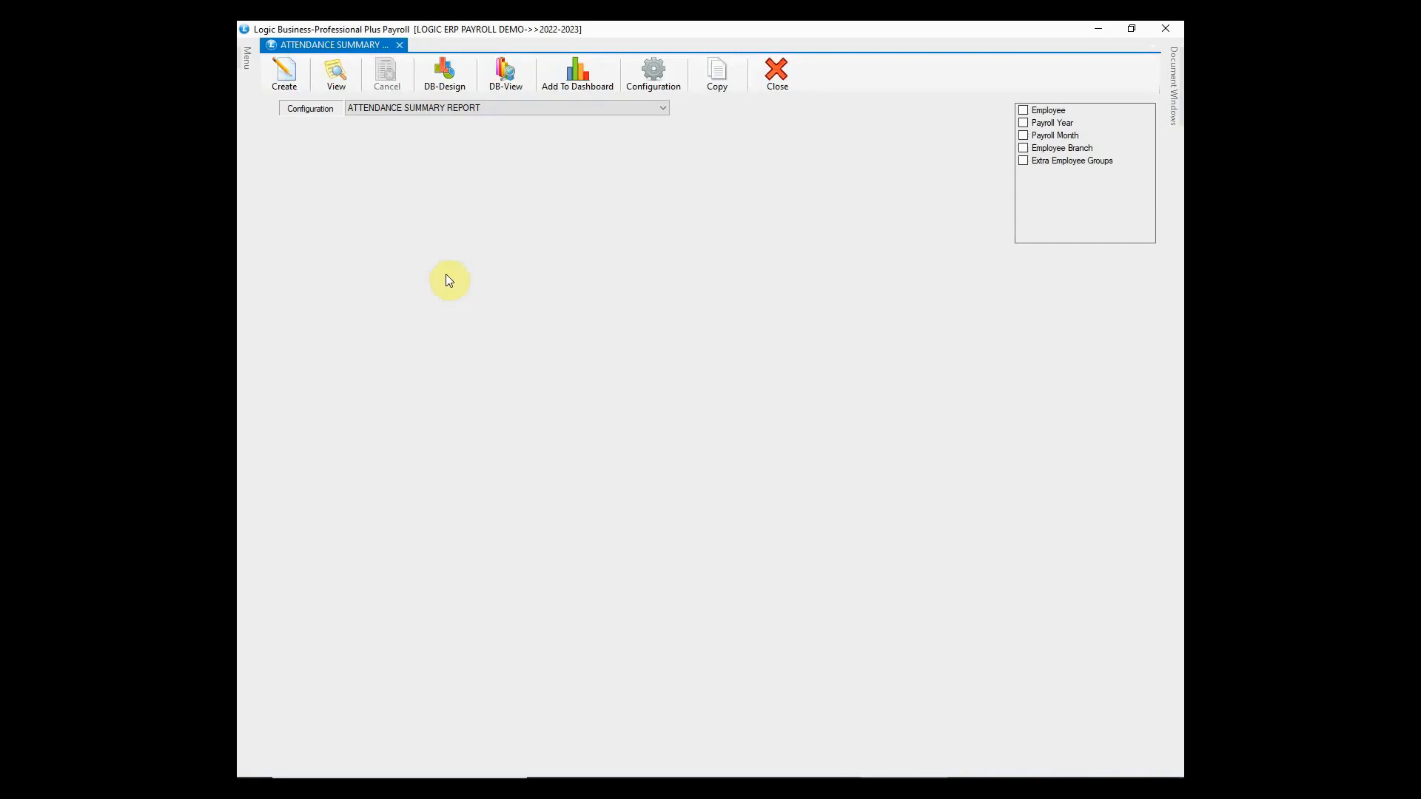
pyautogui.click(1023, 122)
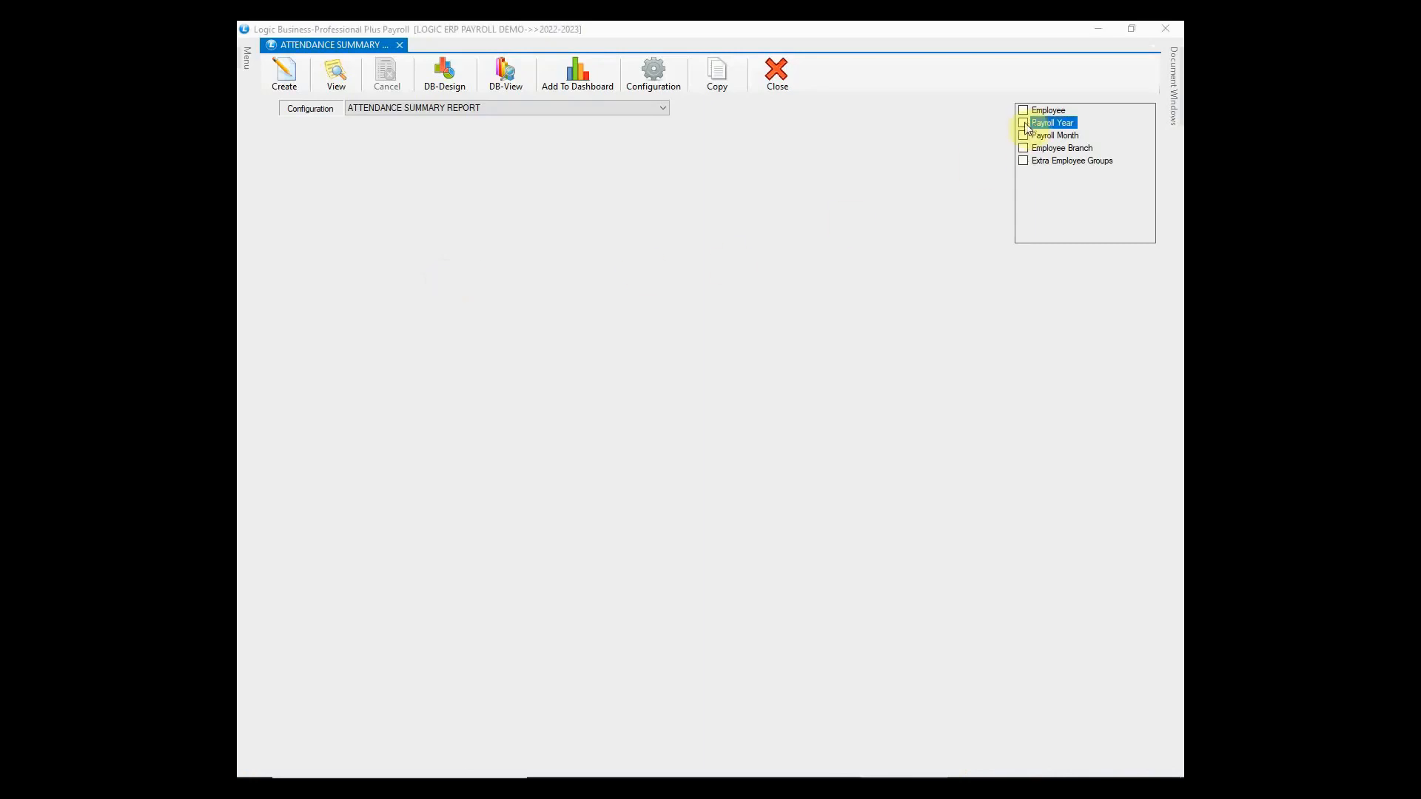
pyautogui.click(679, 326)
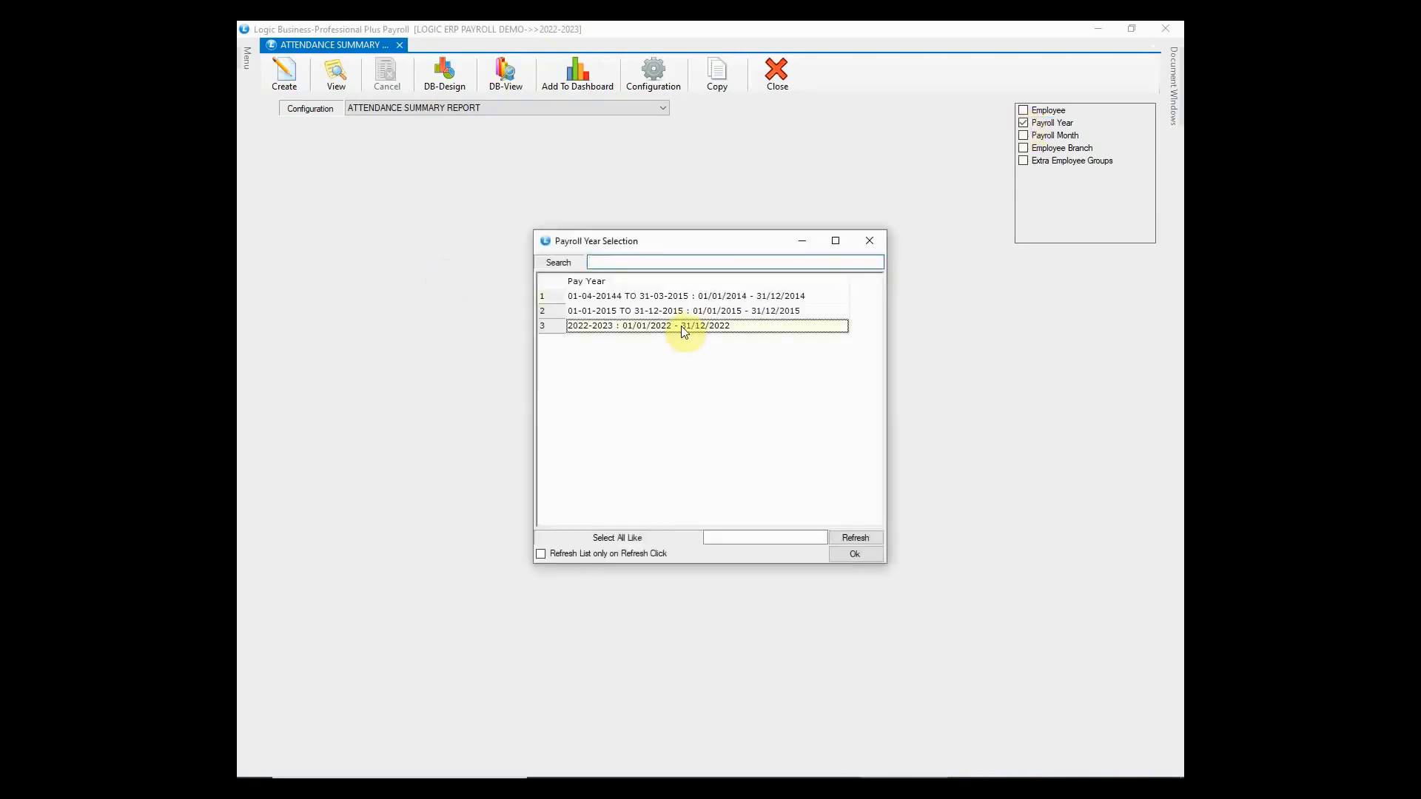
pyautogui.click(843, 553)
pyautogui.click(1023, 136)
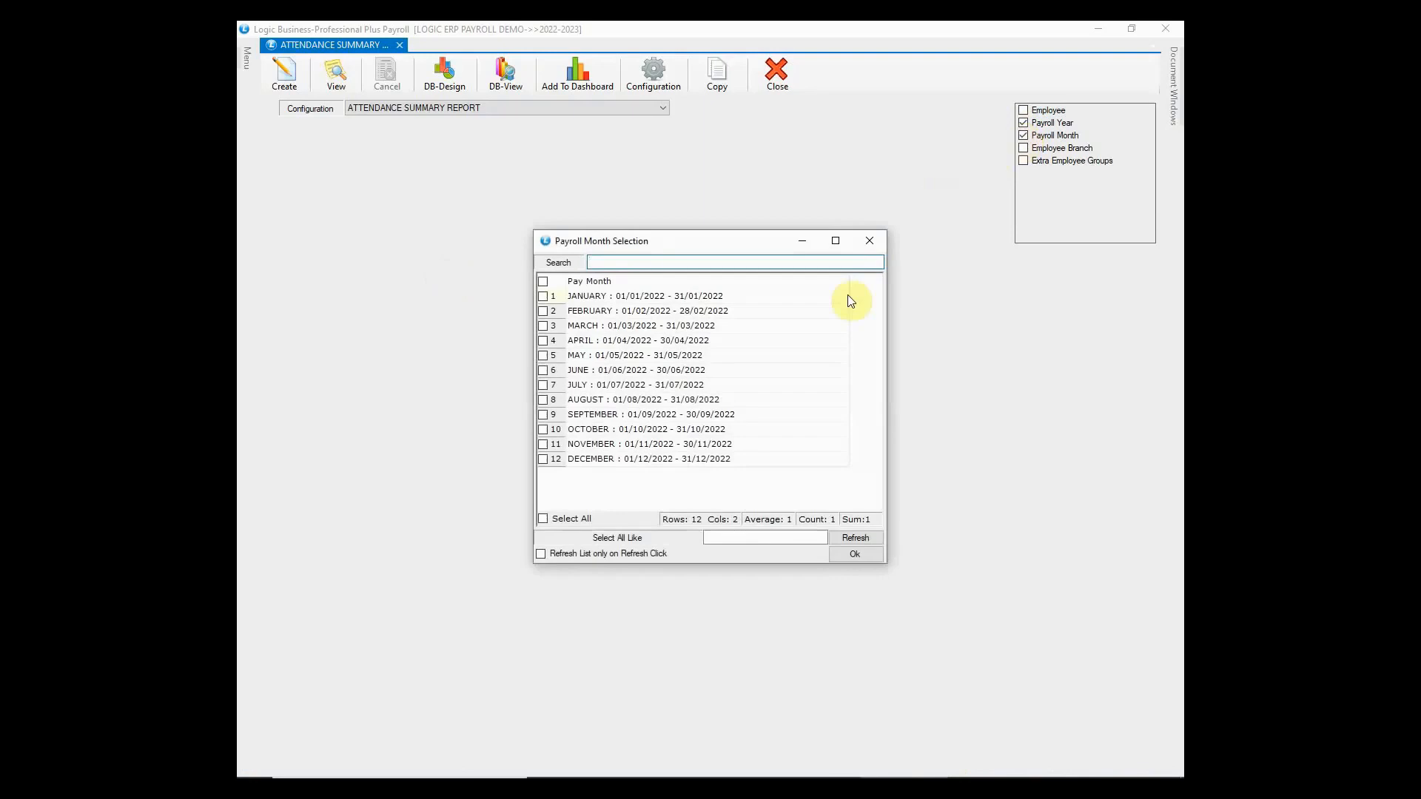
pyautogui.click(544, 296)
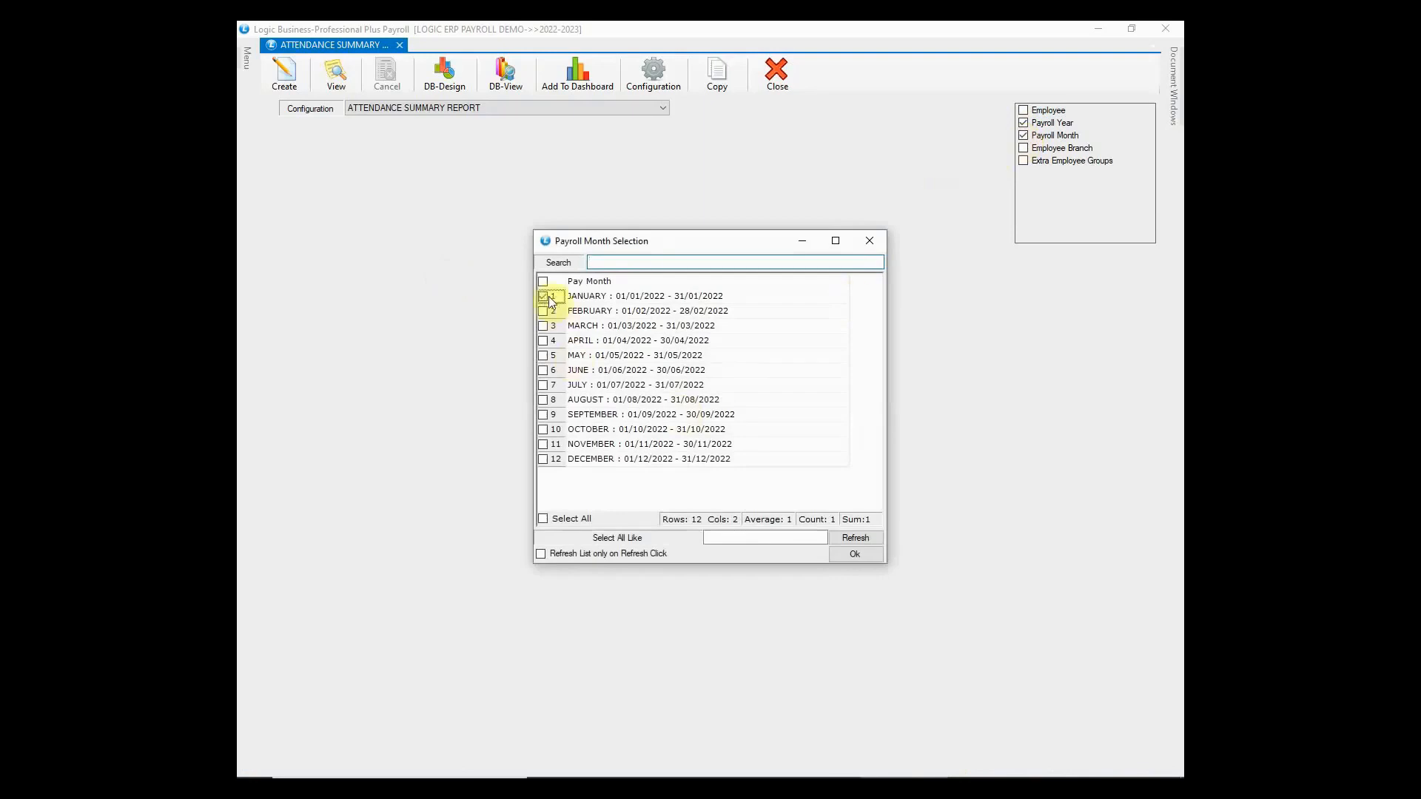
pyautogui.click(844, 558)
pyautogui.click(284, 72)
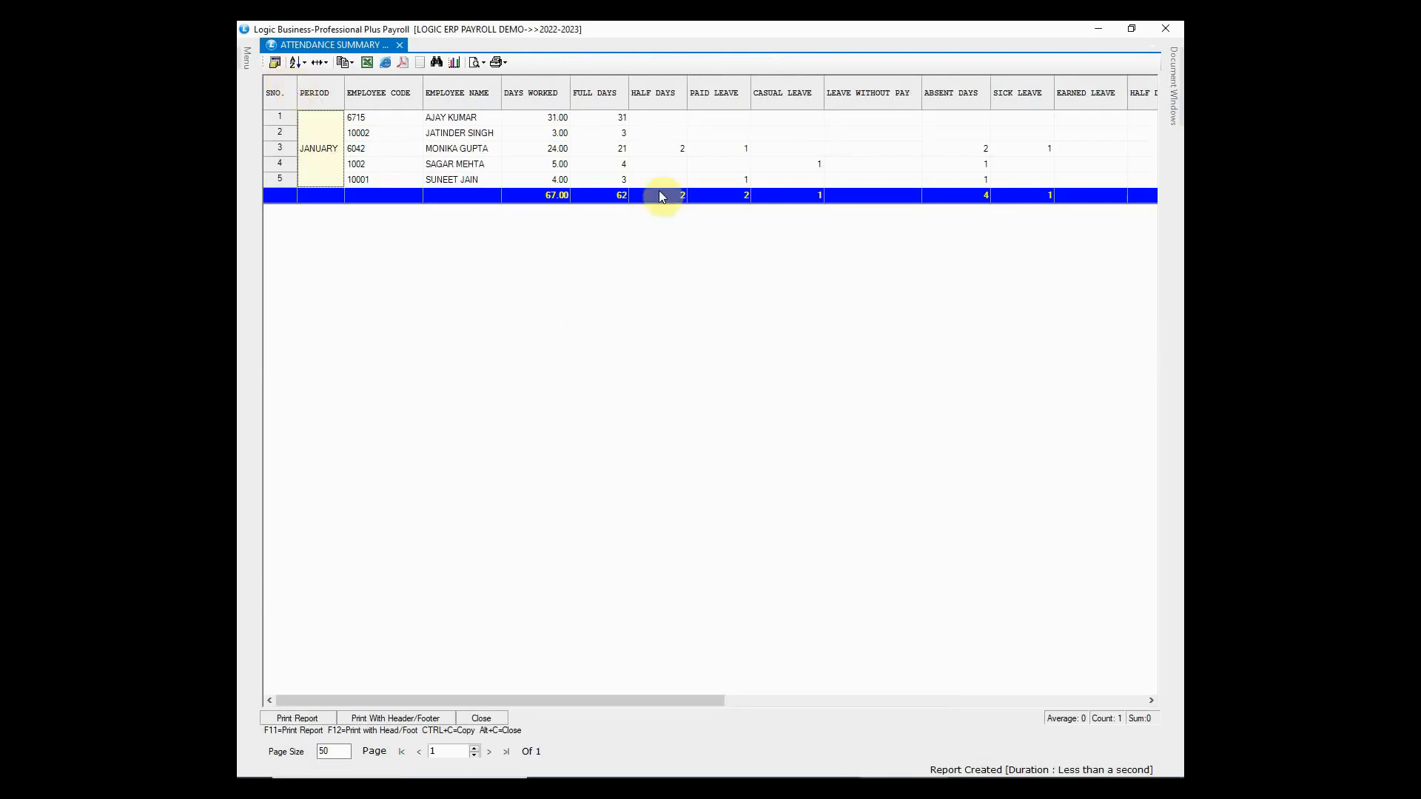
# - Review days worked (24.00), half days, paid and casual leave figures, then close the report
pyautogui.click(660, 149)
pyautogui.click(505, 154)
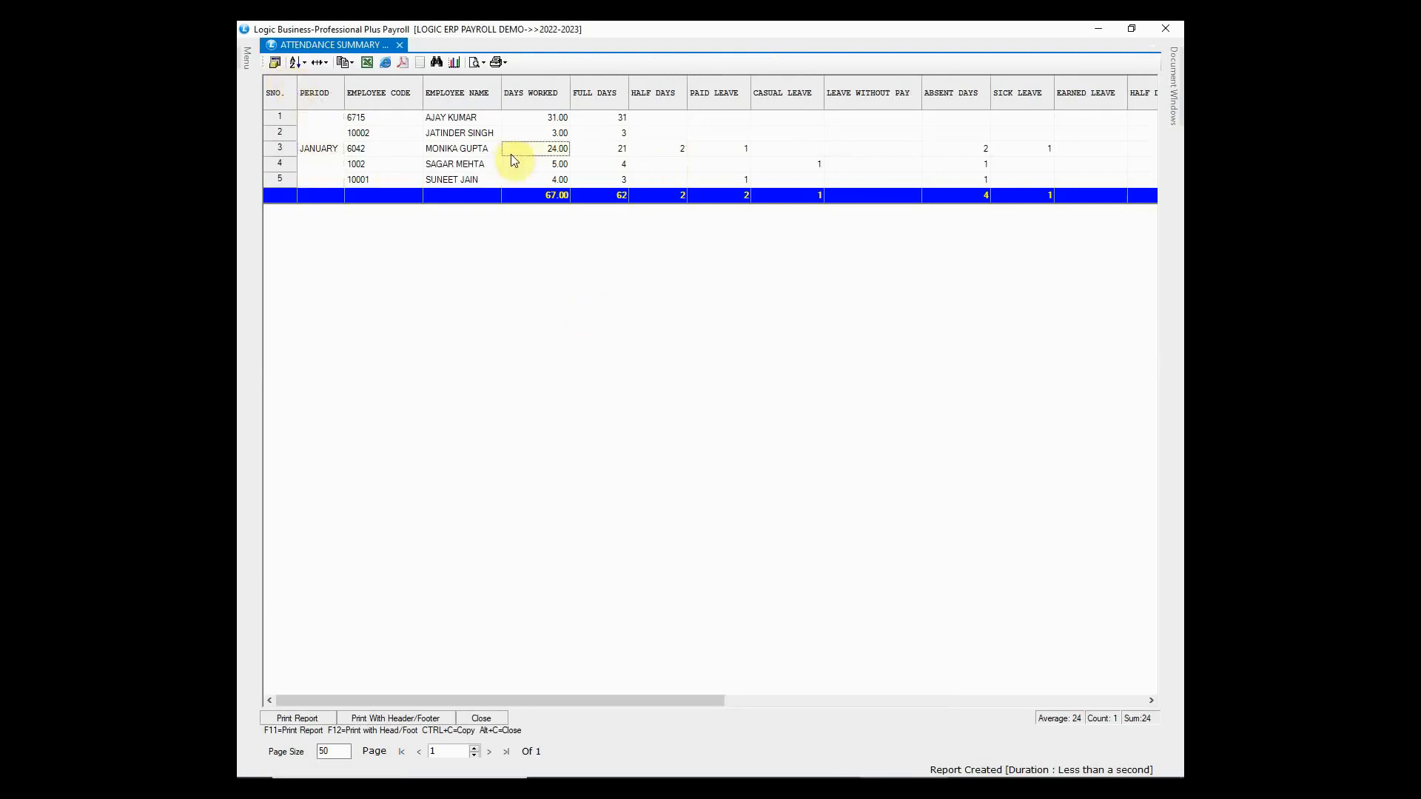
pyautogui.click(739, 151)
pyautogui.click(786, 164)
pyautogui.click(1162, 27)
pyautogui.click(1162, 27)
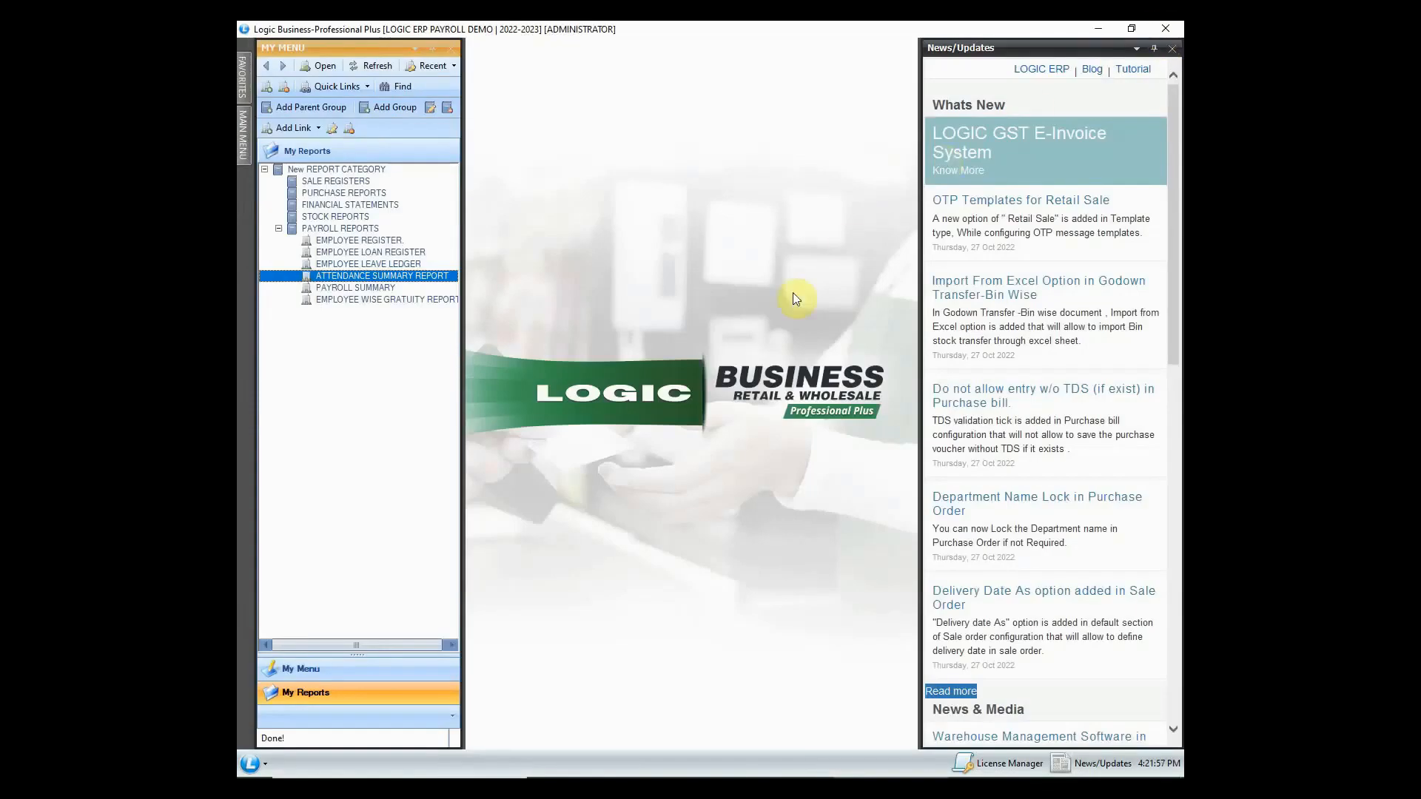
pyautogui.click(390, 286)
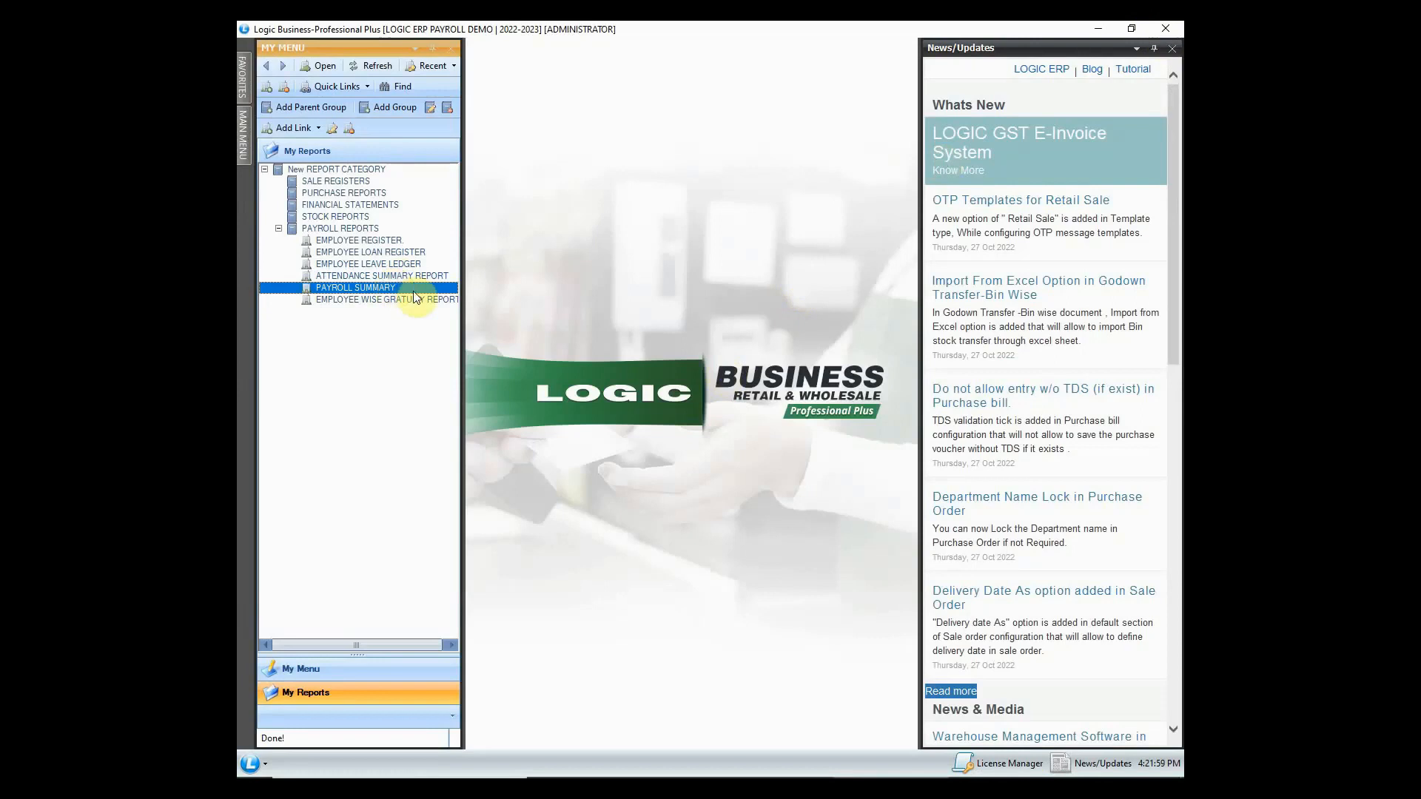
# - Create the Payroll Summary report for payroll year 2022-2023, month December
pyautogui.doubleClick(413, 287)
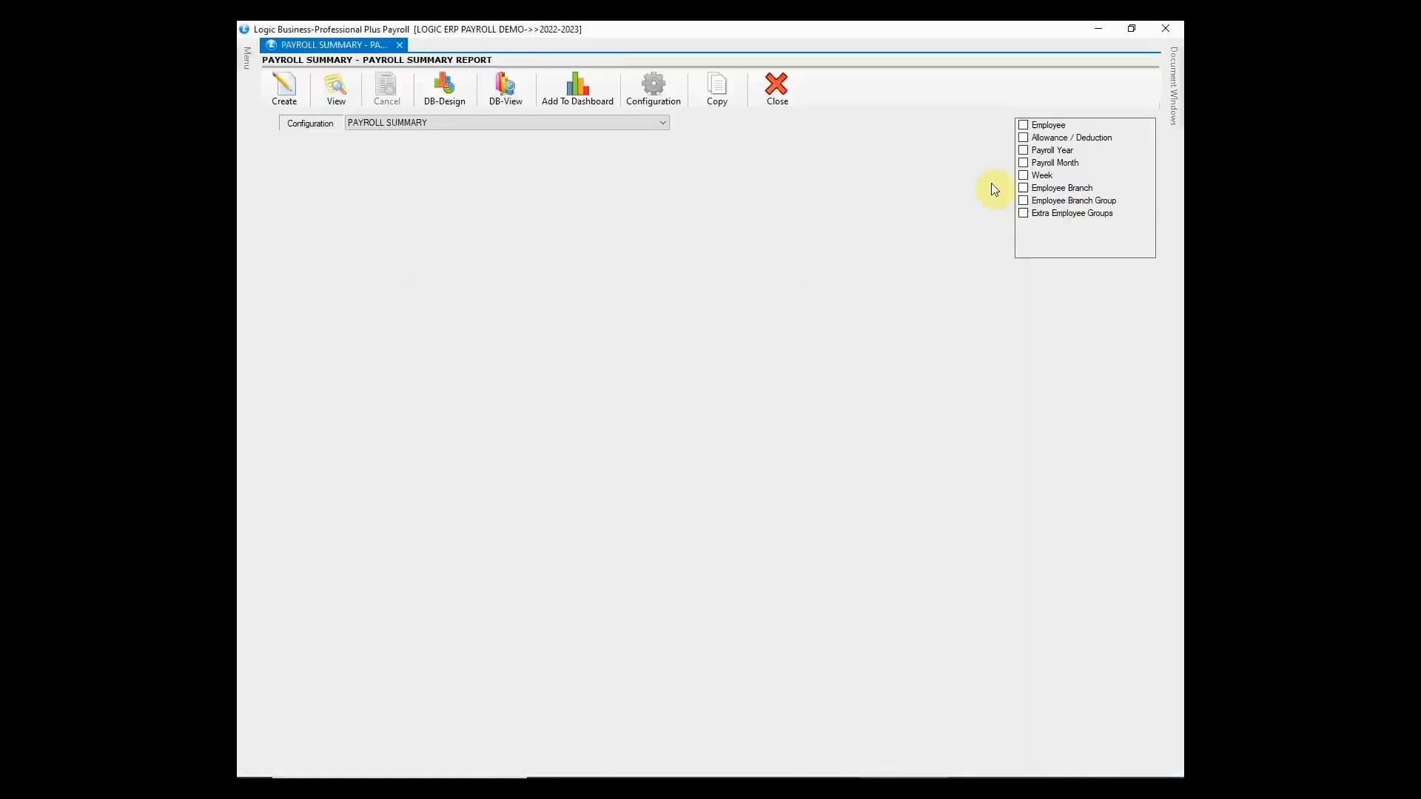
pyautogui.click(1023, 151)
pyautogui.click(730, 327)
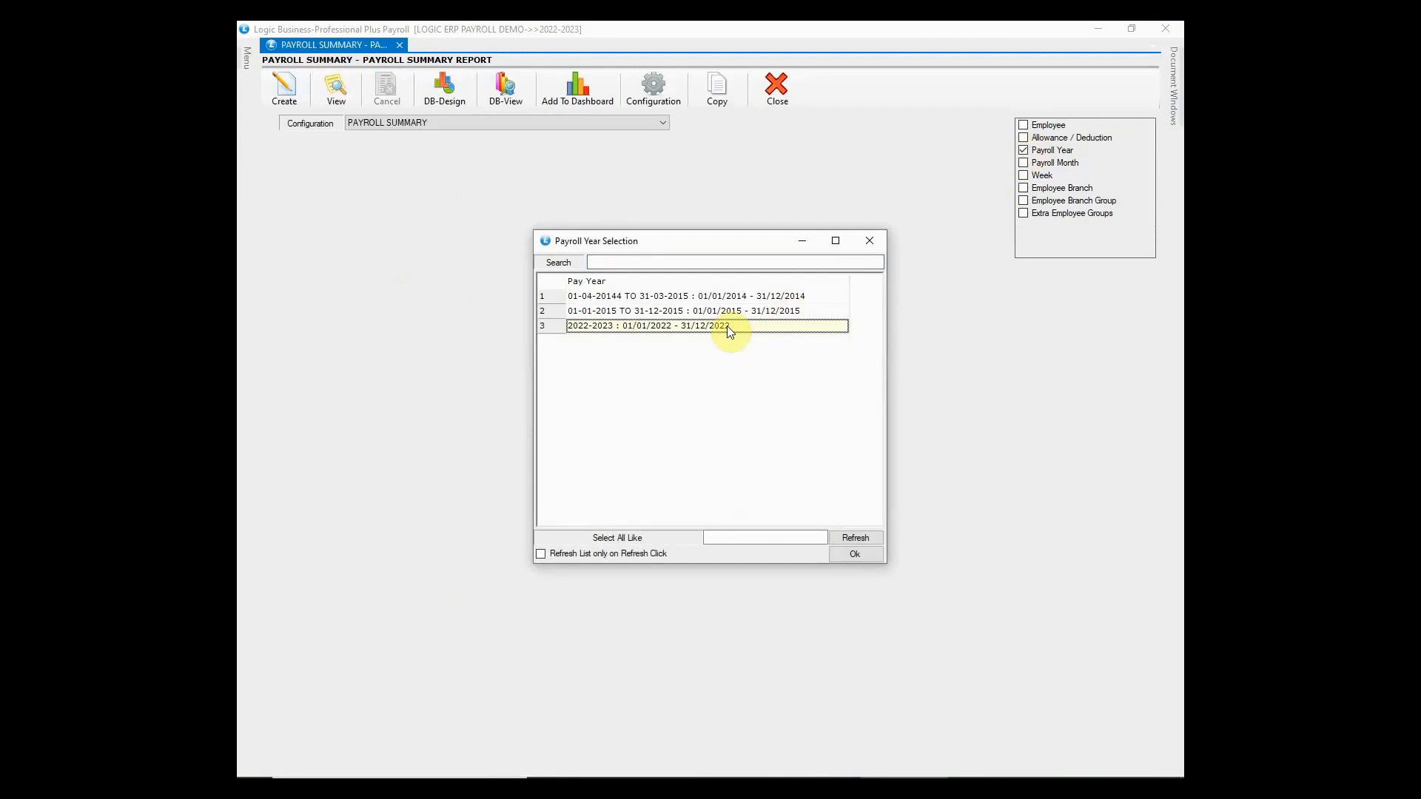
pyautogui.click(856, 554)
pyautogui.click(1024, 163)
pyautogui.click(548, 454)
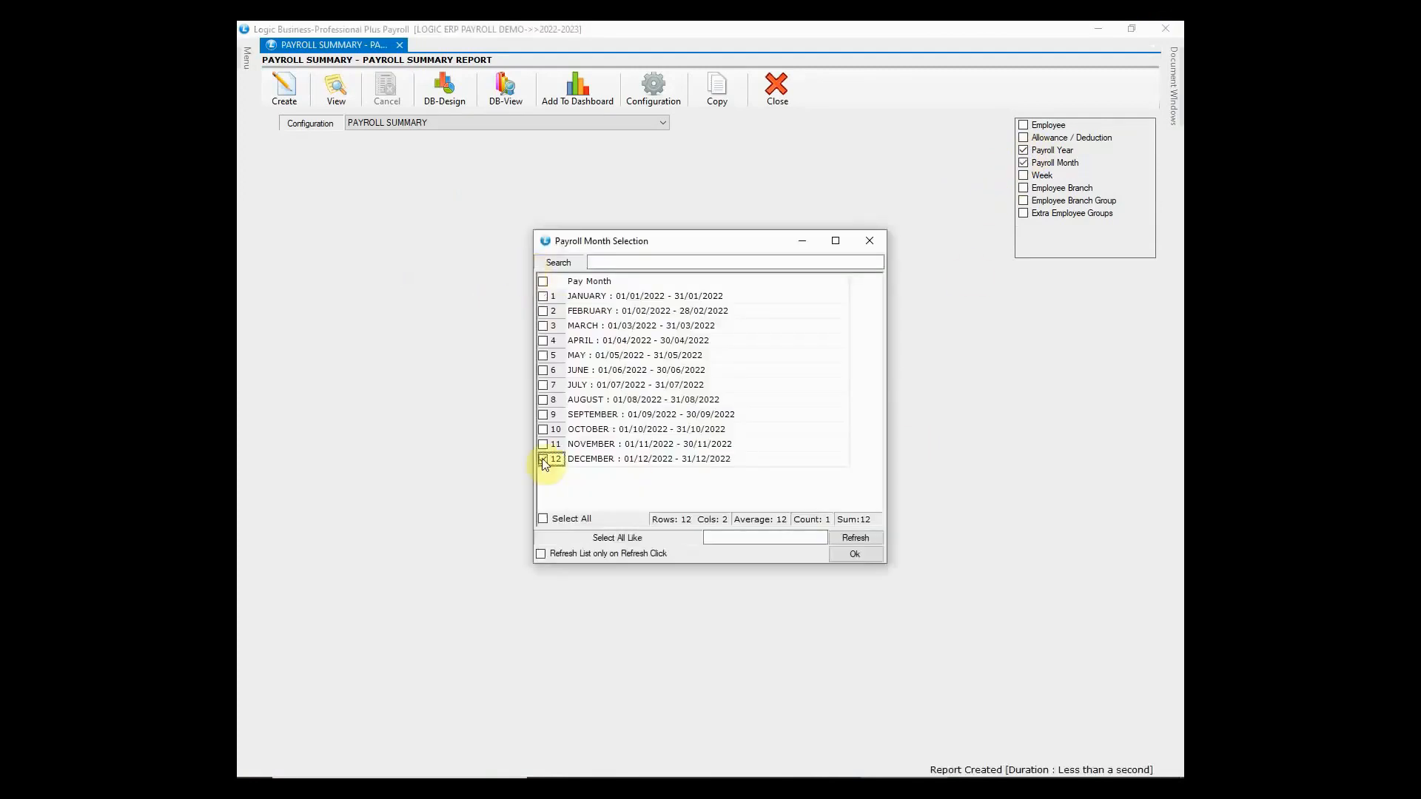
pyautogui.click(853, 555)
pyautogui.click(284, 95)
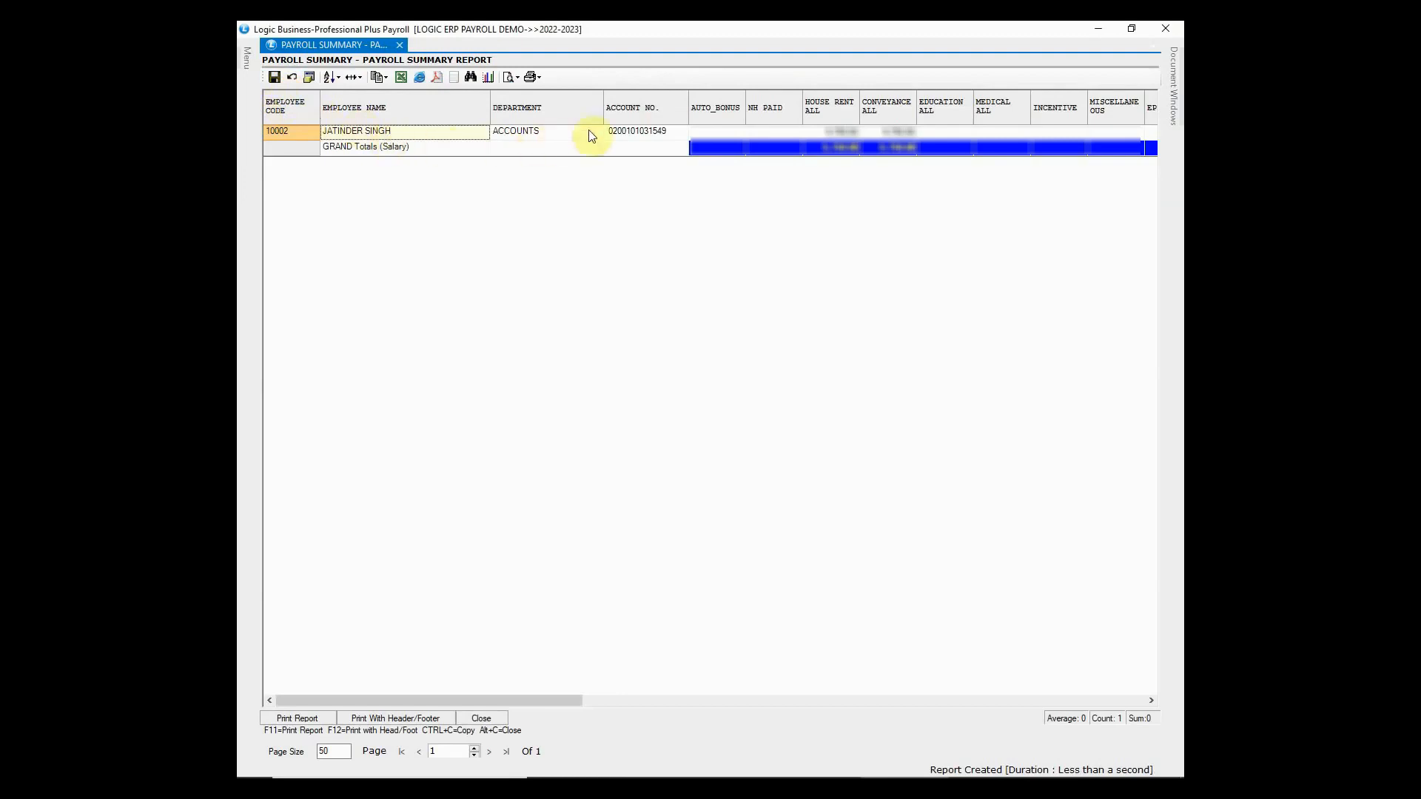
# - Check the conveyance allowance amount, scroll the summary, then close both report windows
pyautogui.click(896, 134)
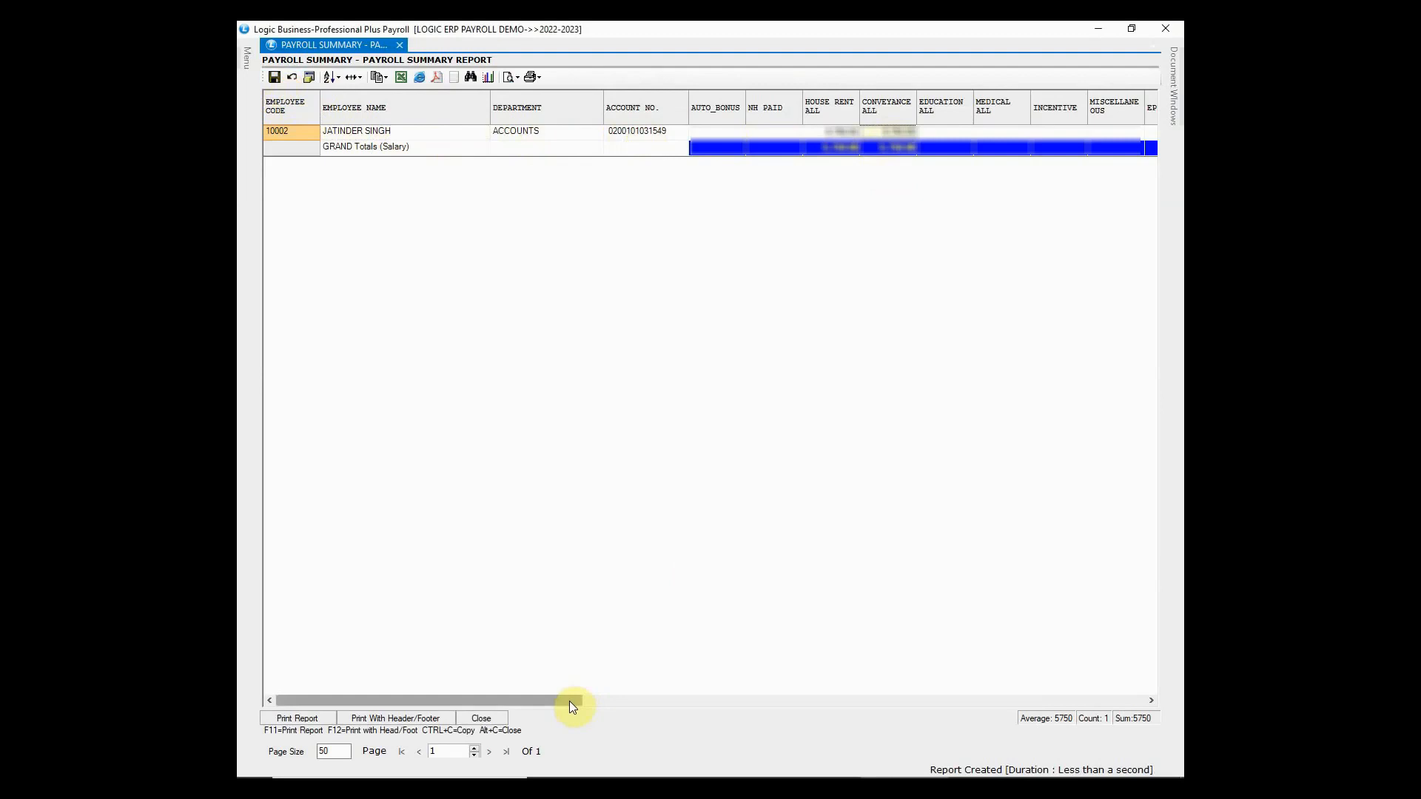
pyautogui.moveTo(570, 700)
pyautogui.mouseDown()
pyautogui.moveTo(890, 699)
pyautogui.moveTo(578, 703)
pyautogui.mouseUp()
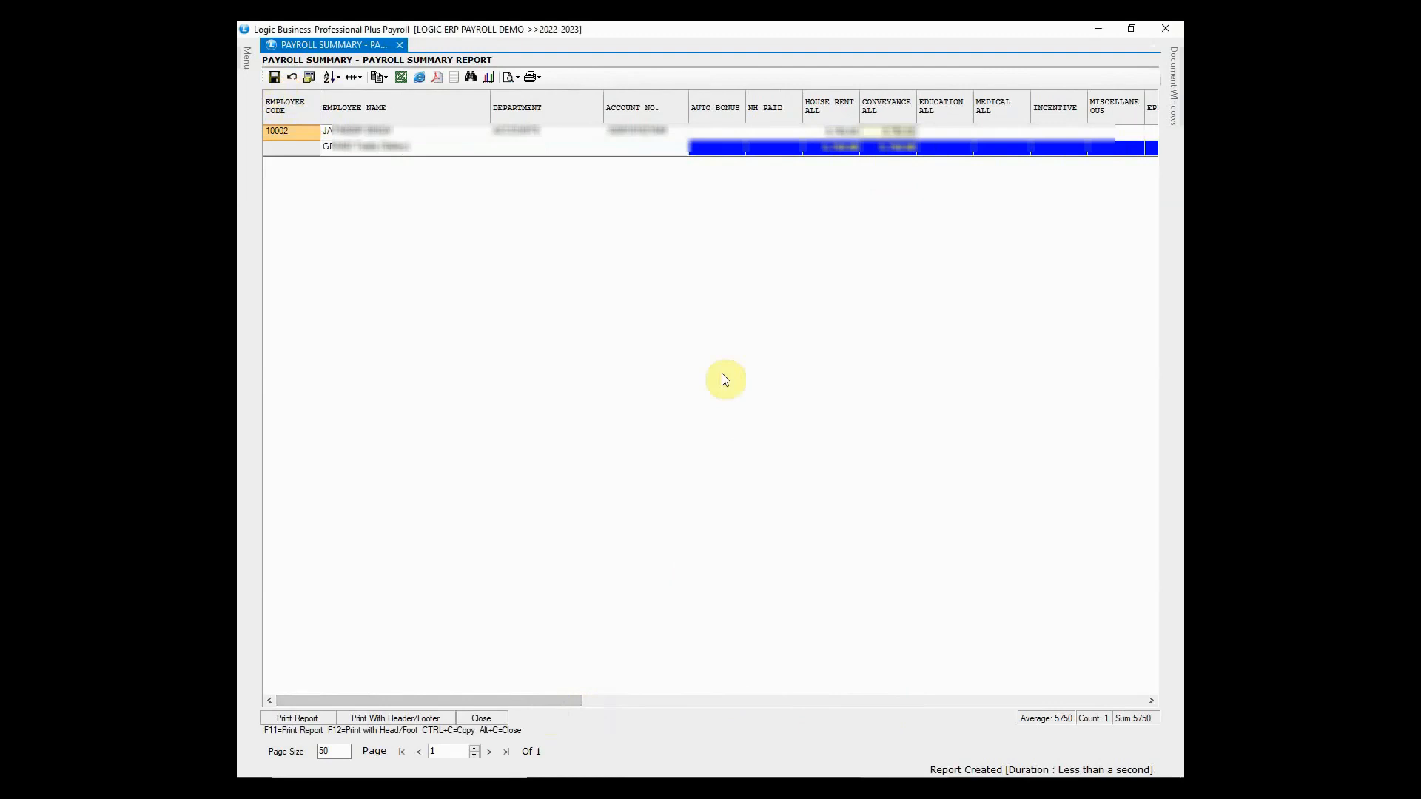
pyautogui.click(1165, 29)
pyautogui.click(1165, 28)
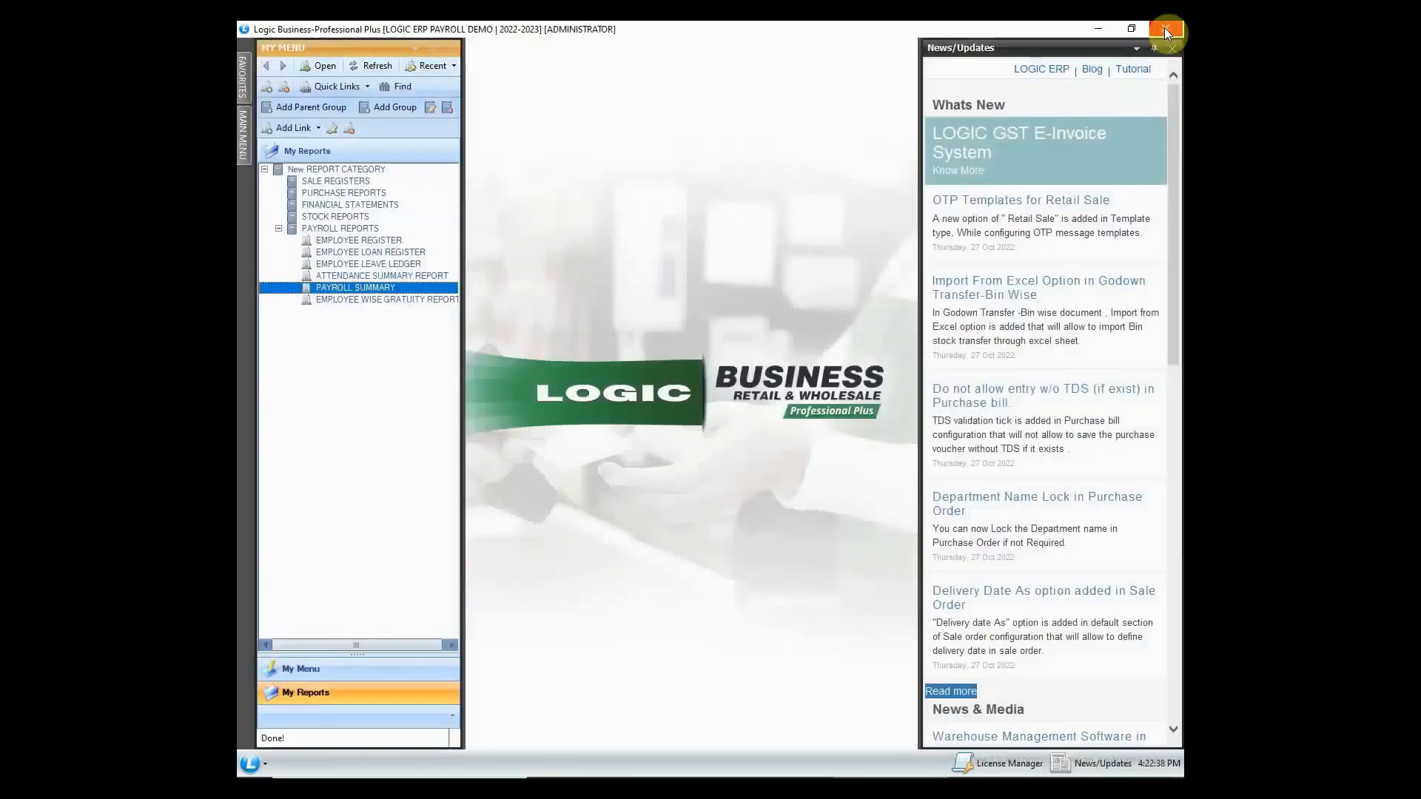